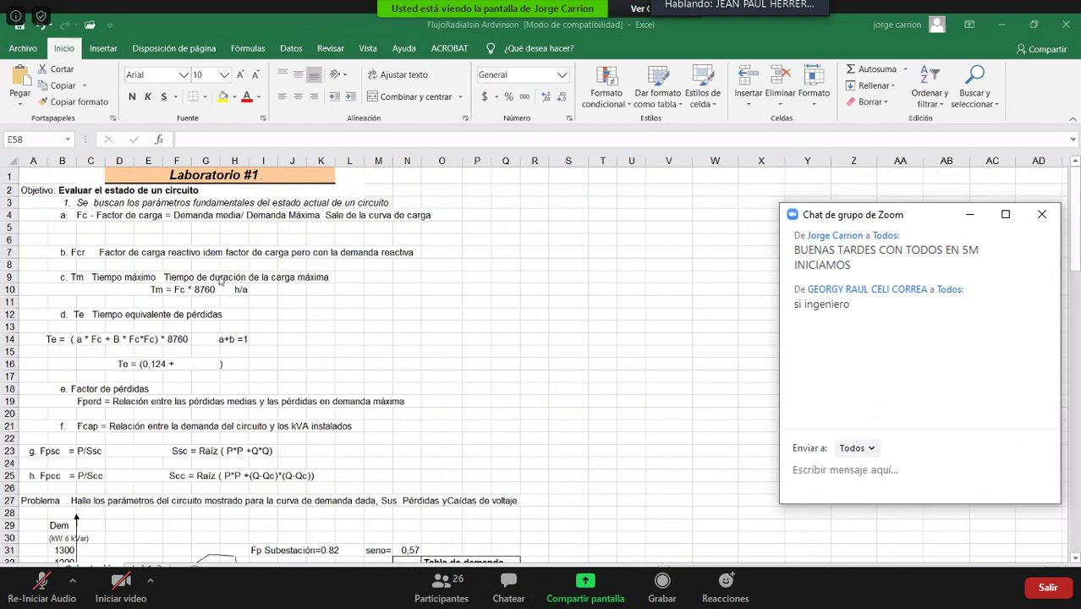
Close the group chat and skim the Laboratorio #1 sheet from its objectives down to the node table and back.
click(1058, 238)
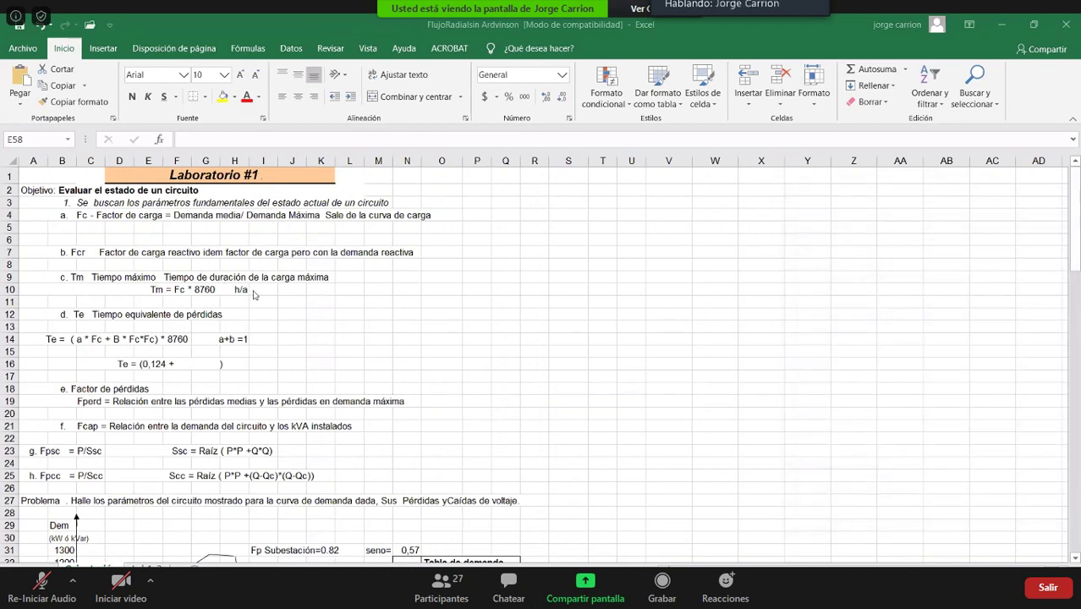
scroll(255, 295, down, 1)
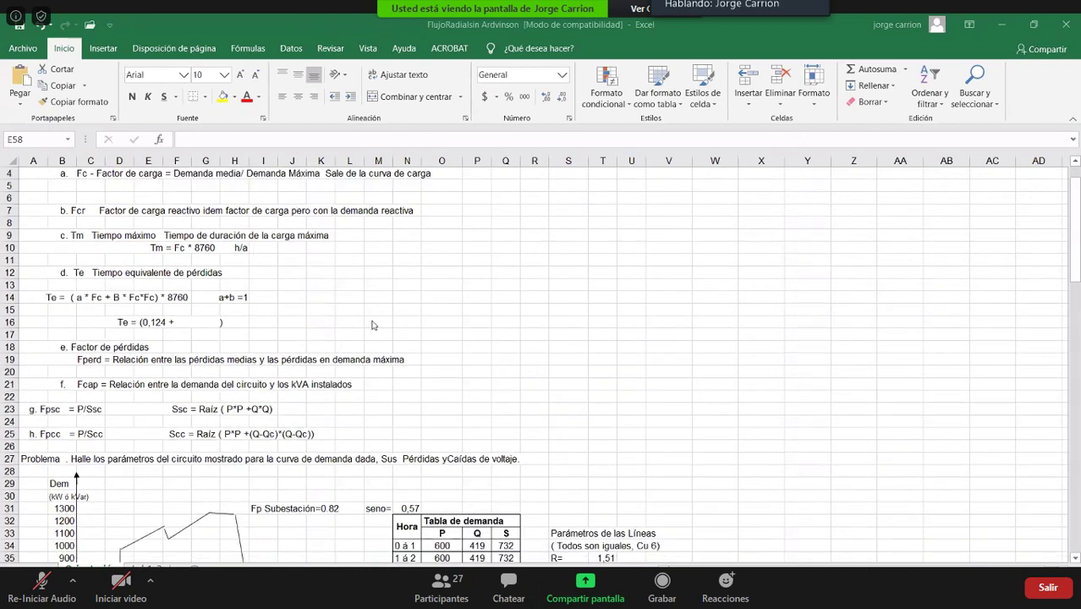
scroll(376, 327, down, 10)
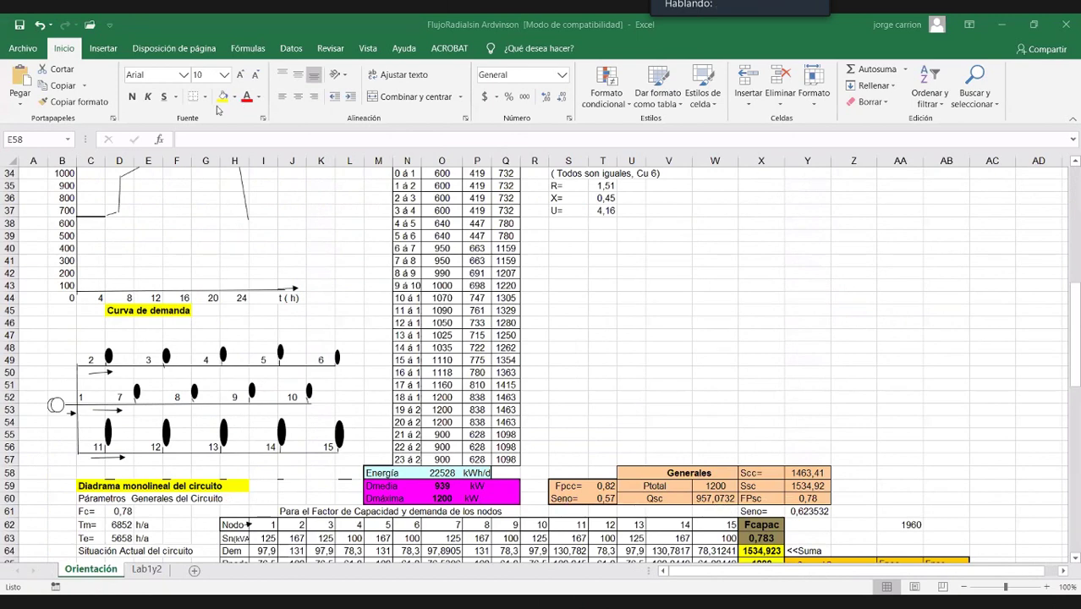
scroll(275, 133, down, 1)
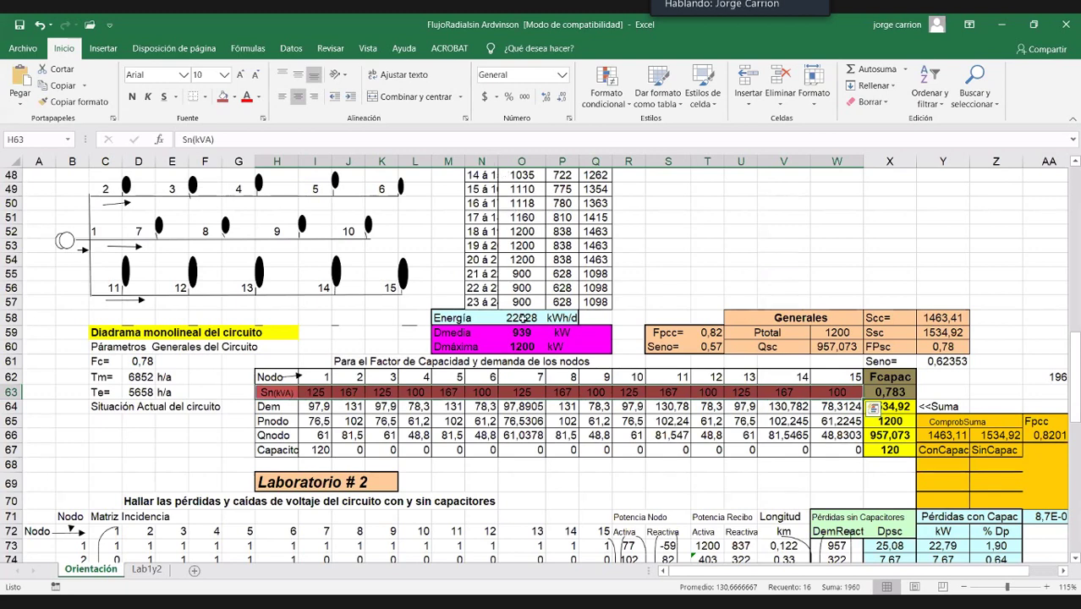
scroll(377, 348, up, 8)
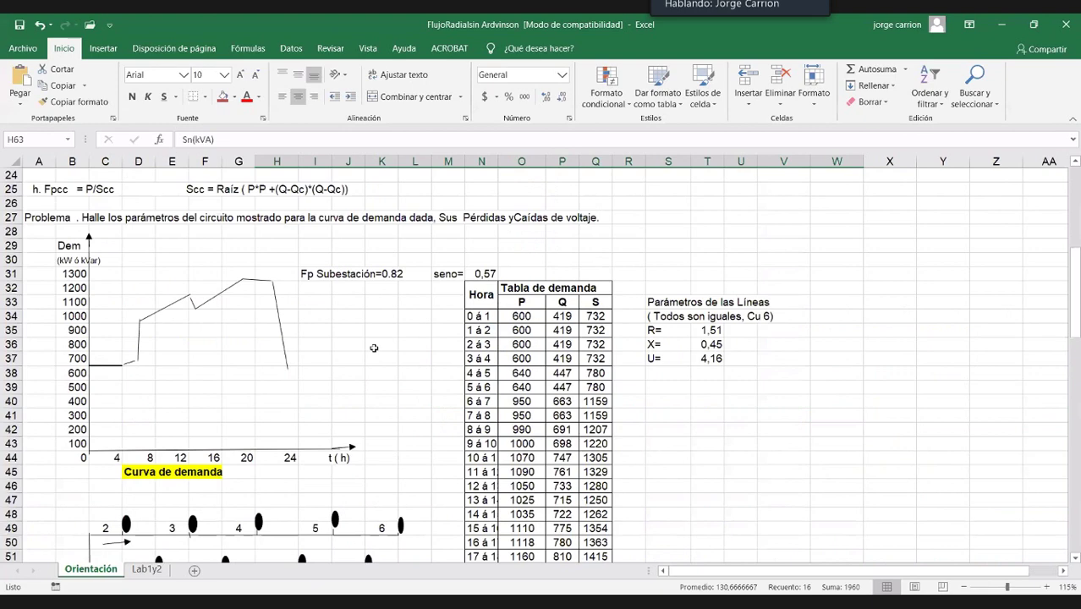
scroll(374, 348, up, 3)
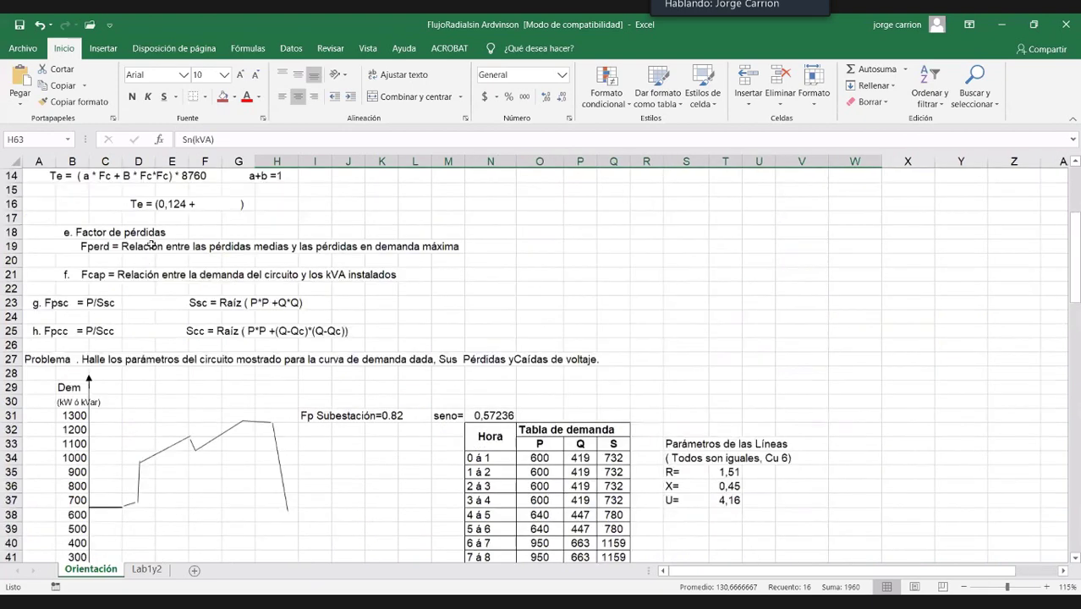
scroll(368, 217, up, 5)
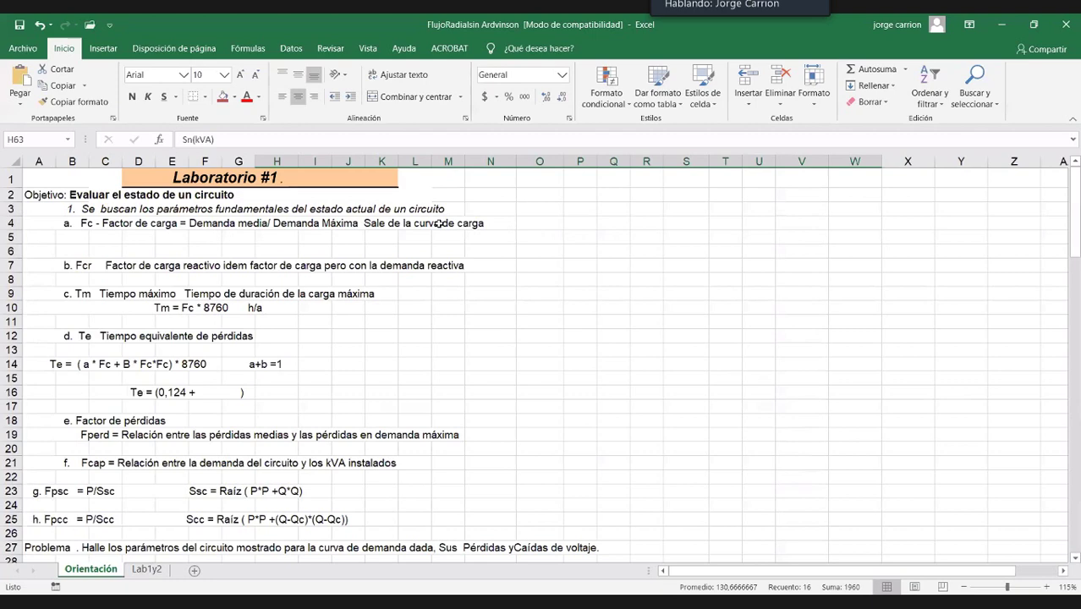
Review the circuit parameter definitions, the demand curve, the single-line diagram and the general circuit parameters on the Orientación sheet.
scroll(439, 223, down, 1)
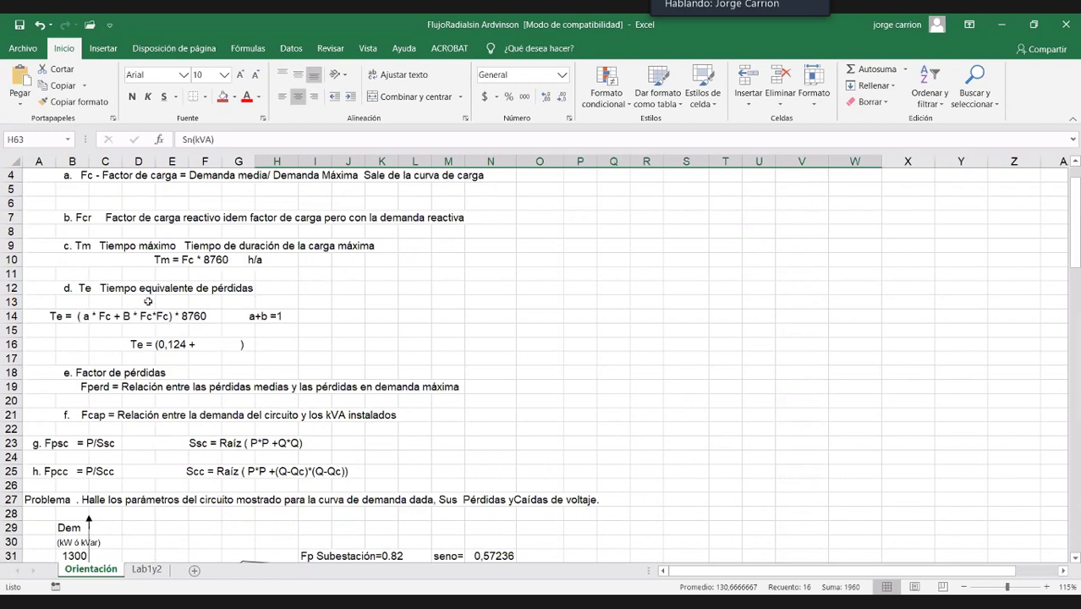
scroll(182, 257, down, 1)
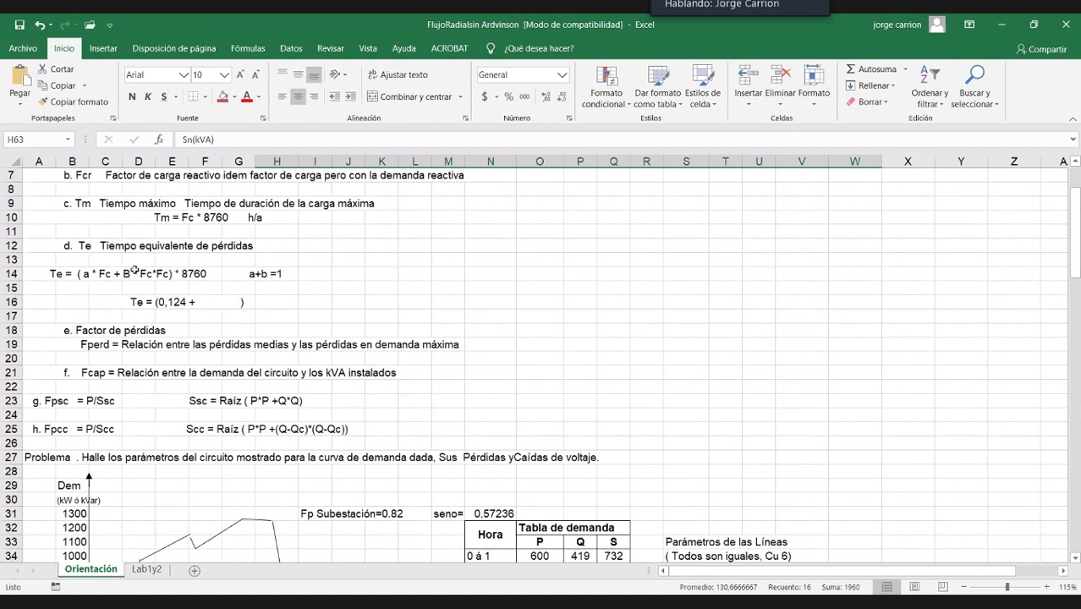
scroll(133, 270, down, 1)
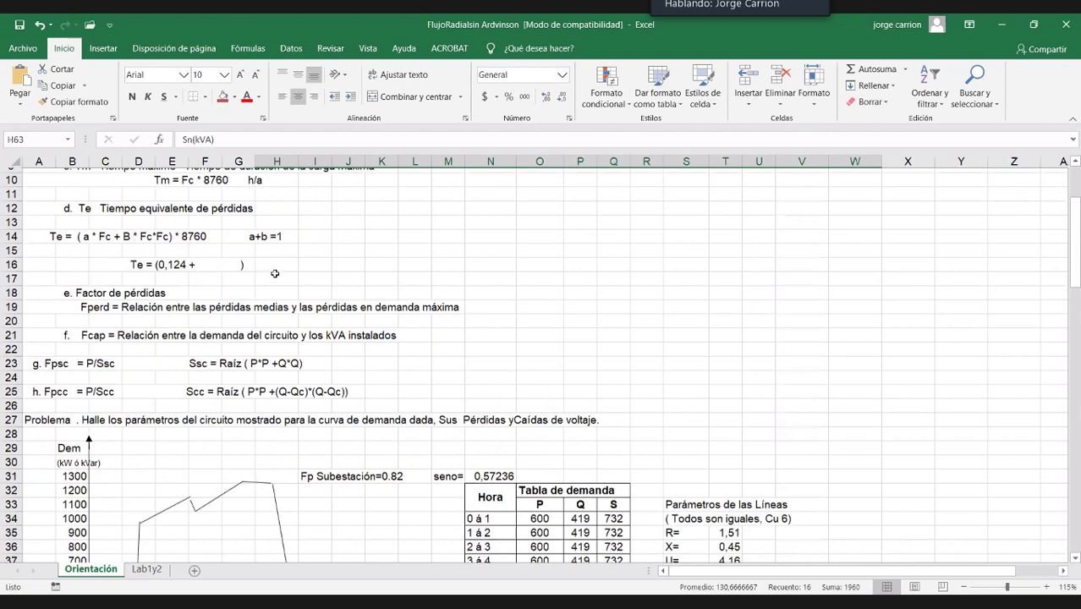
scroll(275, 273, down, 2)
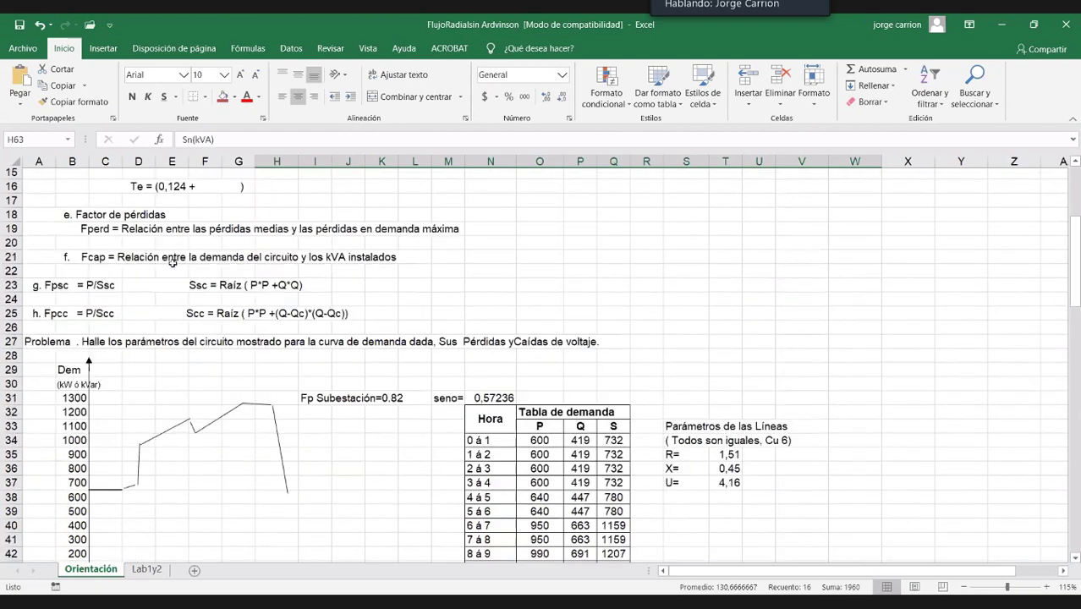
scroll(133, 255, down, 1)
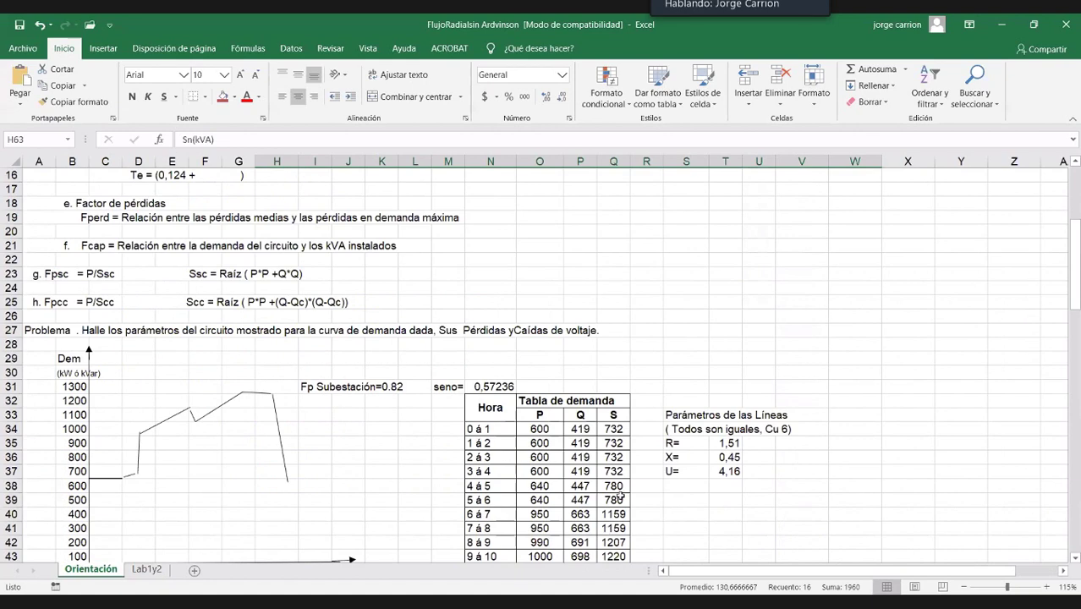
scroll(443, 501, down, 3)
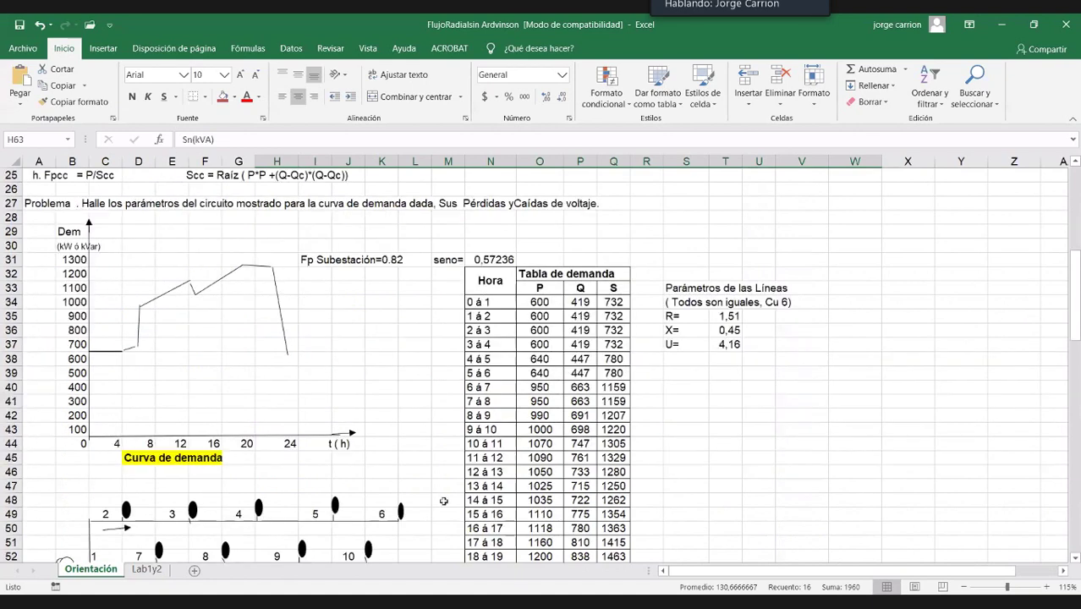
scroll(127, 262, down, 3)
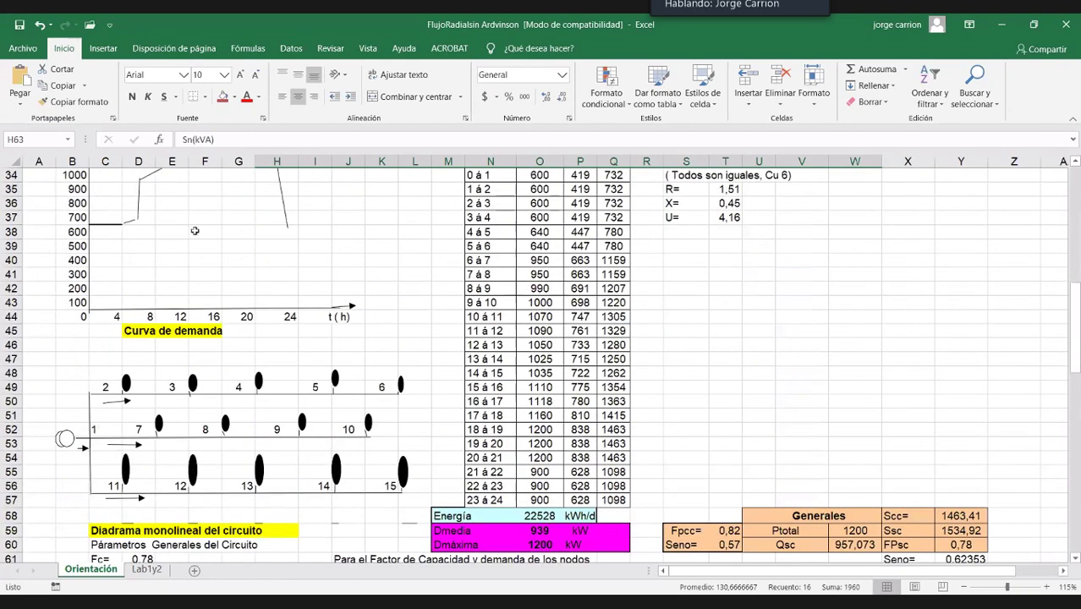
scroll(327, 366, down, 3)
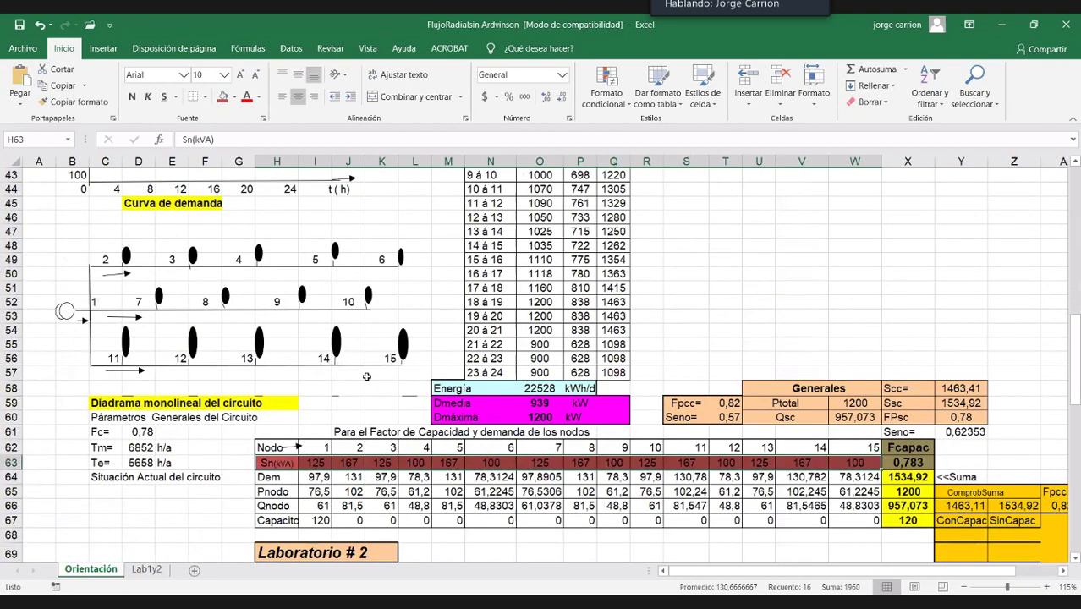
scroll(375, 358, up, 4)
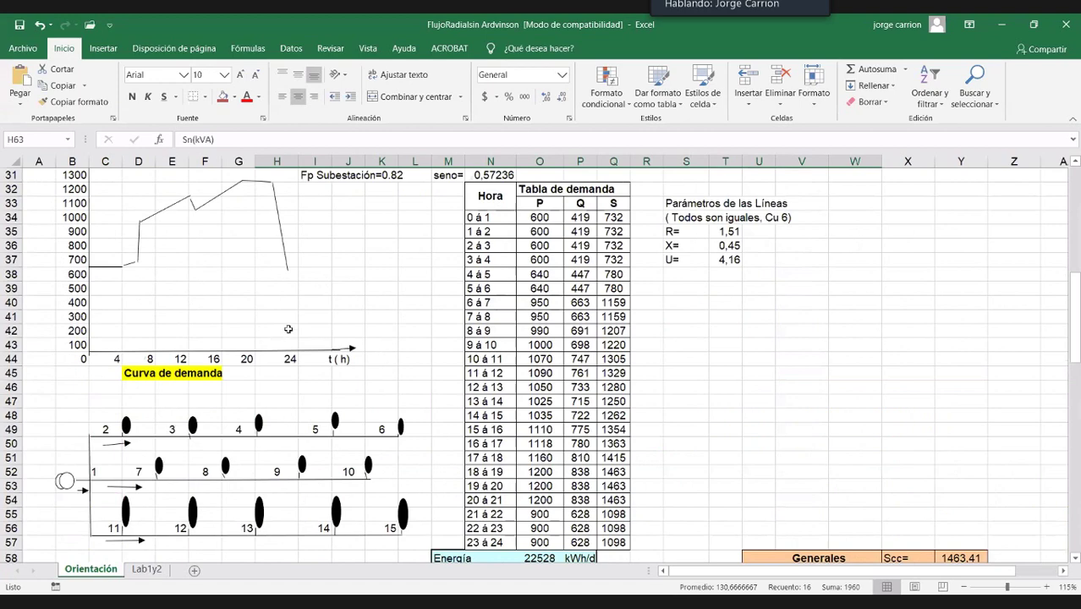
scroll(289, 329, up, 4)
scroll(127, 304, down, 1)
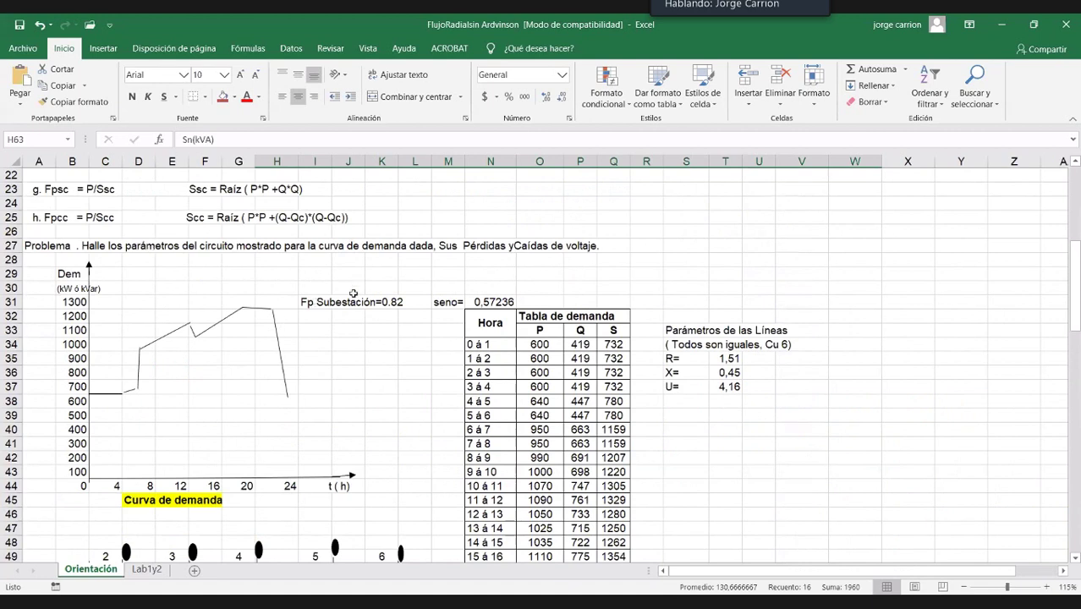
Examine the problem statement in A27 and the line parameters R, X and U beside the demand table.
click(545, 250)
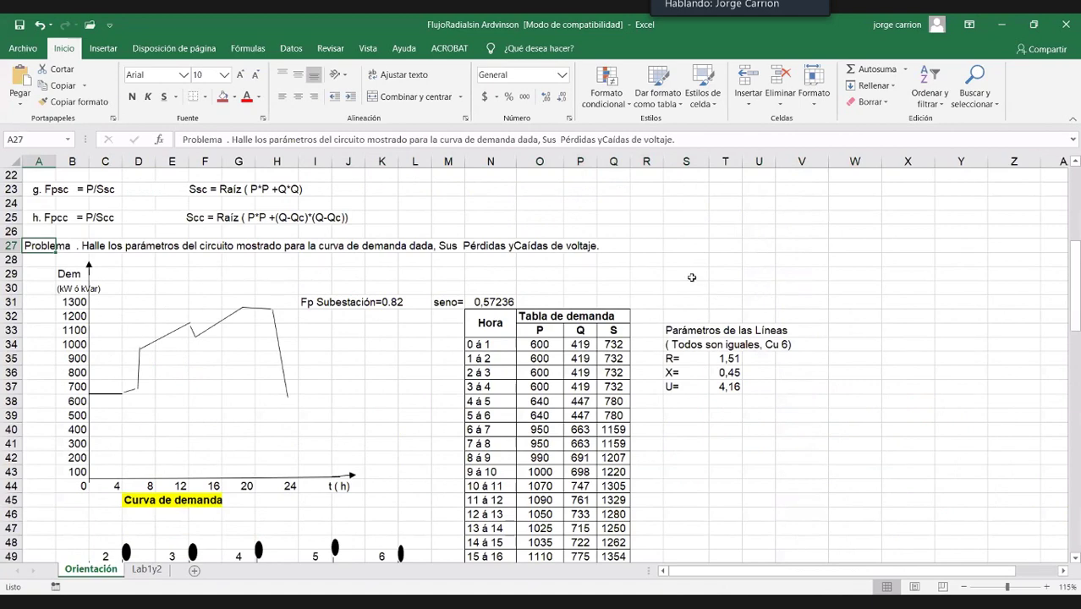
click(687, 330)
scroll(691, 296, down, 2)
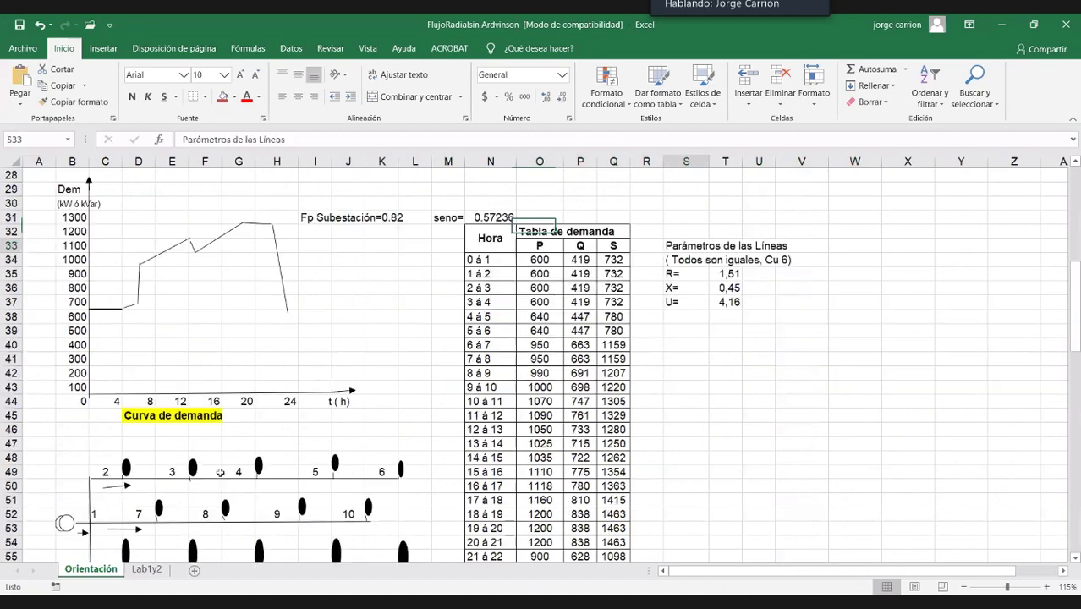
key(ctrl+a)
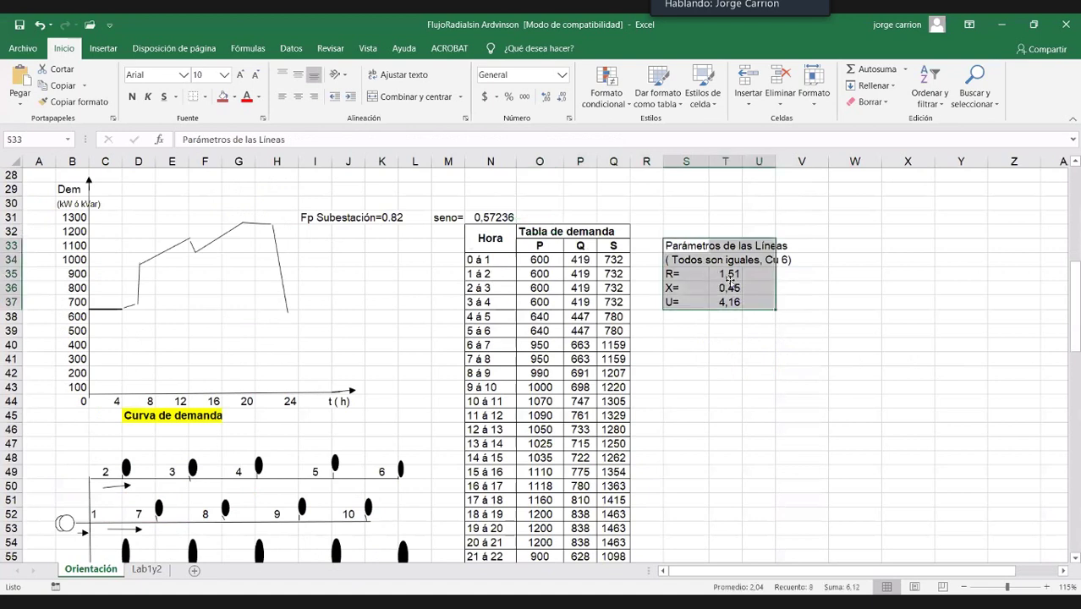
click(726, 276)
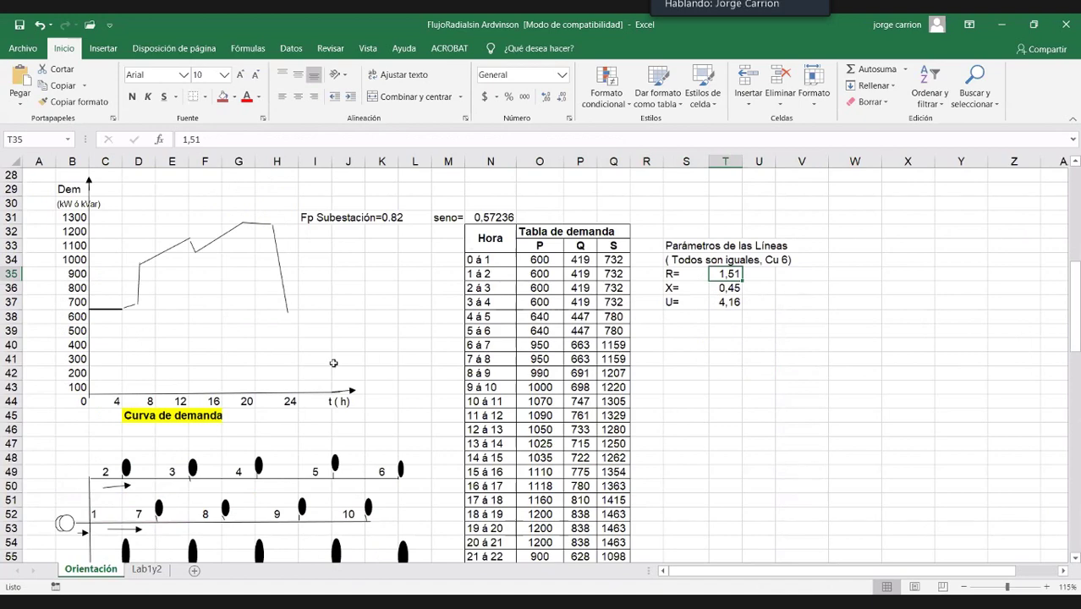
scroll(332, 363, down, 1)
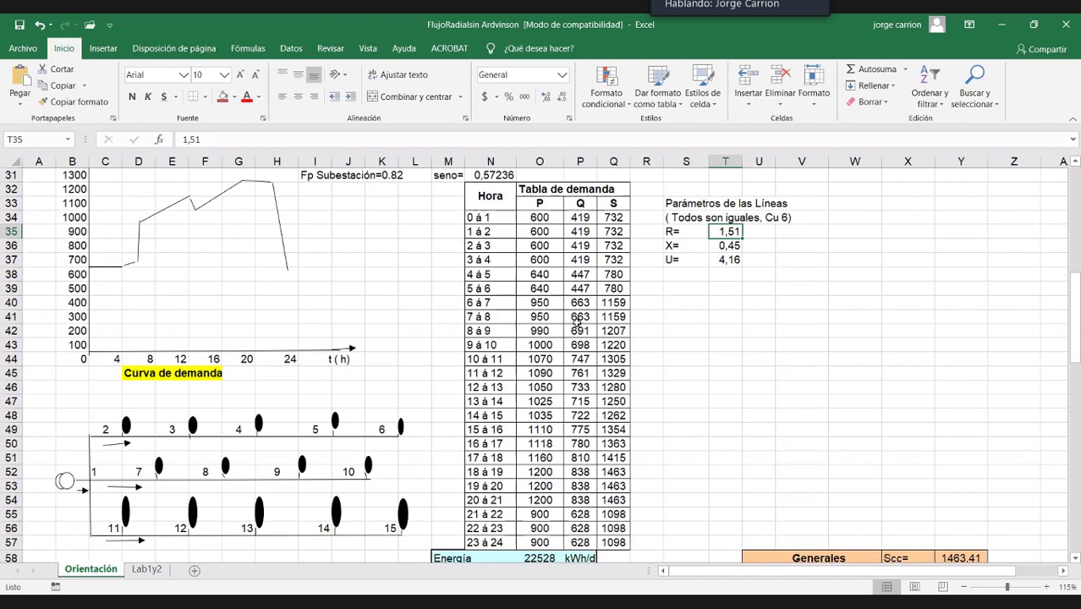
Inspect the P, Q and S columns of the demand table and the apparent power formula =O34/0,82 in Q34.
scroll(501, 201, up, 1)
scroll(500, 201, down, 1)
drag(538, 218, 611, 539)
click(484, 217)
click(536, 218)
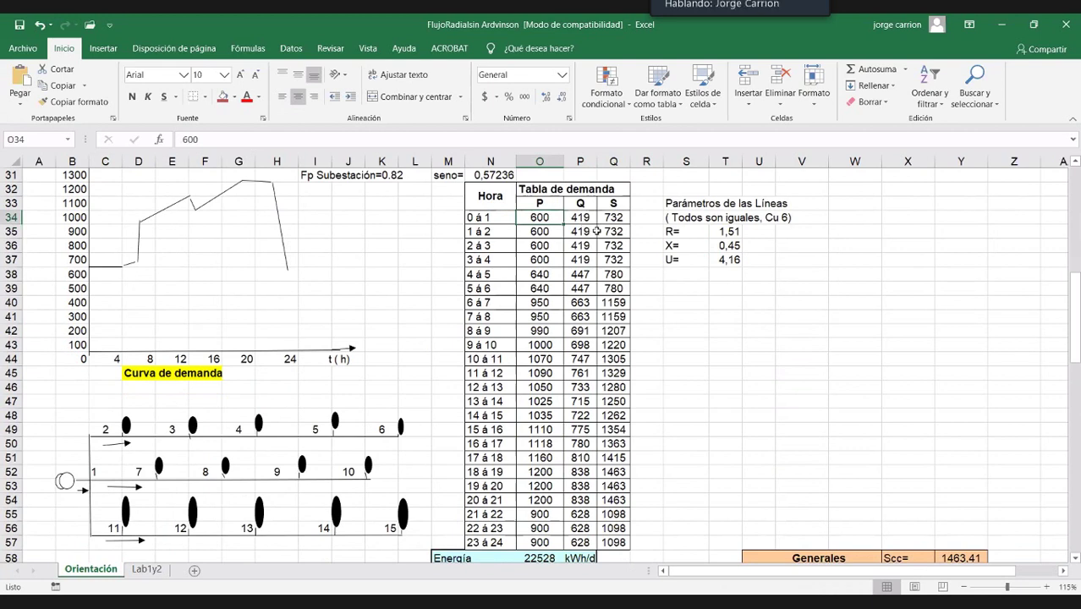
click(619, 217)
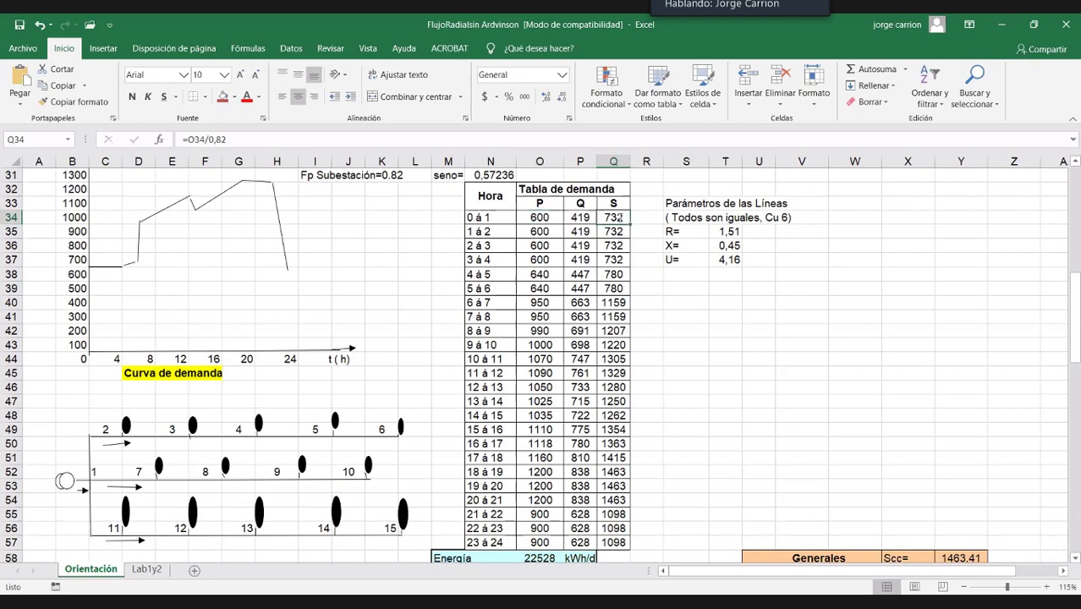
text(=O34/0,82)
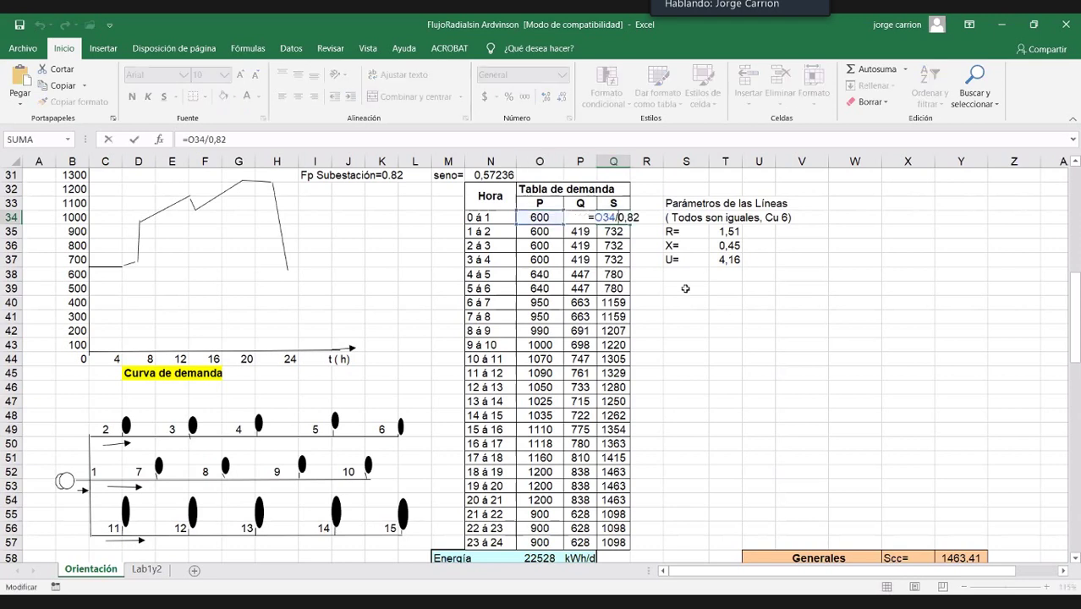
key(ctrl+Return)
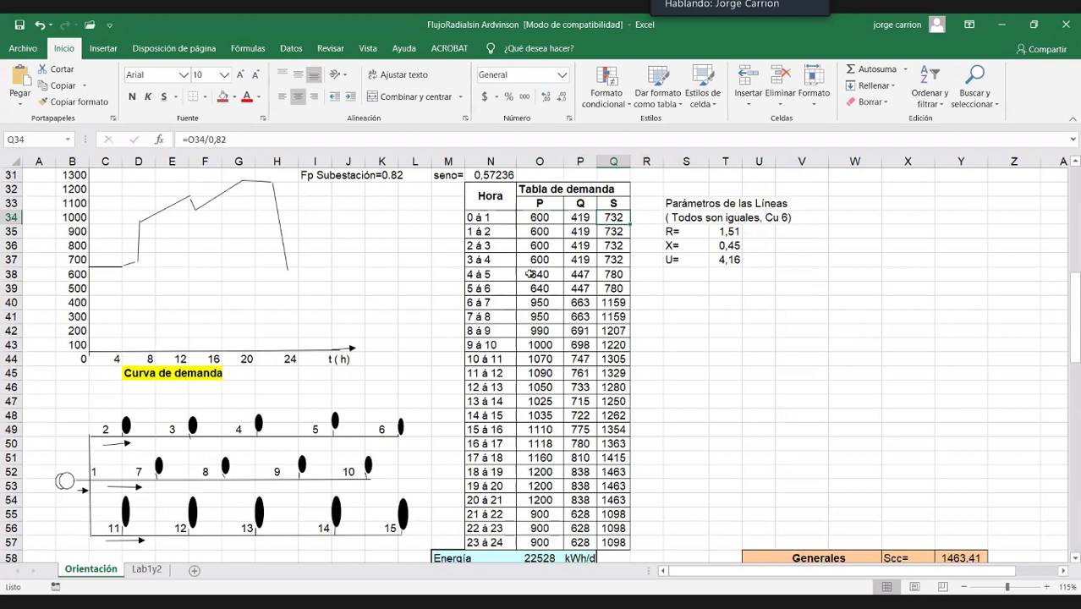
Fill the P, Q and S demand values for hours 0 to 4 (O34:Q37) with red.
drag(539, 218, 580, 246)
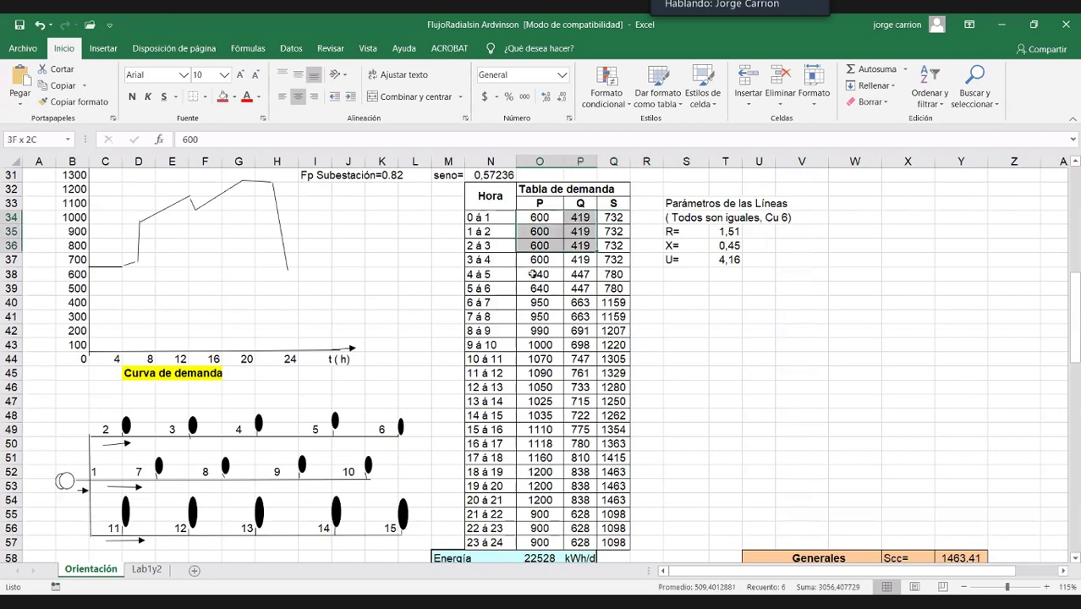
key(shift+Down)
key(shift+Right)
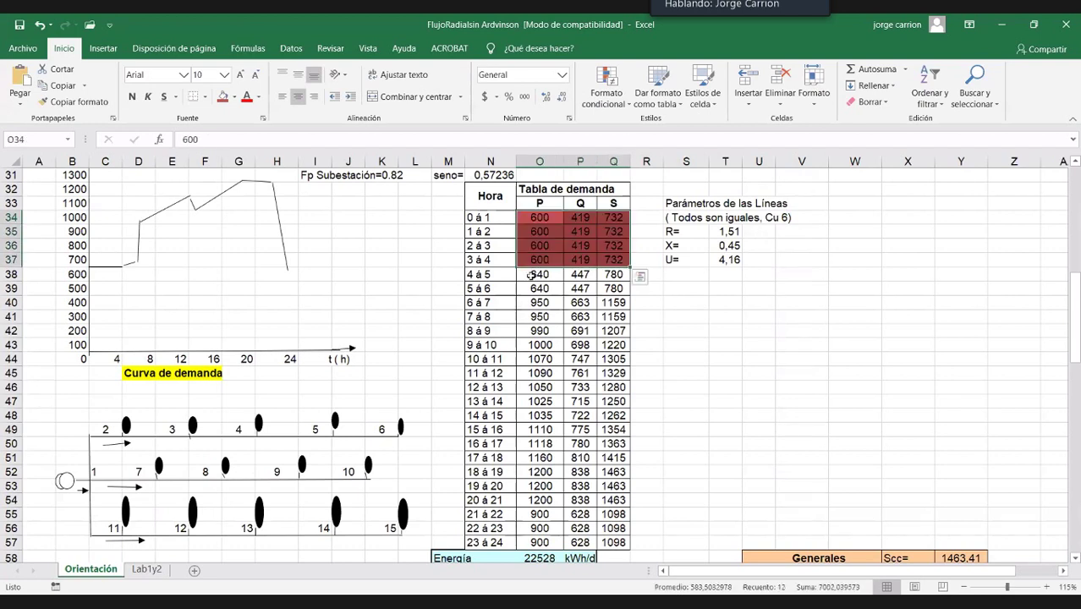
Fill the P, Q and S demand values for hours 4 to 6 (O38:Q39) with light blue.
click(531, 275)
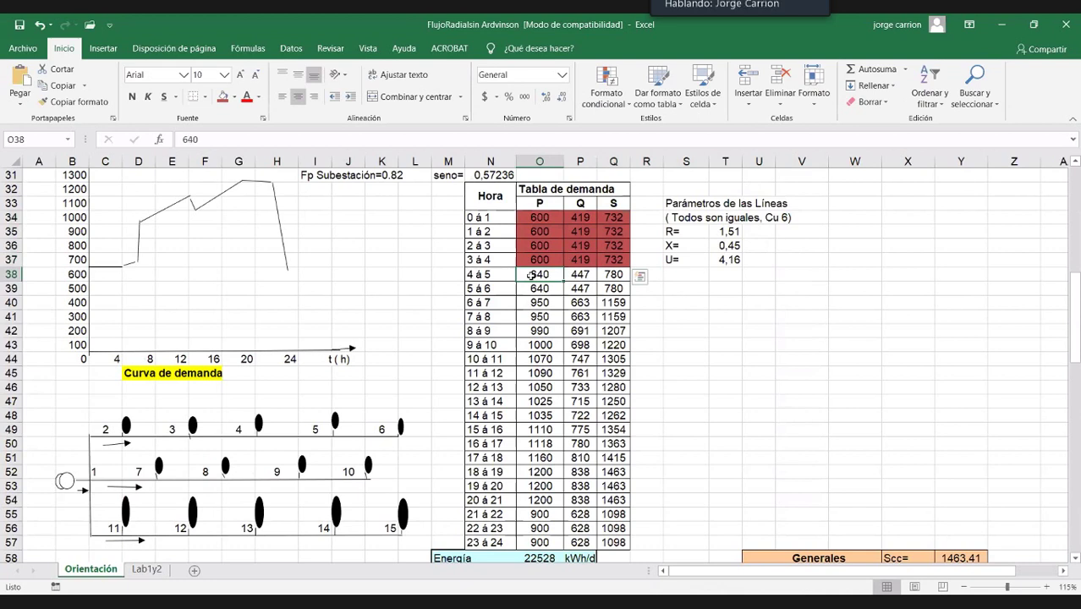
drag(532, 275, 633, 297)
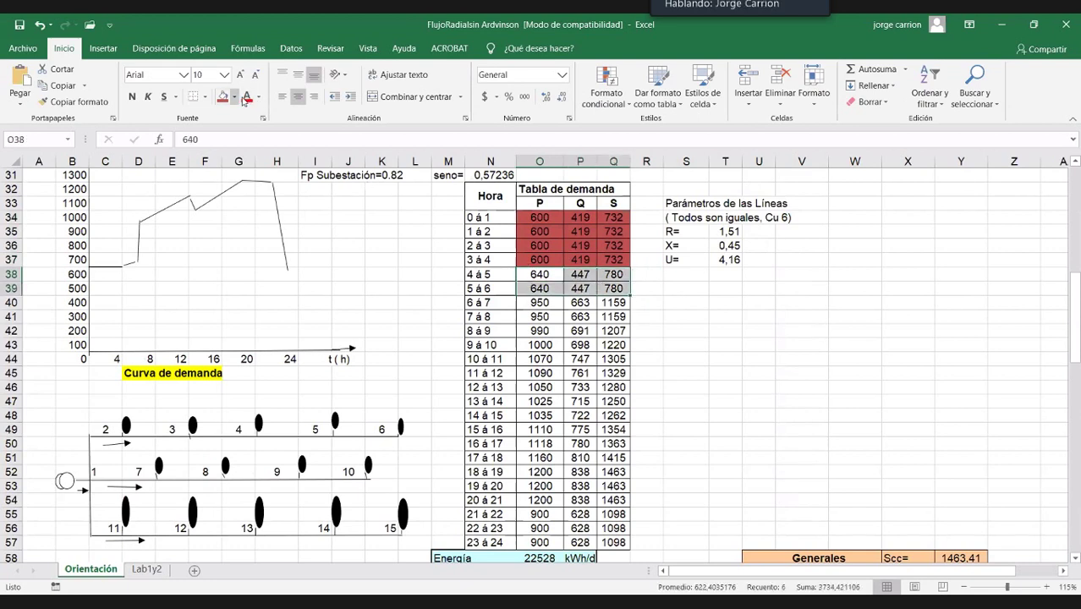
click(234, 96)
click(267, 152)
Fill the P, Q and S demand values for hours 6 to 8 (O40:Q41) with light aqua.
drag(535, 303, 606, 314)
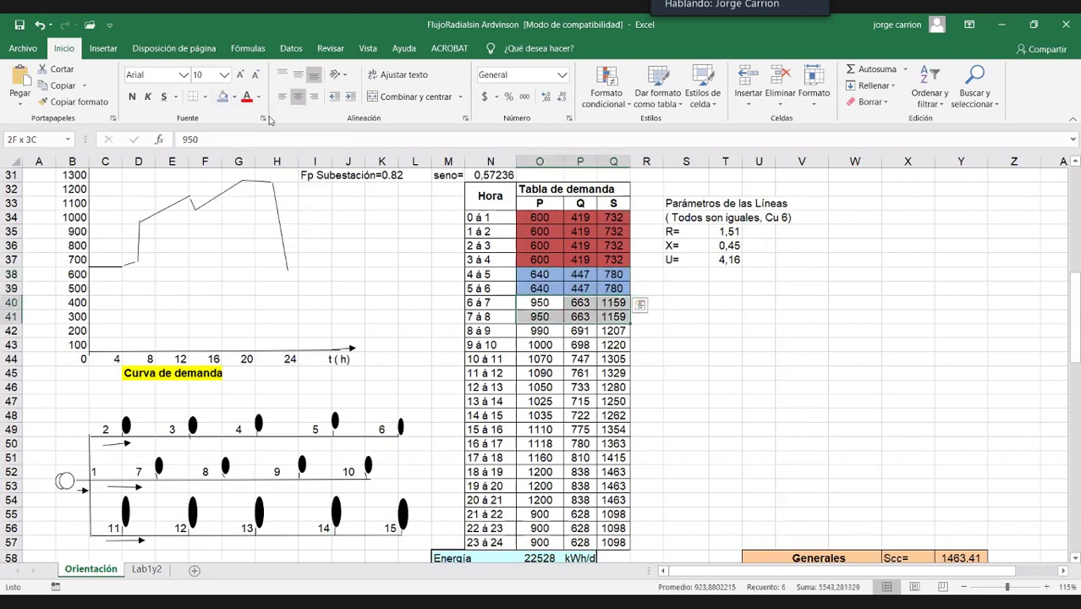
click(234, 96)
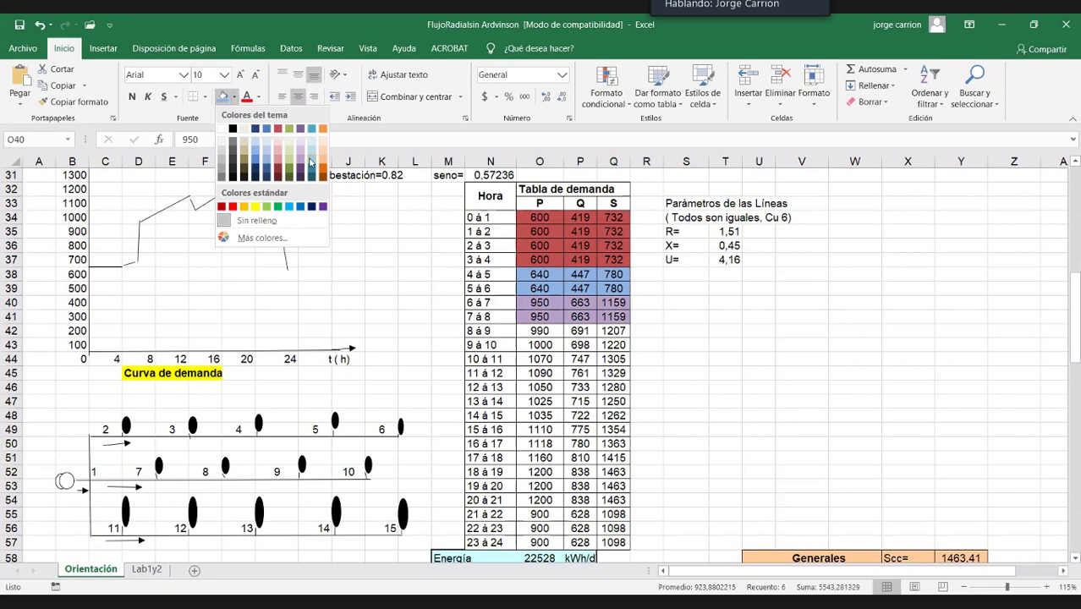
click(312, 162)
Compare the P, Q and S demand values hour by hour in the unshaded rows from hour 8 to 14.
click(554, 336)
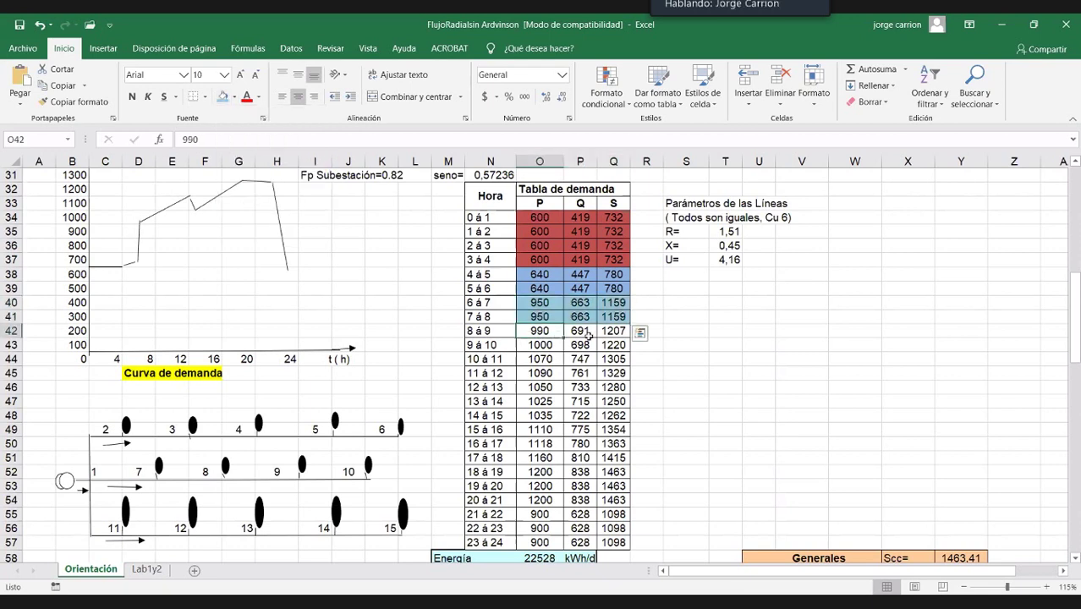
drag(586, 335, 616, 345)
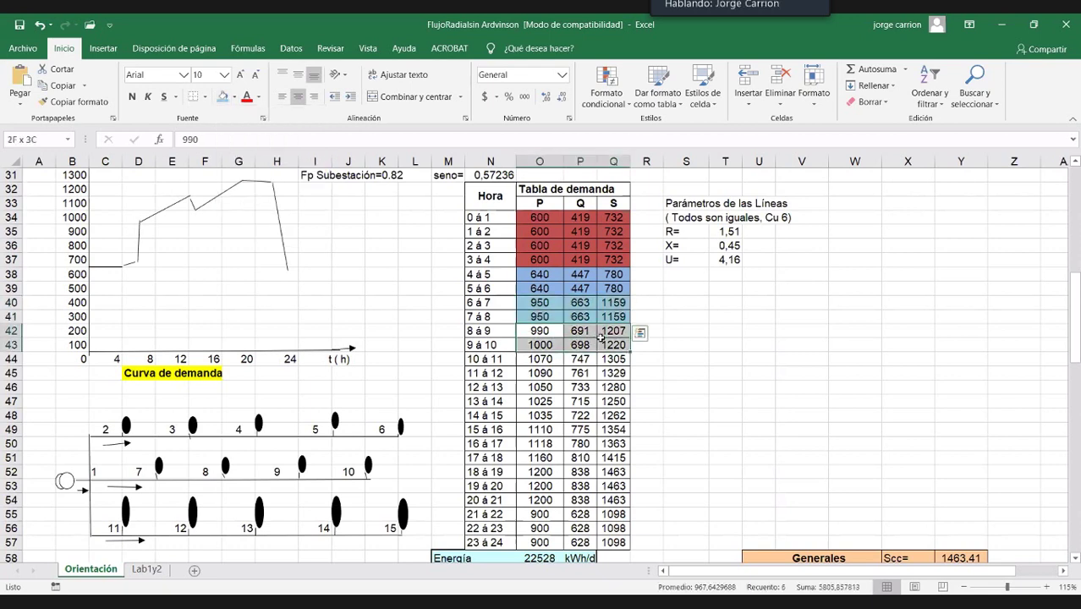
drag(531, 343, 614, 344)
click(540, 358)
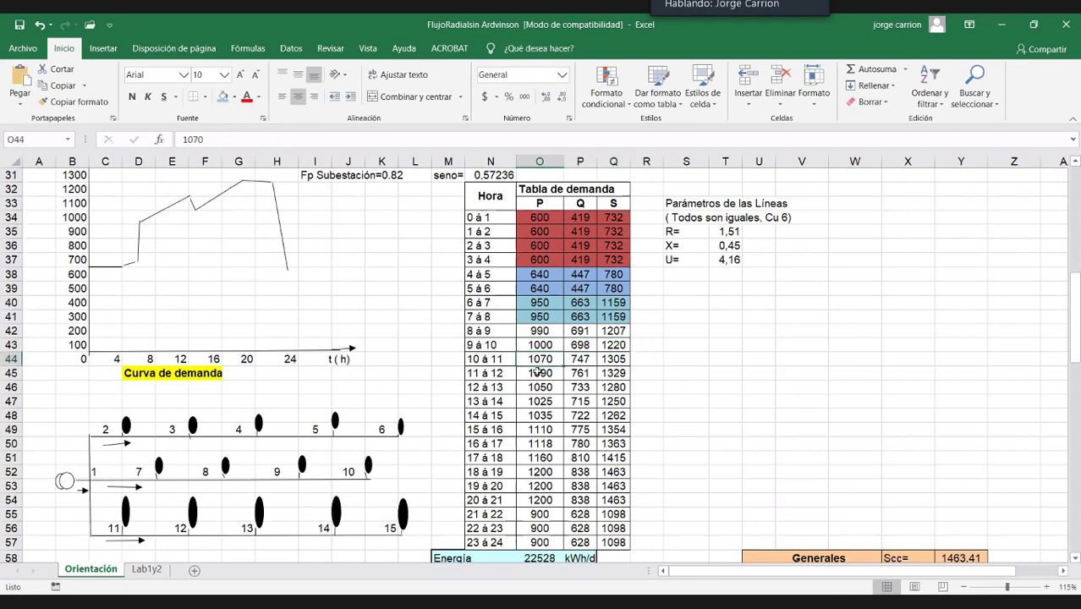
click(539, 373)
click(540, 387)
click(542, 401)
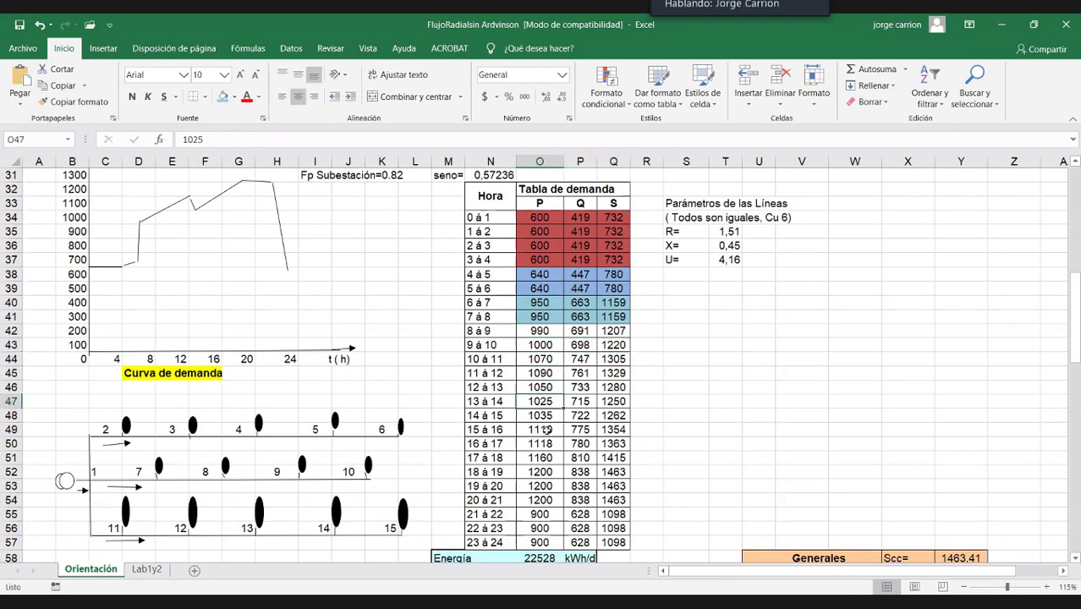
Fill the P, Q and S demand values for hours 21 to 24 (O55:Q57) with tan.
scroll(616, 440, down, 1)
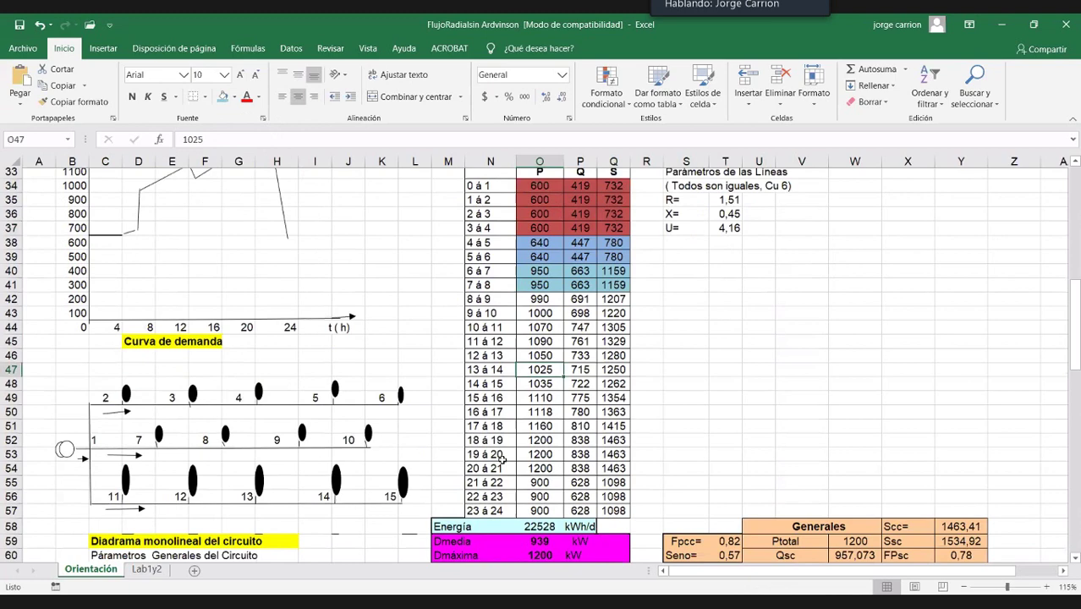
scroll(502, 456, down, 1)
drag(541, 471, 609, 501)
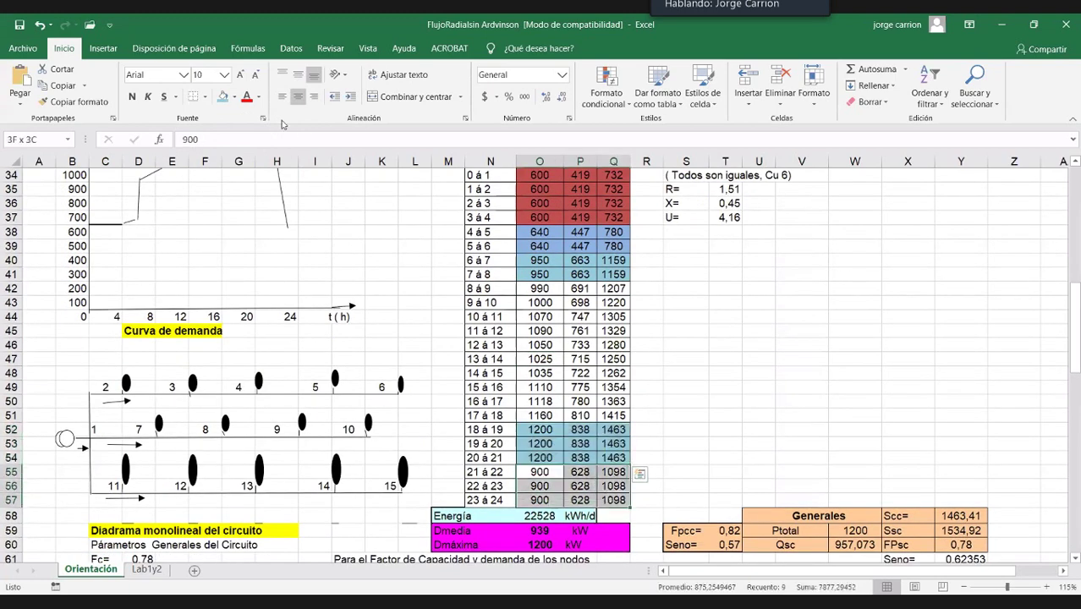
click(233, 97)
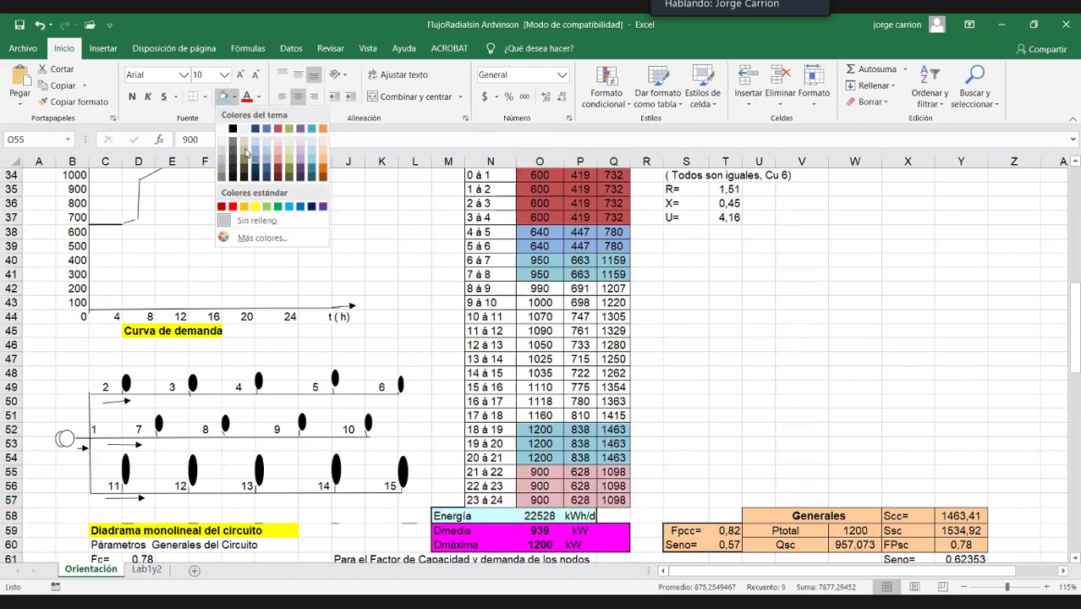
click(759, 316)
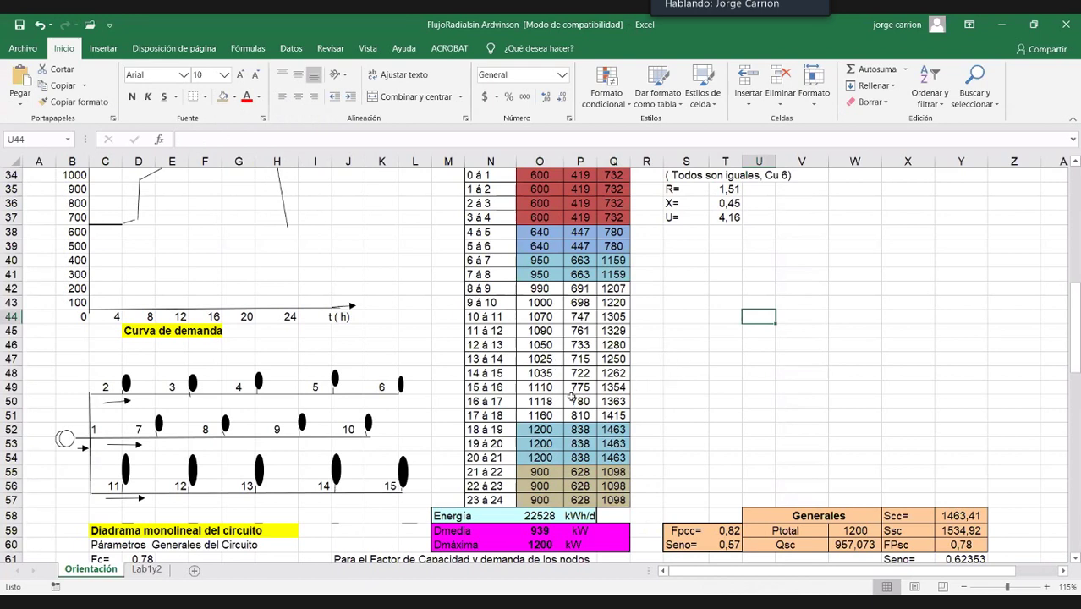
Review the demand values for hours 18 to 21 and inspect the Energía formula in O58.
drag(539, 430, 611, 456)
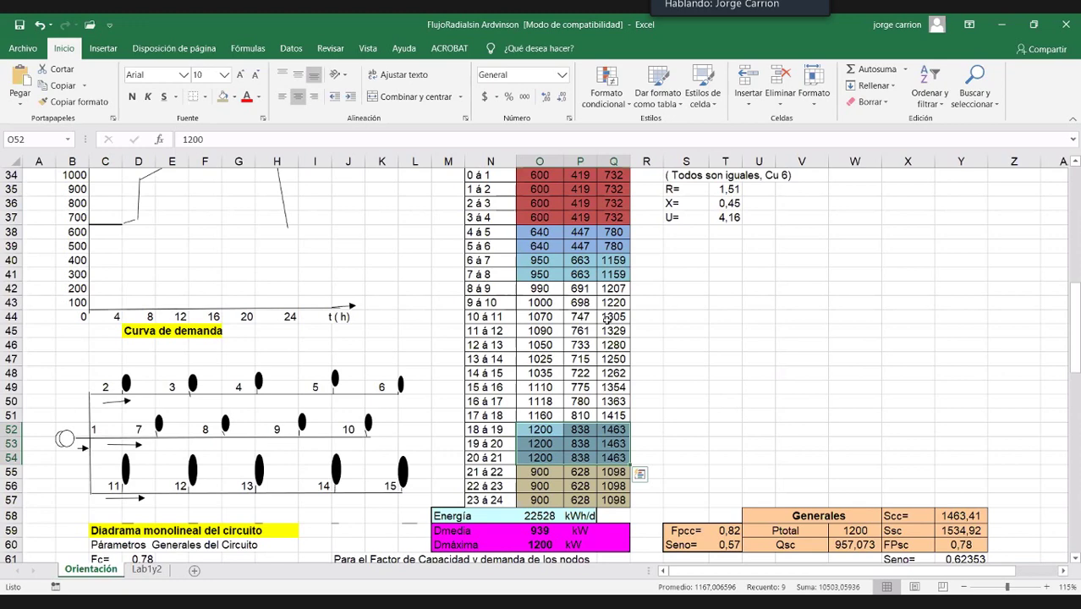
scroll(607, 318, down, 1)
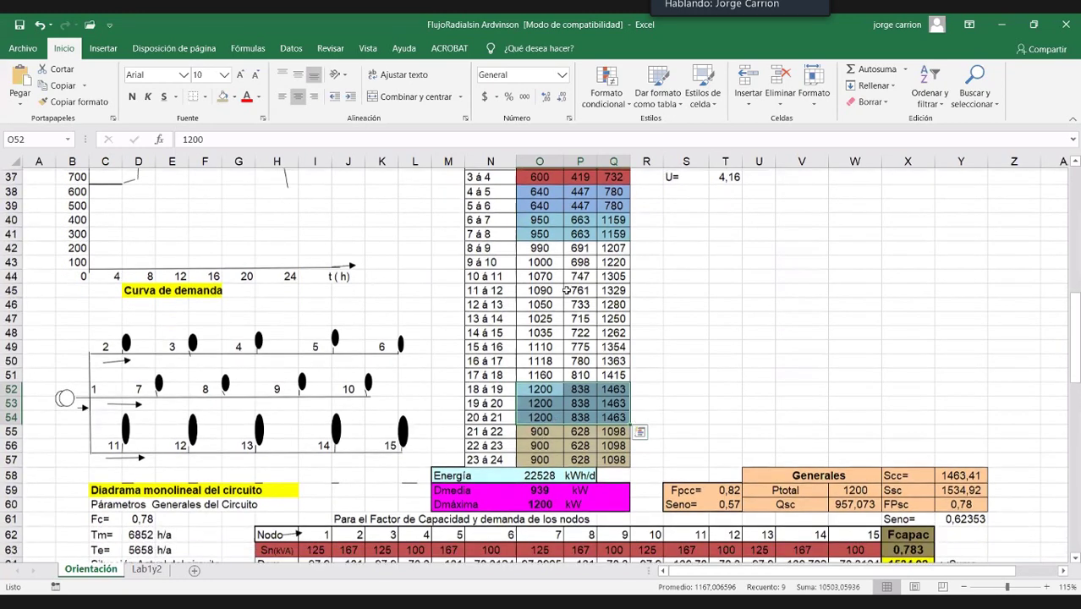
scroll(565, 291, down, 1)
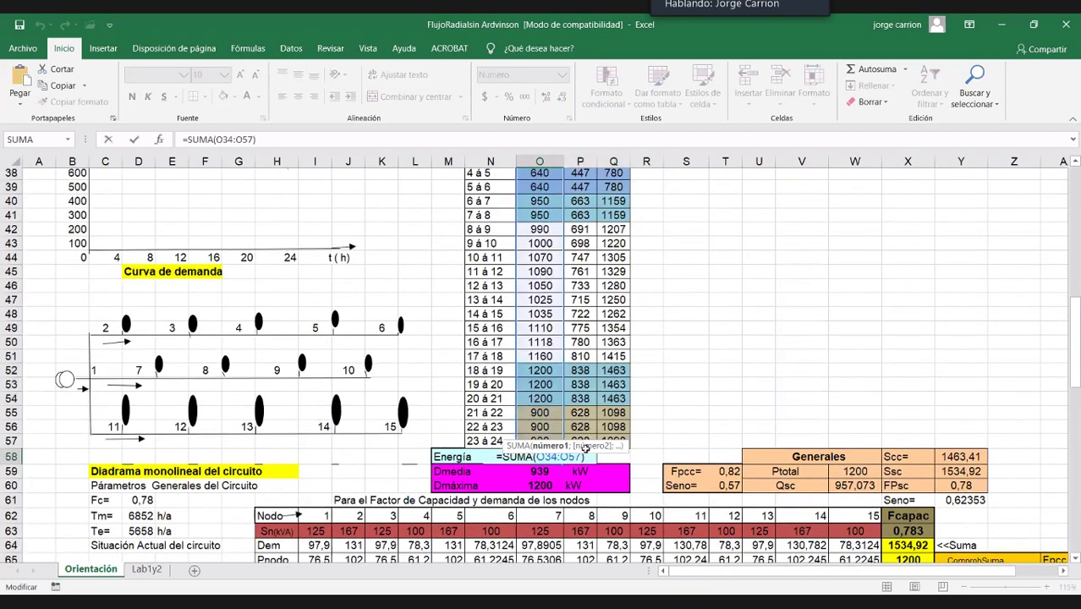
scroll(595, 436, up, 1)
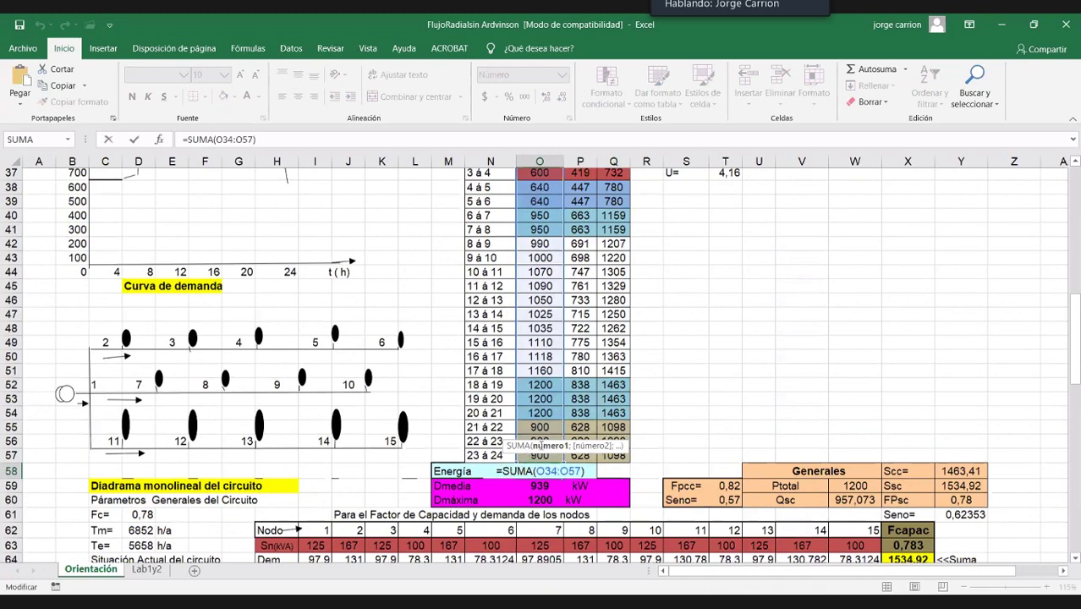
key(Return)
Inspect the Dmedia formula in O59 and the Dmáxima formula in O60.
scroll(541, 448, down, 1)
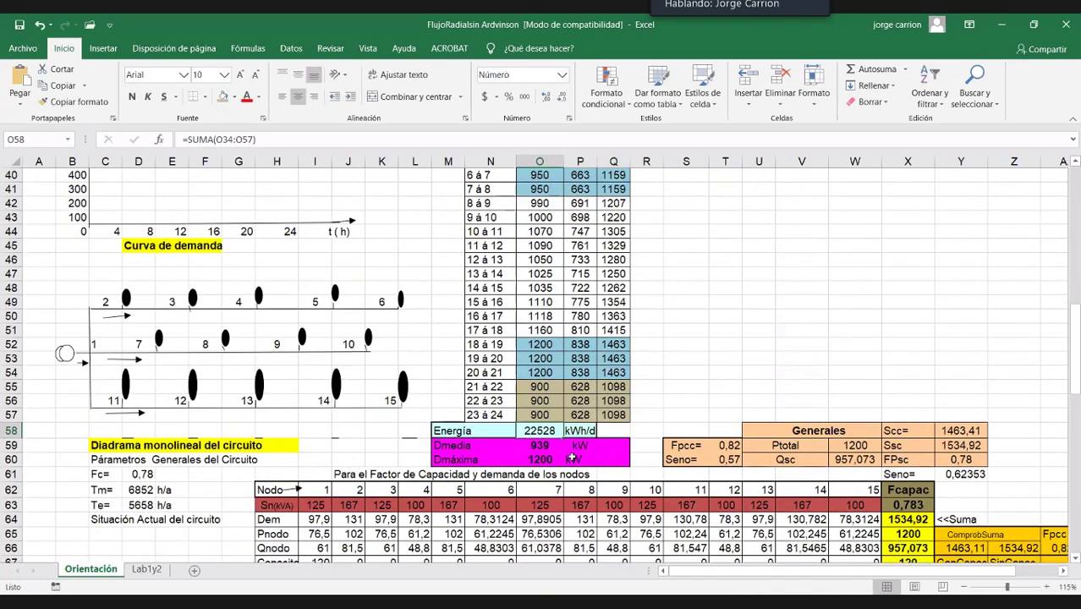
double_click(542, 446)
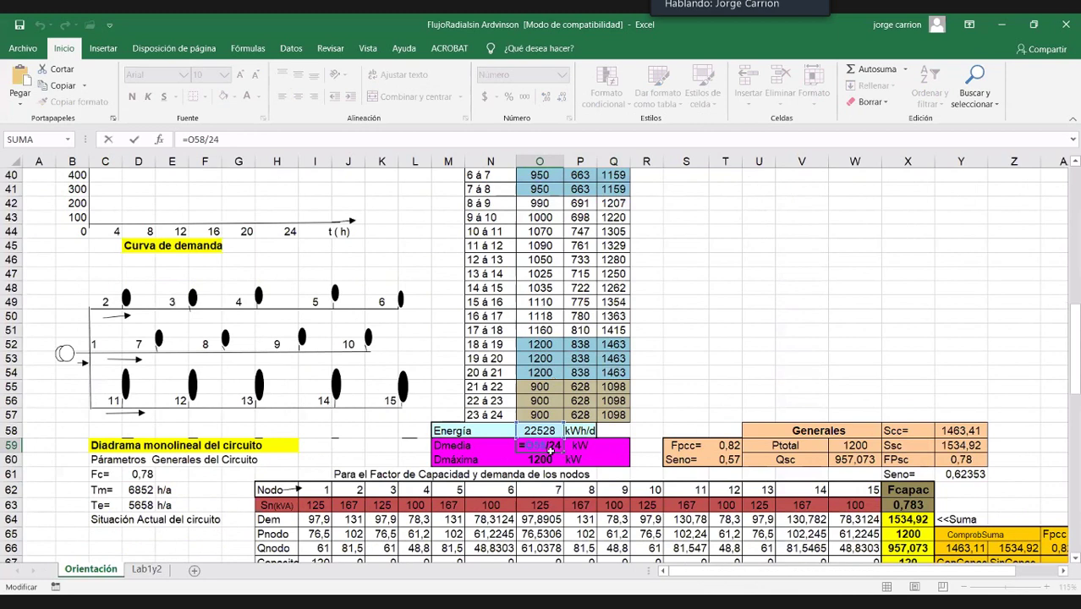
key(Return)
scroll(669, 435, up, 1)
key(F2)
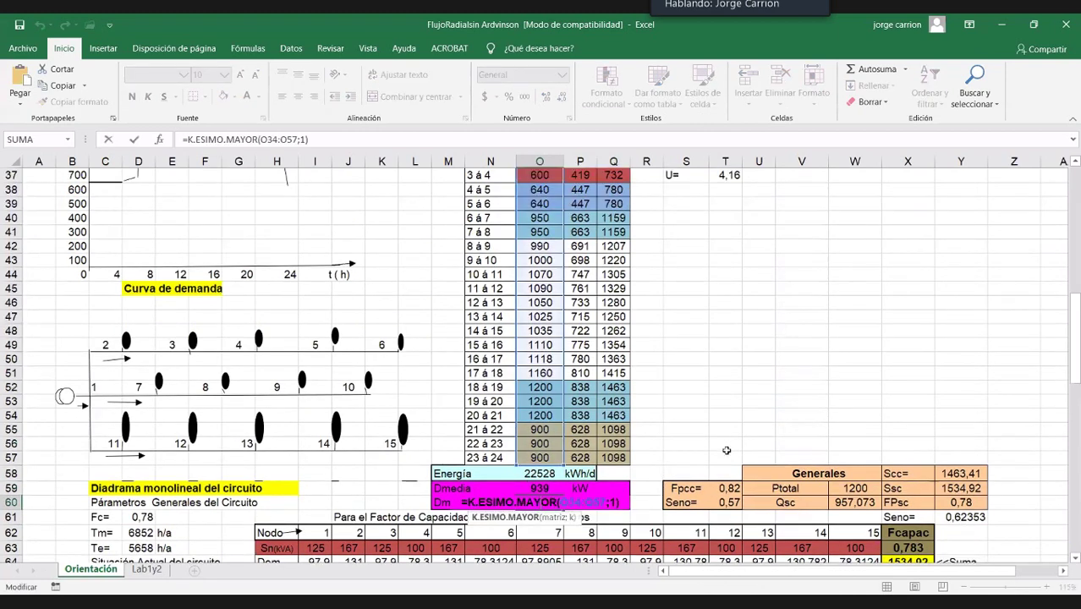
key(Escape)
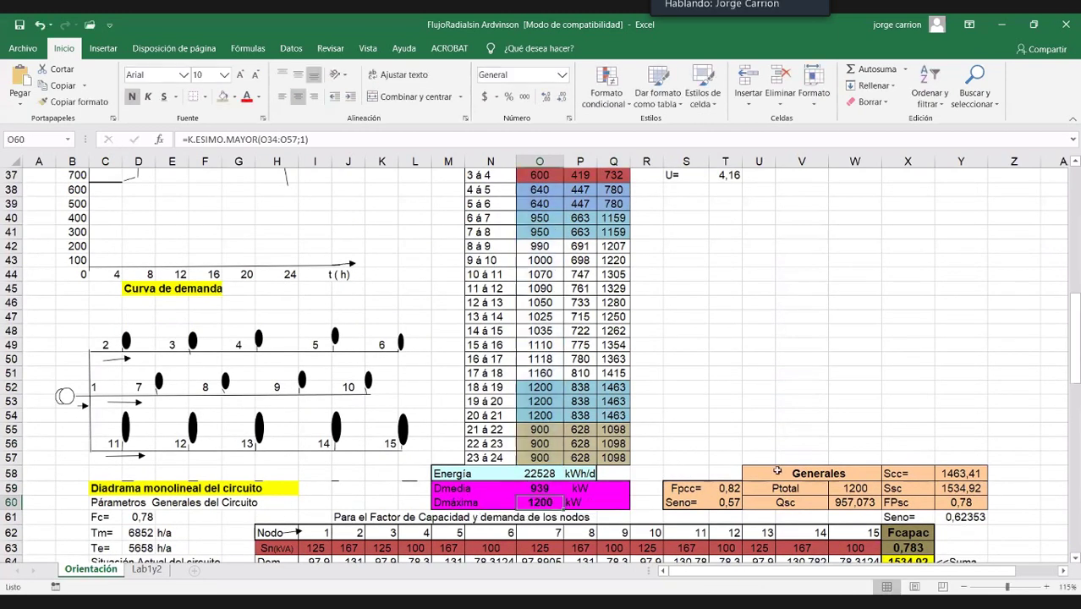
Check the Fpcc power factor with a trial formula +O52/Q52 in S52, and clear that cell.
click(731, 489)
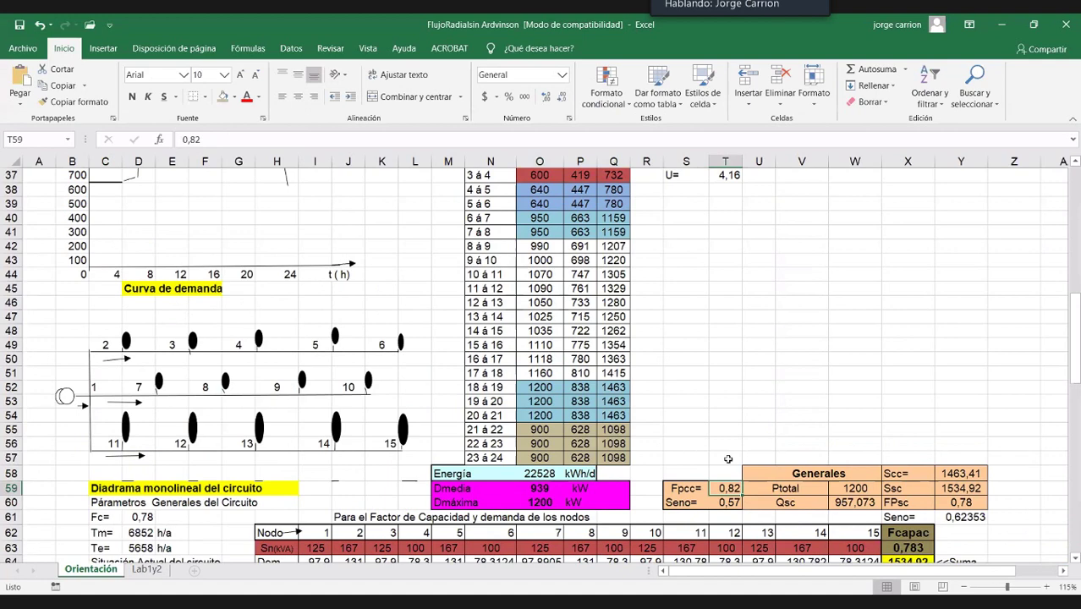
scroll(728, 459, down, 1)
click(686, 345)
text(+)
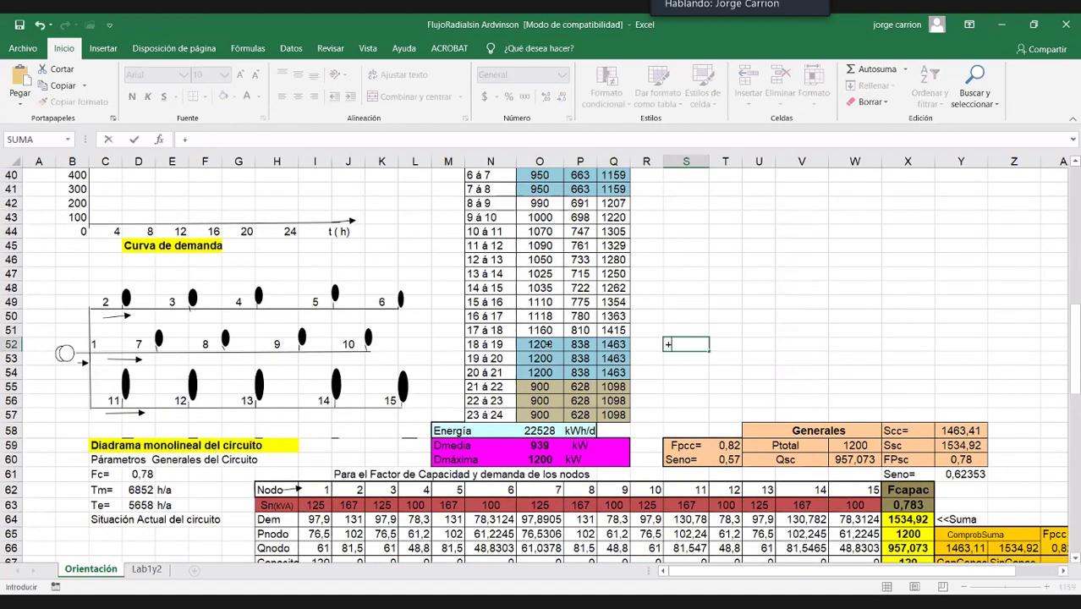
click(548, 345)
text(/)
click(613, 345)
key(Return)
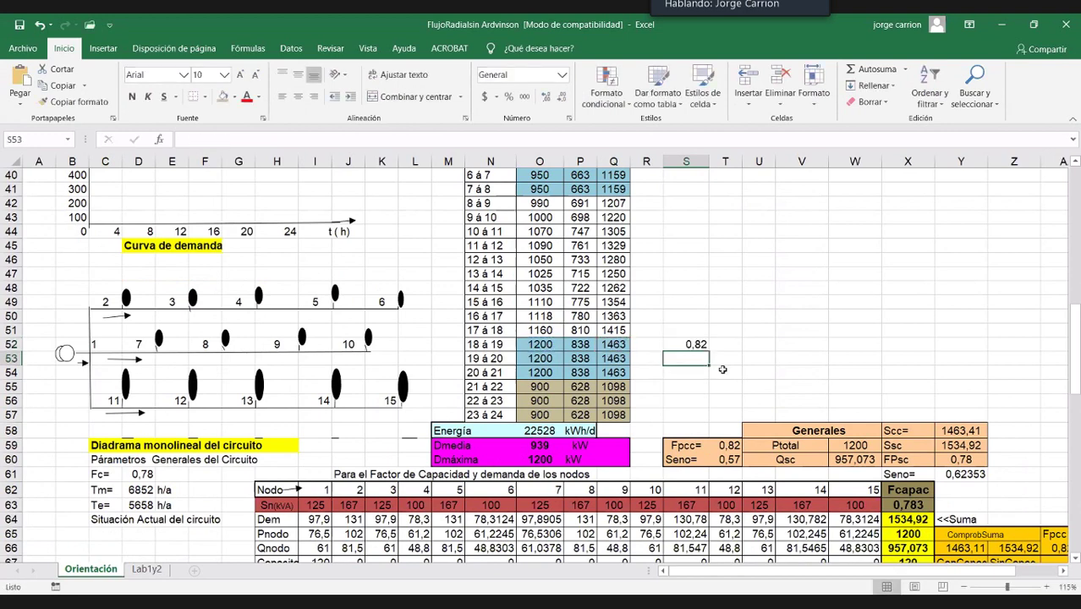
click(694, 344)
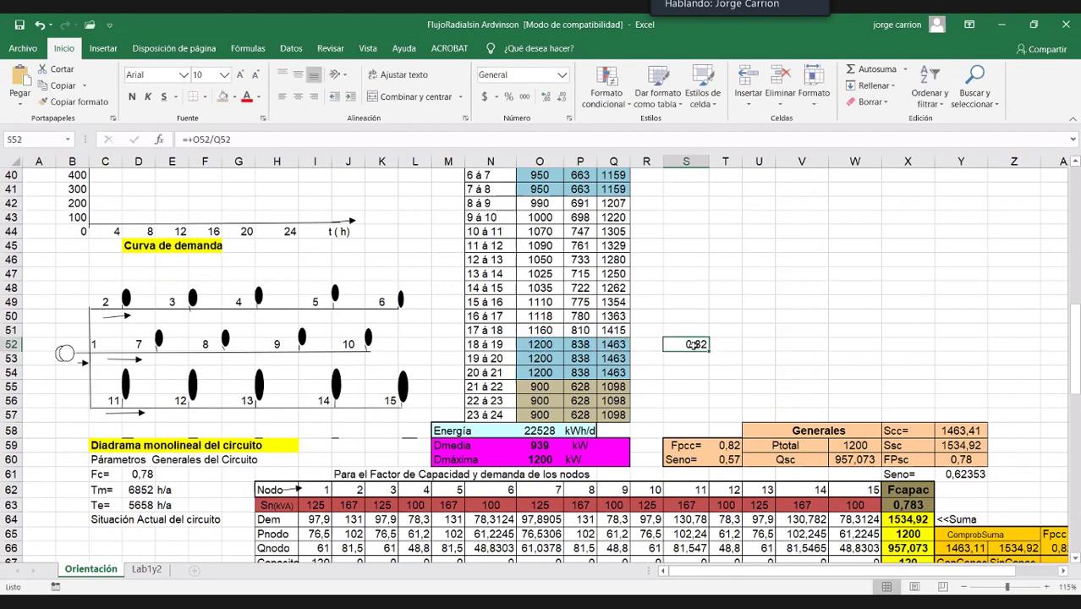
key(Delete)
Inspect the Seno value in T60 and the neighbouring Generales table.
double_click(726, 459)
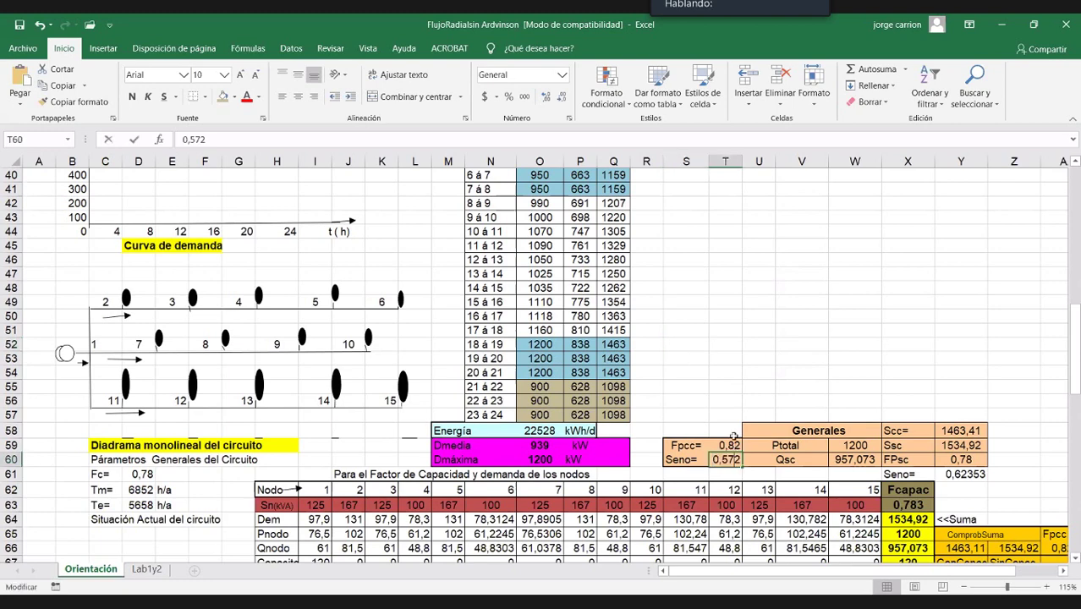
key(Escape)
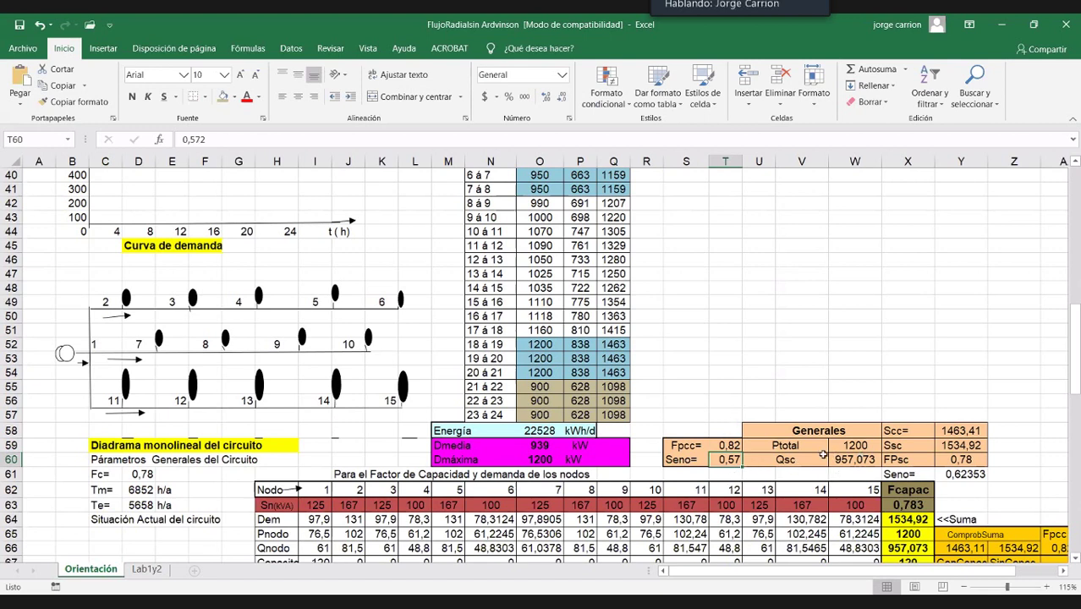
scroll(769, 459, down, 1)
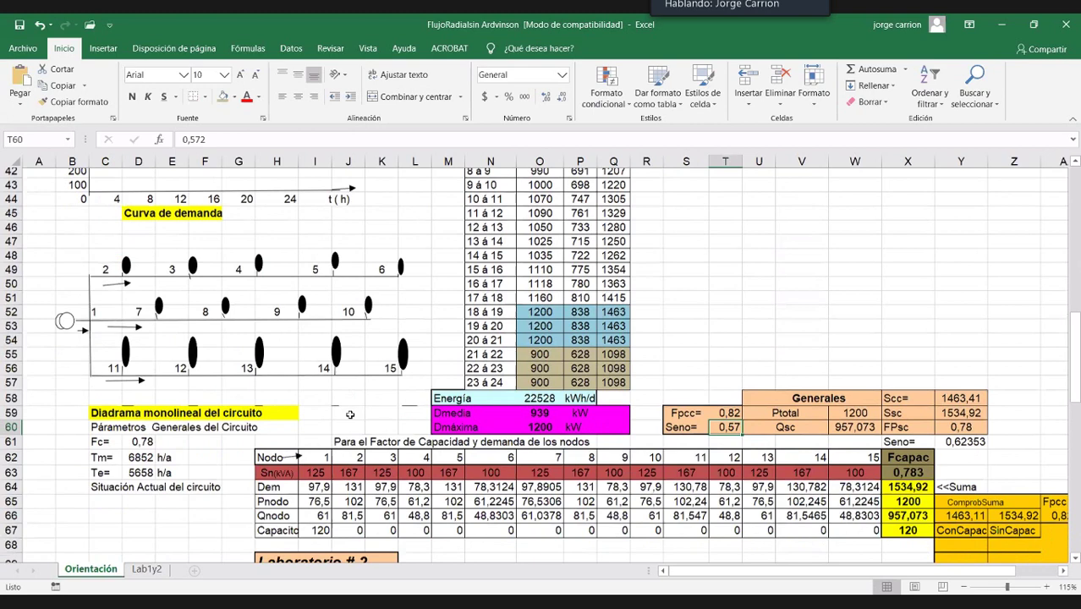
Inspect the Fc formula in D61 and the Tm formula in D62 of the circuit's general parameters.
scroll(350, 415, down, 1)
double_click(138, 431)
key(Escape)
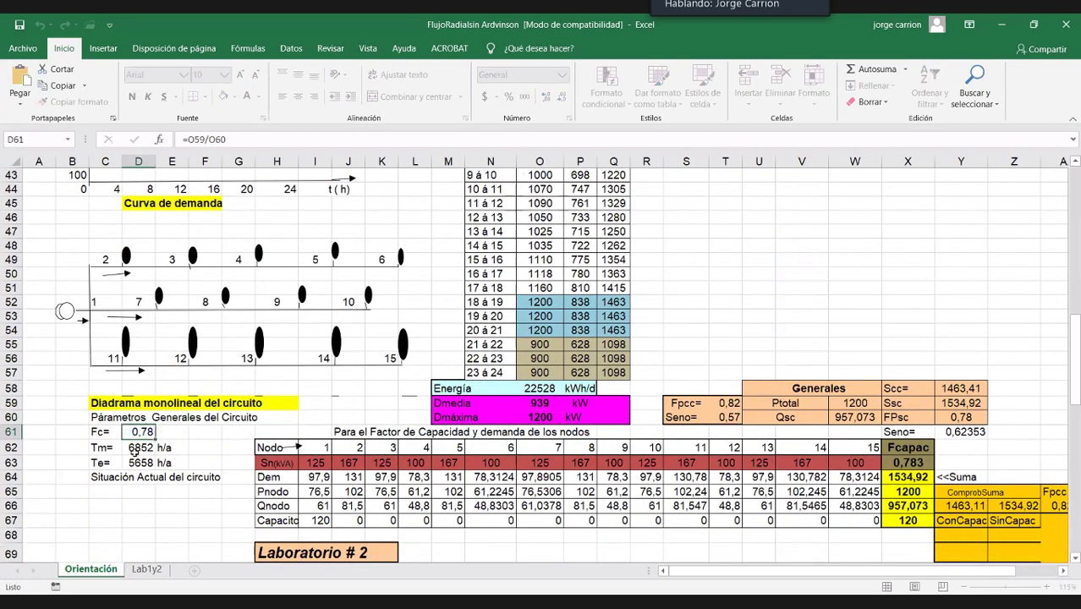
double_click(135, 447)
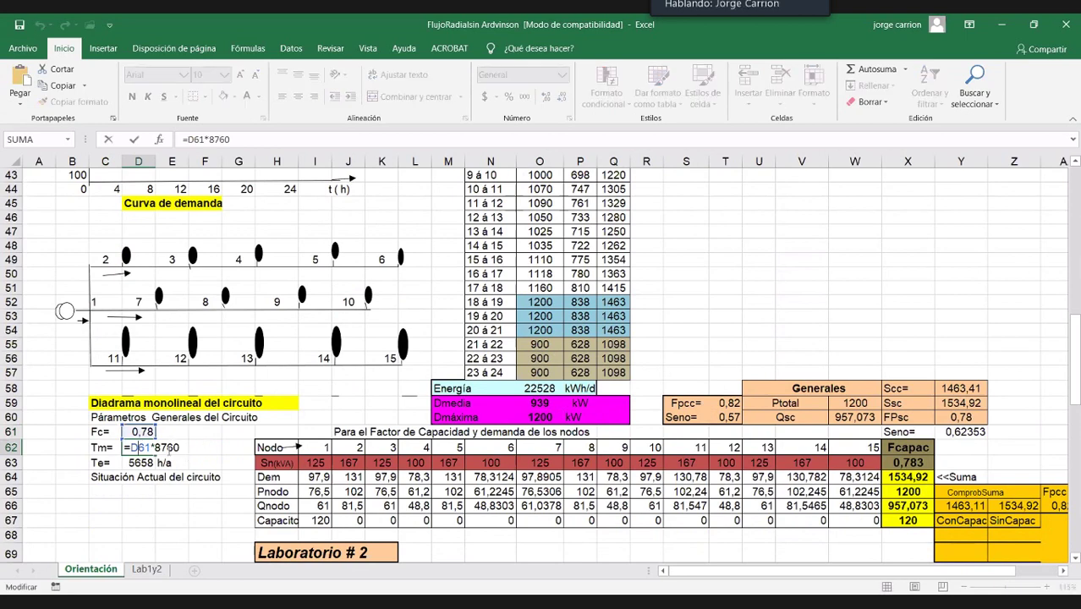
key(Return)
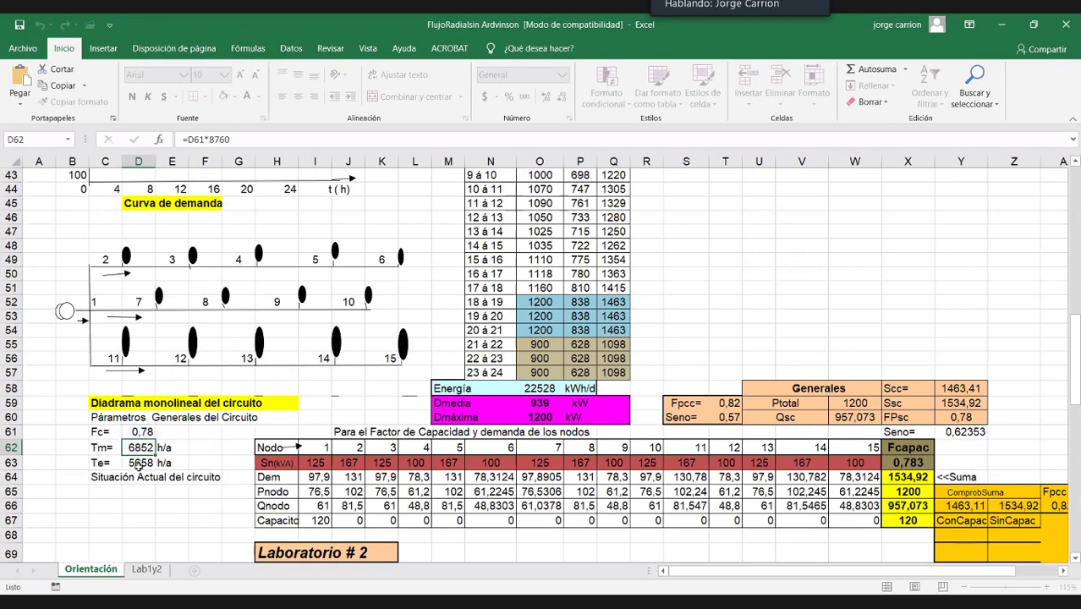
Inspect the Te formula in D63, examining its 0,8 coefficient and D61 terms.
key(F2)
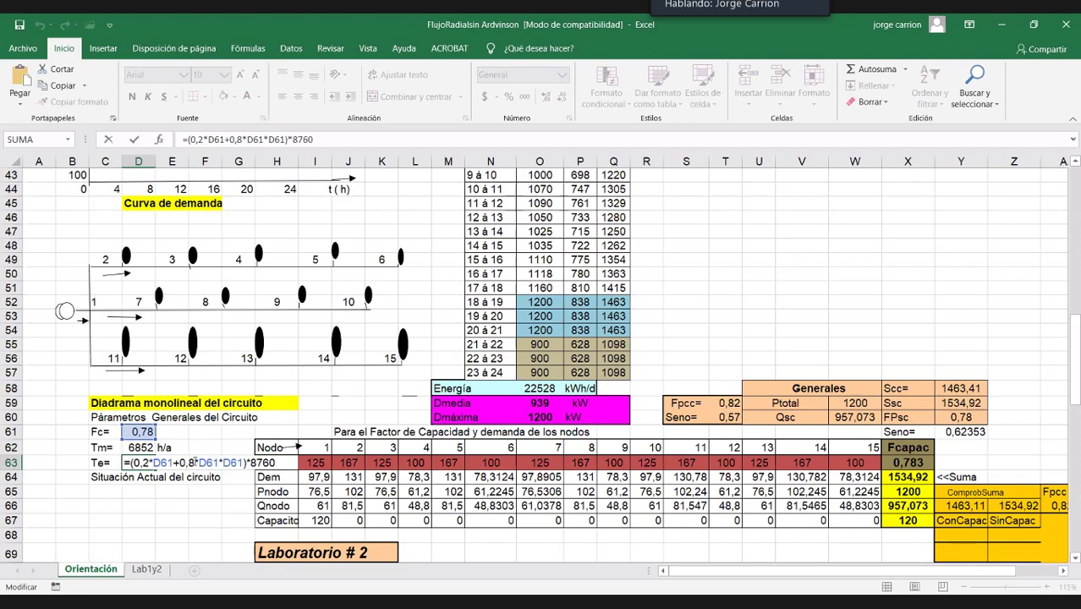
double_click(182, 463)
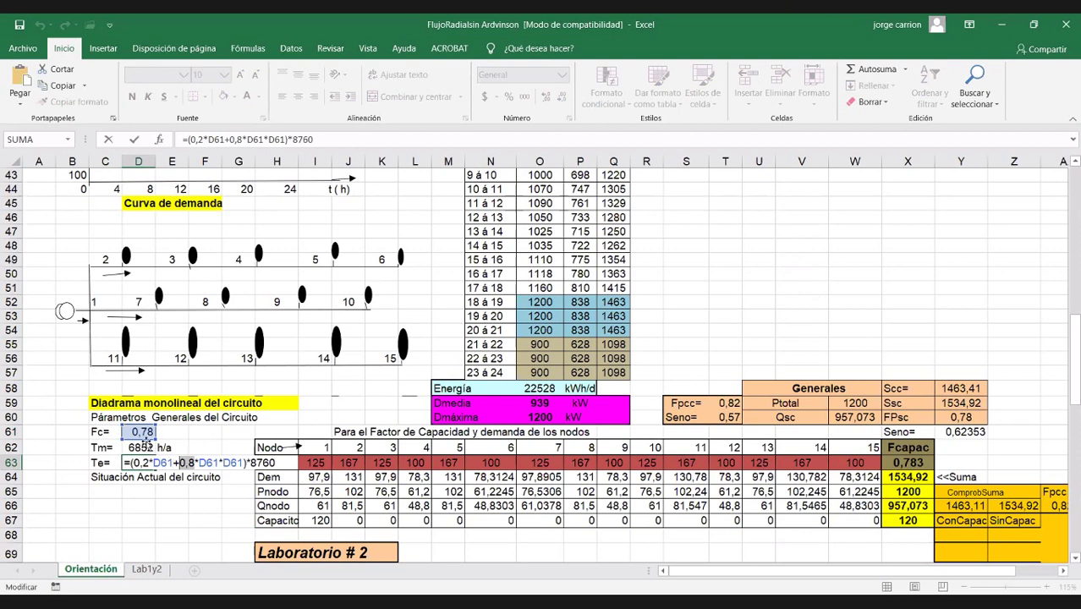
click(167, 465)
key(shift+Right)
key(shift+Right)
key(shift+Right)
key(shift+Right)
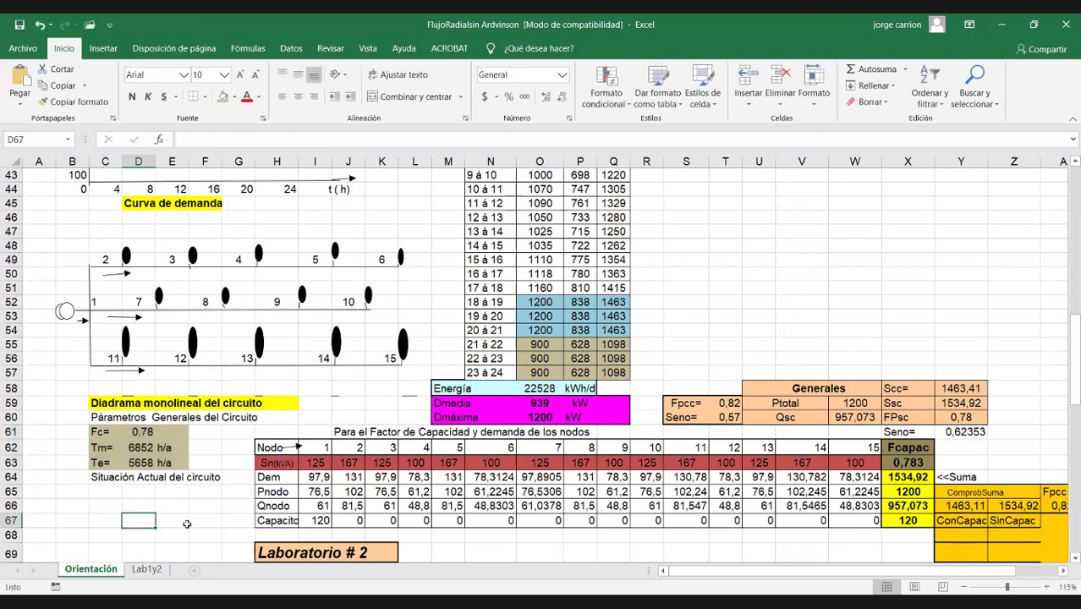
Review the Situación Actual del circuito table, focusing on node 1 and its Sn (kVA) value.
drag(95, 478, 373, 479)
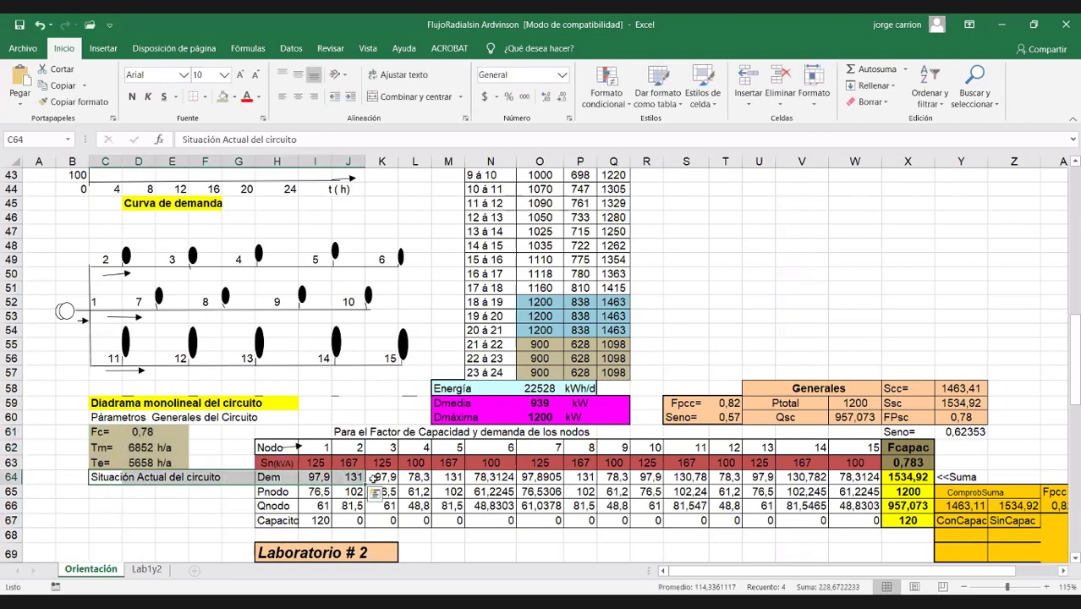
click(326, 448)
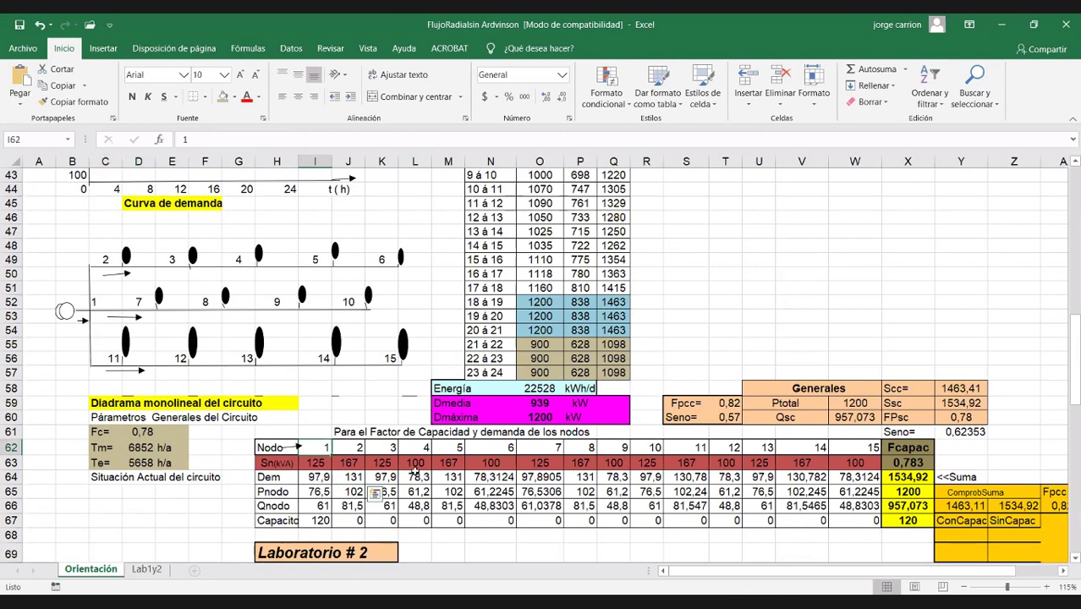
key(Down)
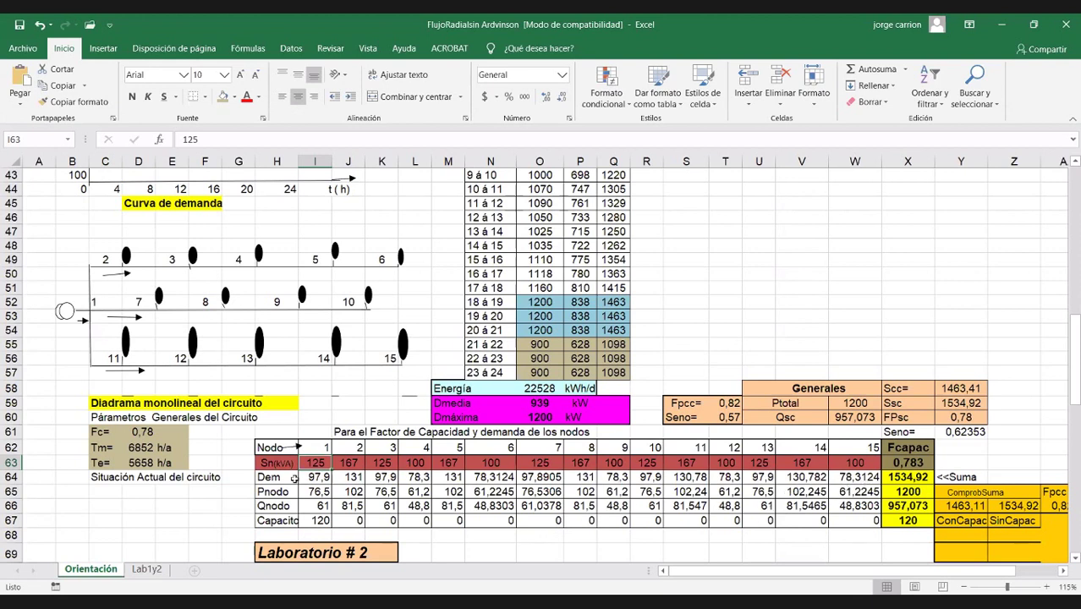
Inspect the Fcapac formula in X63, examining how it divides Ssc by the sum of the nodes' Sn (kVA) values.
click(308, 473)
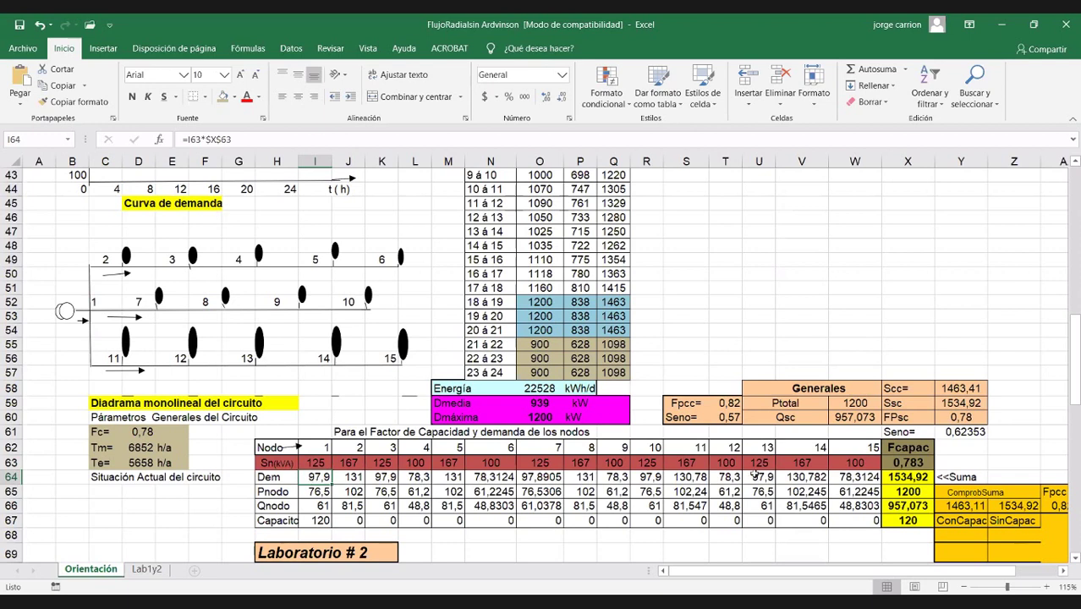
click(914, 463)
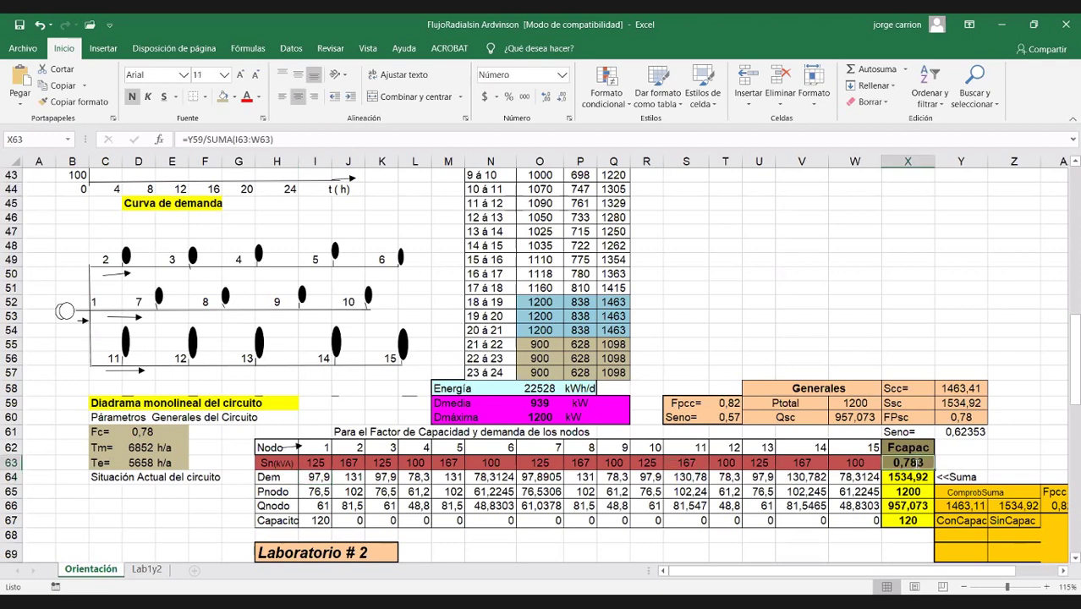
double_click(918, 463)
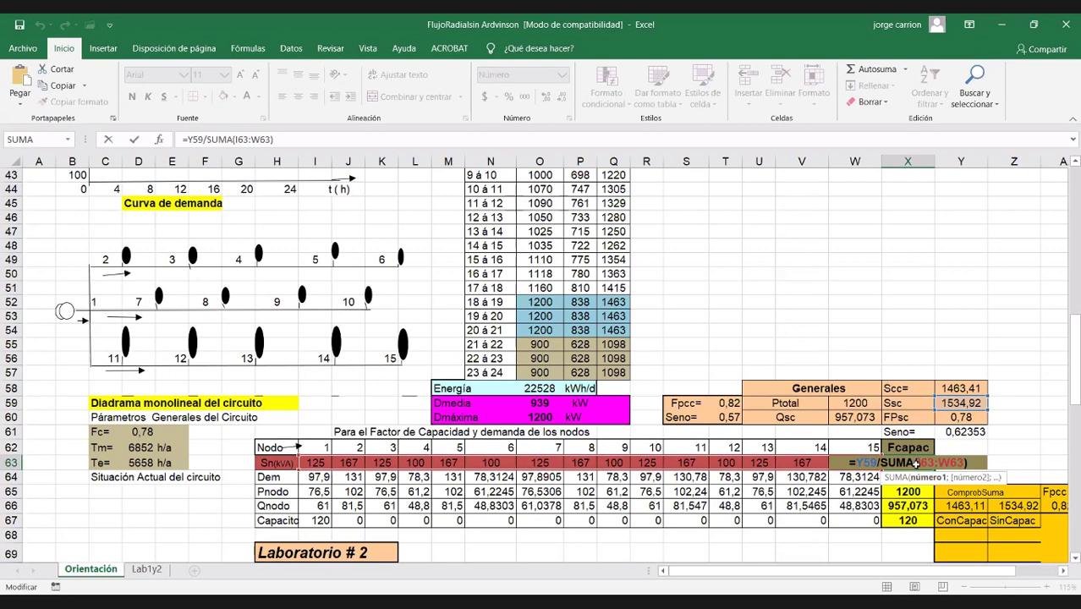
key(Escape)
double_click(918, 463)
key(Escape)
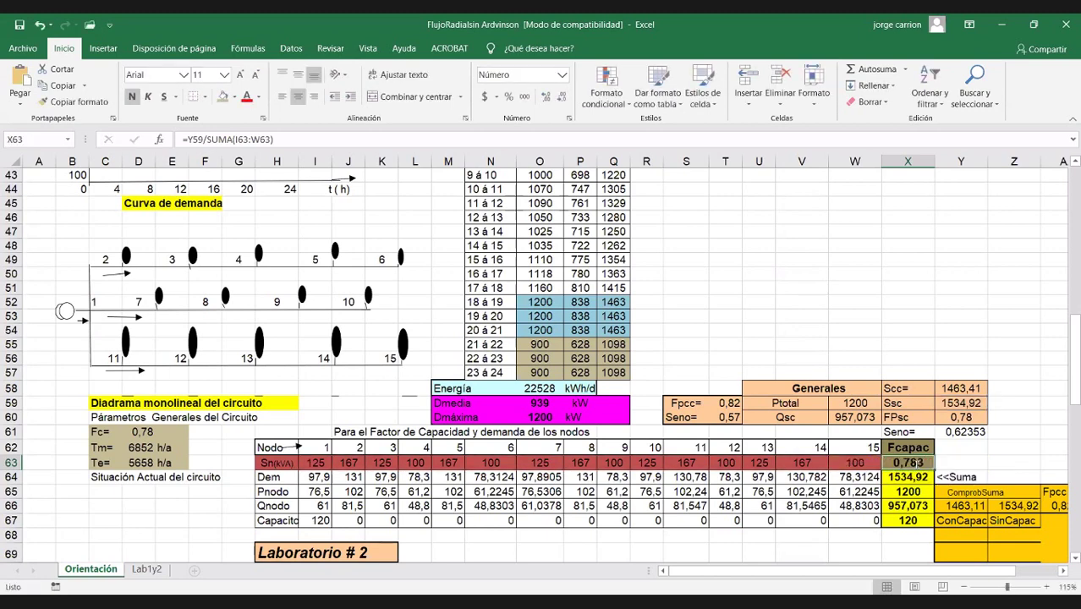
double_click(918, 463)
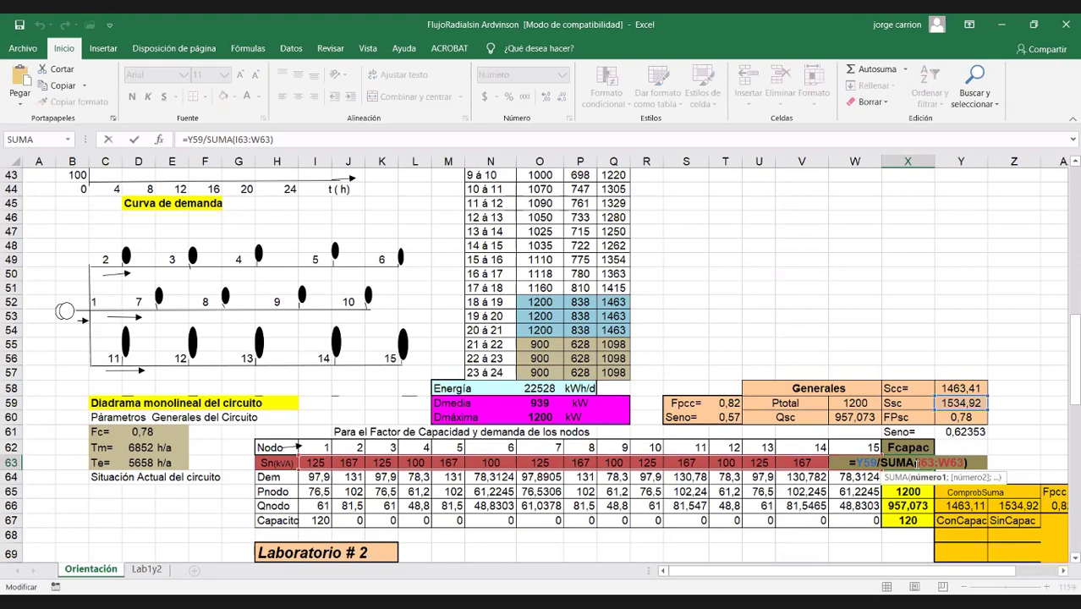
key(Escape)
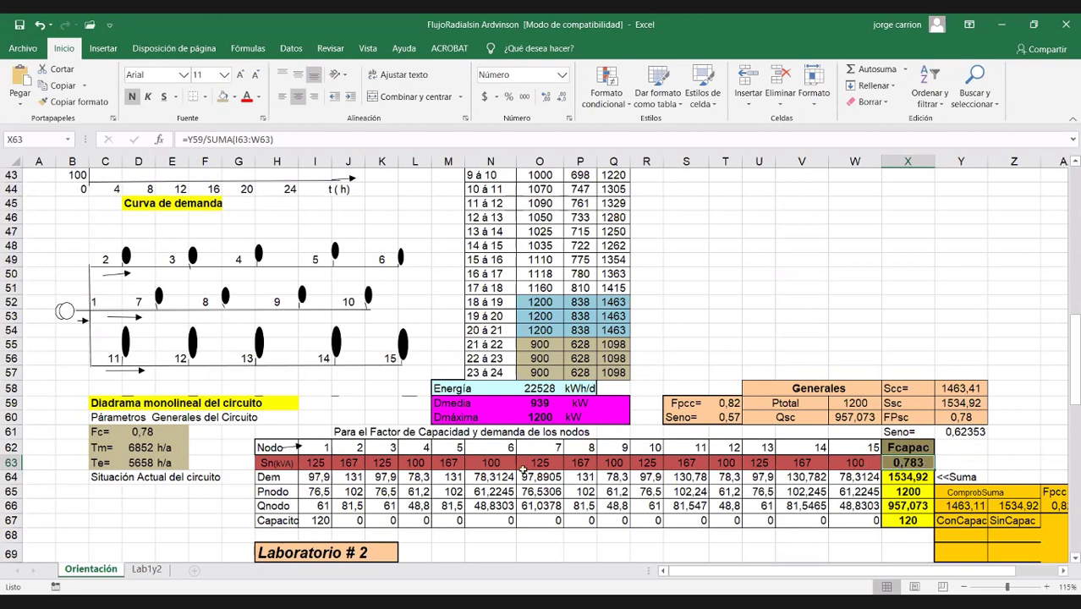
Inspect node 1's Dem formula in I64, examining its references to the Sn value and the Fcapac factor.
click(321, 478)
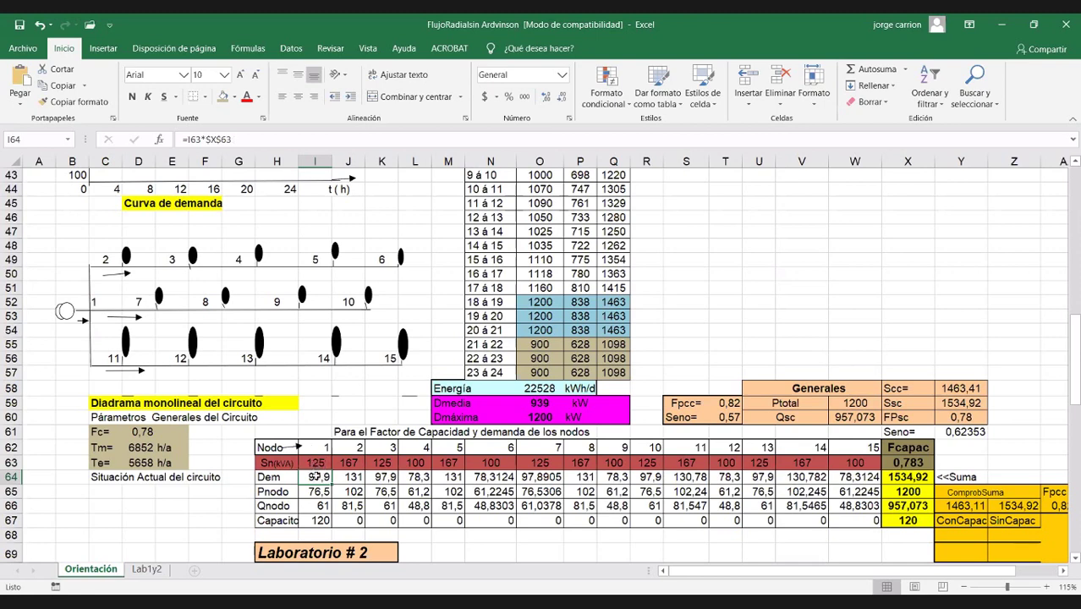
double_click(315, 476)
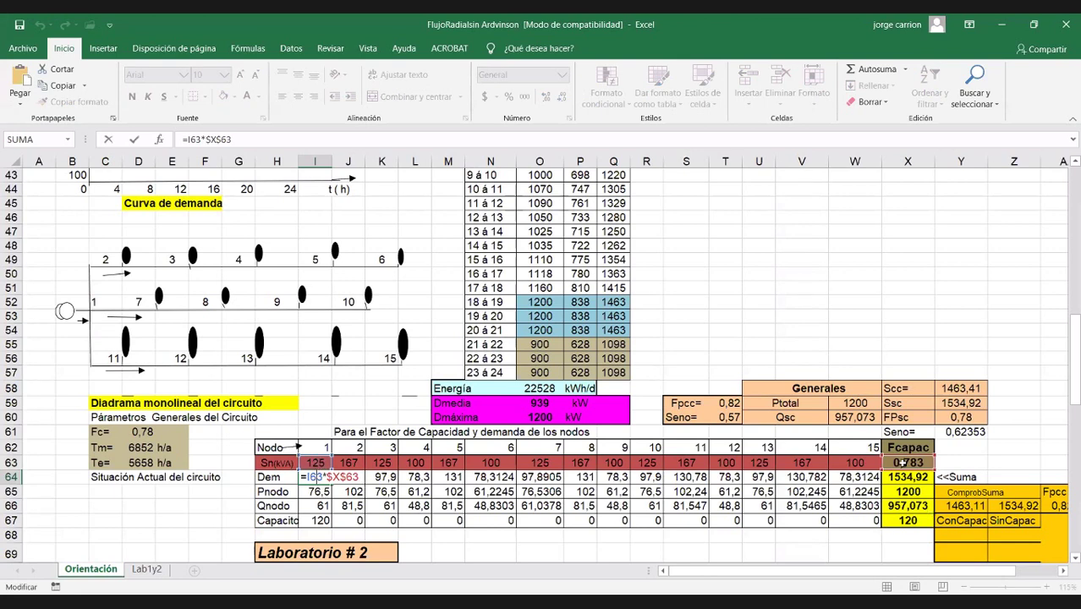
key(Escape)
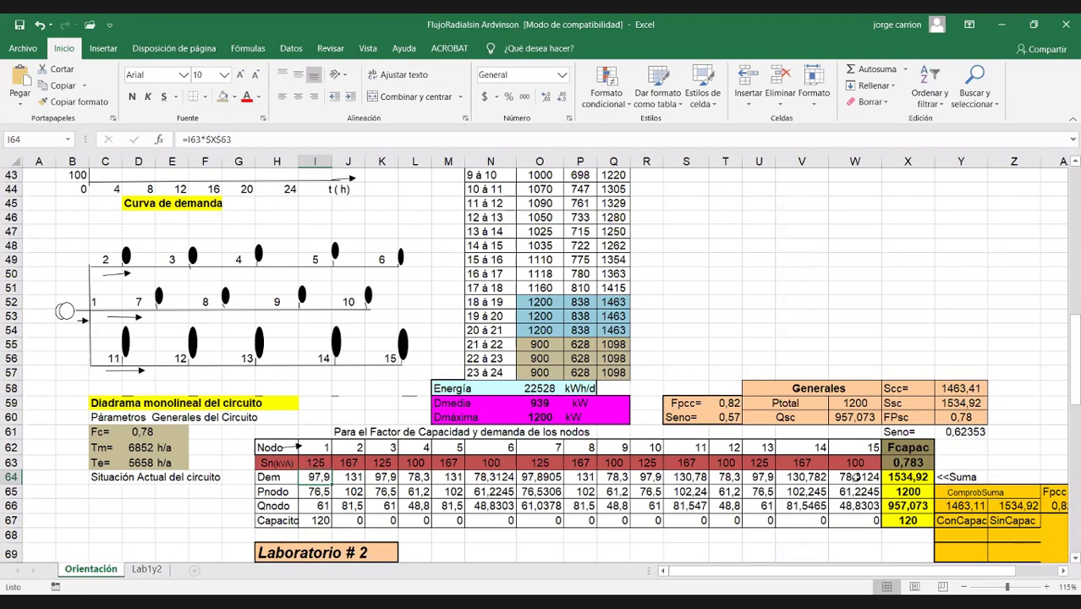
double_click(313, 478)
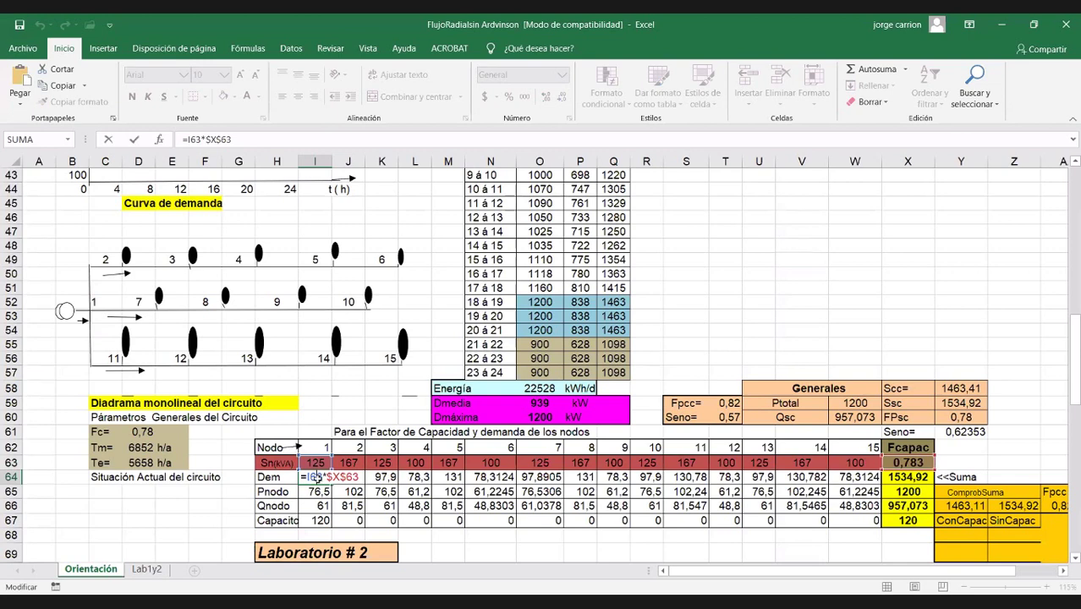
click(727, 403)
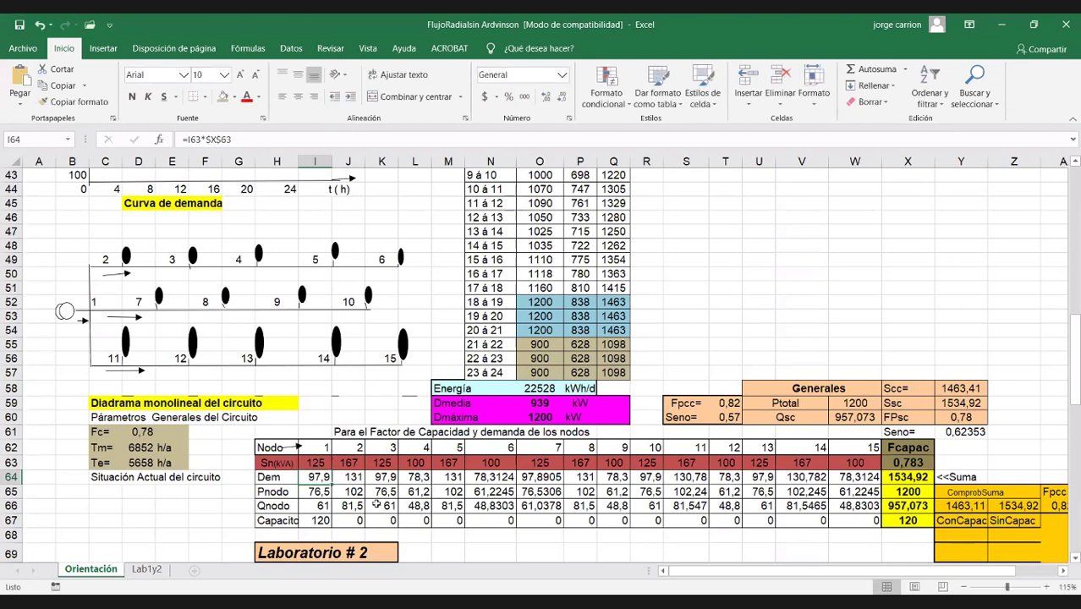
Inspect node 1's Pnodo formula in I65 and Qnodo formula in I66.
double_click(312, 492)
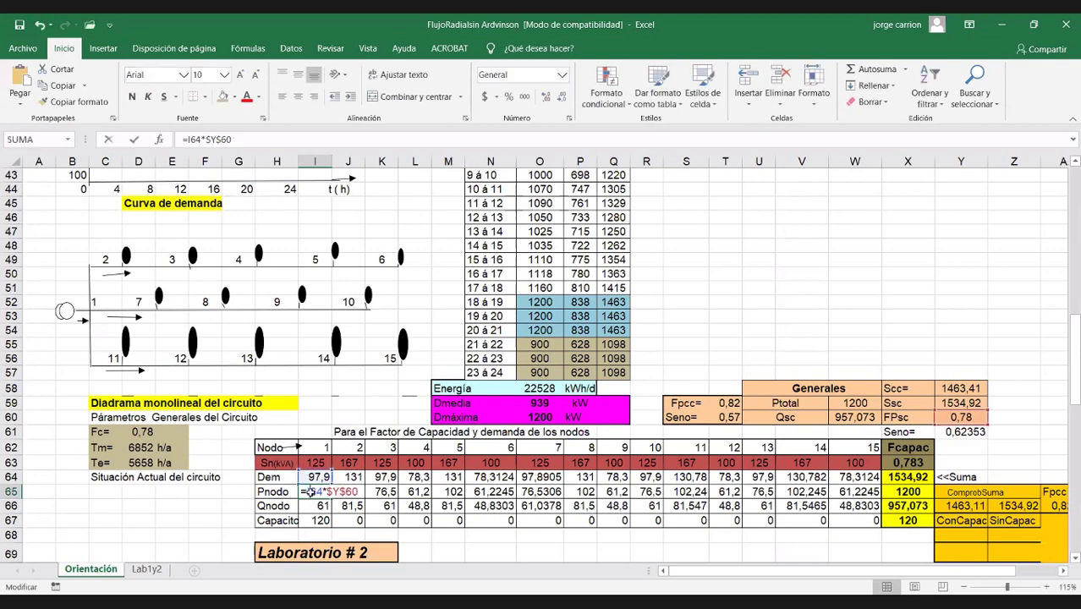
key(Escape)
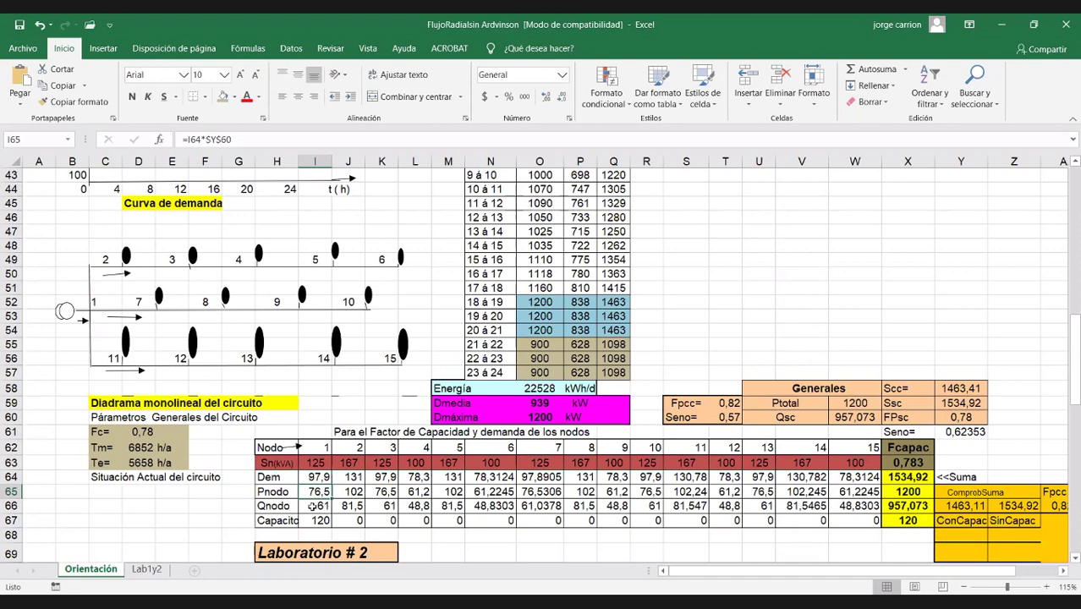
click(315, 506)
double_click(315, 506)
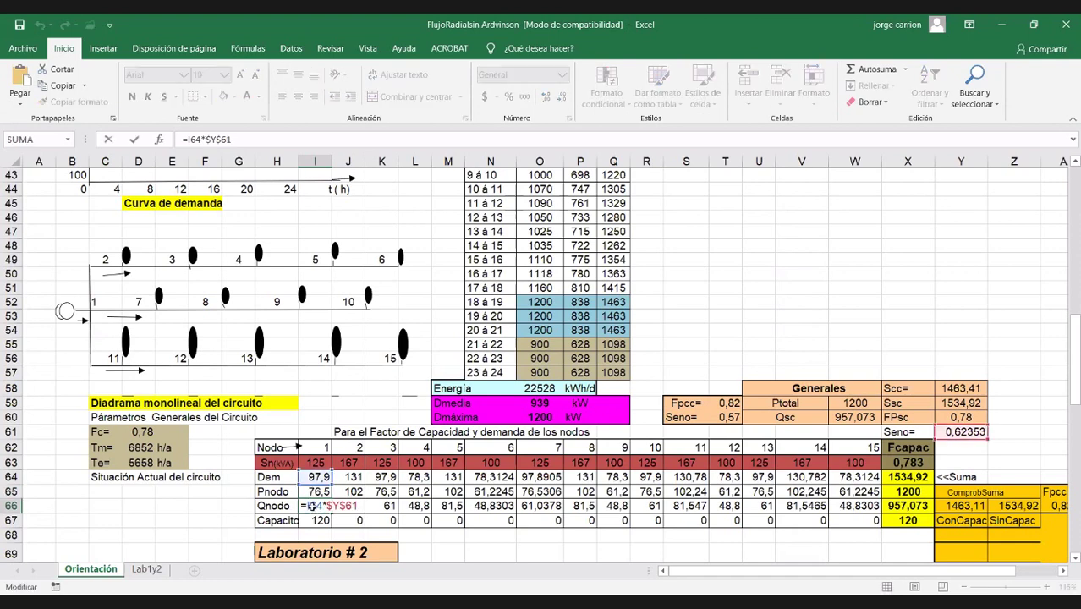
key(Escape)
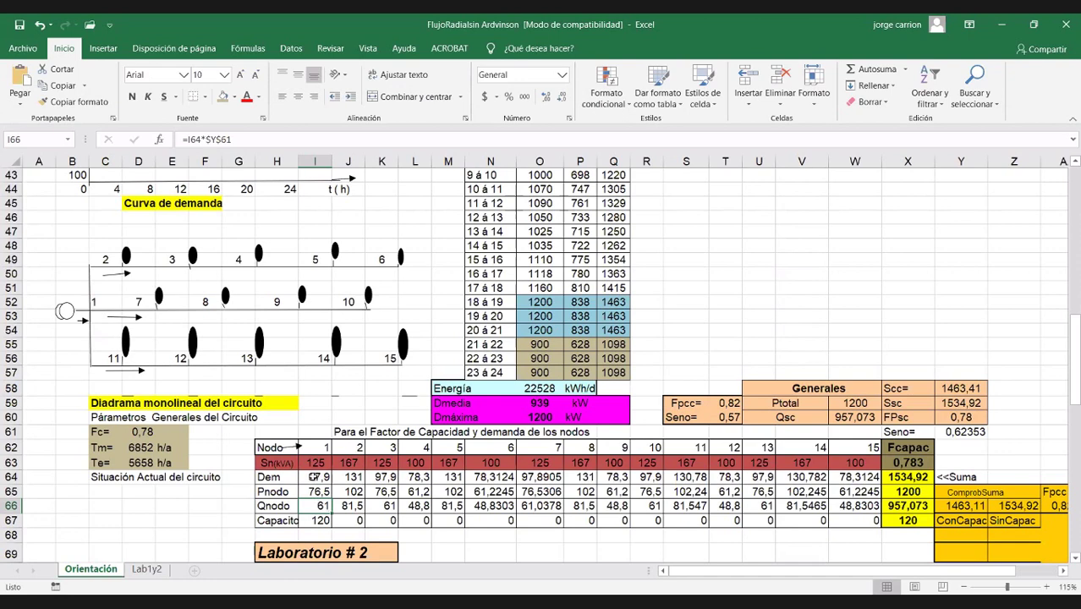
Select the Dem, Pnodo and Qnodo rows in turn across nodes 1 to 15 to review their values.
click(315, 477)
key(shift+Right)
key(shift+Right)
key(shift+Right)
key(shift+Right)
key(shift+Right)
key(shift+Right)
key(shift+Right)
key(shift+Right)
key(shift+Right)
key(shift+Right)
key(shift+Right)
key(shift+Right)
key(shift+Right)
key(shift+Right)
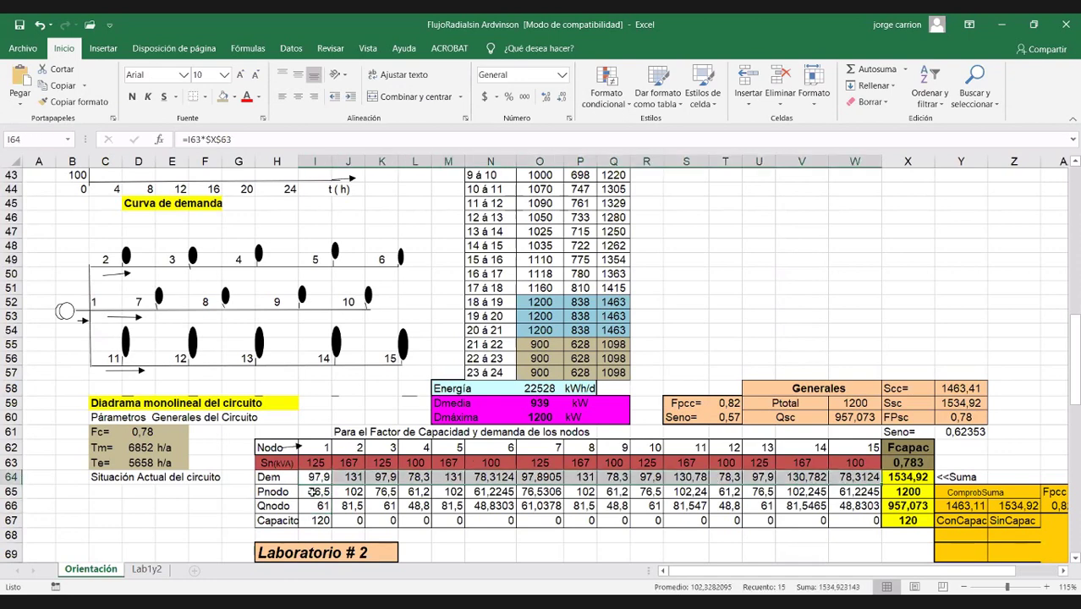
drag(314, 492, 886, 492)
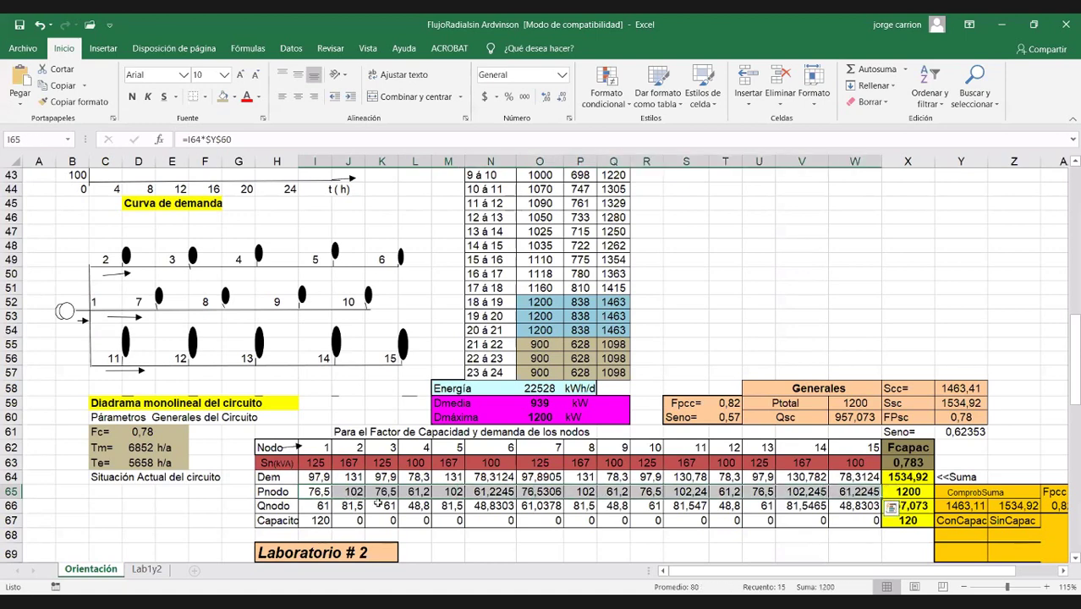
drag(315, 506, 857, 506)
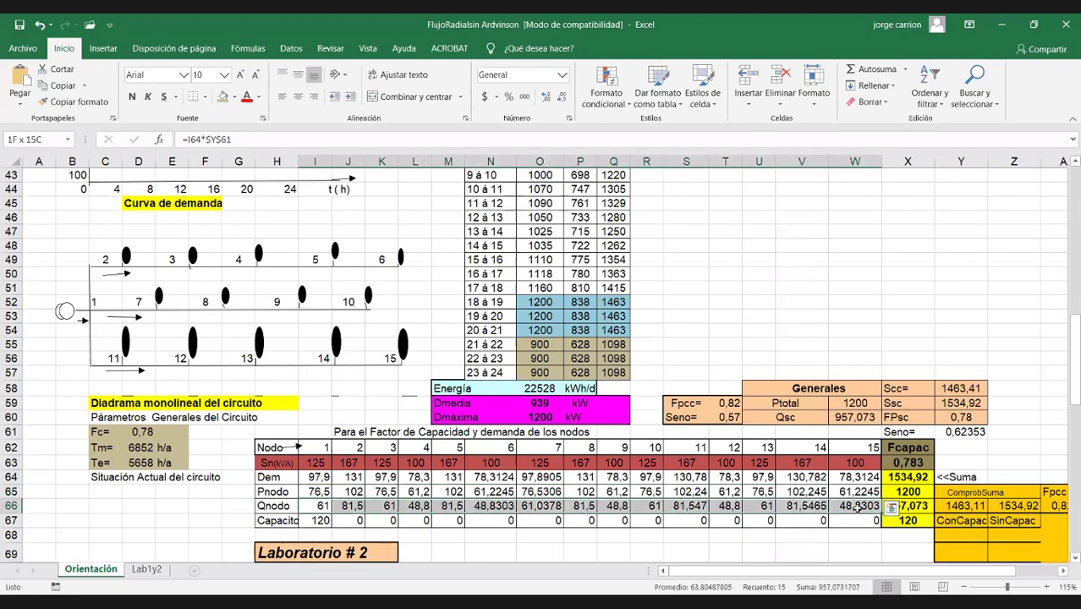
Inspect the total formulas for Dem in X64 and Pnodo in X65.
click(908, 476)
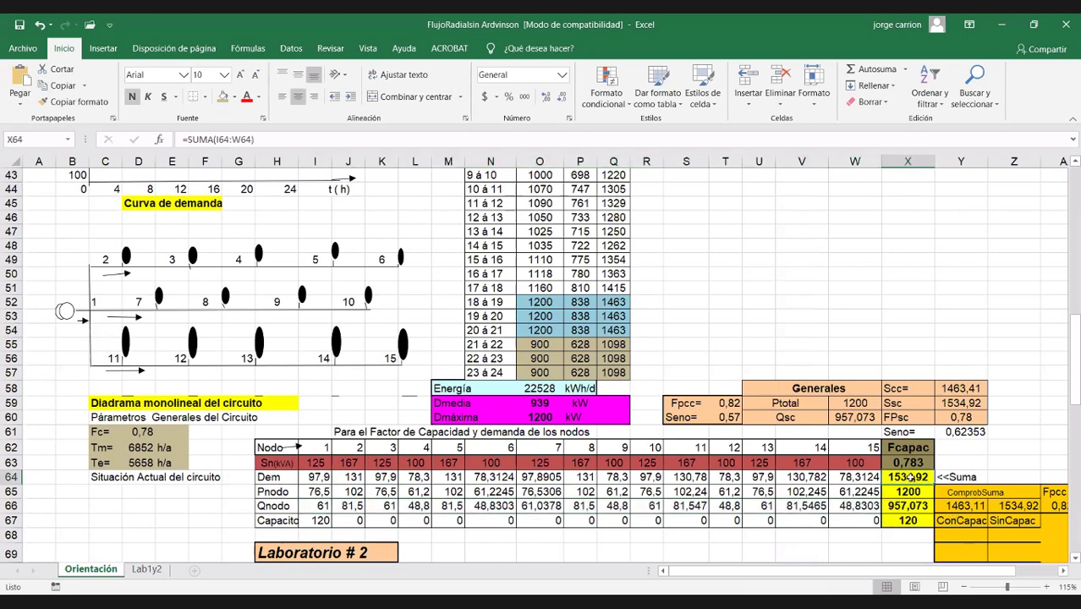
double_click(910, 478)
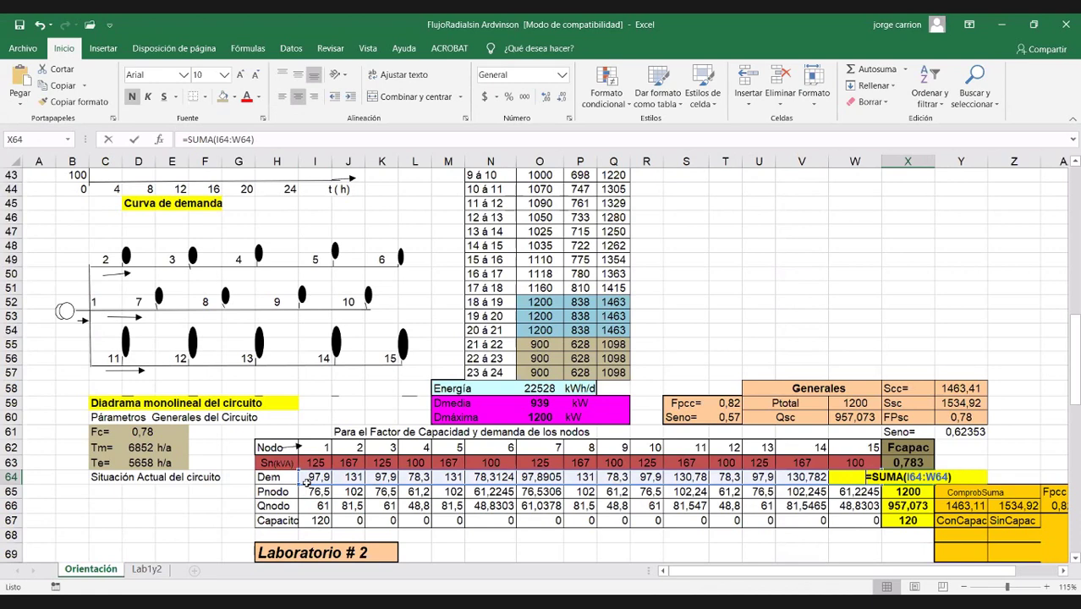
key(Escape)
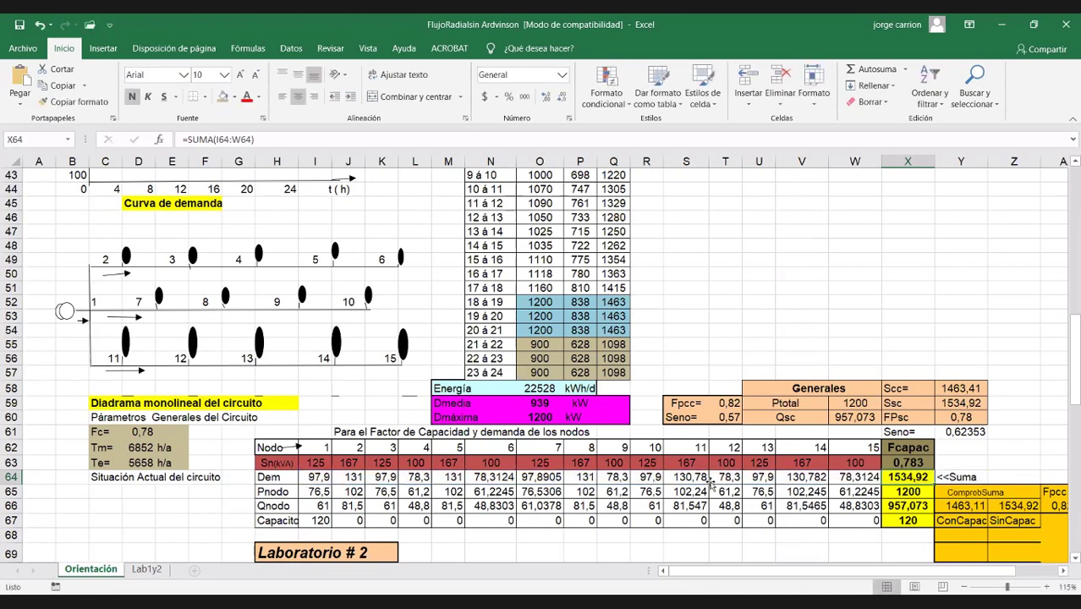
click(908, 492)
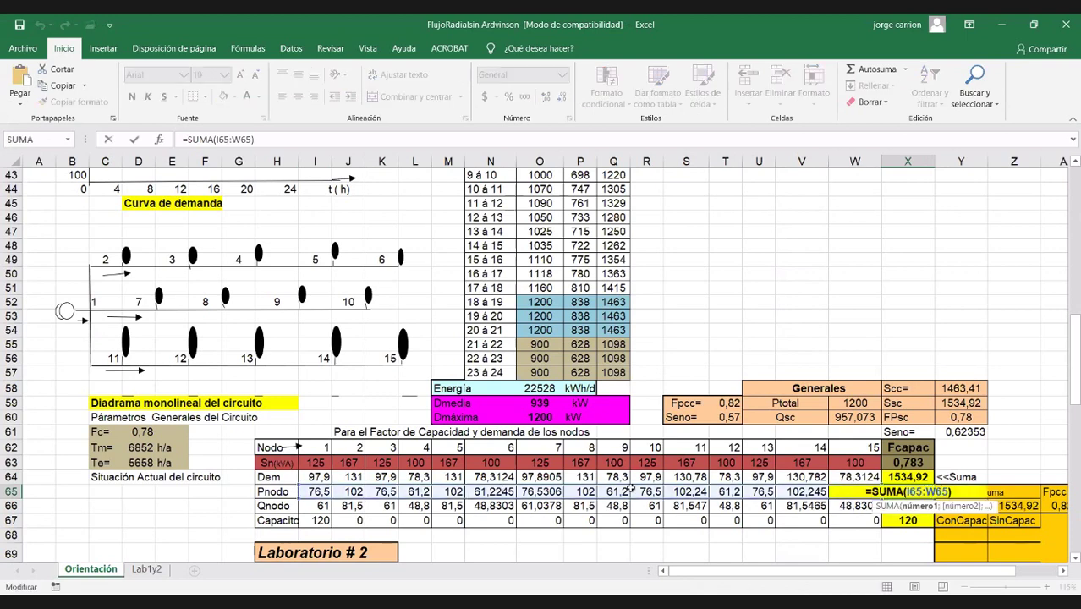
key(F2)
key(Escape)
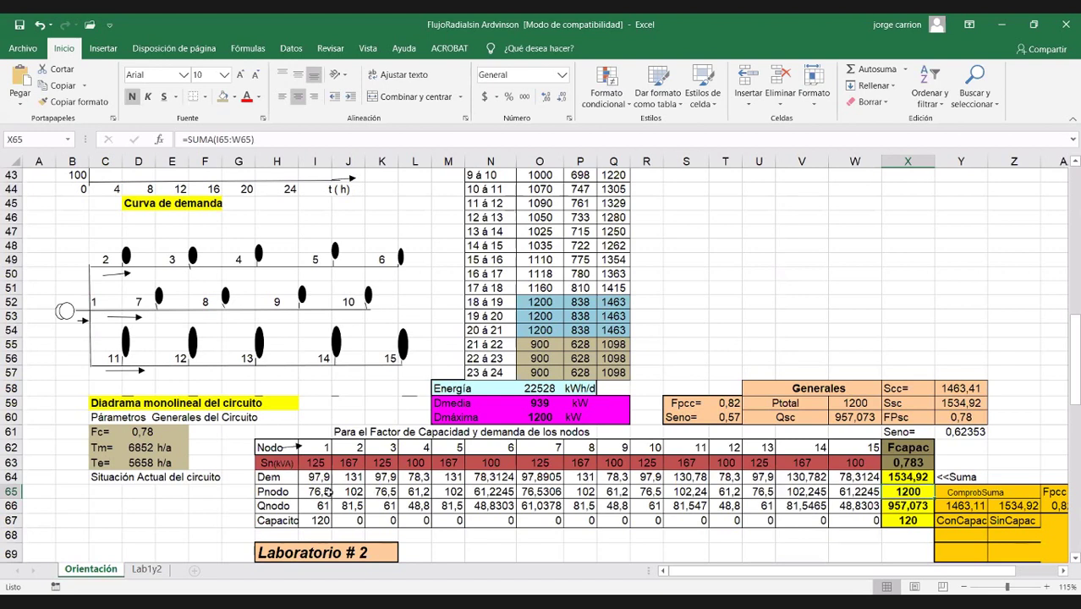
Compare the Pnodo row and its total in X65 with the 20 á 21 demand in O54.
drag(323, 493, 508, 492)
drag(836, 492, 877, 492)
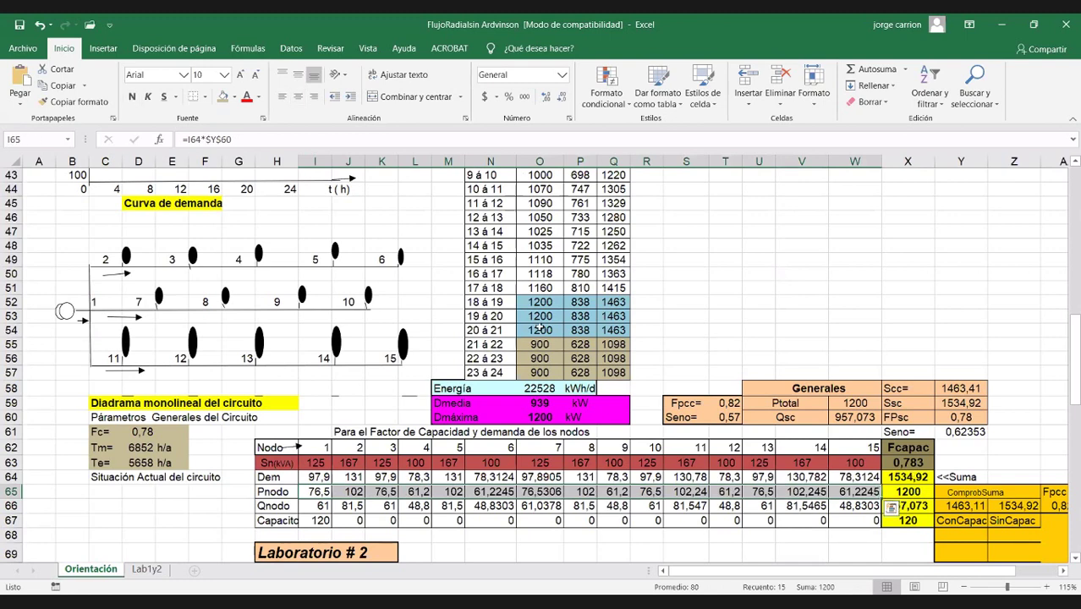
click(539, 328)
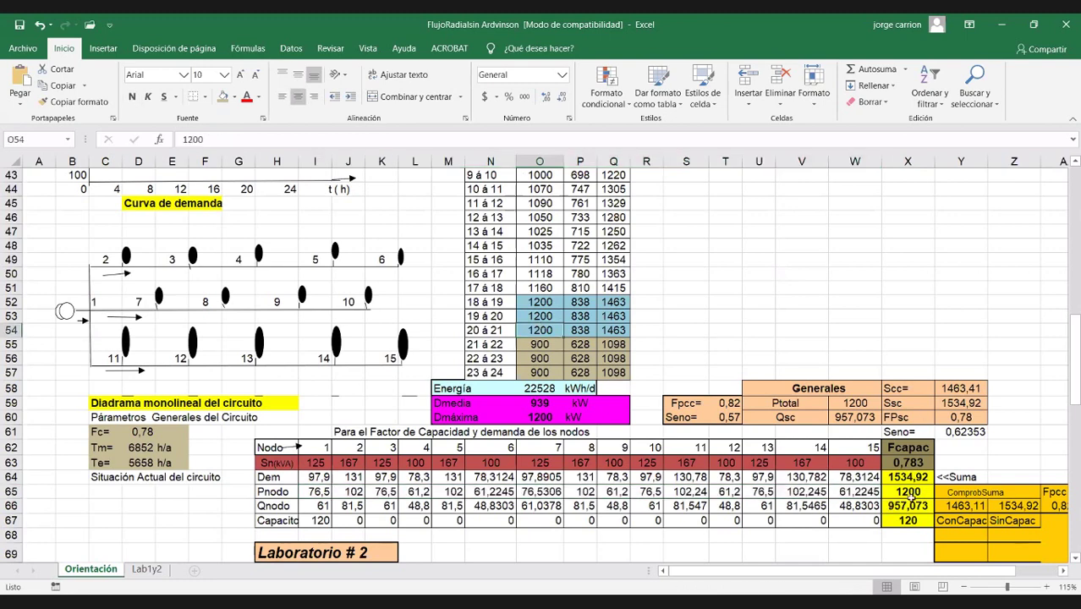
click(908, 493)
click(542, 333)
Inspect the Qnodo total formula in X66 and the node values in row 66 that it adds.
click(899, 506)
key(alt+=)
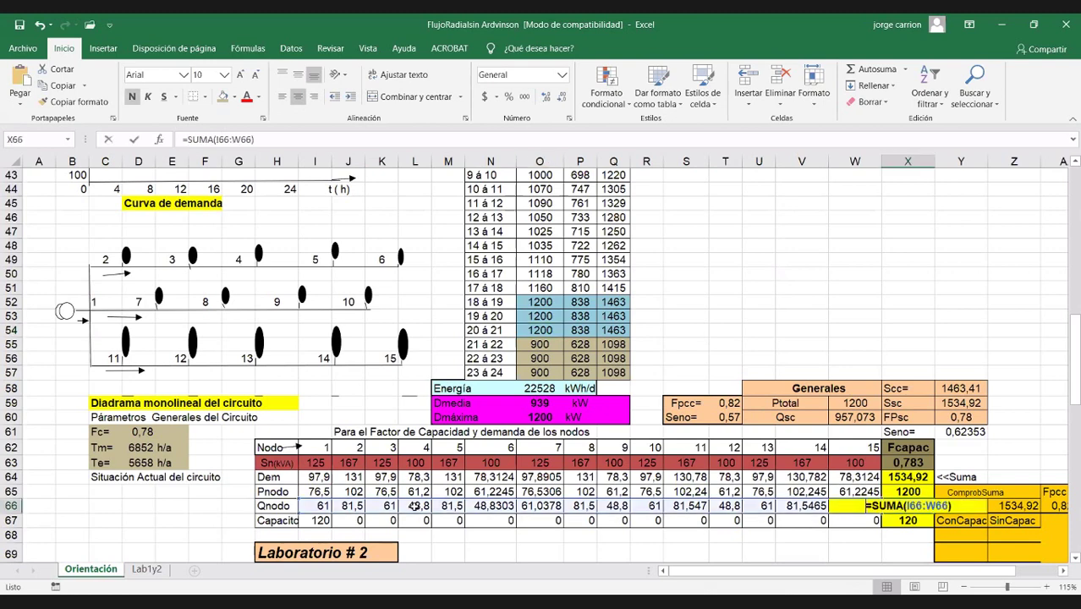
key(Return)
click(320, 506)
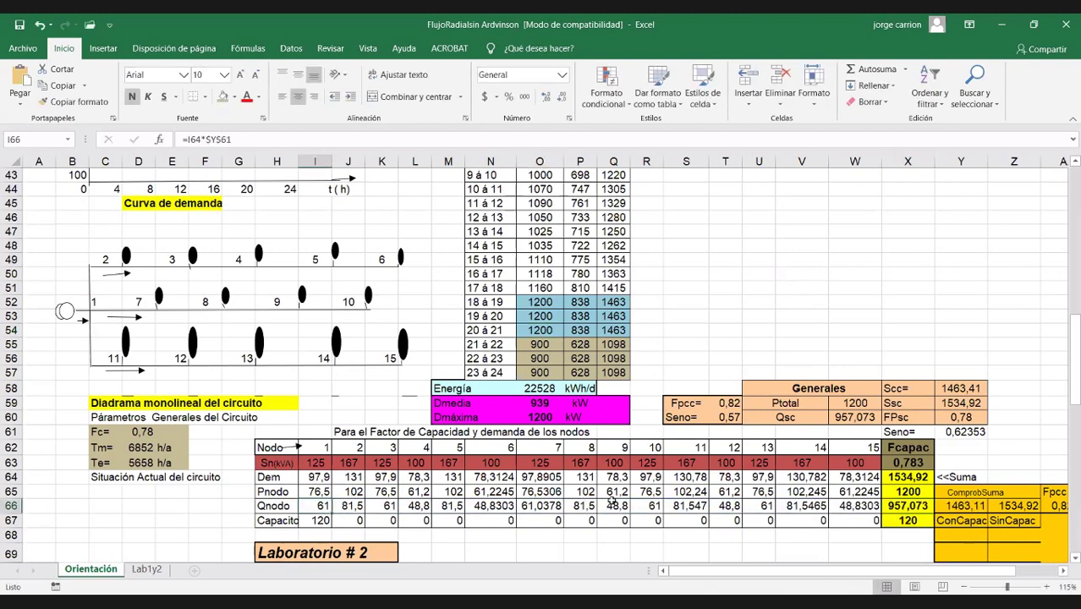
drag(610, 501, 863, 511)
click(920, 506)
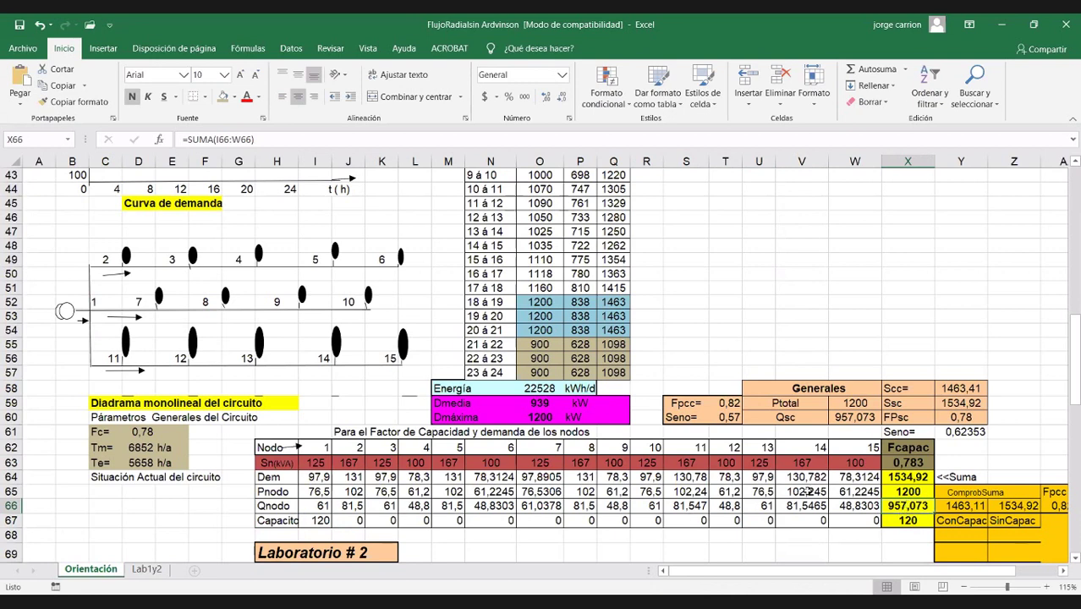
Recheck the Dem total formula in X64 and the Fcapac formula in X63.
click(901, 489)
double_click(902, 477)
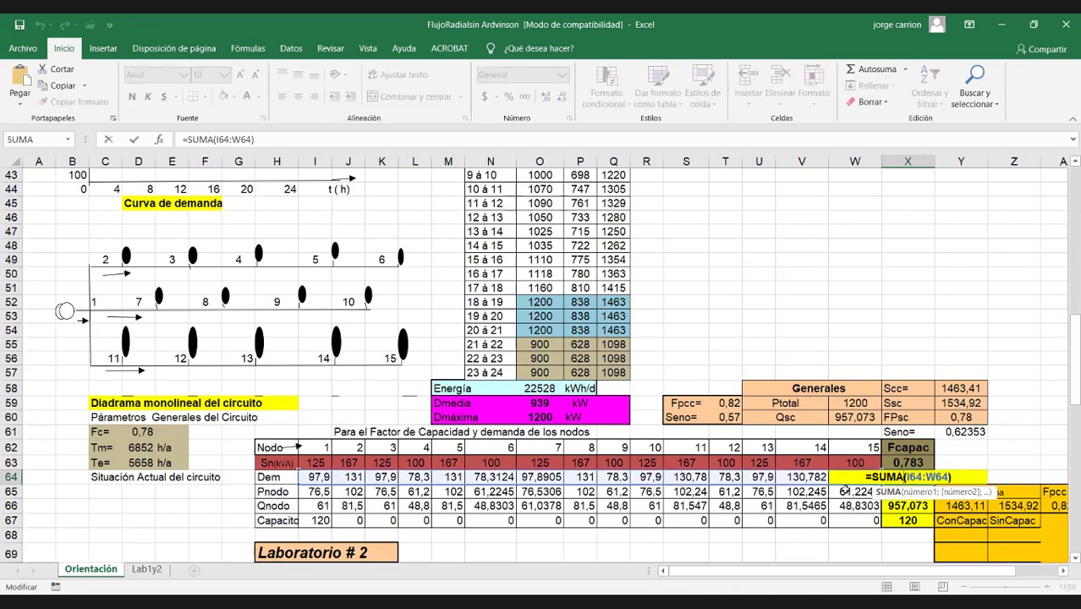
click(908, 462)
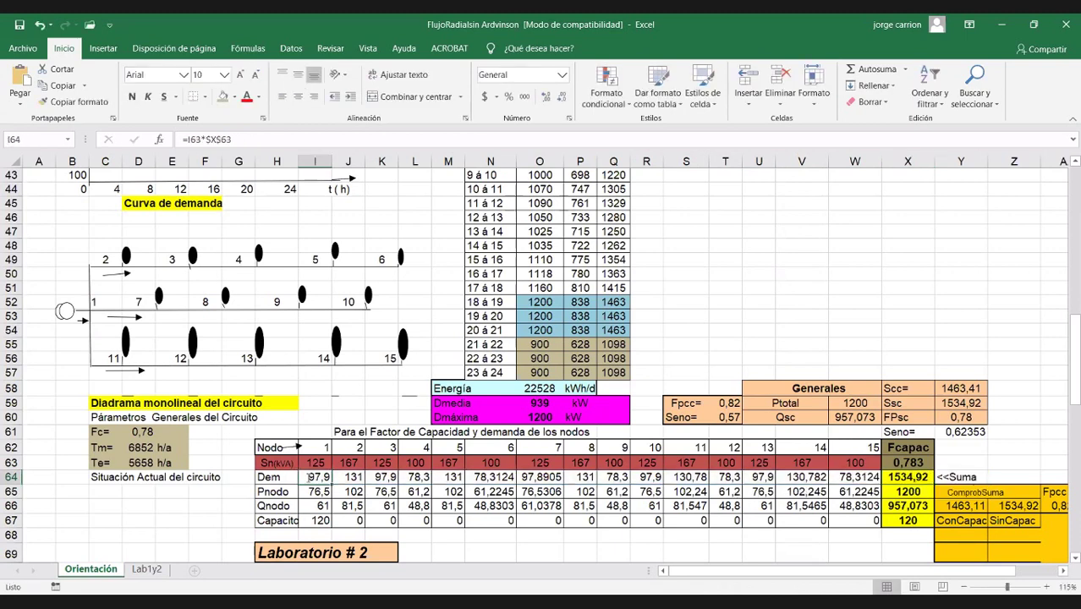
double_click(908, 463)
key(Escape)
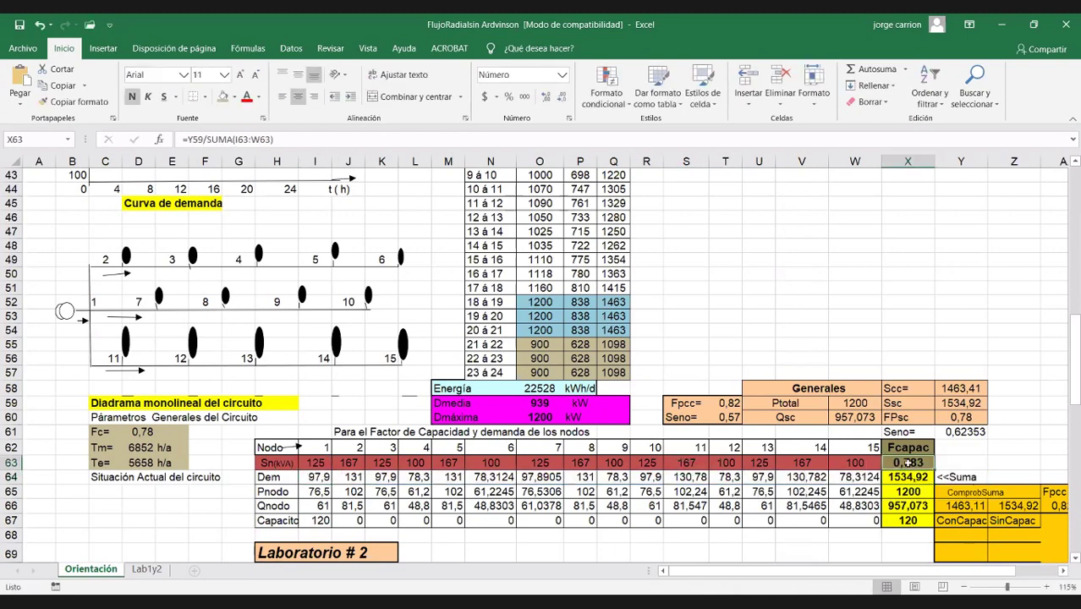
key(F2)
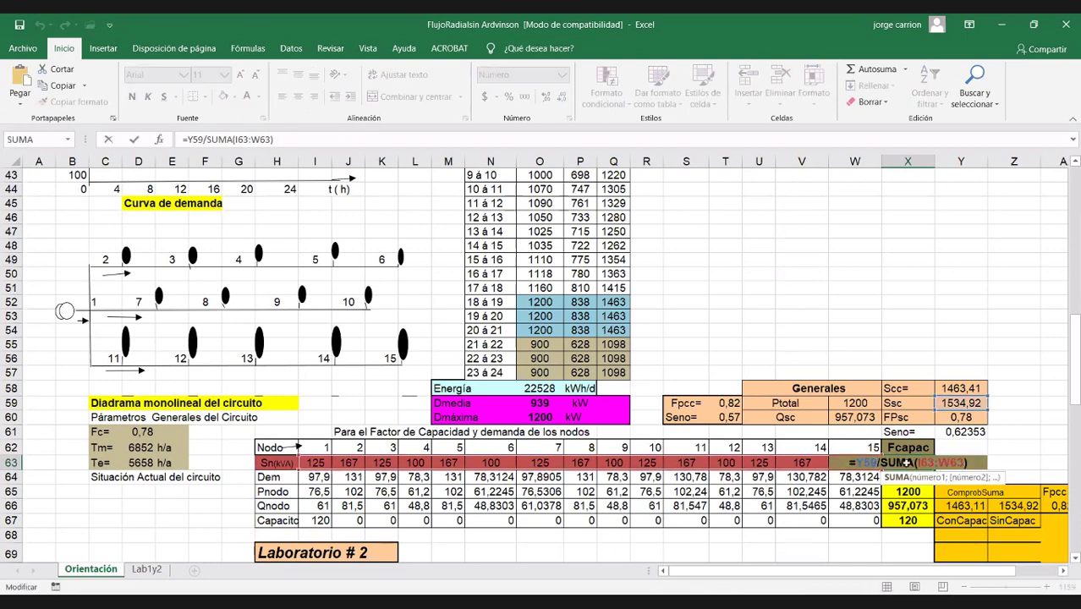
key(Escape)
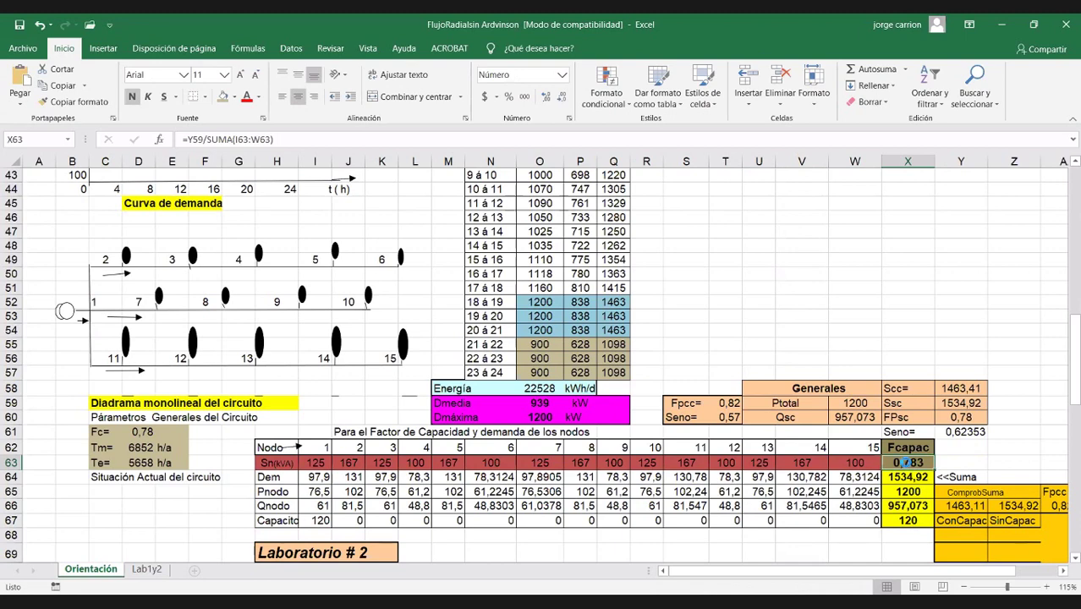
Clear the existing Fcapac formula from X63.
key(Delete)
text(0)
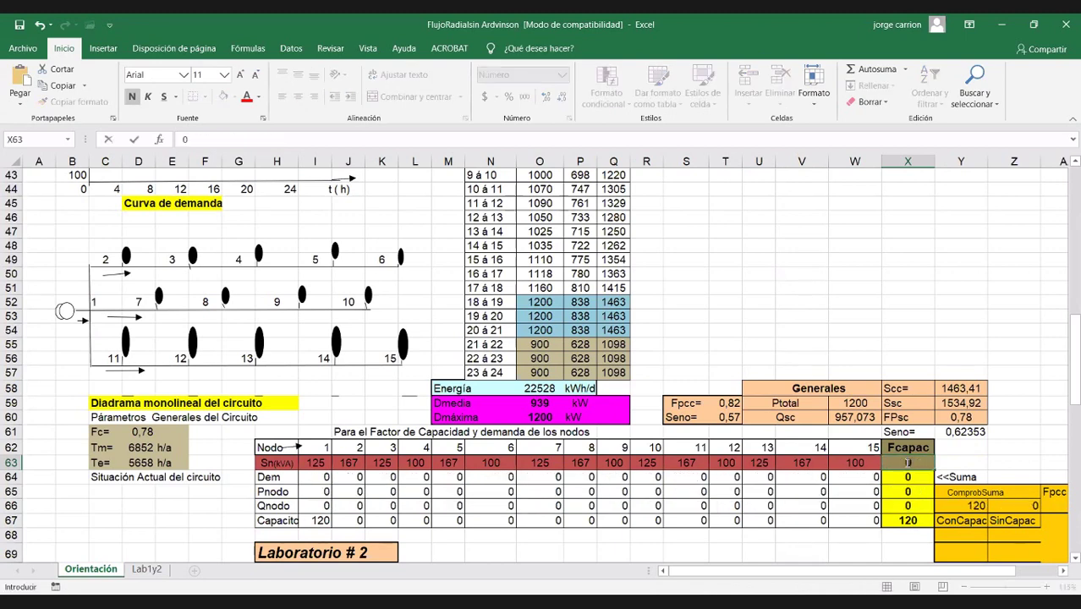
text(=)
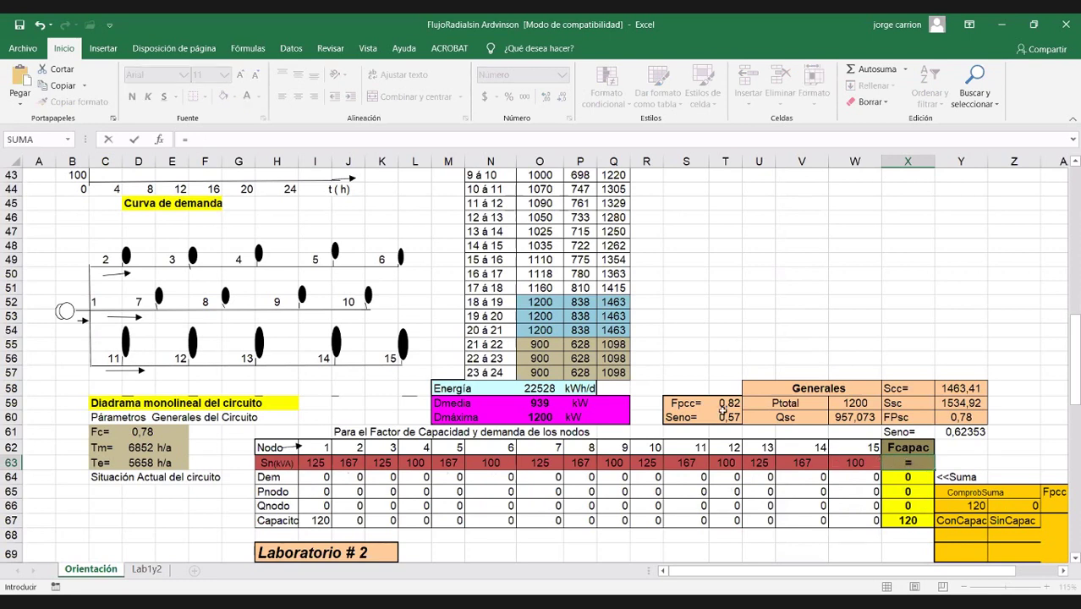
click(613, 302)
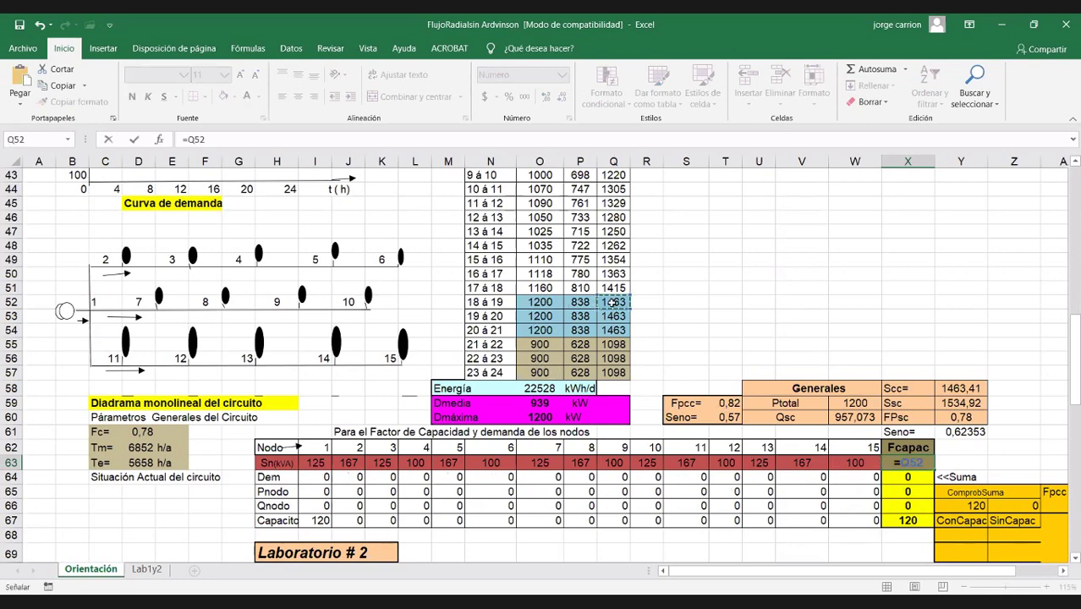
text(/()
text())
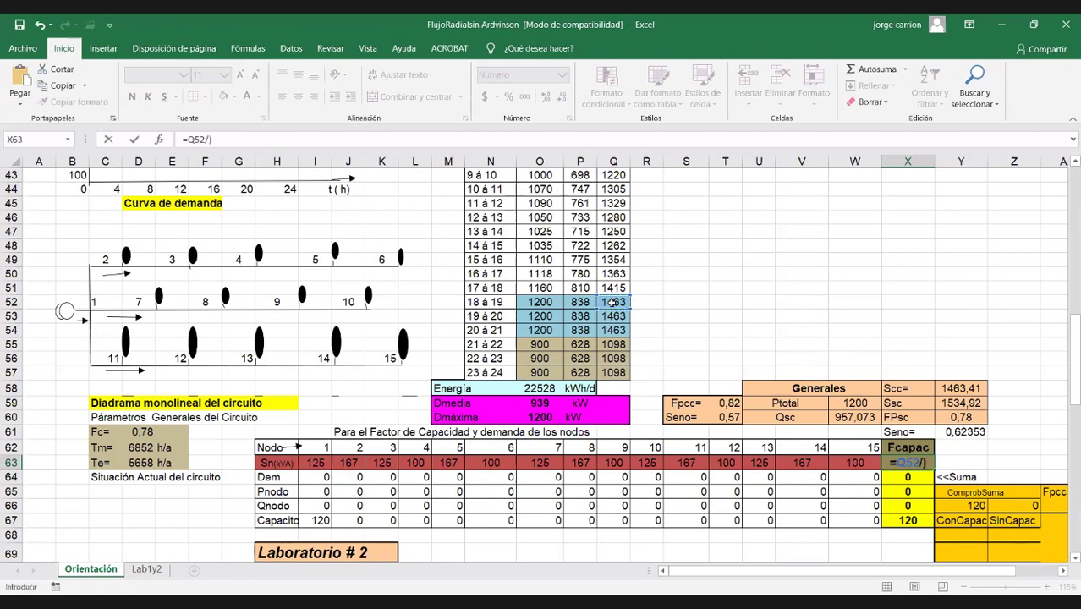
key(BackSpace)
text(()
click(319, 462)
text(+)
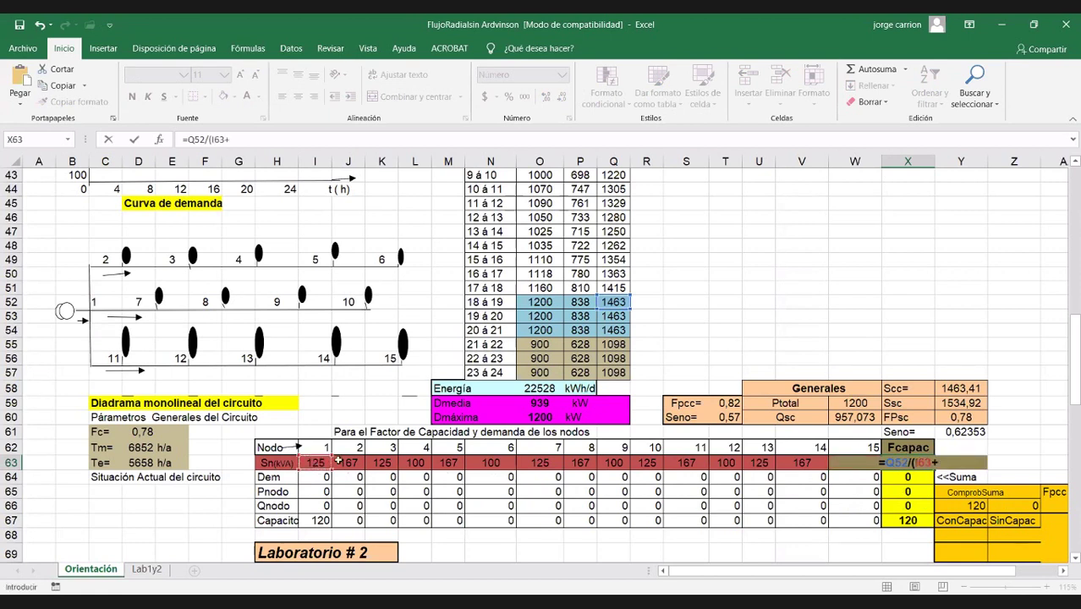
click(347, 463)
text(+)
click(377, 463)
text(++)
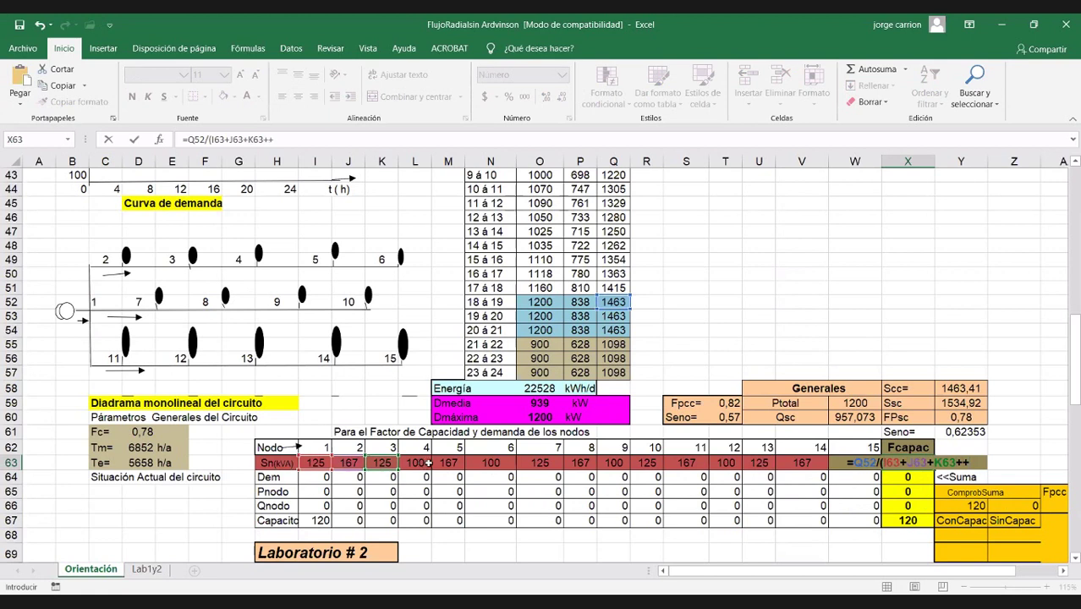
key(BackSpace)
click(427, 462)
text(+)
click(467, 463)
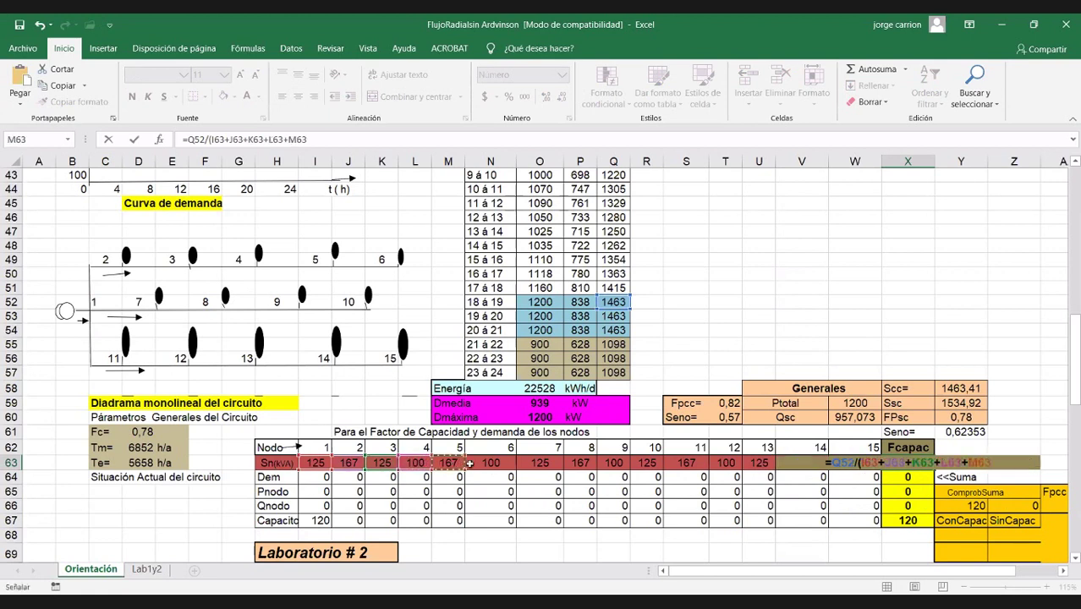
text(+)
click(490, 463)
text(+)
click(541, 463)
text(+)
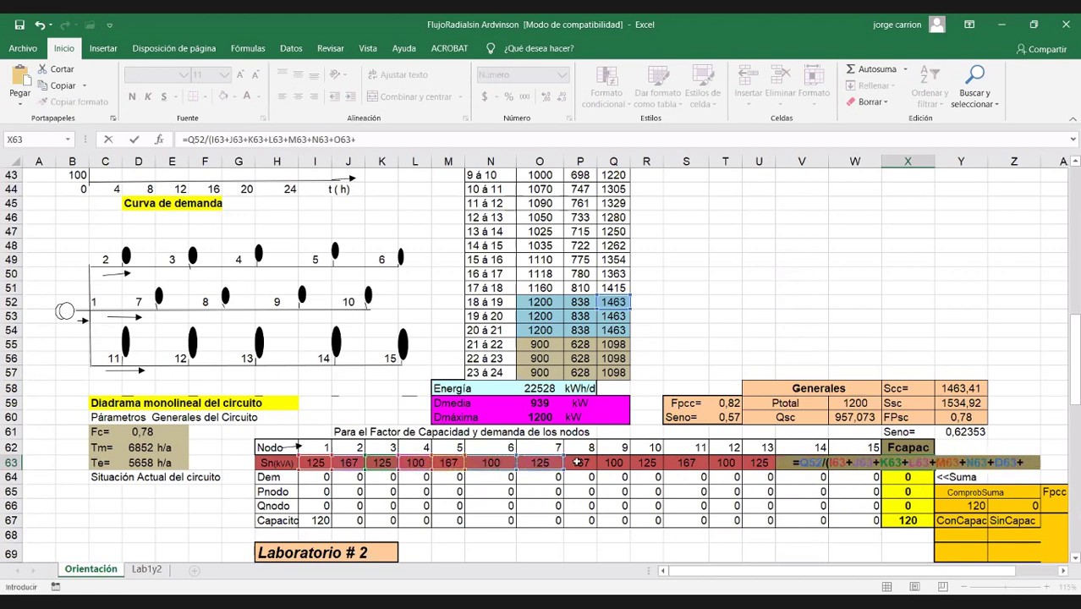
click(578, 463)
text(+)
click(618, 463)
text(+)
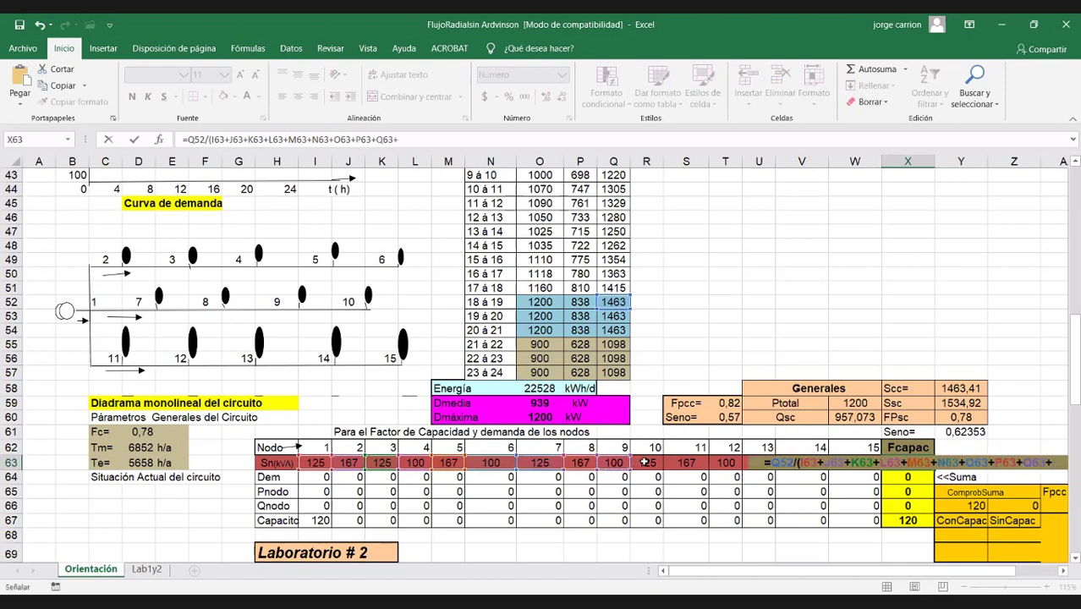
click(645, 463)
text(+)
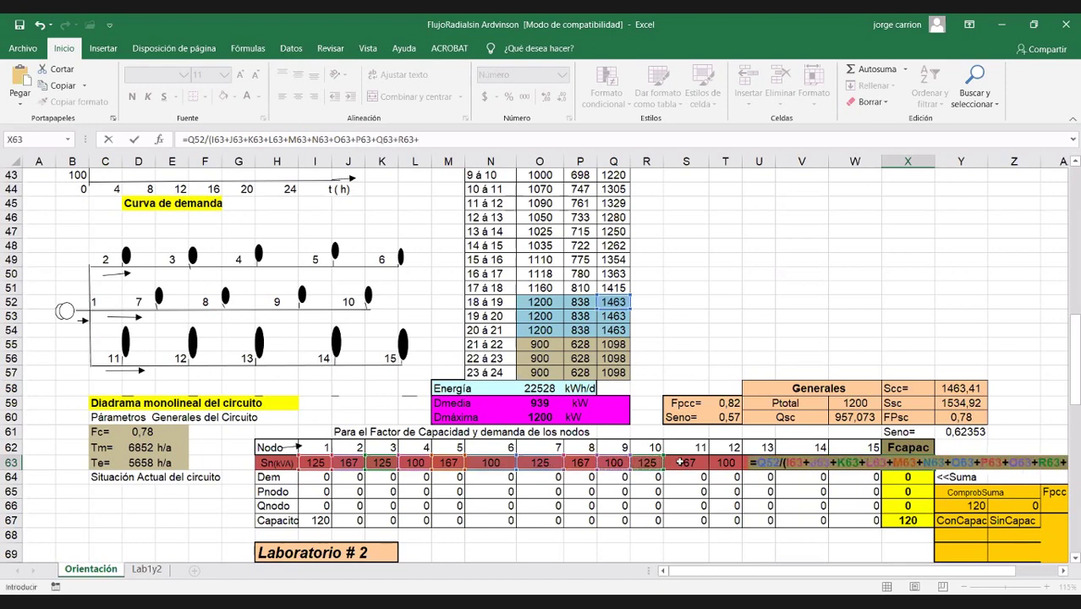
key(Escape)
Sum the Sn(kVA) values of all nodes, I63:W63, in the empty cell X54.
click(908, 329)
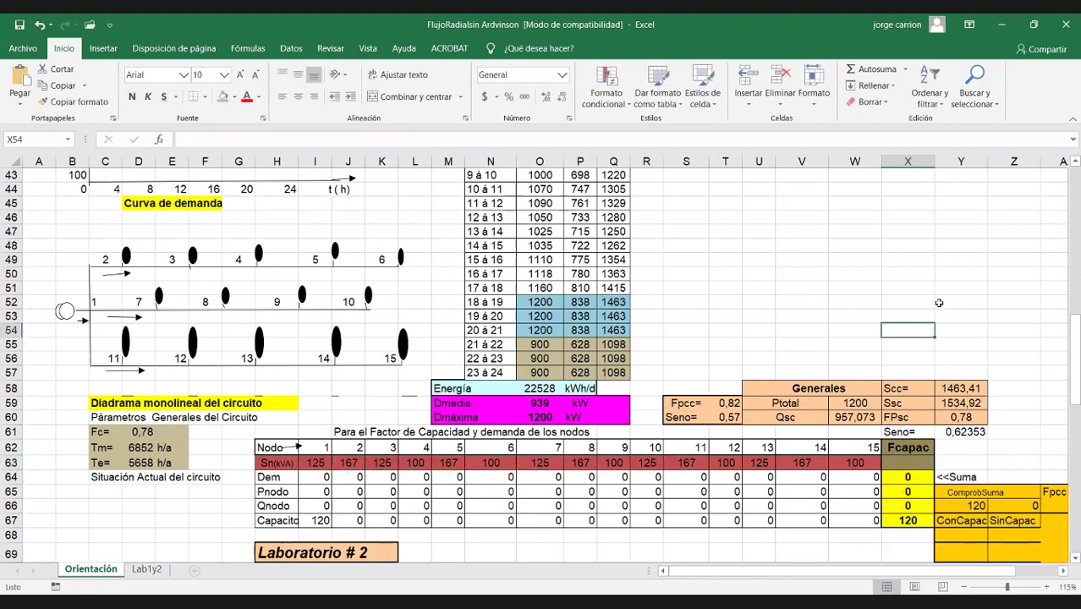
click(876, 70)
text(I63:W63)
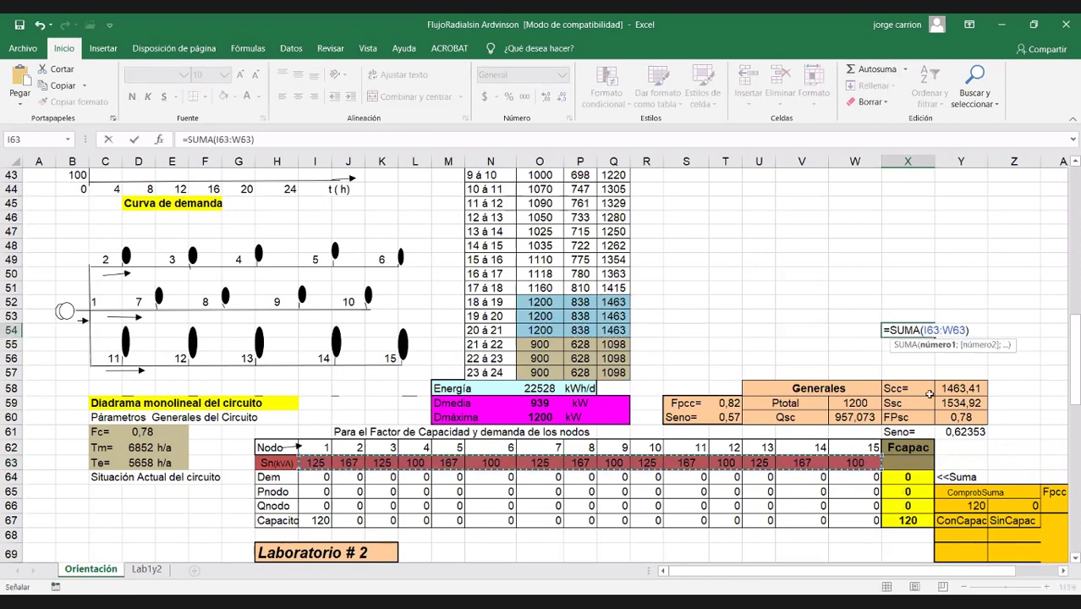
key(Return)
Label the Sn sum with CAP INSTA KVA in X53, directly above it.
click(910, 319)
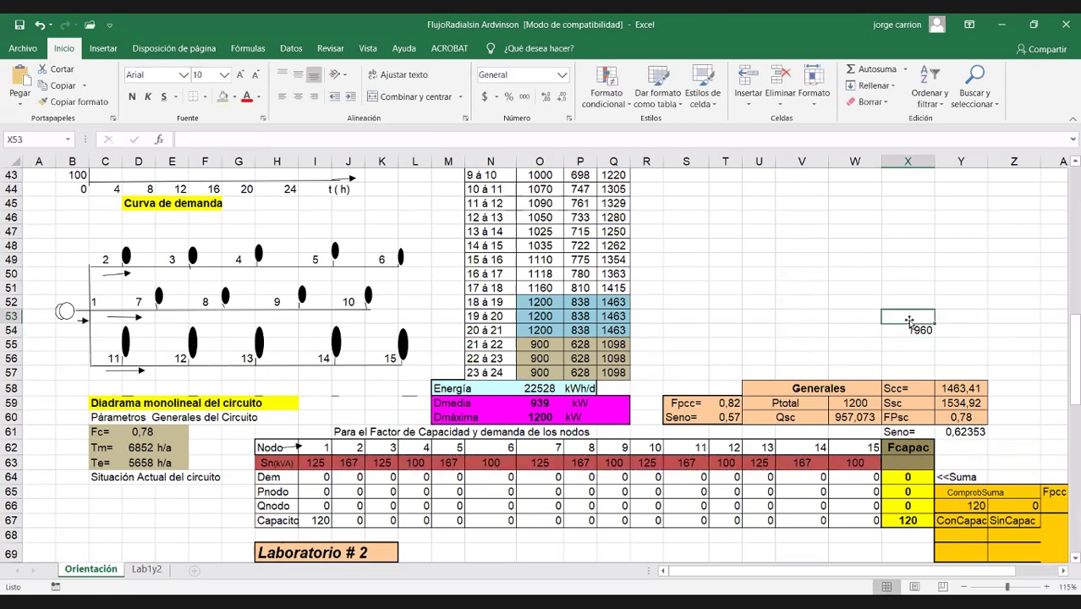
text(CAP IN)
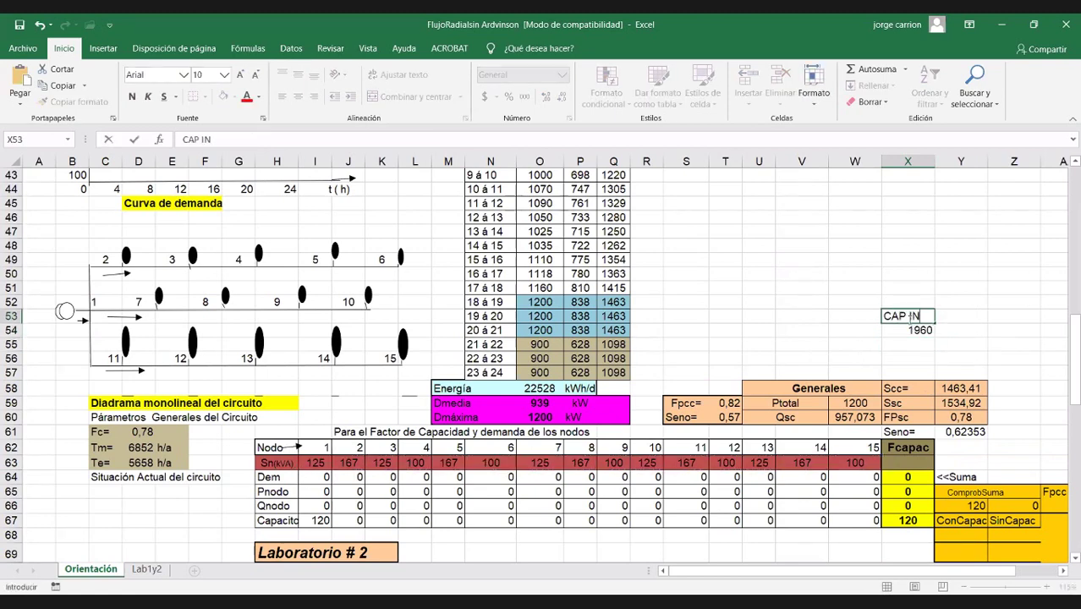
text(STA KVA)
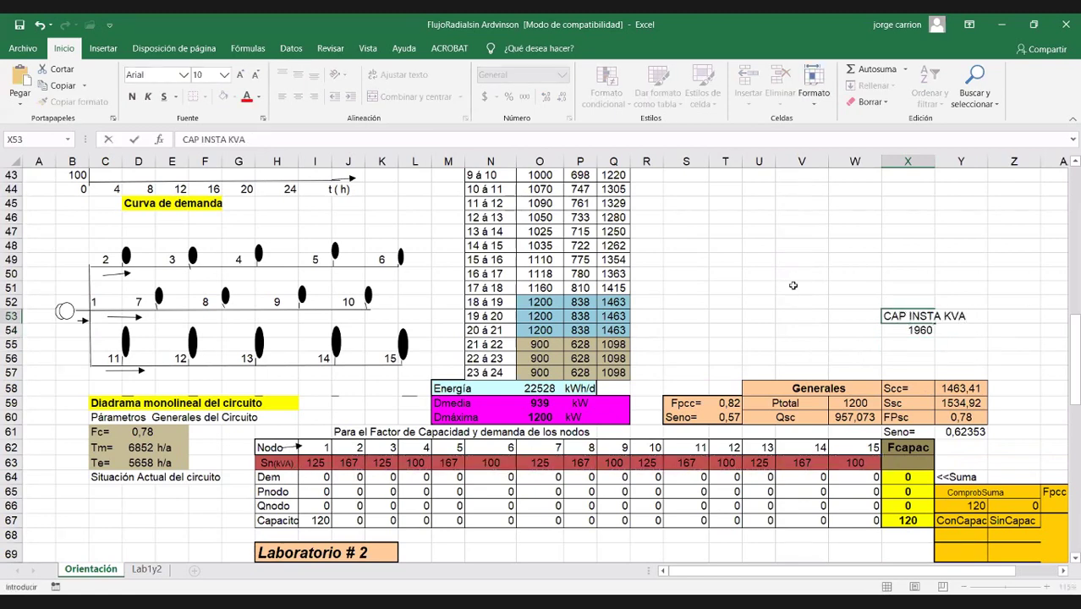
click(794, 286)
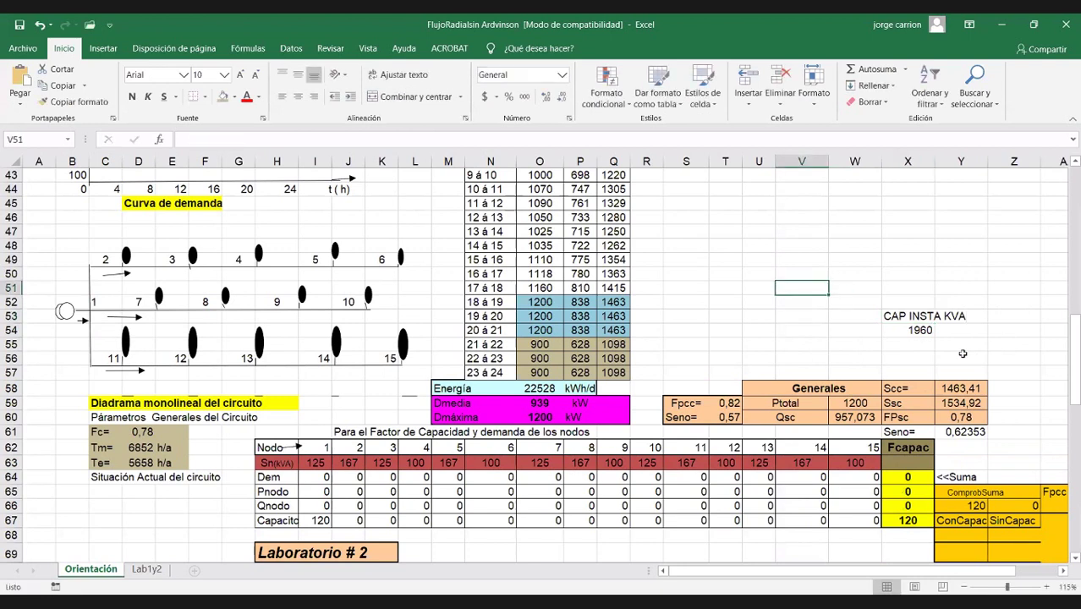
Enter the Fcapac formula =Q52/X54 in X63, dividing the 18 á 19 apparent demand by the installed capacity.
click(910, 463)
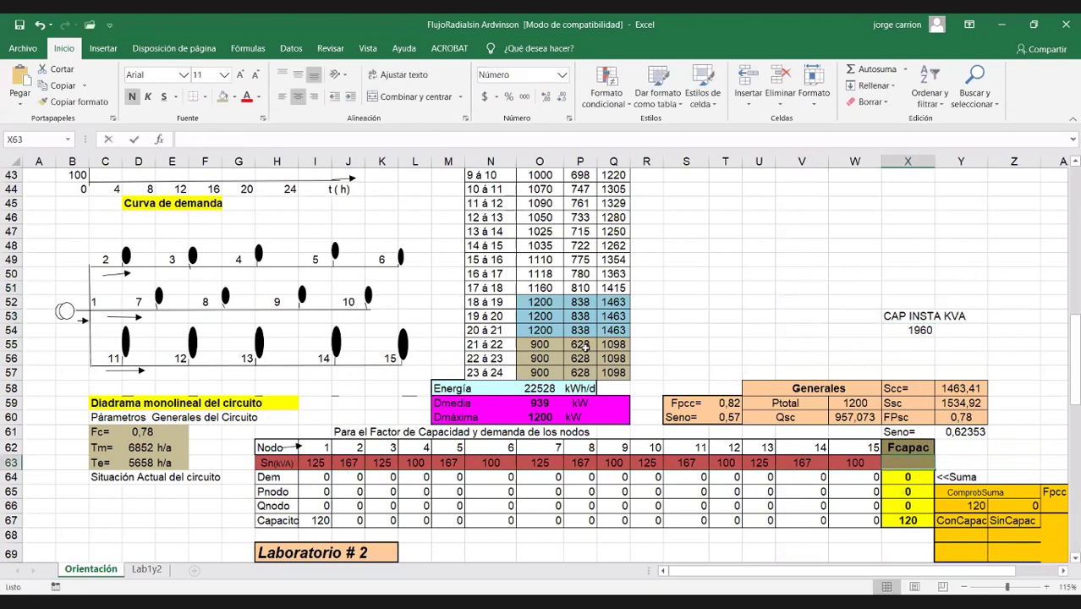
text(=)
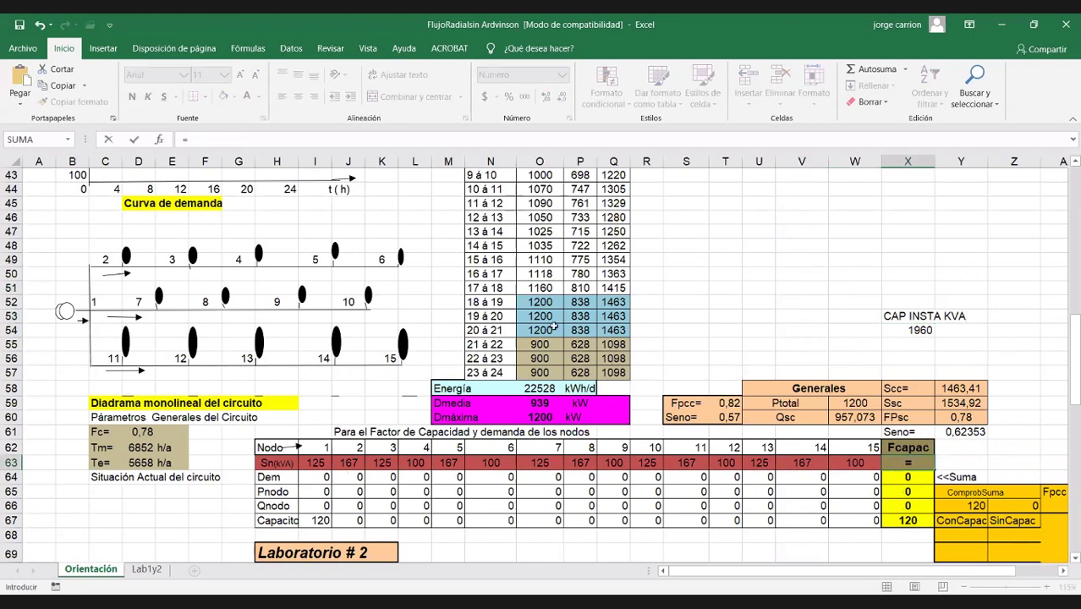
click(612, 302)
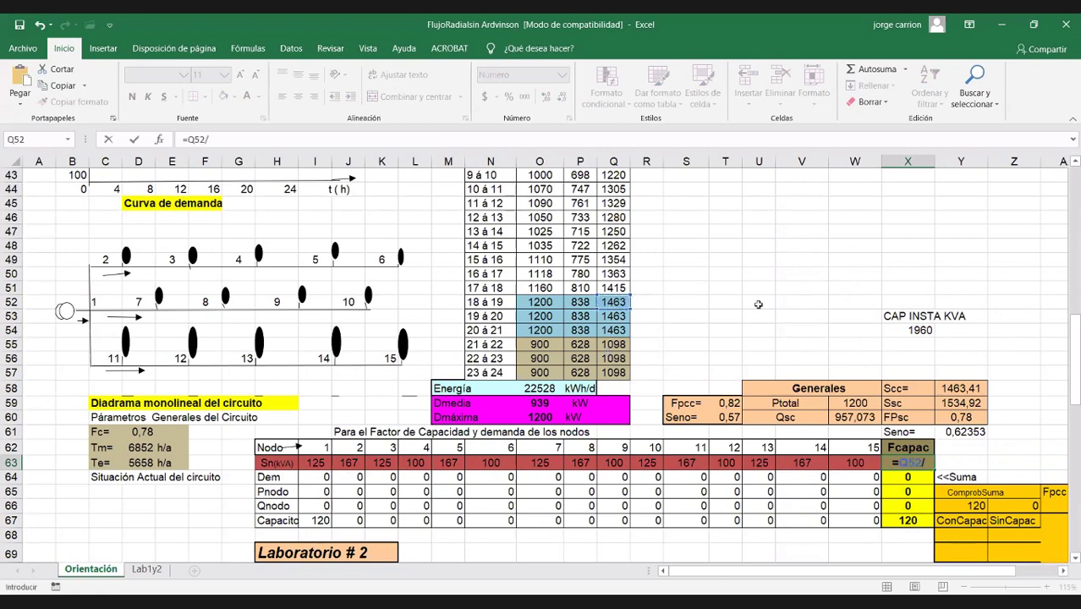
text(/)
click(899, 328)
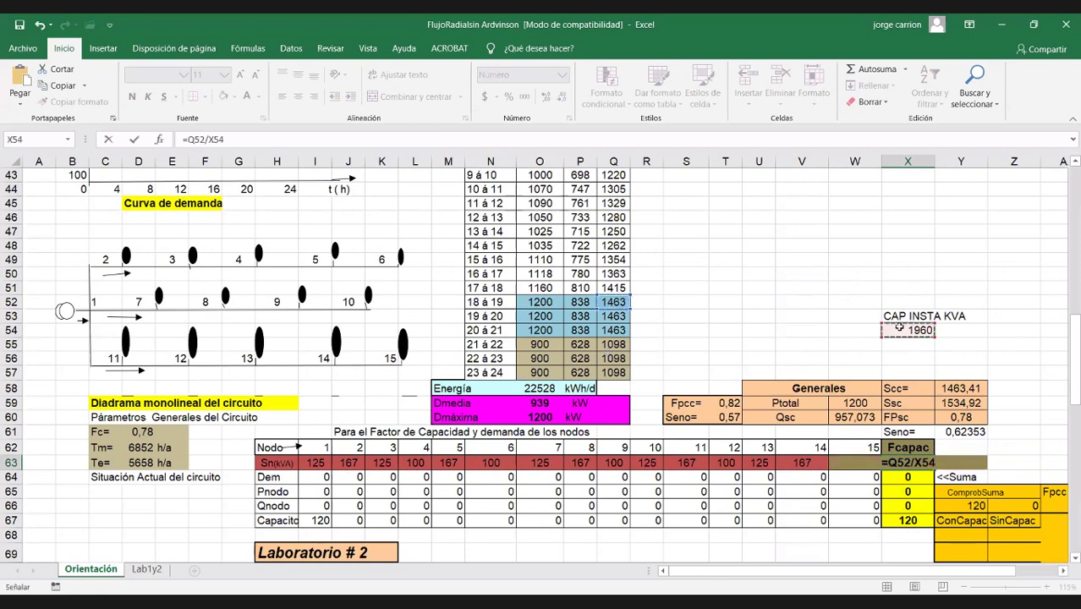
key(Return)
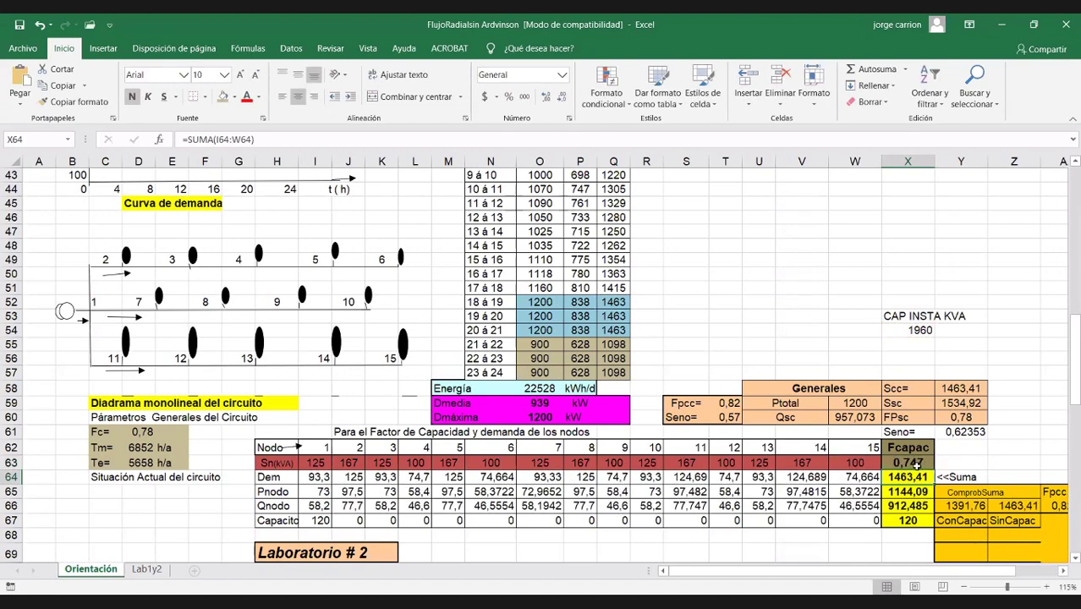
Inspect the Fcapac formula in X63 and the node 1 Dem formula in I64 that uses it.
click(917, 464)
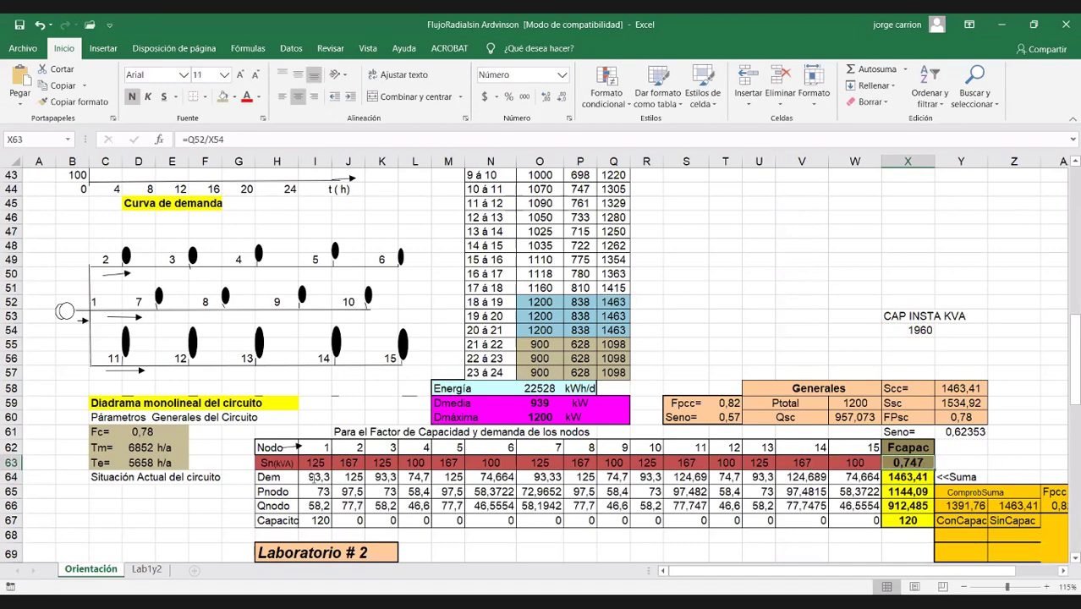
double_click(313, 478)
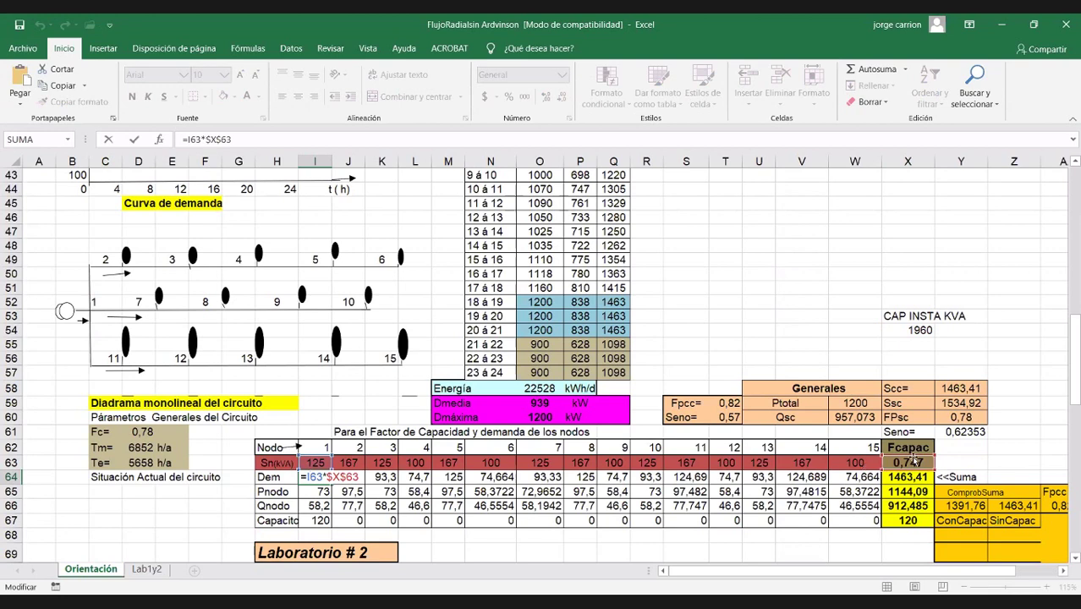
key(Return)
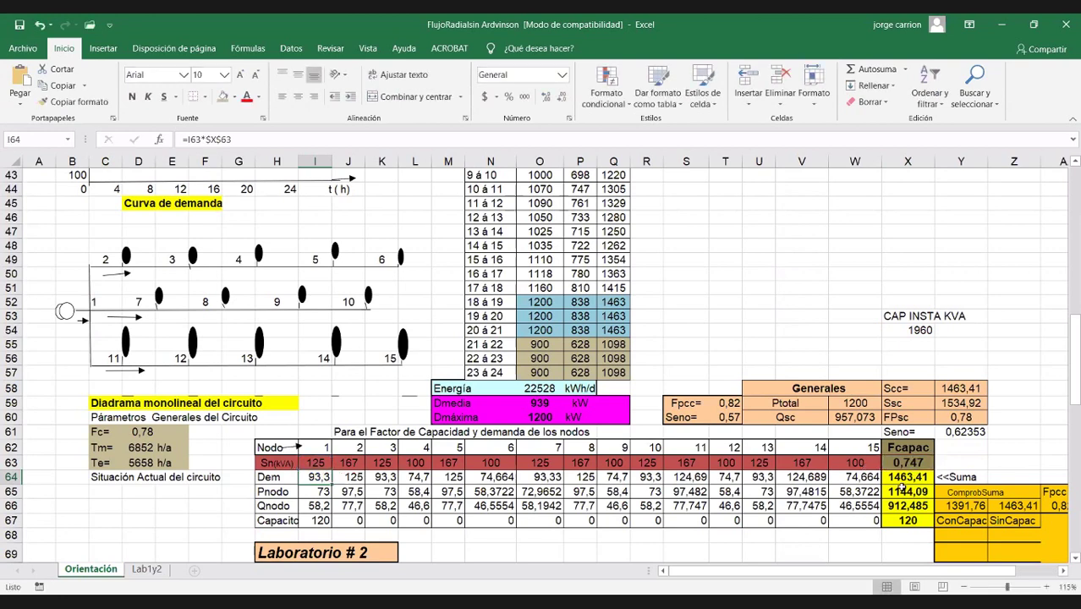
Change the node 1 Pnodo formula in I65 to =I64*$T$59 and fill it across the row to W65.
double_click(315, 490)
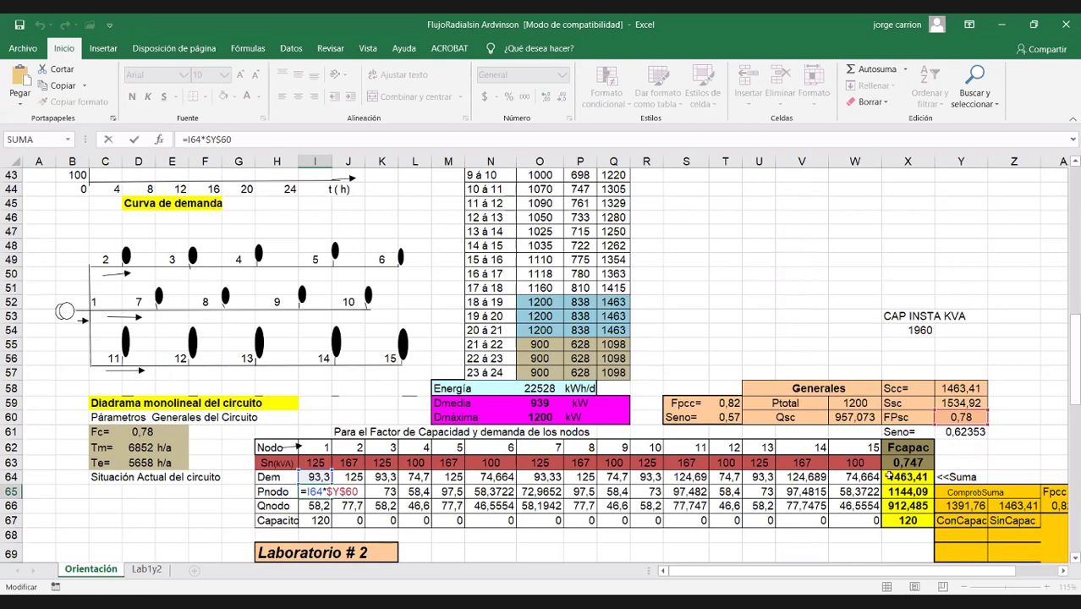
key(ctrl+Return)
key(F2)
drag(357, 490, 326, 491)
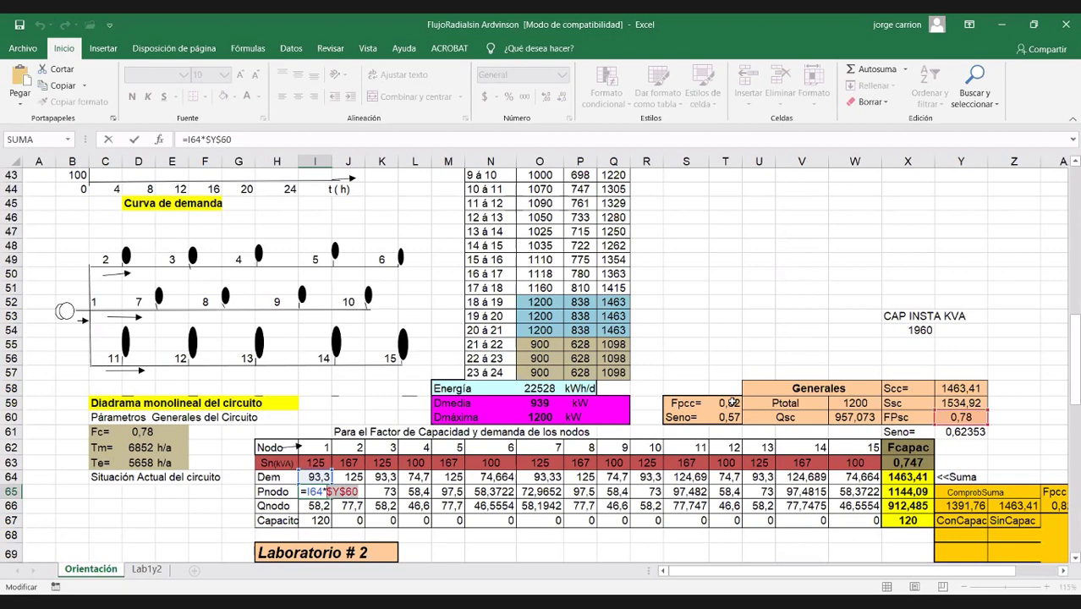
click(732, 402)
click(329, 491)
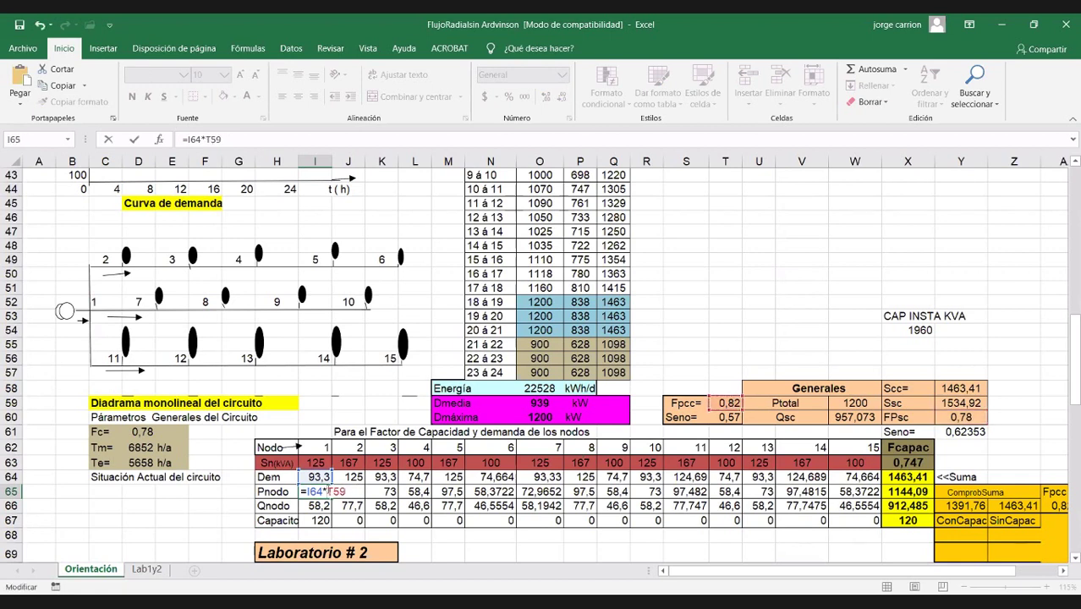
text($)
click(340, 491)
text($)
key(ctrl+Return)
drag(332, 498, 861, 501)
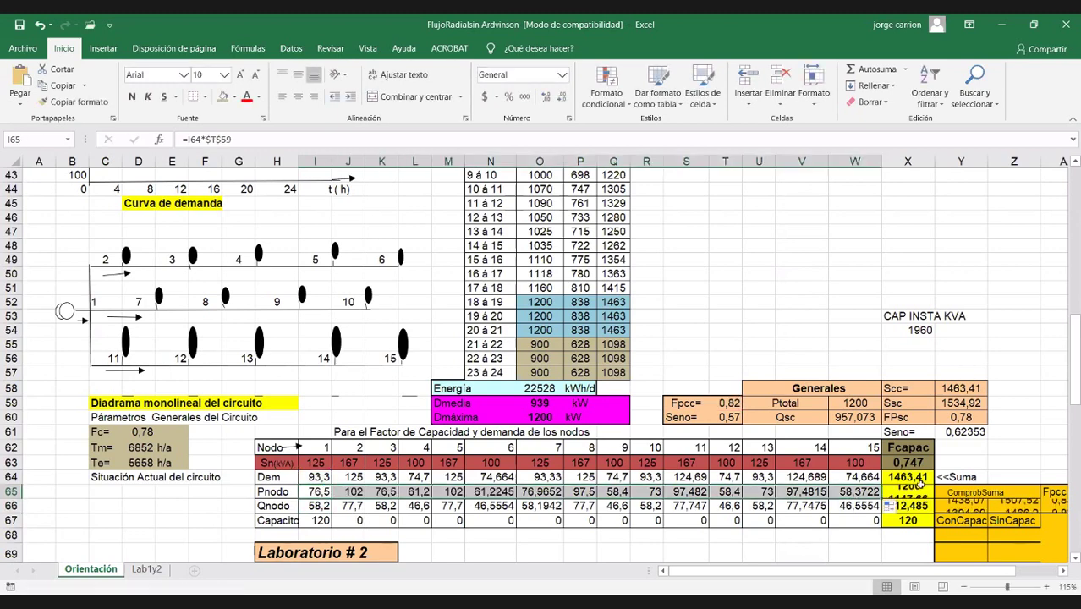
Change the node 1 Qnodo formula in I66 to =I64*$T$60 and fill it across the row to W66.
double_click(311, 505)
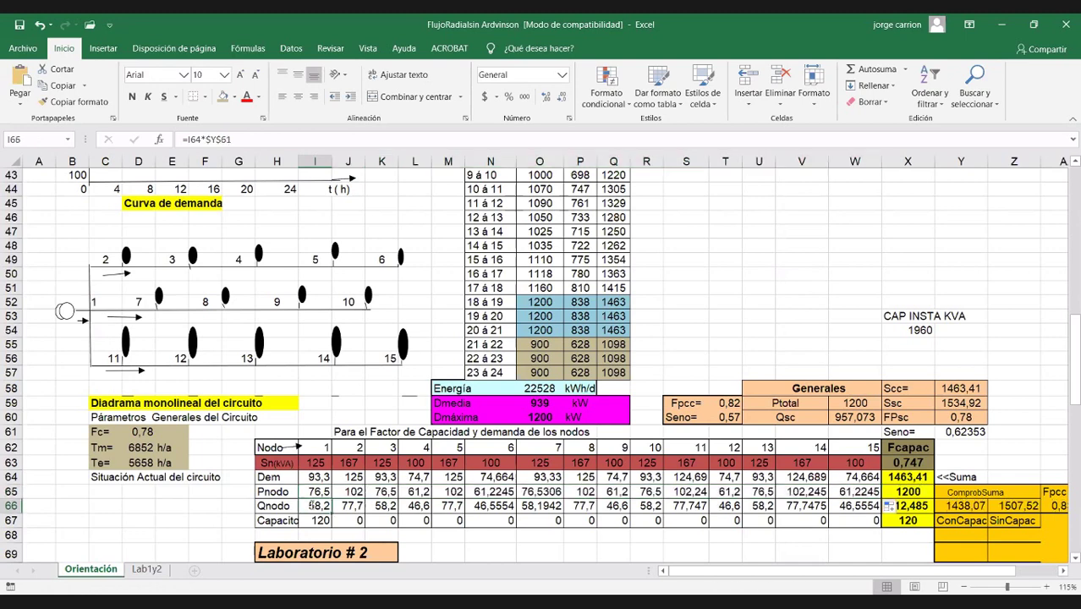
drag(355, 505, 327, 505)
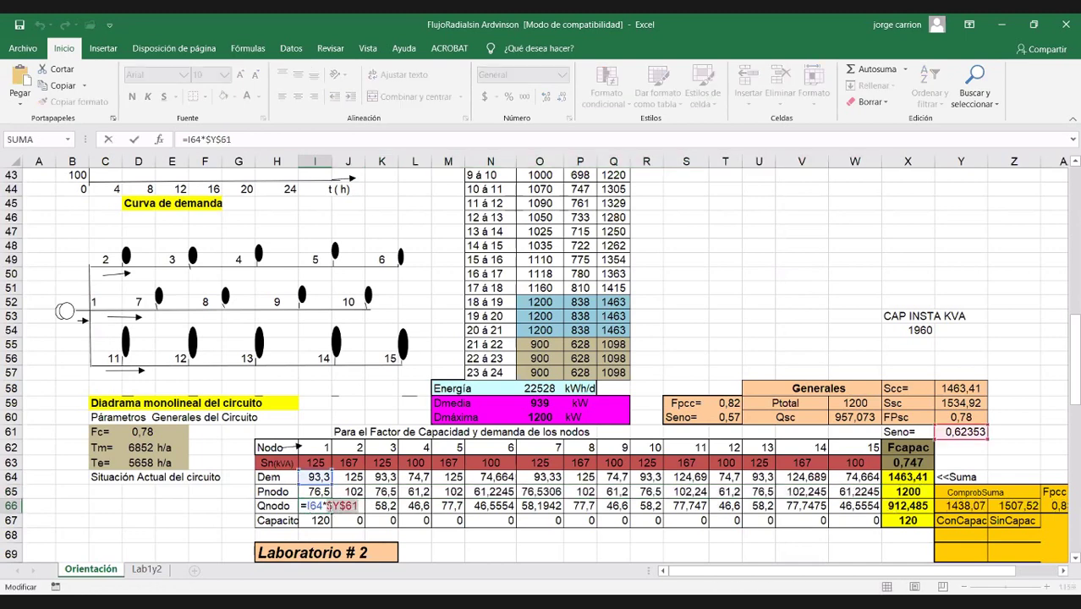
click(734, 417)
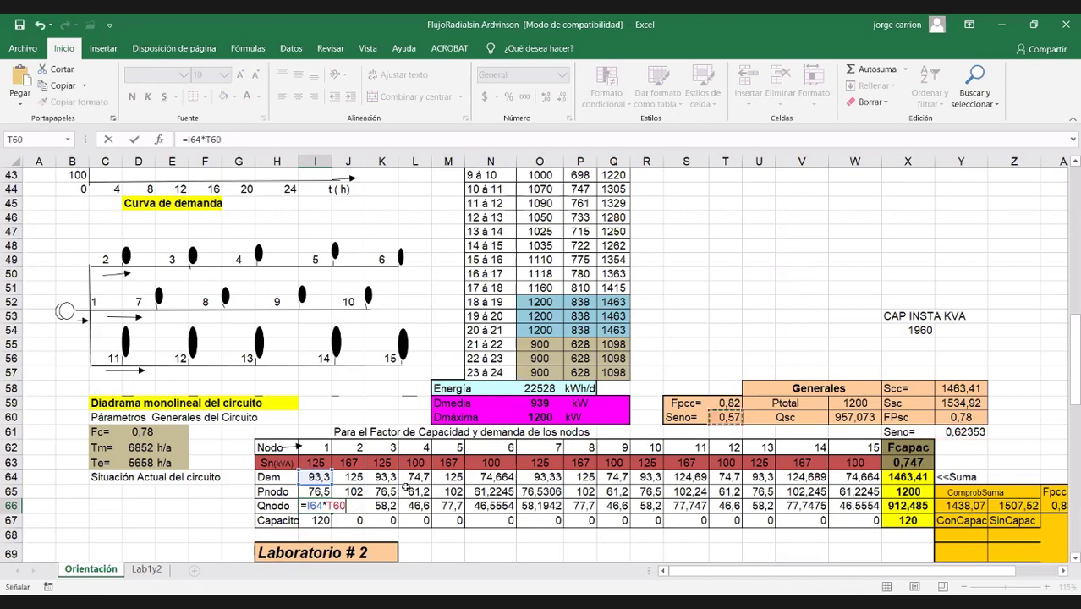
click(327, 505)
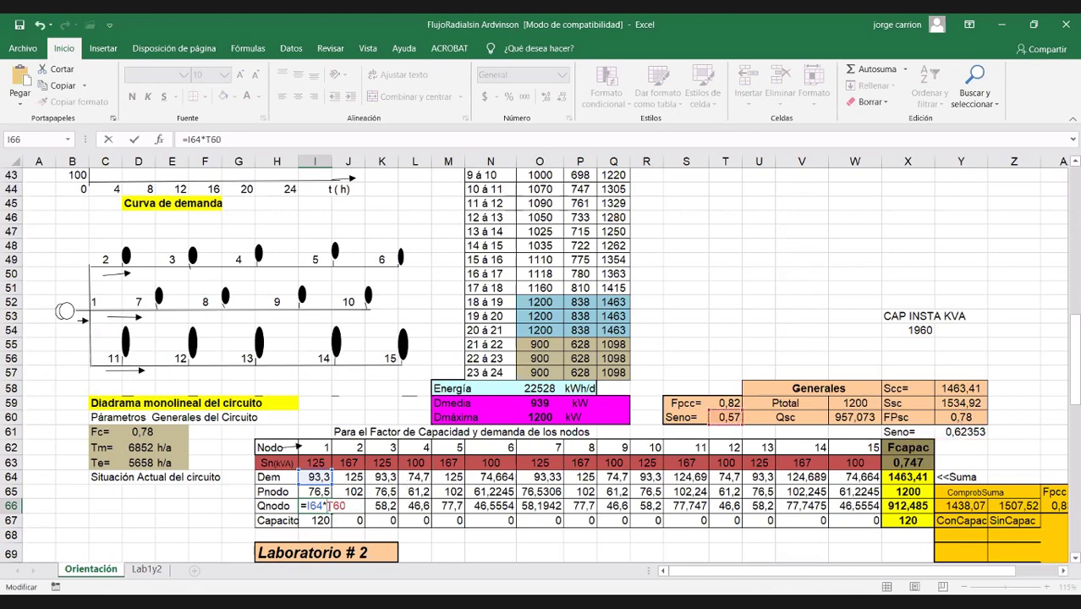
text($)
click(339, 506)
text($)
key(Return)
click(320, 506)
drag(331, 512, 857, 505)
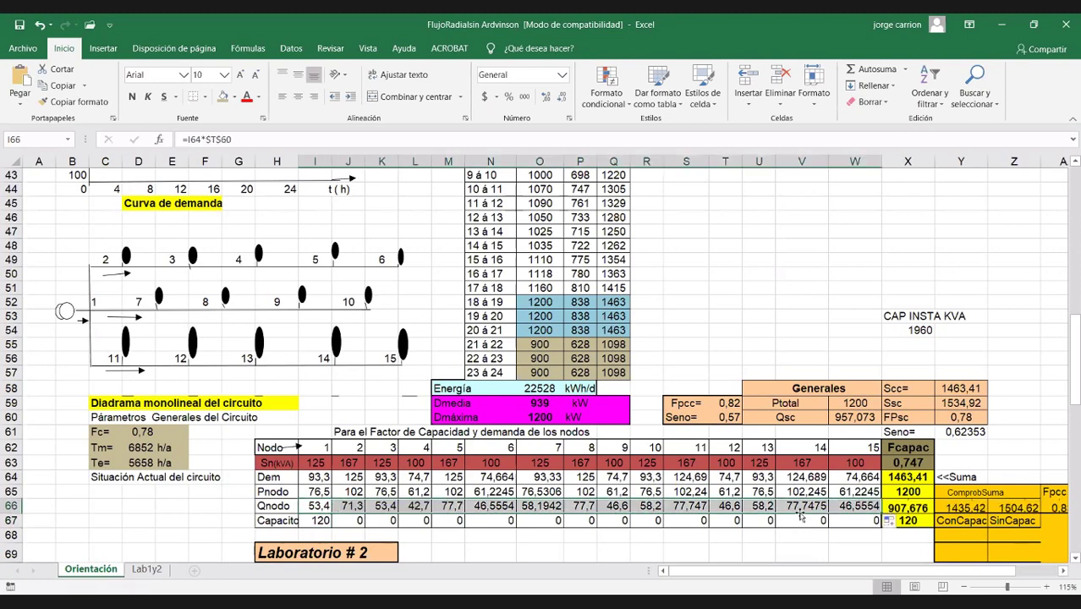
Inspect the Qnodo total formula in X66 and the row range it adds.
double_click(905, 505)
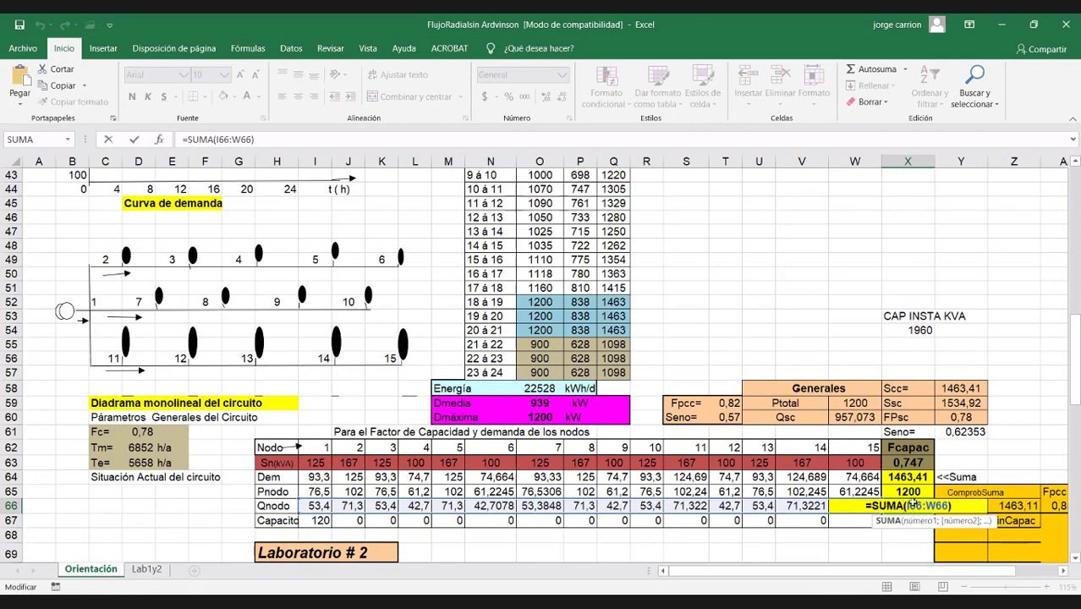
key(Escape)
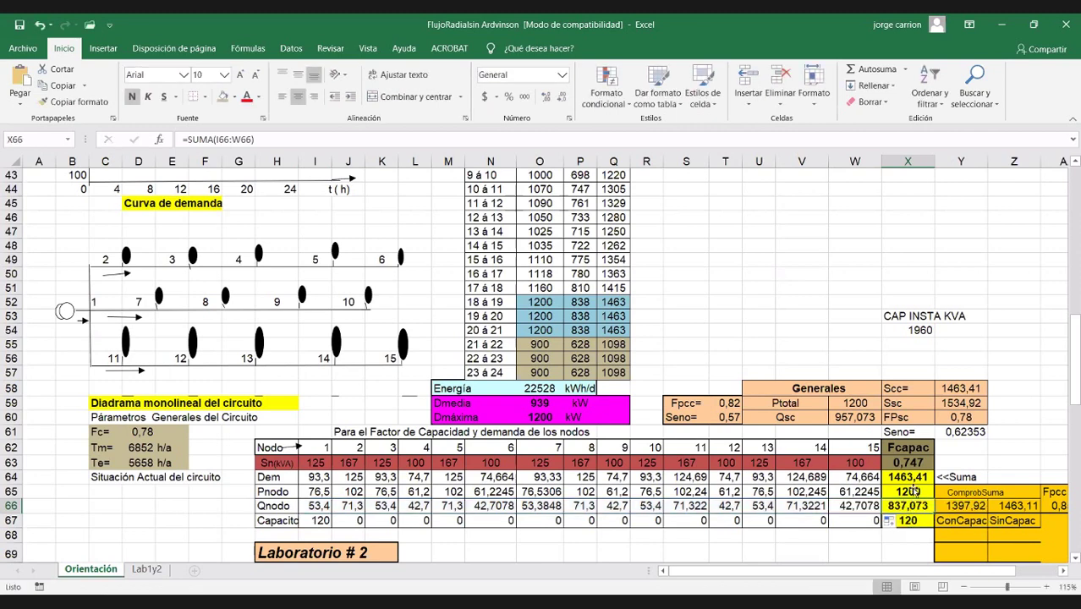
Check the Dem total in X64 and show the Qnodo total in X66 without decimals.
key(Up)
key(Up)
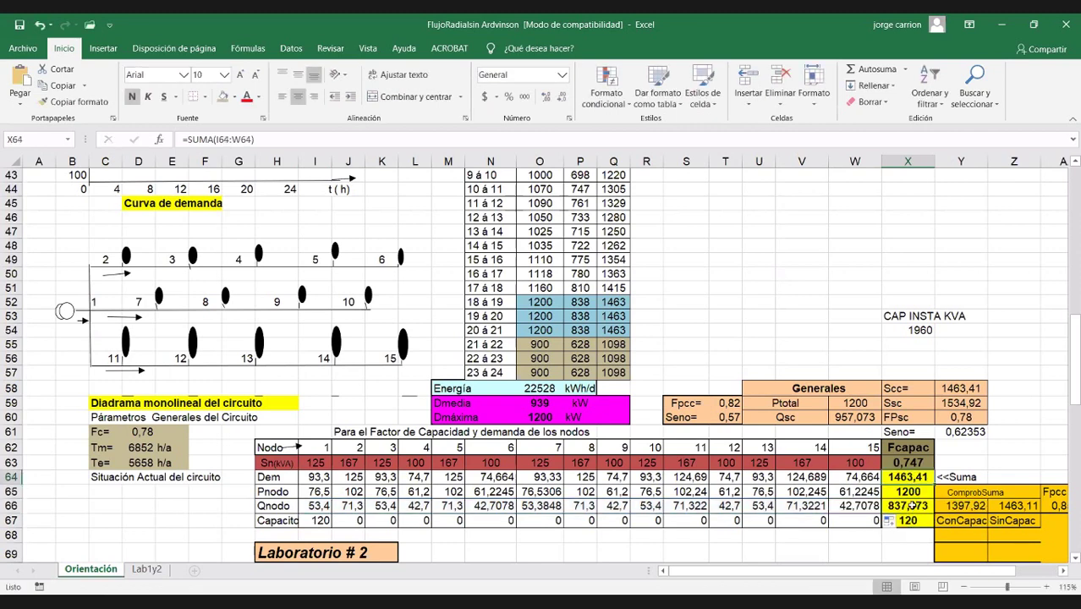
click(912, 504)
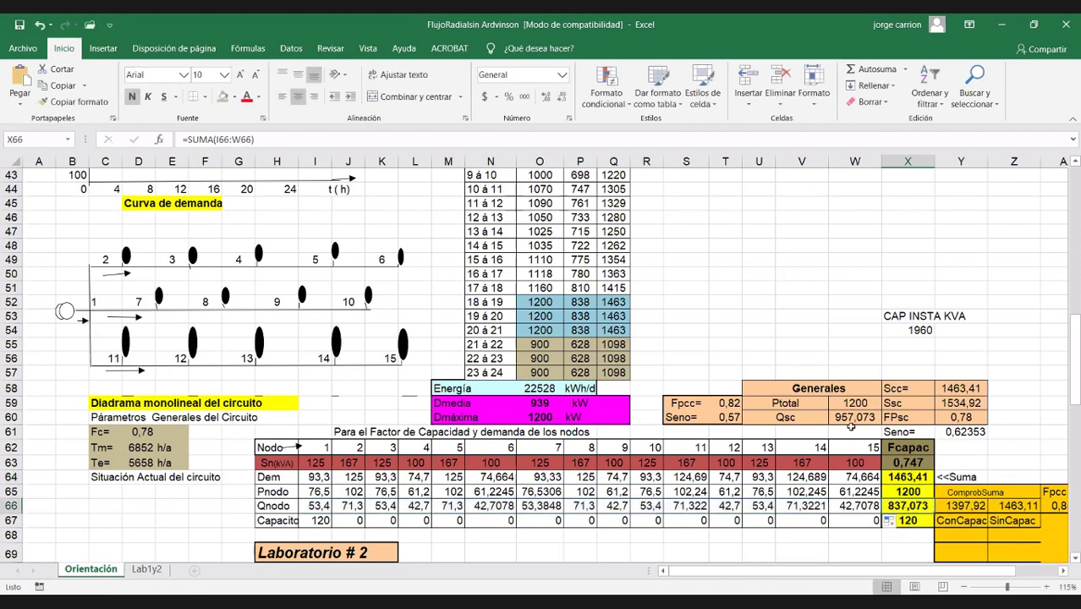
click(563, 97)
click(563, 97)
click(563, 98)
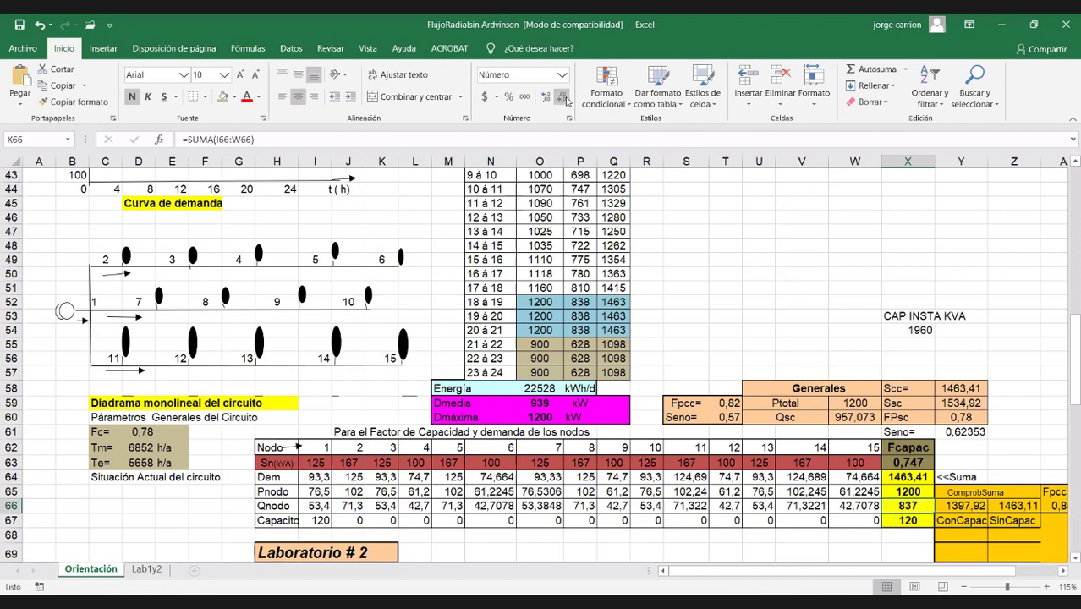
Compare the Qnodo total X66 with the peak reactive value in P54, adding decimals to P54 and widening column P.
click(582, 331)
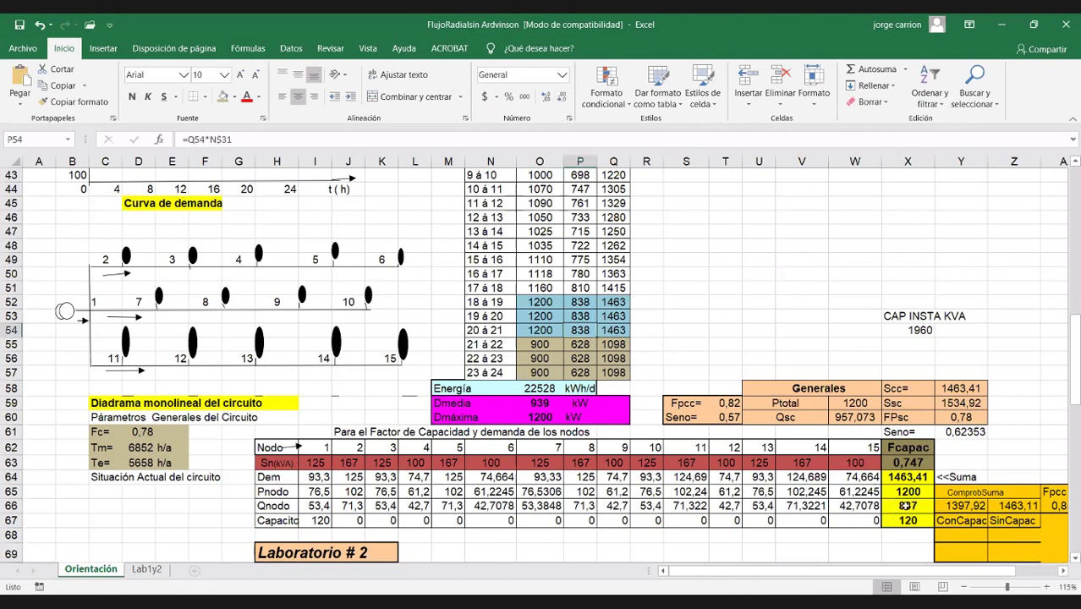
click(905, 505)
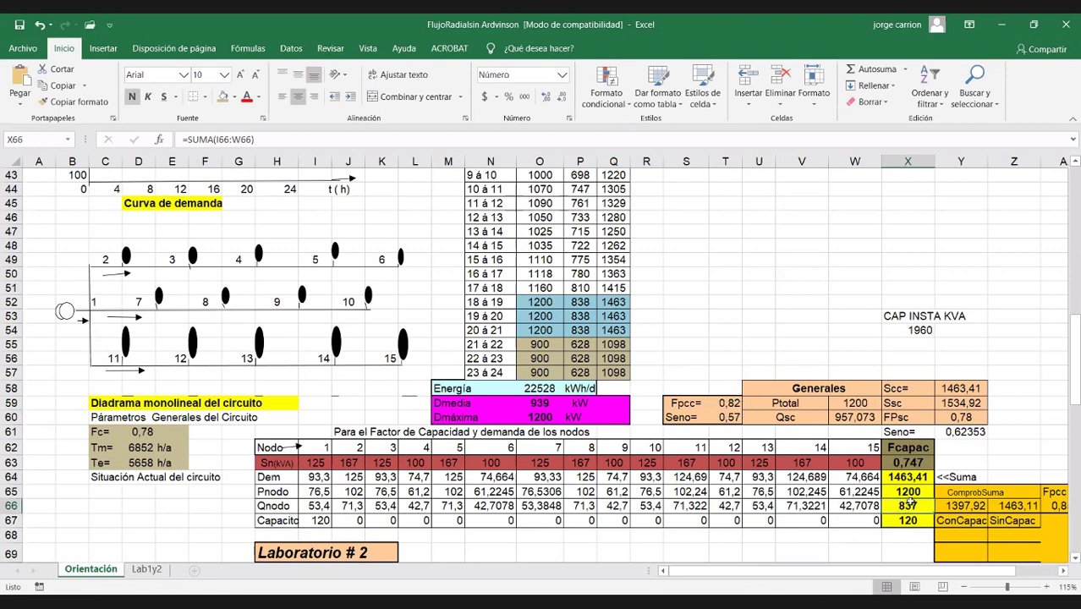
click(582, 331)
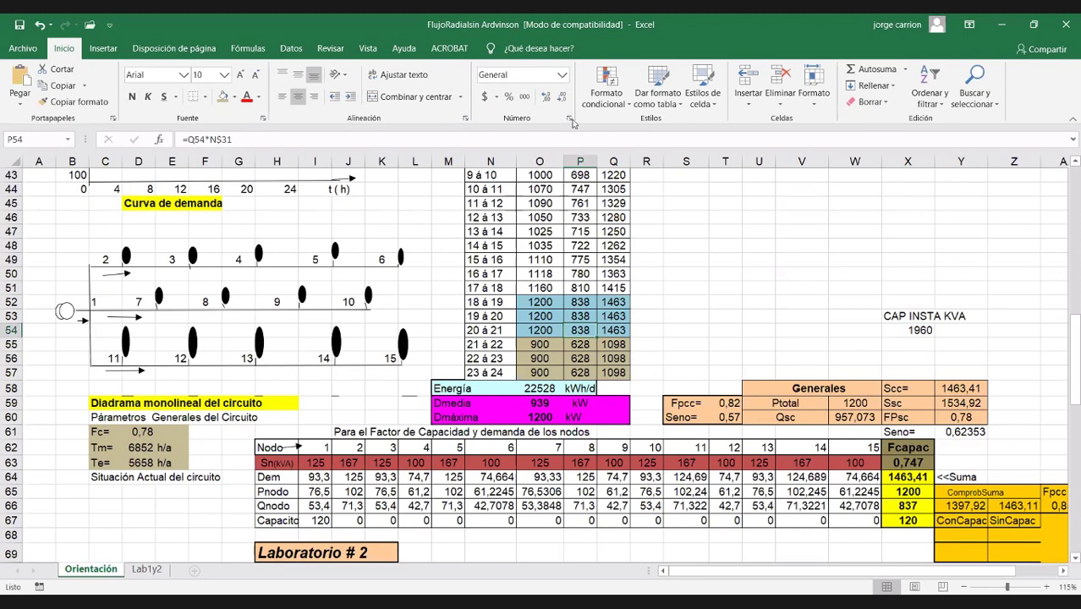
click(544, 97)
drag(595, 159, 602, 205)
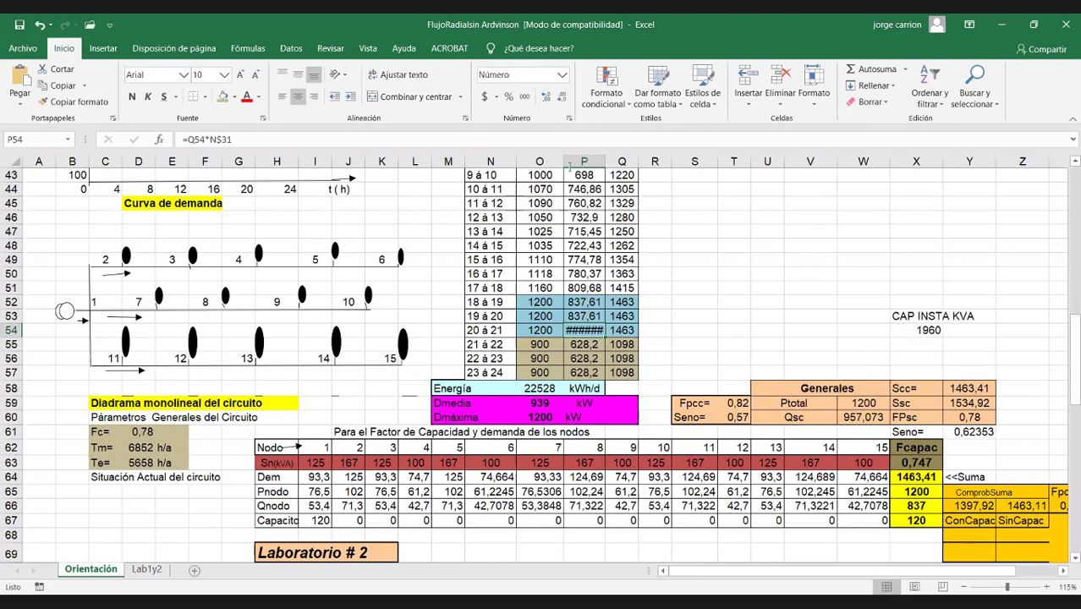
click(546, 99)
click(728, 289)
drag(593, 161, 616, 161)
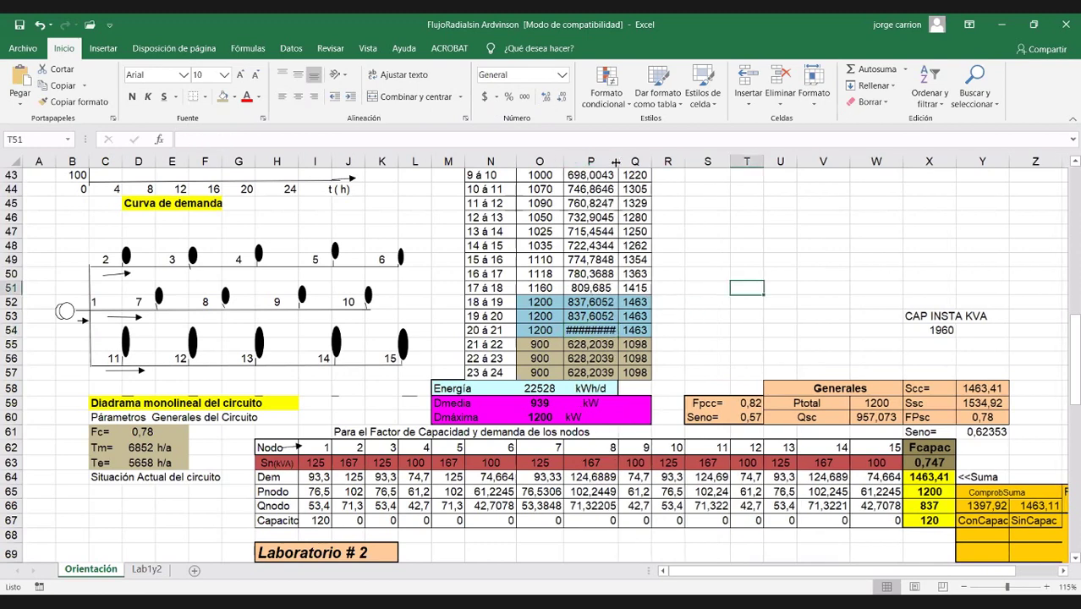
Inspect the reactive power formulas in P54 and P53 for the 20 á 21 and 19 á 20 hours.
click(588, 330)
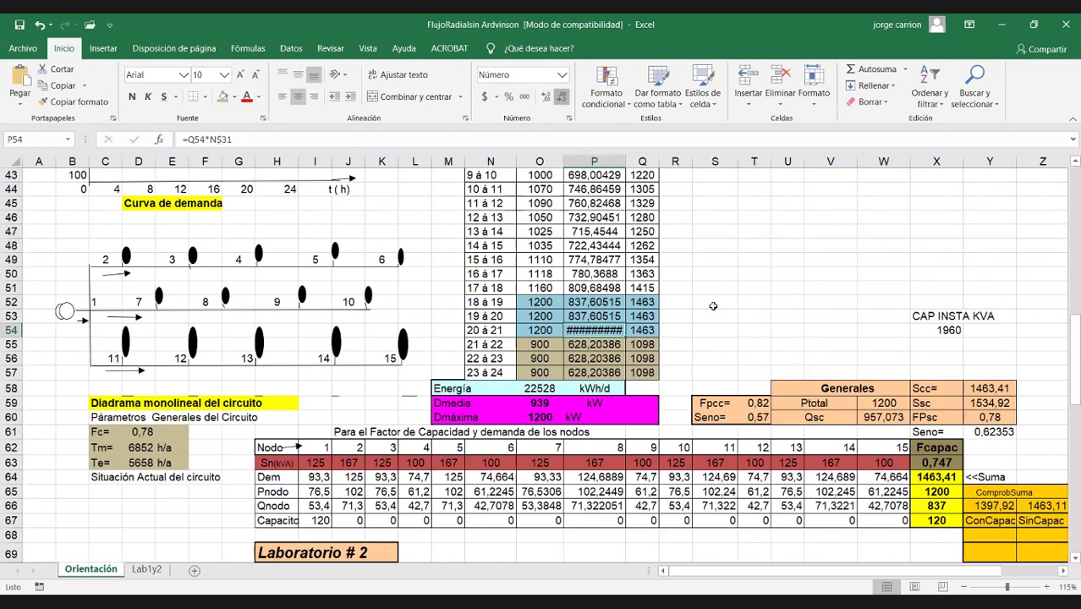
key(Up)
key(Up)
key(Right)
key(Right)
key(Right)
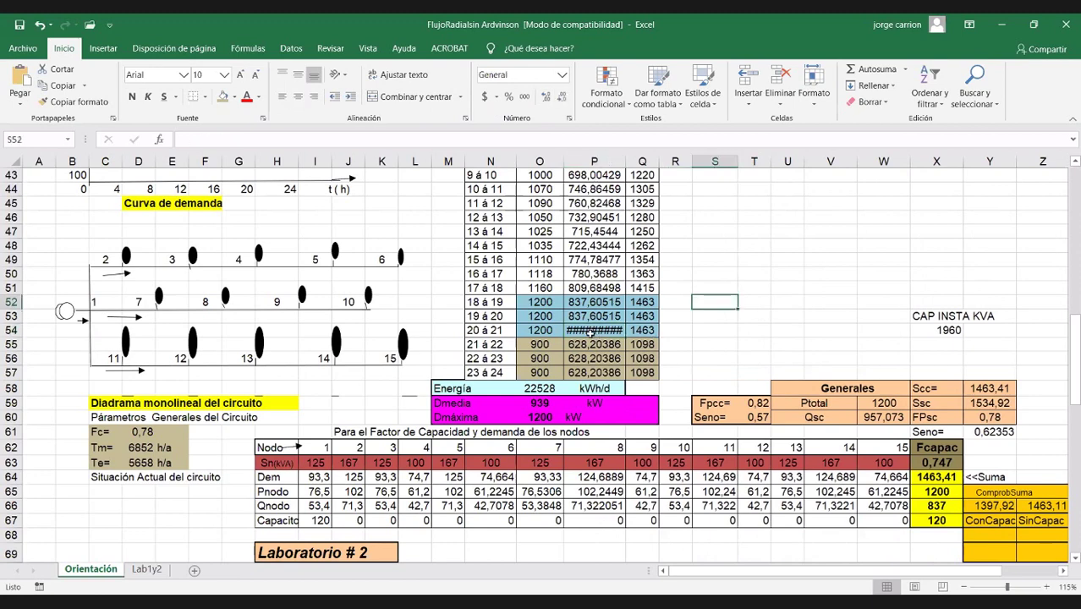
double_click(594, 332)
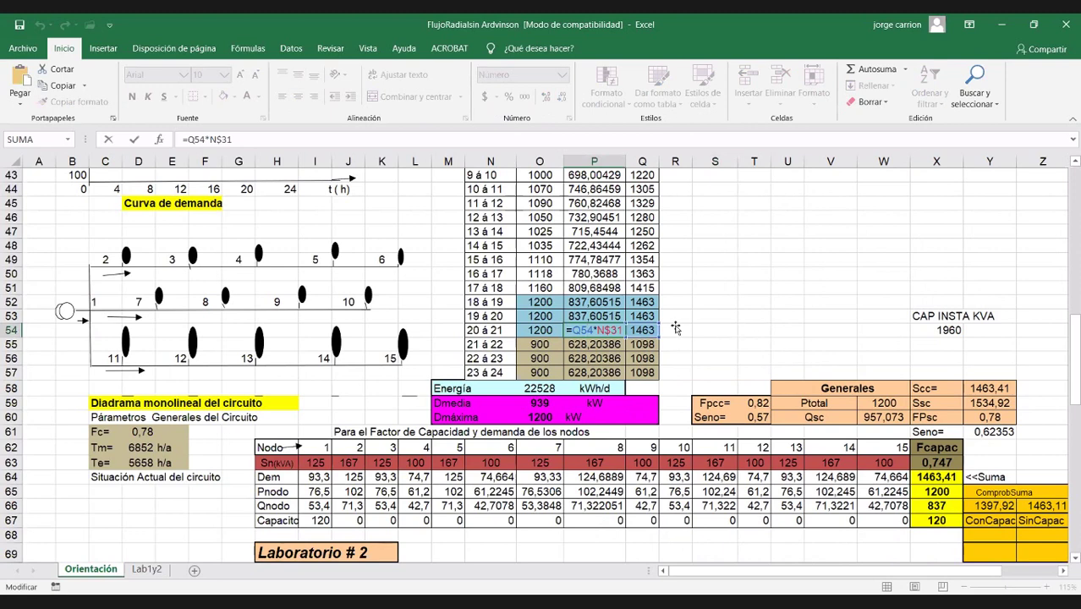
double_click(587, 315)
click(594, 318)
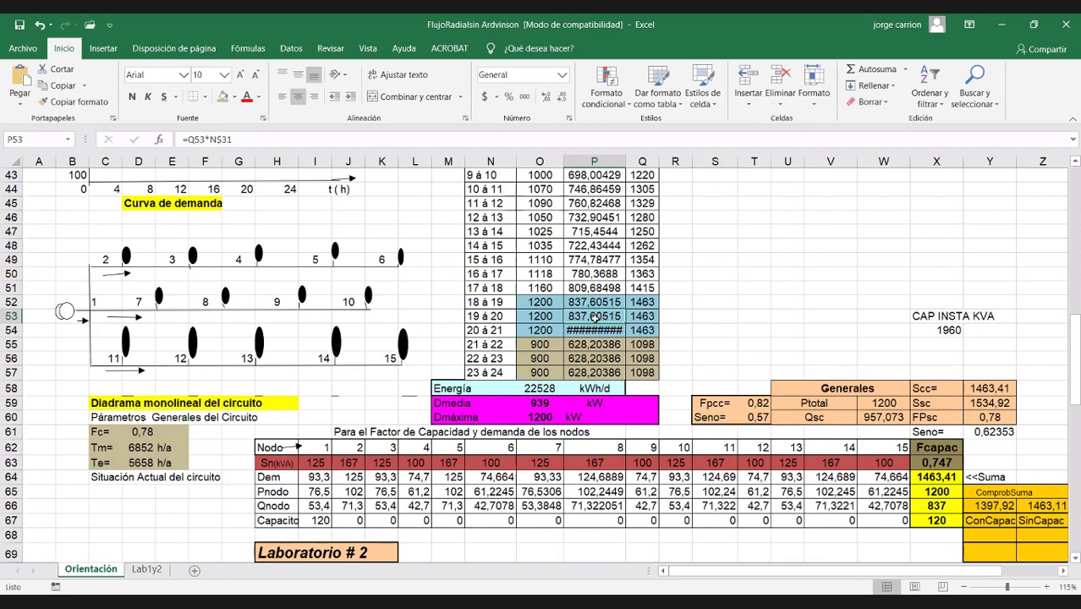
Copy cell P53 into P54 and narrow column P so its values still fit.
key(ctrl+c)
click(595, 330)
key(Return)
click(715, 316)
drag(626, 161, 598, 161)
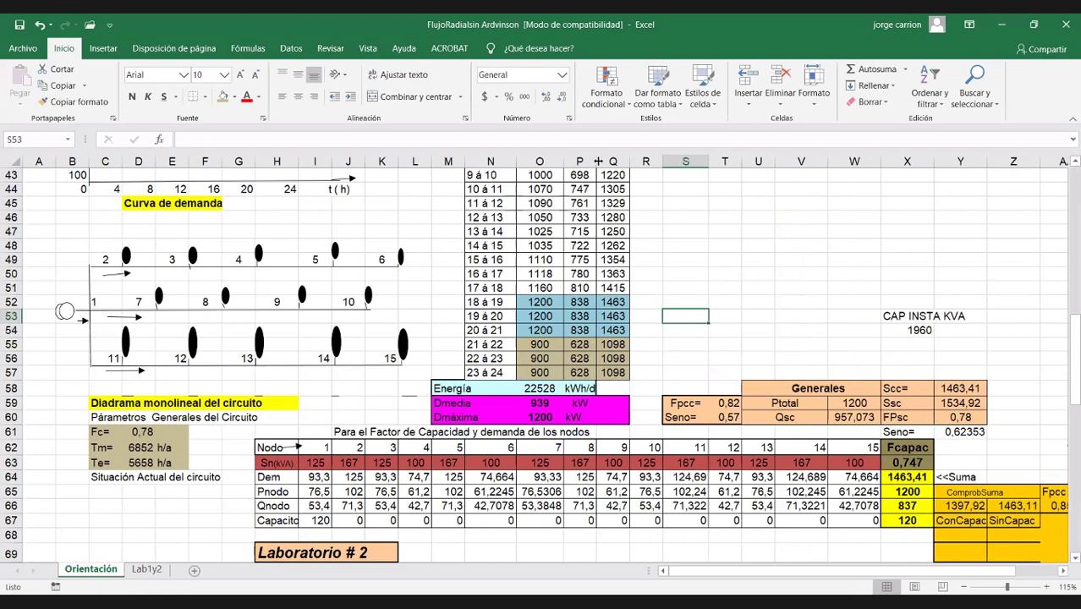
drag(602, 161, 605, 160)
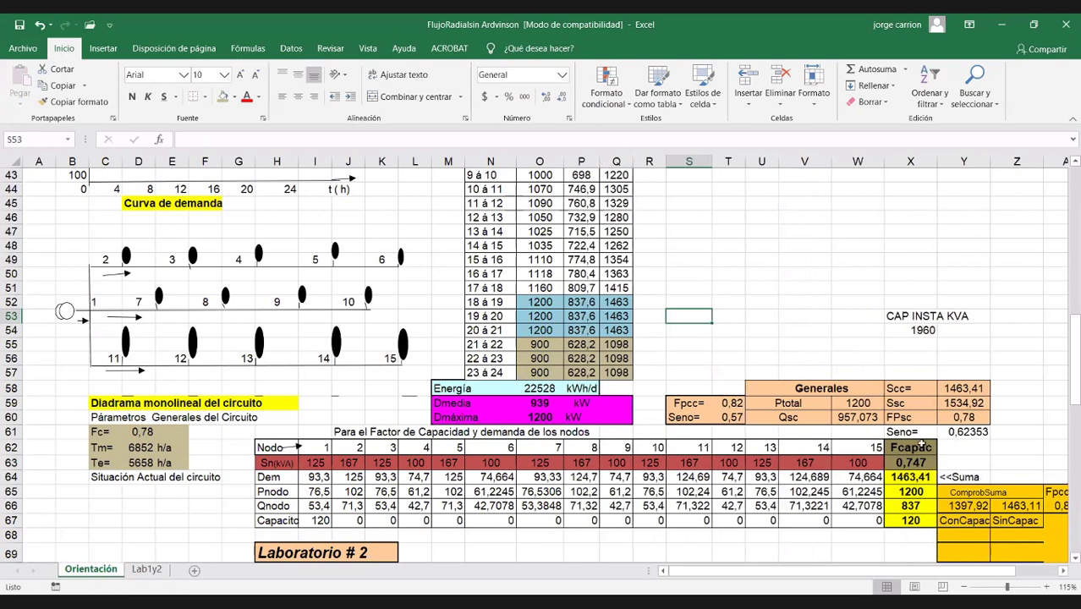
Try different decimal settings on the Qnodo total in X66 and undo the last formatting changes.
click(922, 506)
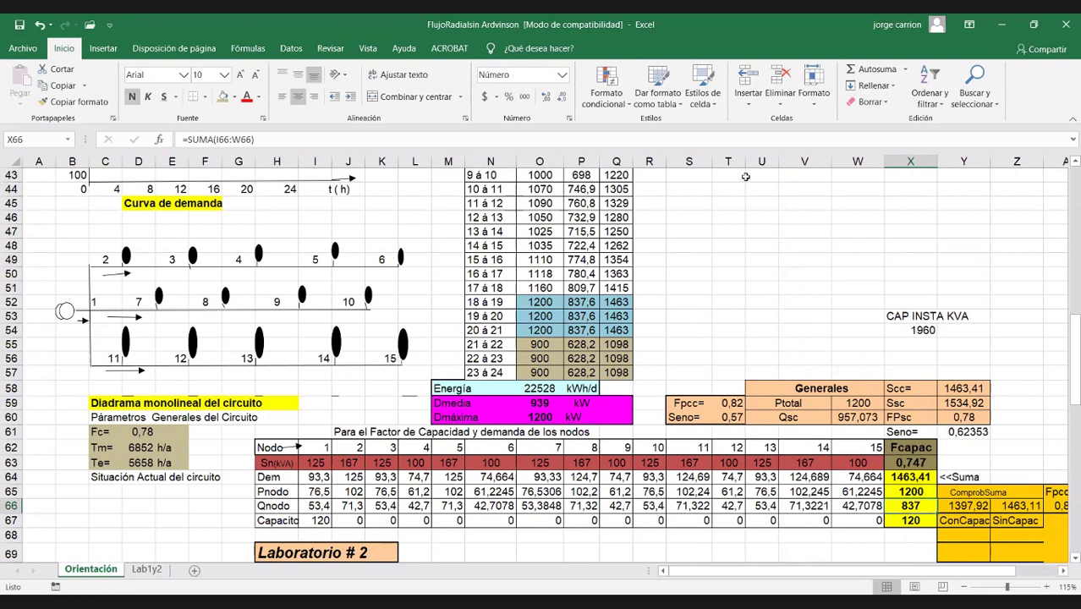
click(546, 96)
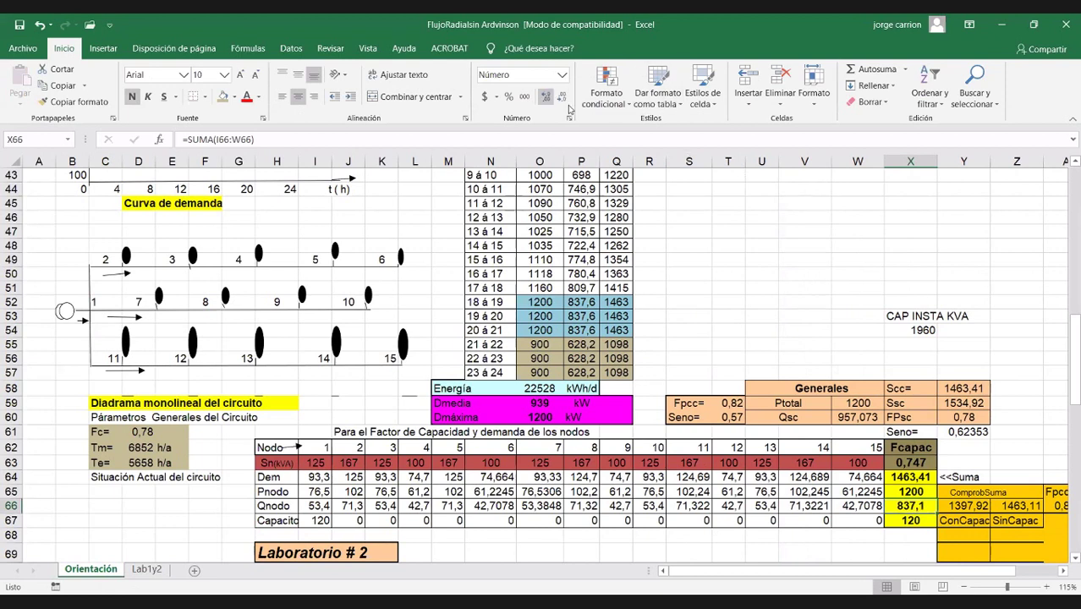
click(563, 99)
click(563, 99)
key(ctrl+z)
key(ctrl+z)
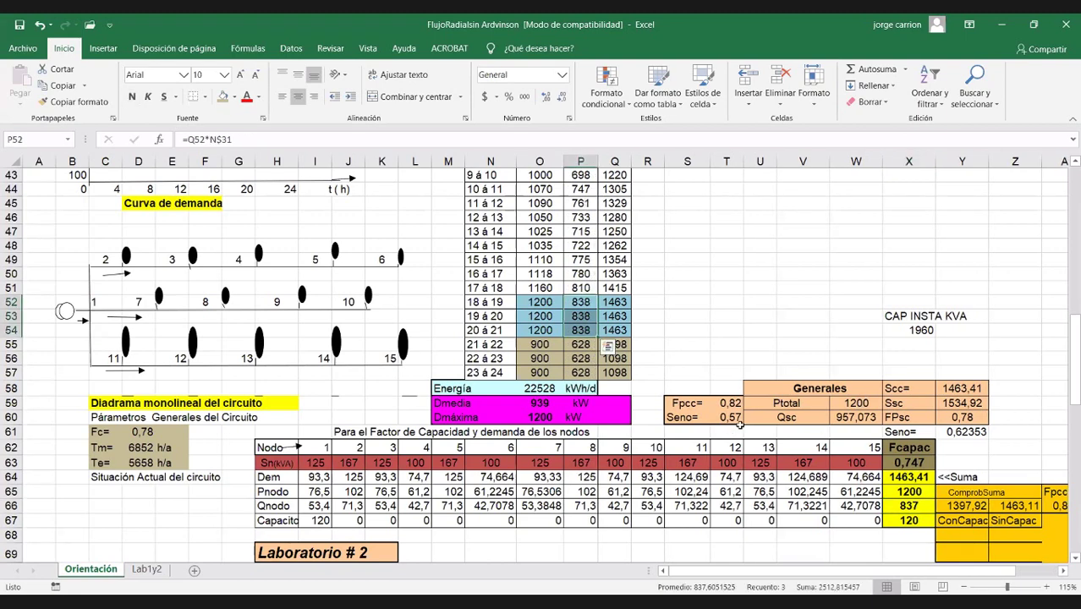
Check the Fpcc value in T59 and replace the constant Seno value in T60 with a full-precision formula.
double_click(723, 416)
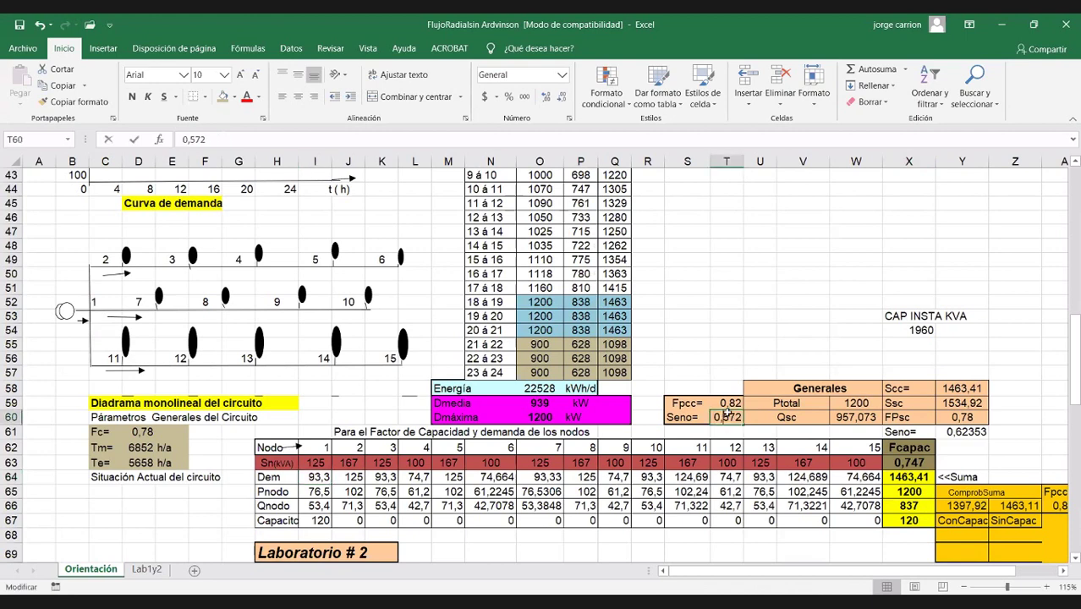
key(Escape)
click(729, 405)
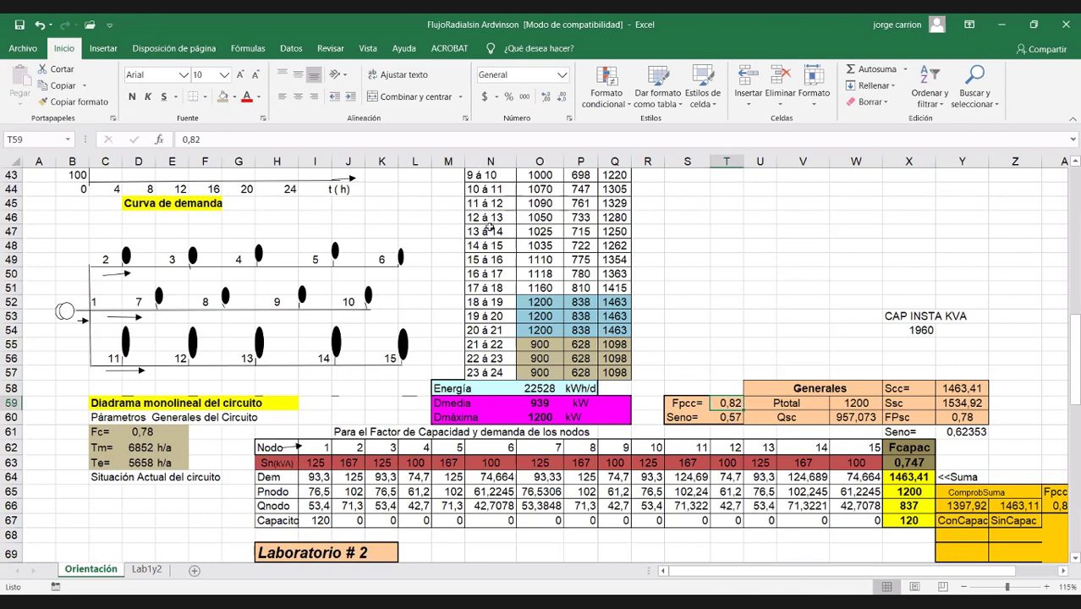
scroll(489, 229, up, 1)
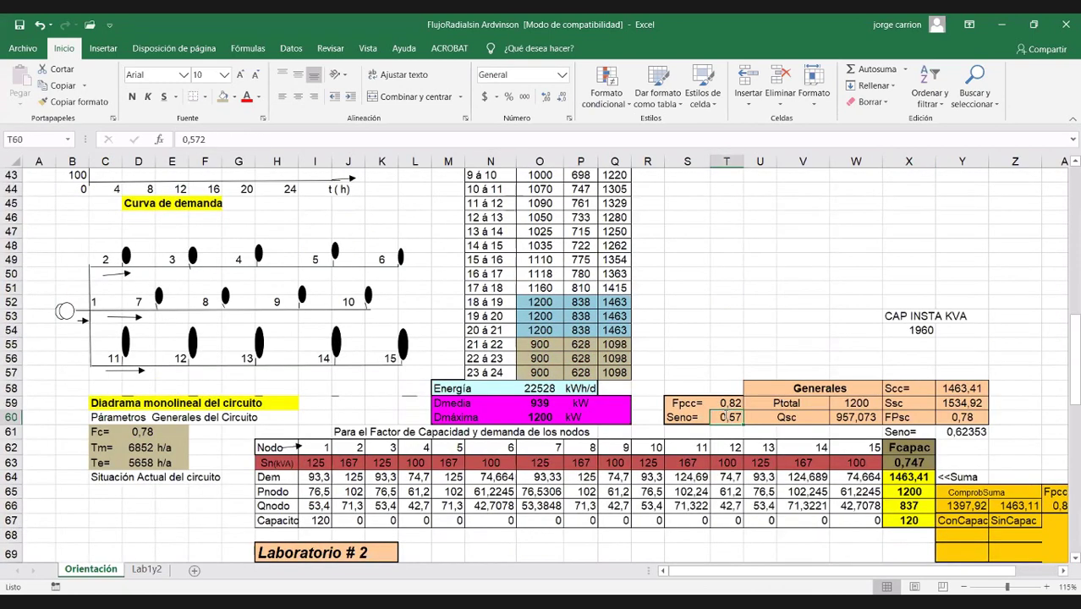
text(=)
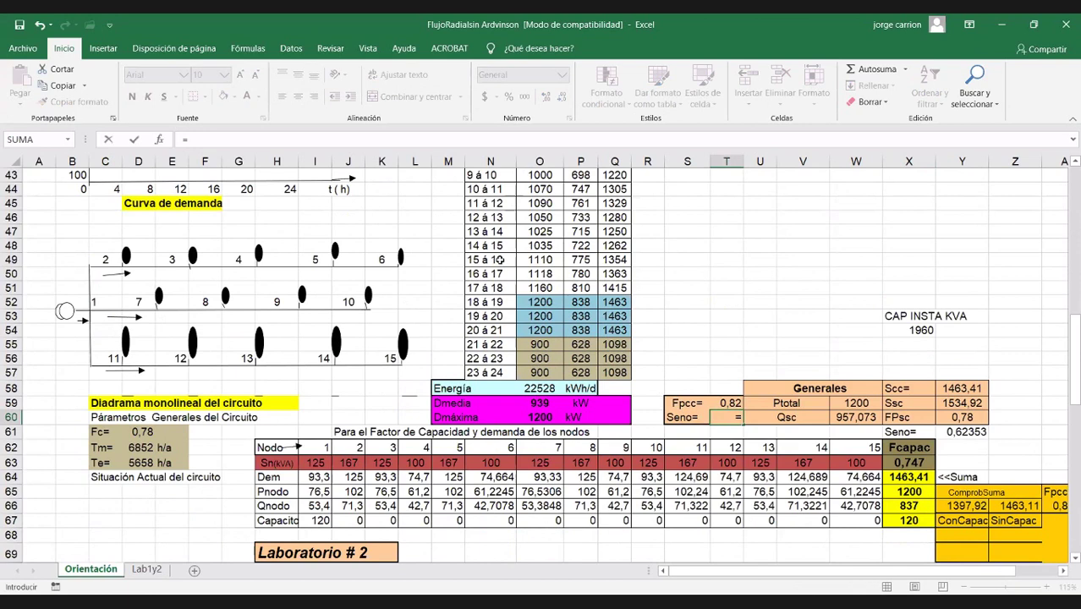
scroll(501, 260, up, 2)
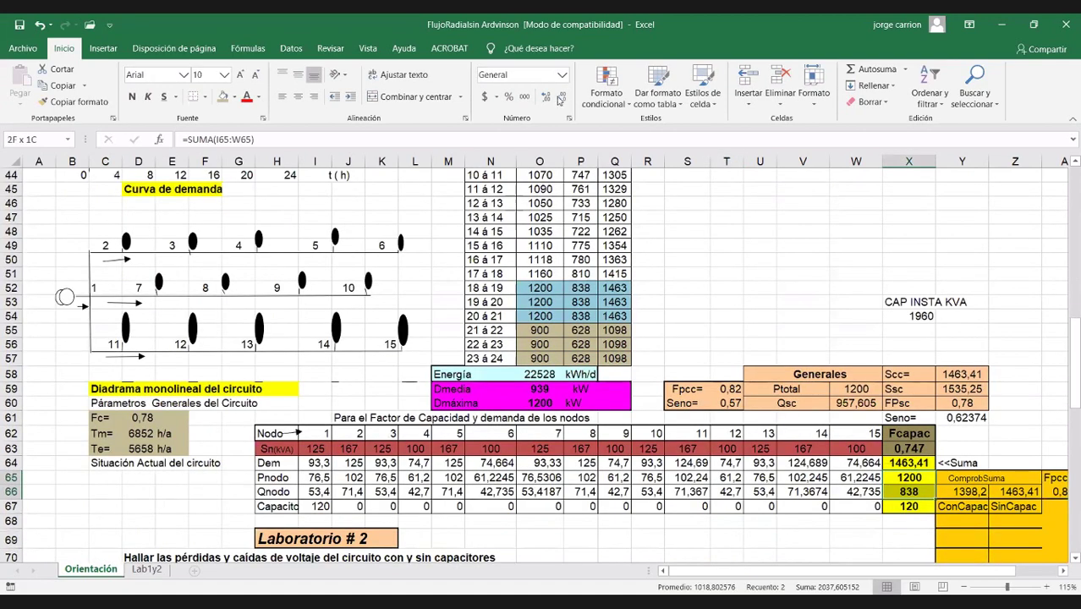
Show the Dem total in X64 without decimals and compare the totals X64:X66 with the peak values in row 52.
key(Up)
key(ctrl+v)
click(560, 98)
click(560, 98)
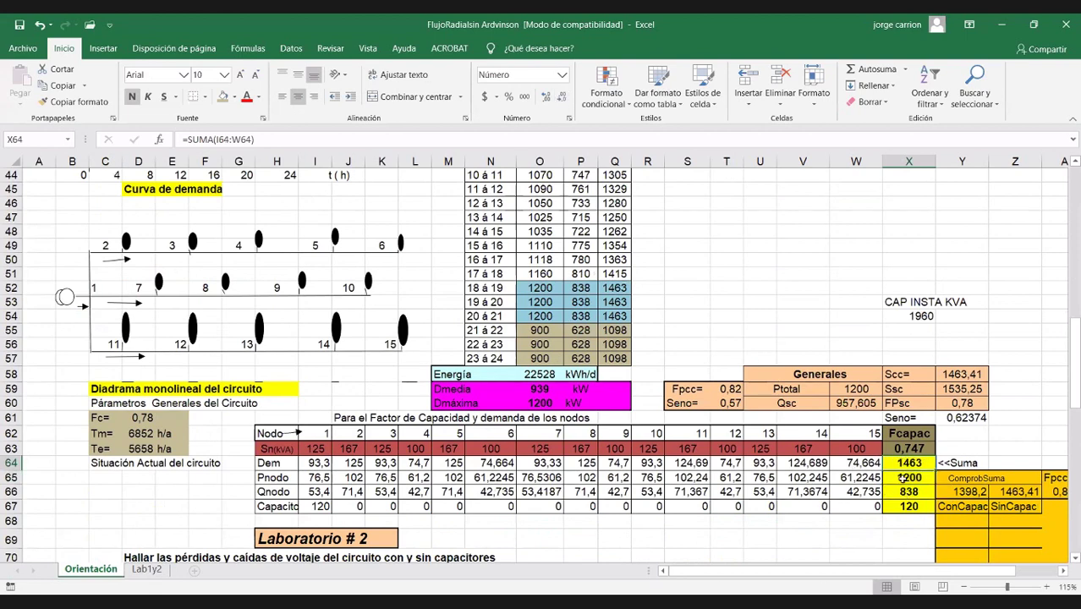
drag(902, 478, 904, 492)
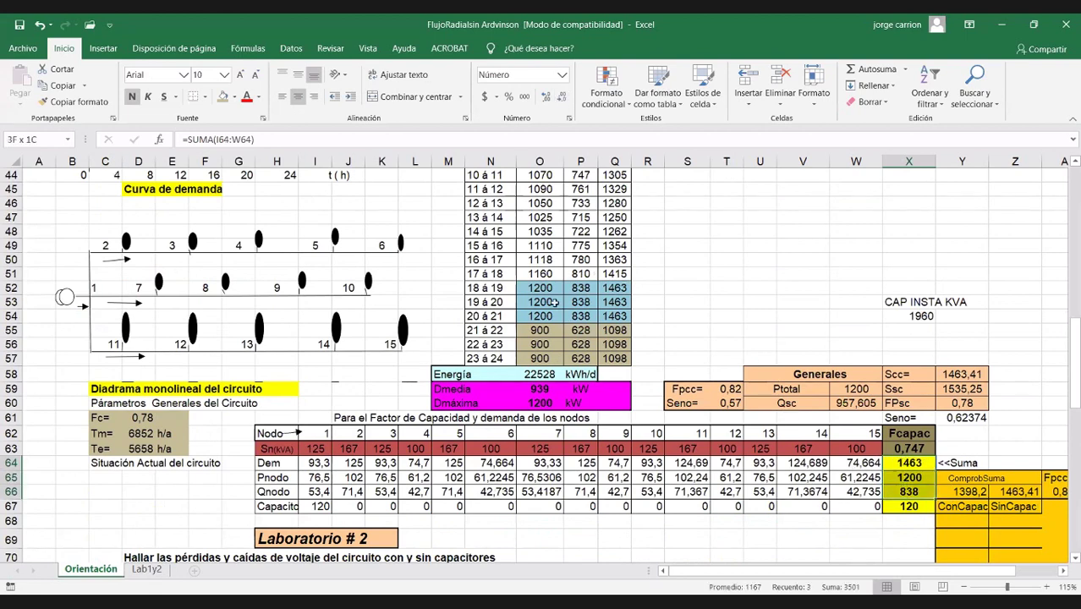
click(601, 288)
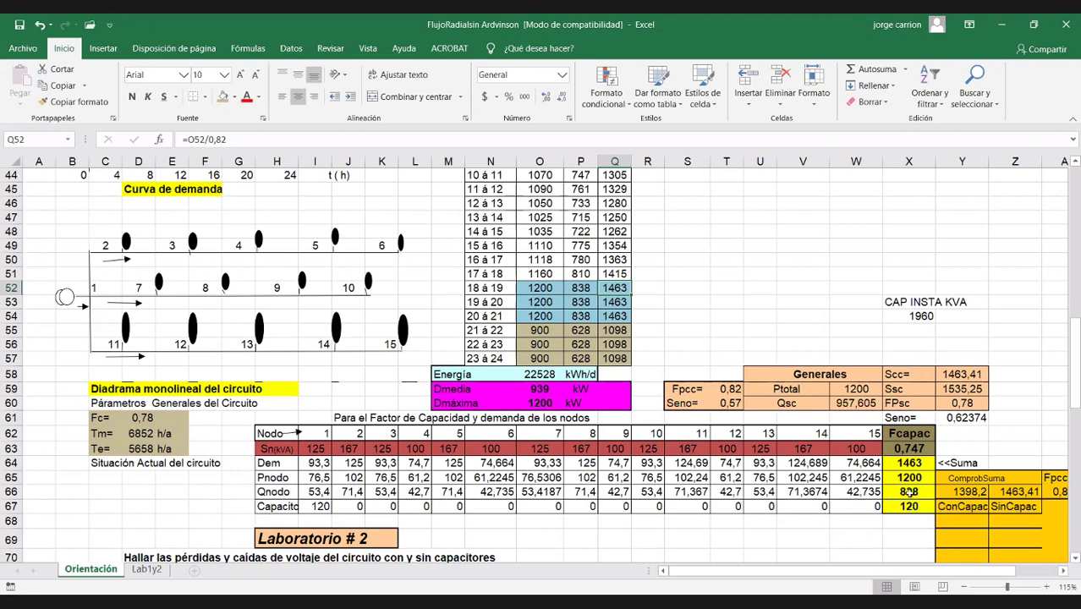
Try a red font on the Sn, Dem, Pnodo and Qnodo rows in H63:W66, and restore the black font.
scroll(660, 463, down, 1)
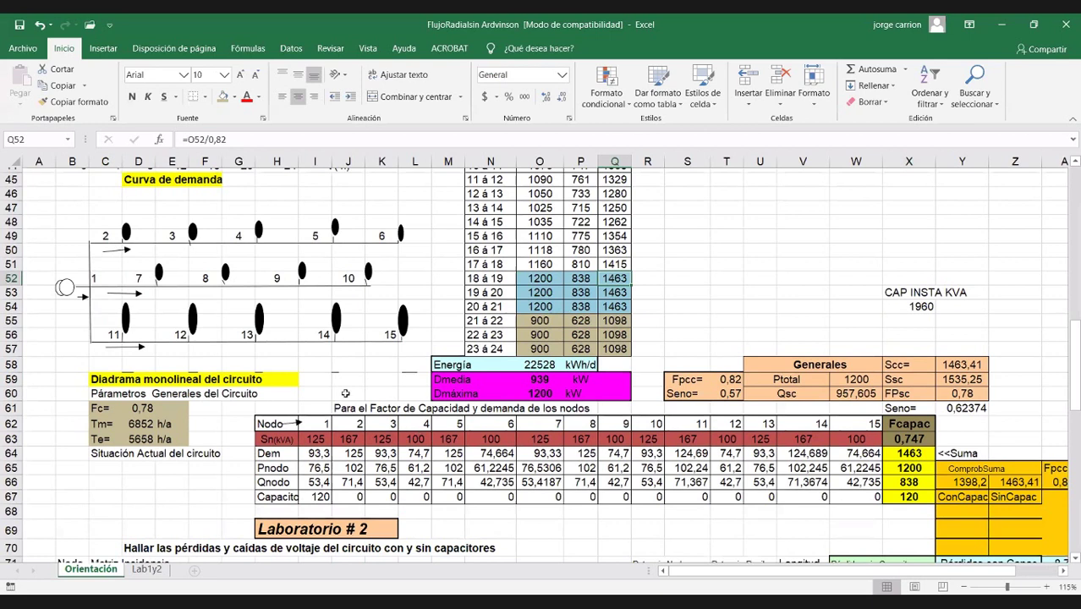
scroll(836, 359, down, 2)
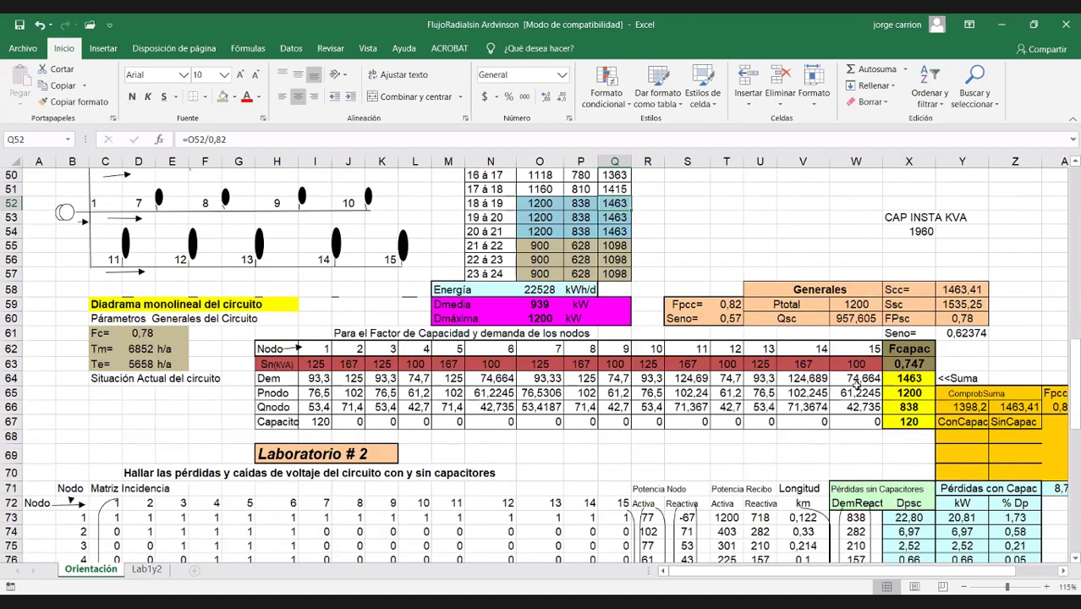
drag(277, 363, 856, 407)
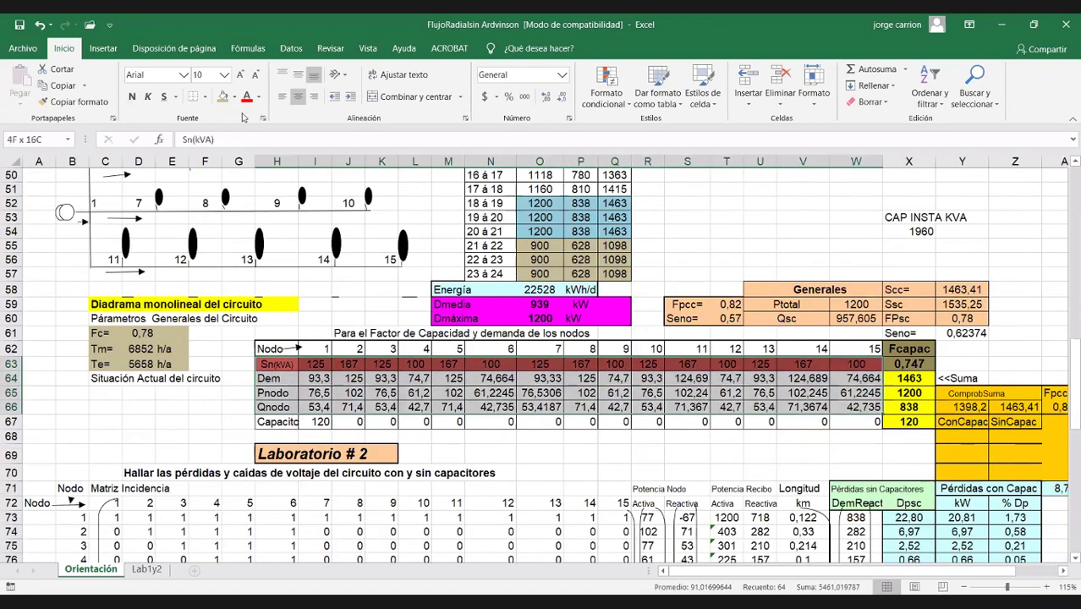
click(247, 98)
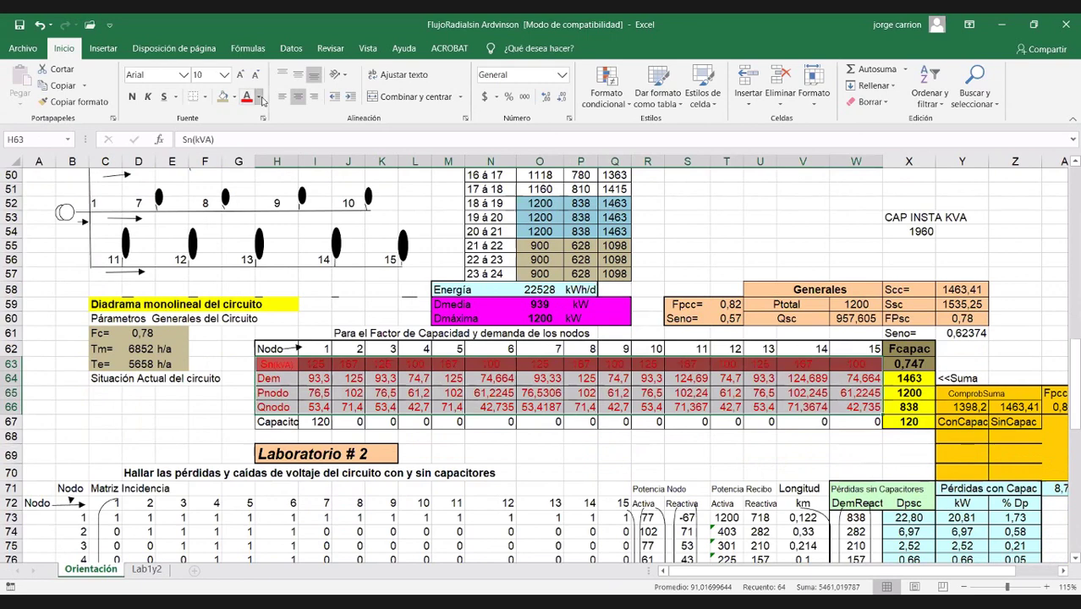
key(ctrl+z)
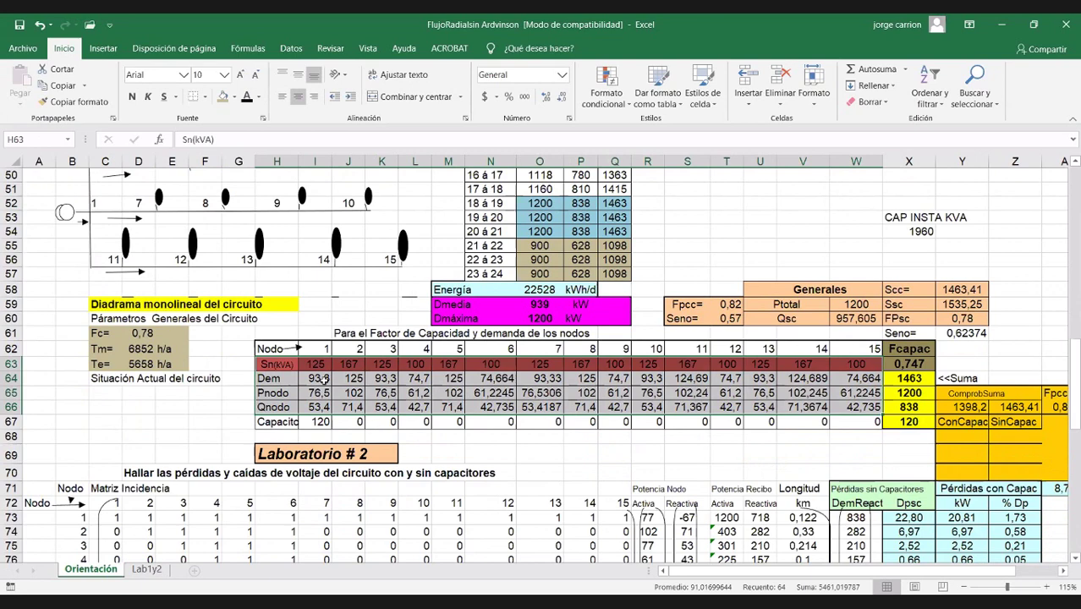
Examine the node 1 capacitor value in I67 and the Laboratorio # 2 incidence matrix and losses table below.
scroll(322, 382, down, 1)
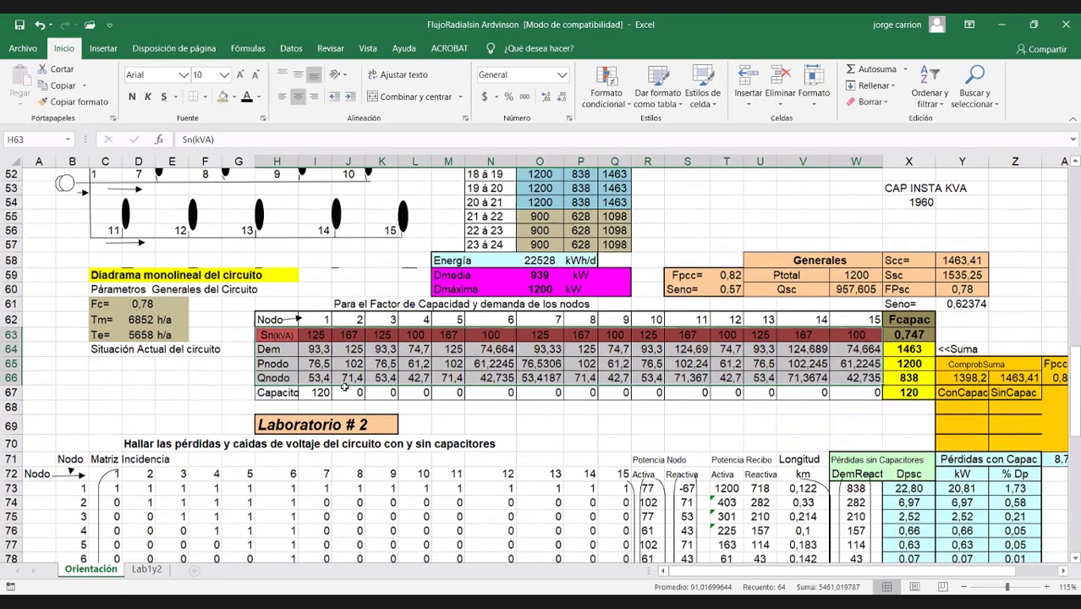
click(320, 391)
scroll(322, 382, down, 1)
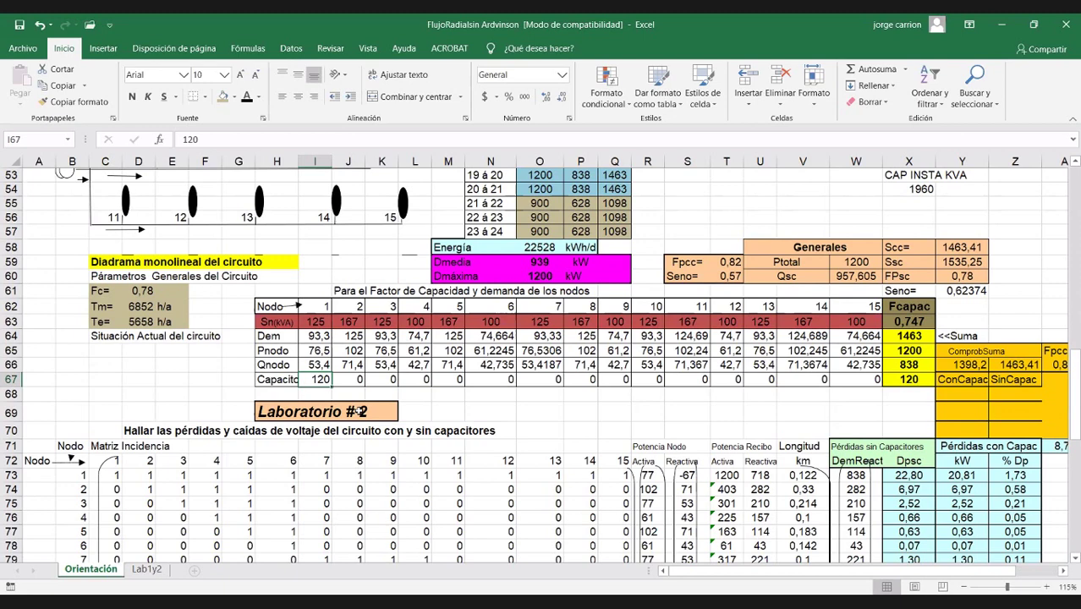
scroll(360, 412, up, 2)
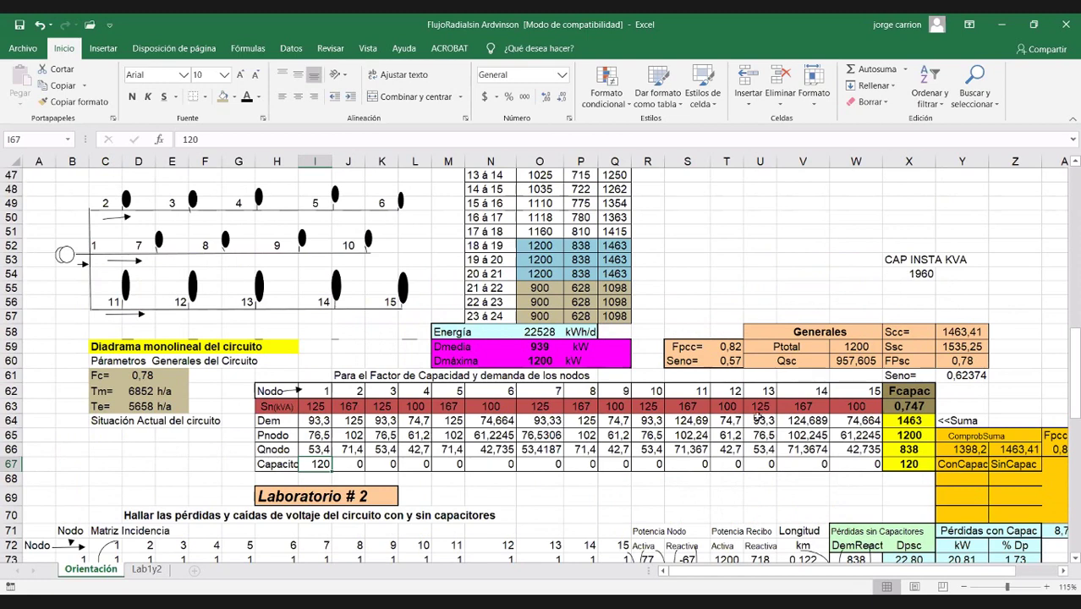
scroll(759, 414, down, 2)
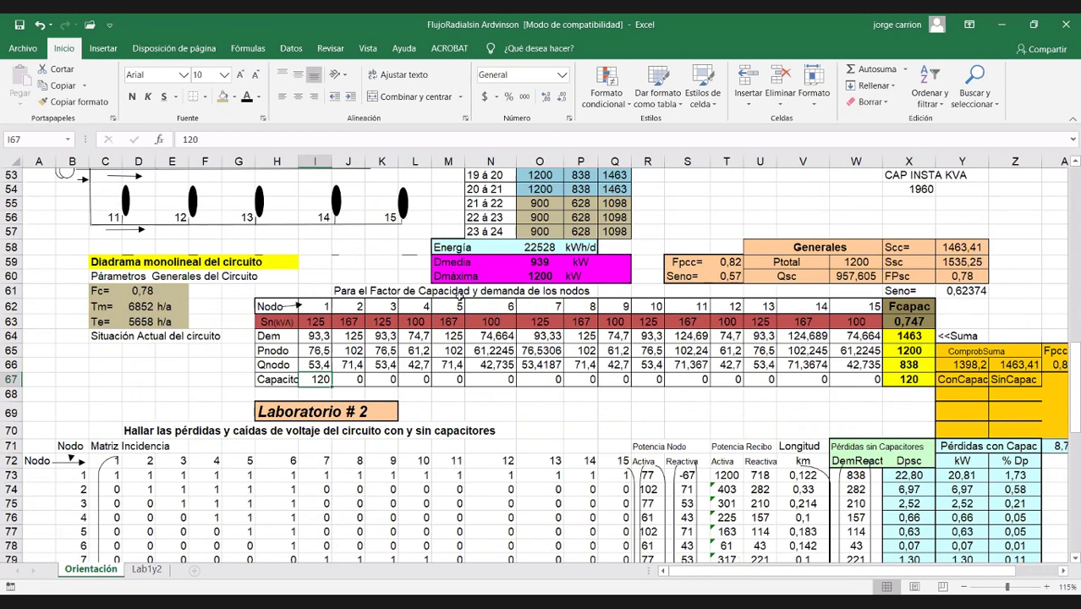
scroll(357, 290, down, 1)
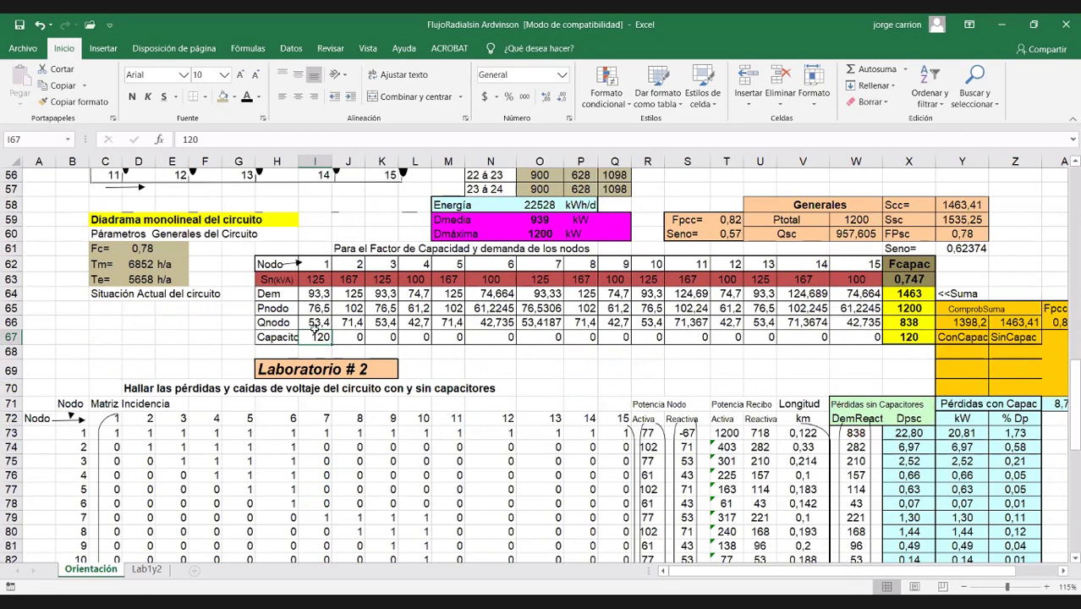
Apply a red font to the incidence matrix node numbers in C72:Q72 and B73:B87.
key(Up)
key(Up)
key(Up)
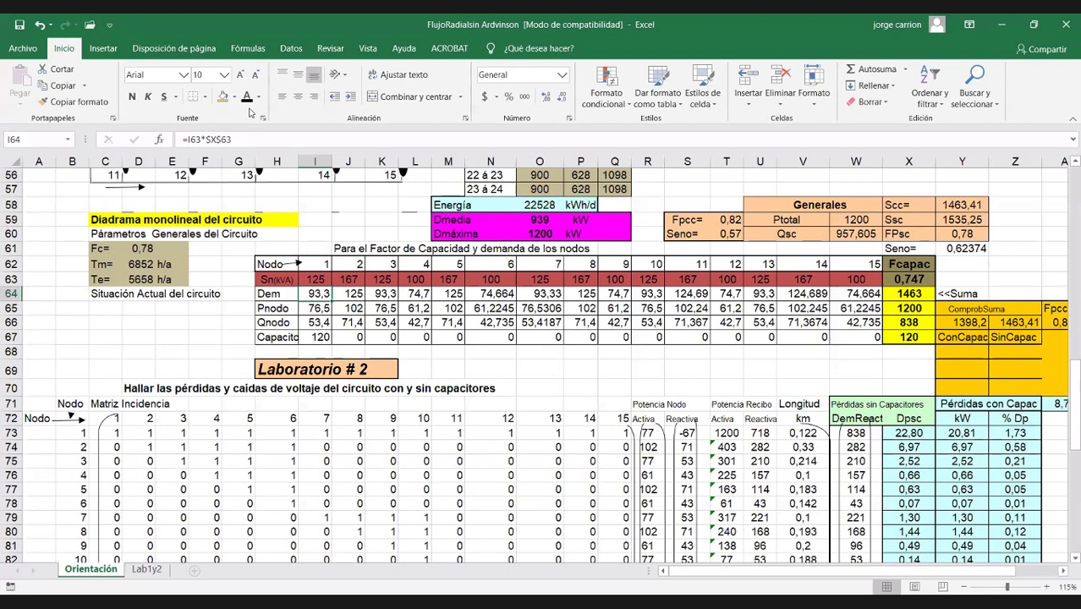
scroll(542, 364, down, 3)
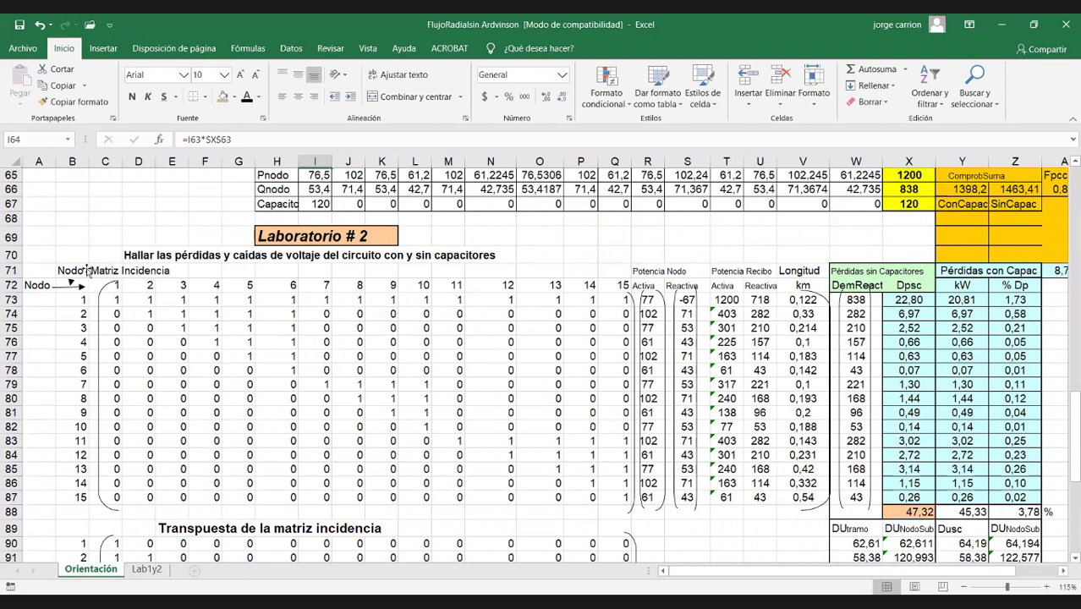
click(84, 299)
key(ctrl+shift+Down)
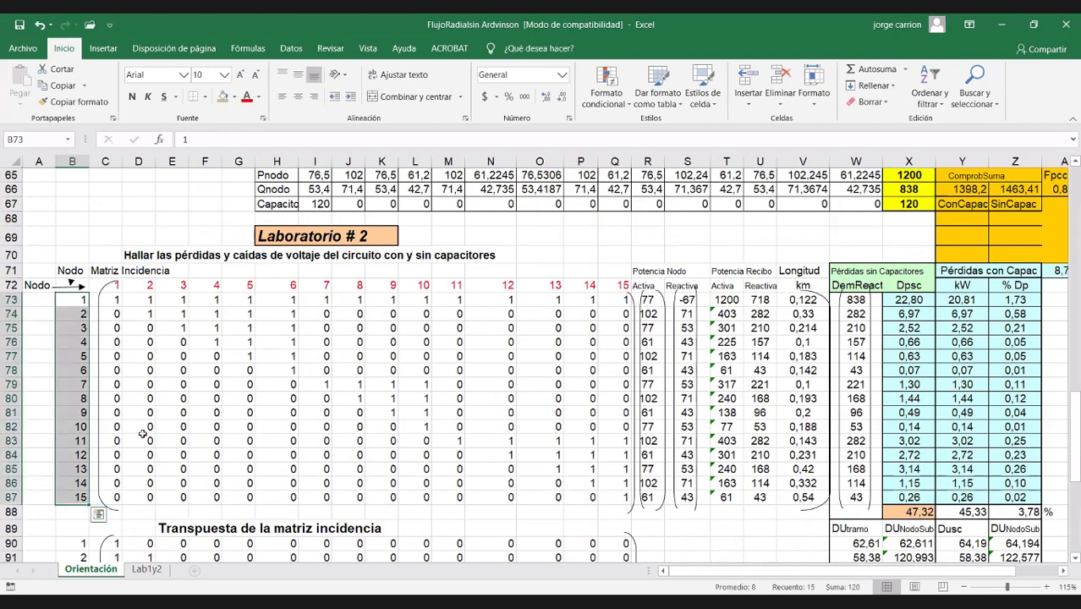
scroll(142, 433, up, 7)
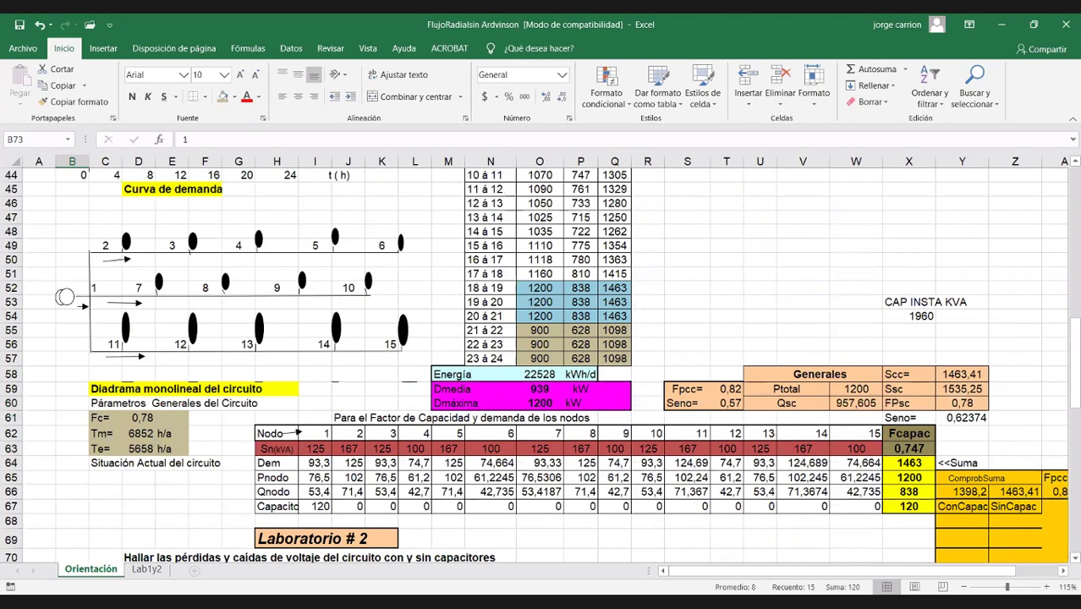
scroll(136, 436, down, 6)
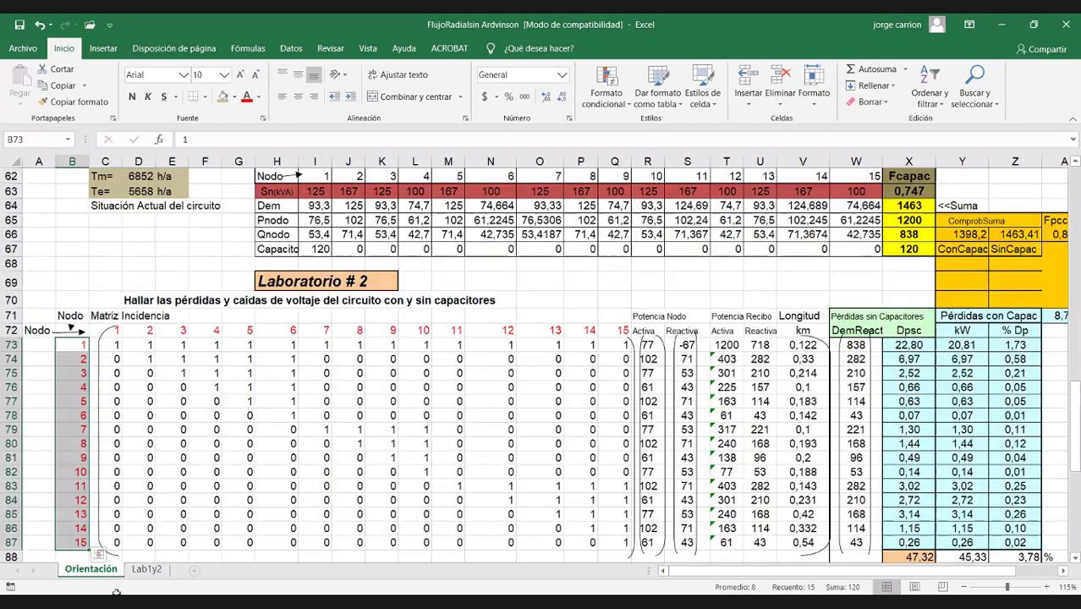
click(82, 347)
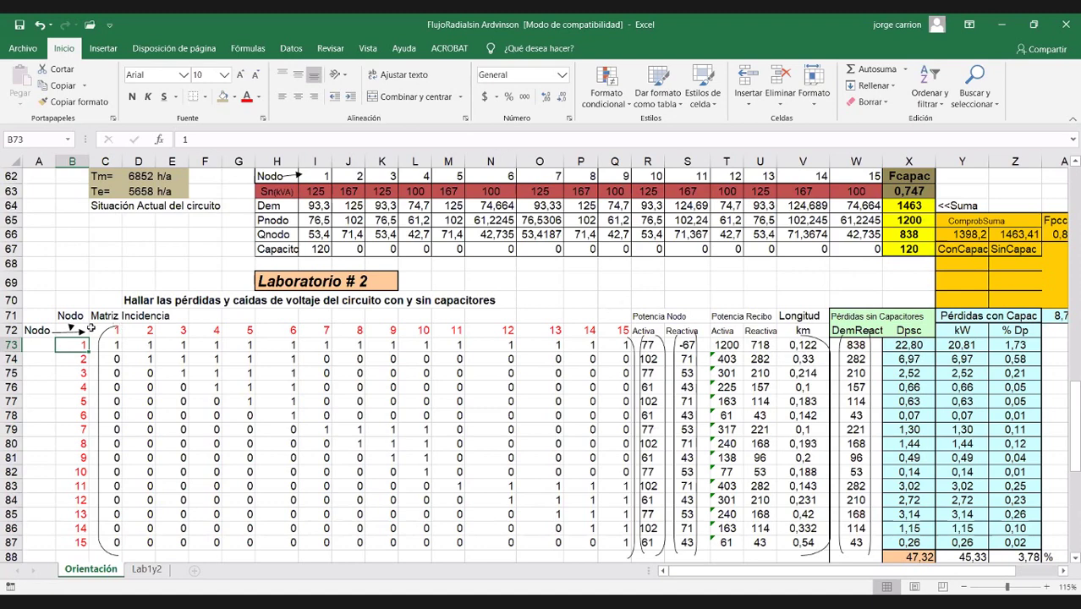
Compare the first incidence matrix entries in column C with the node layout in the circuit's single-line diagram.
scroll(108, 315, down, 1)
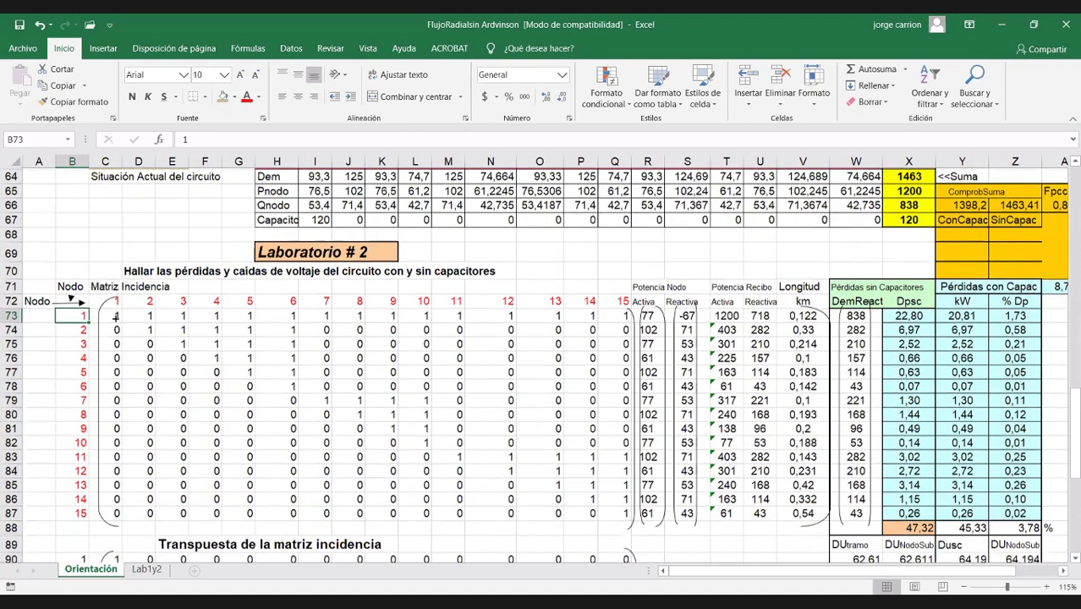
click(119, 316)
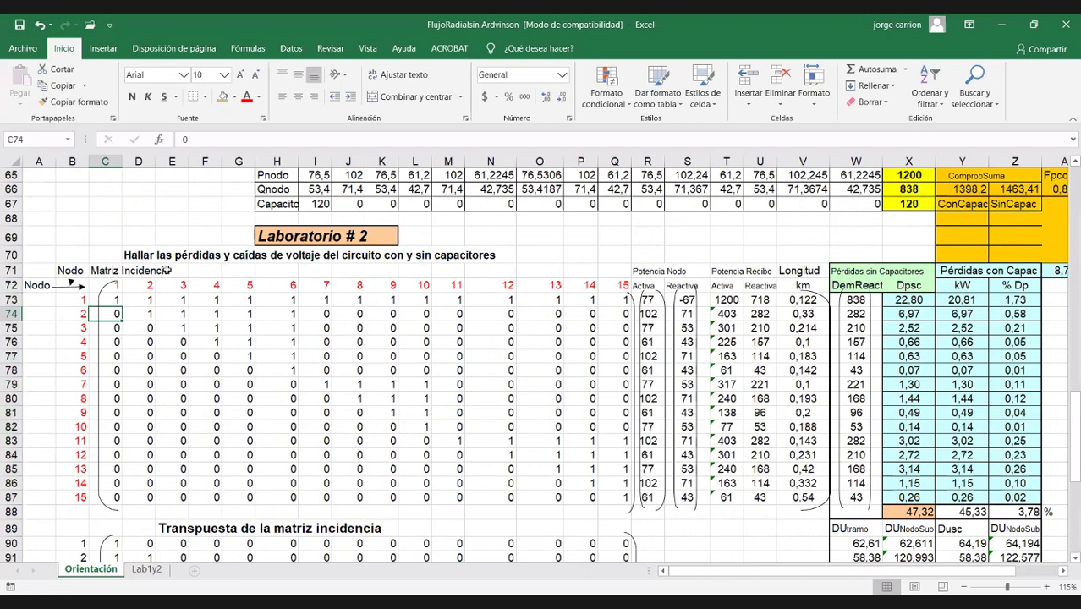
scroll(130, 203, up, 2)
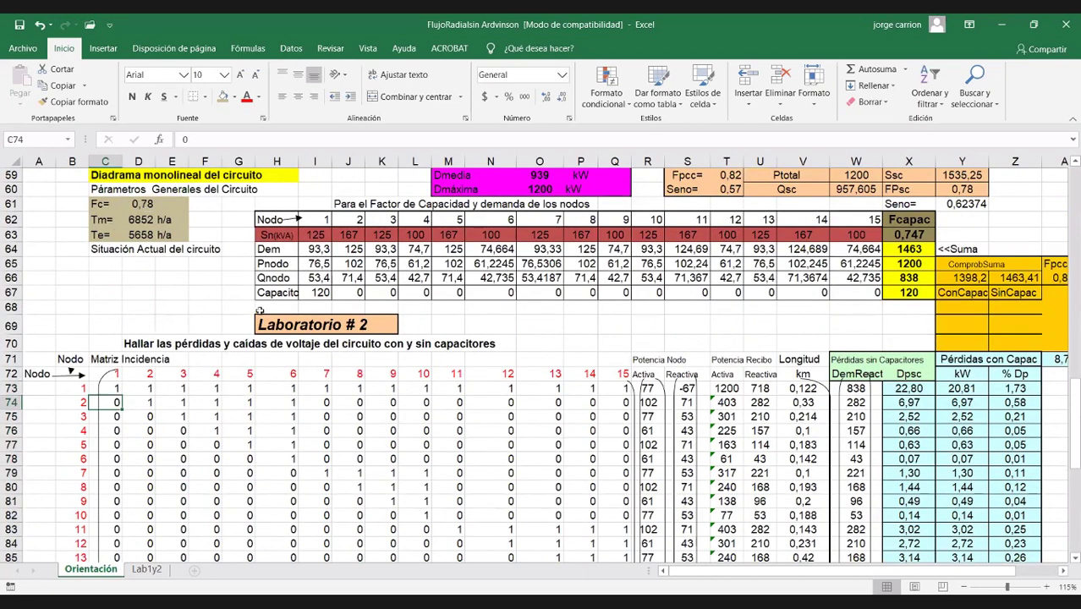
scroll(203, 314, up, 4)
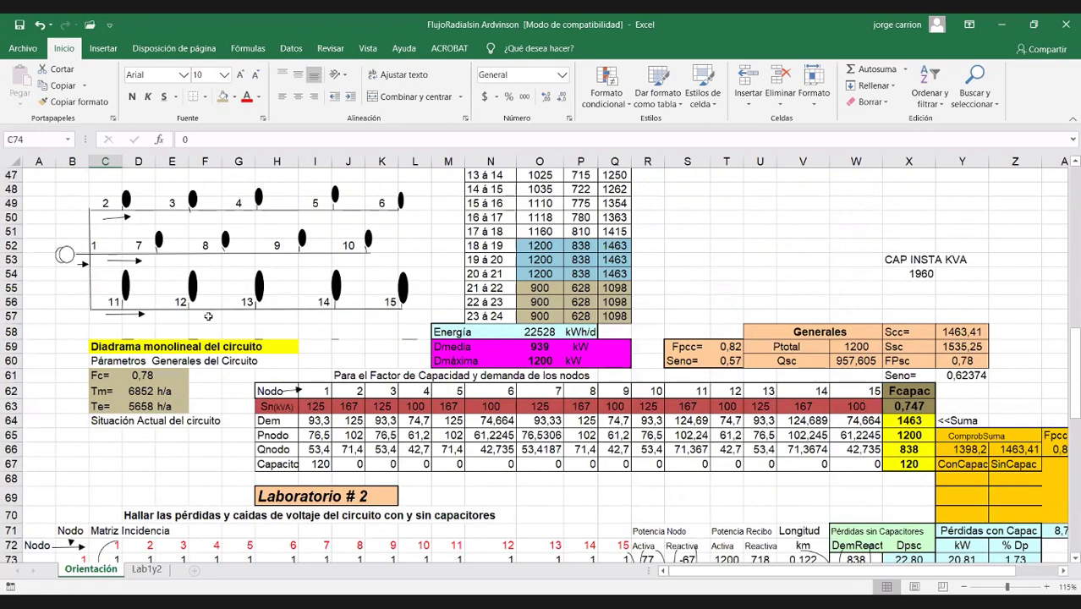
scroll(209, 317, down, 6)
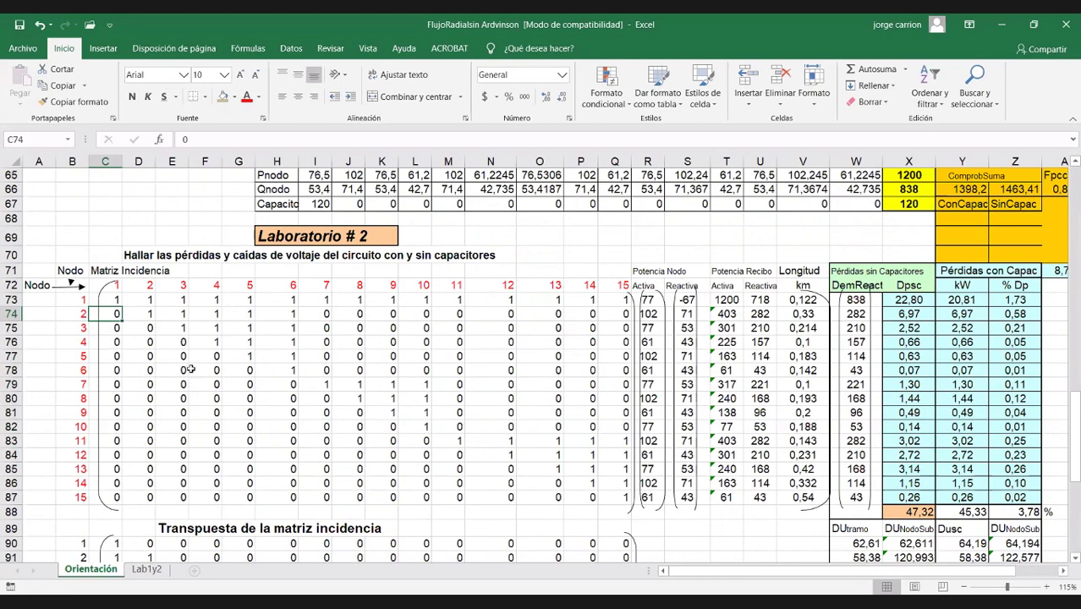
Shade each diagonal cell of the 15-node incidence matrix, from C73 to Q87, with the tan fill.
click(115, 301)
click(223, 96)
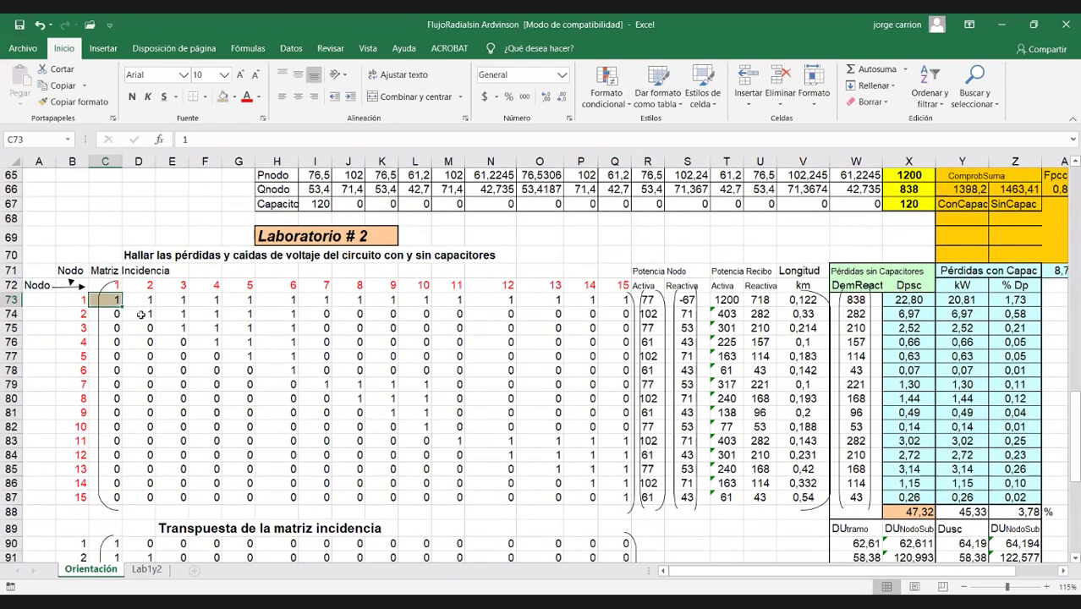
click(144, 314)
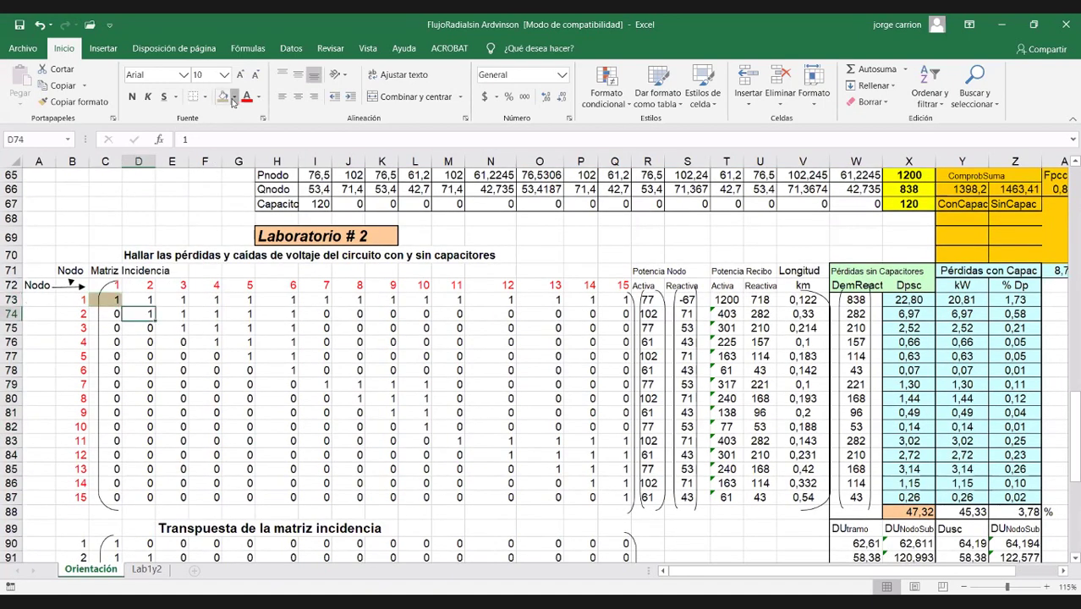
click(230, 96)
click(177, 329)
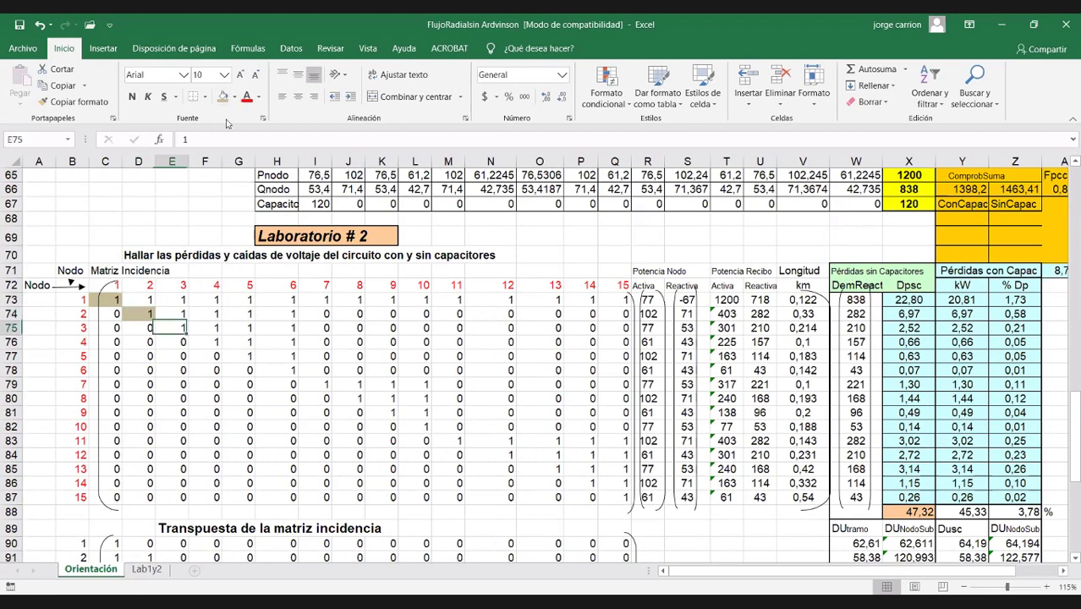
click(223, 96)
click(212, 342)
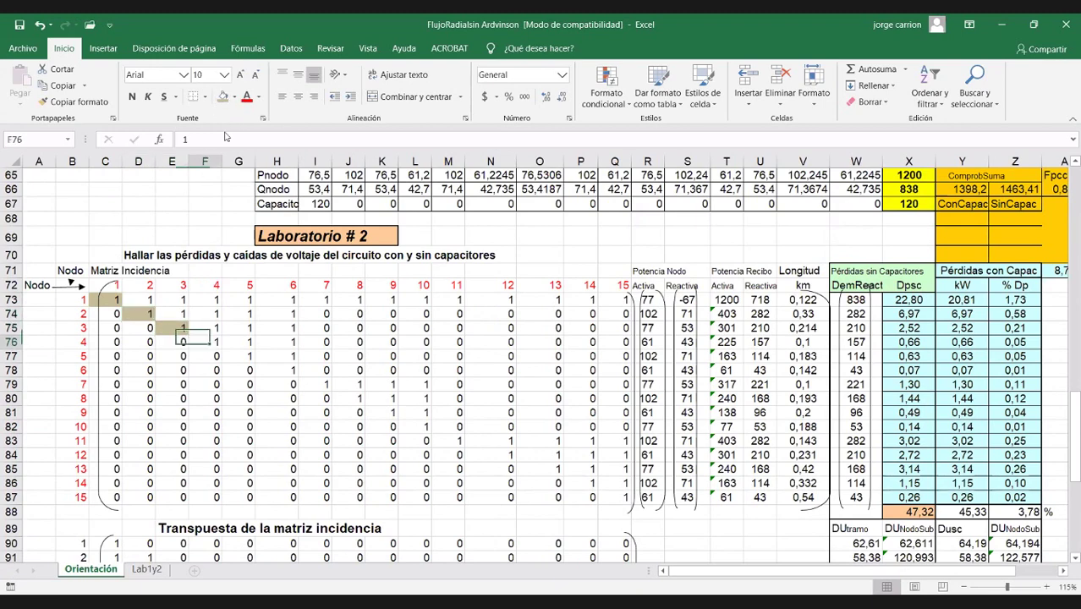
ctrl+click(243, 357)
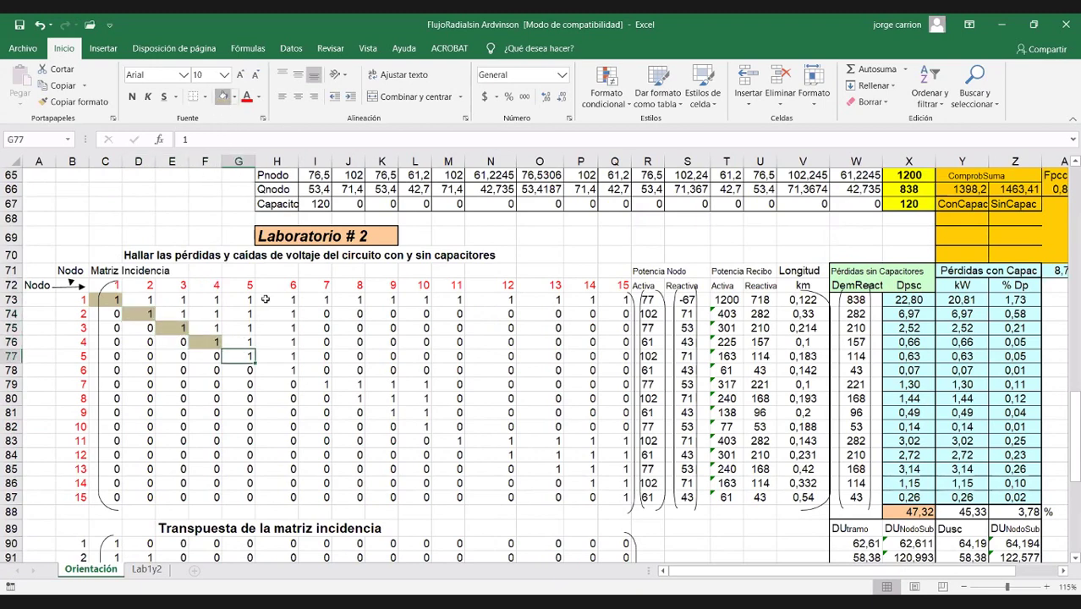
click(224, 97)
click(292, 370)
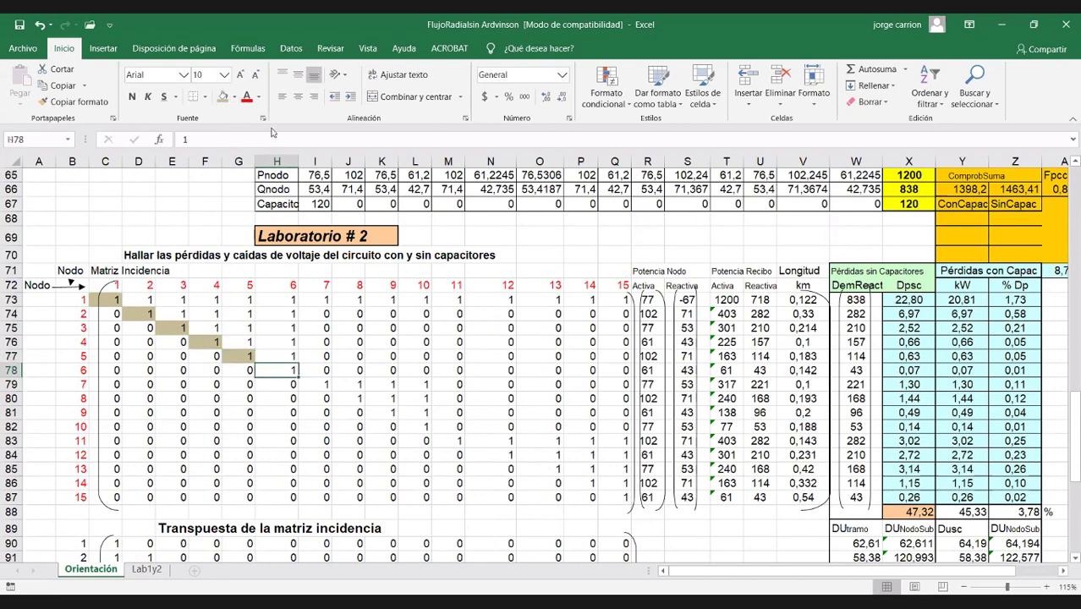
click(223, 97)
click(326, 384)
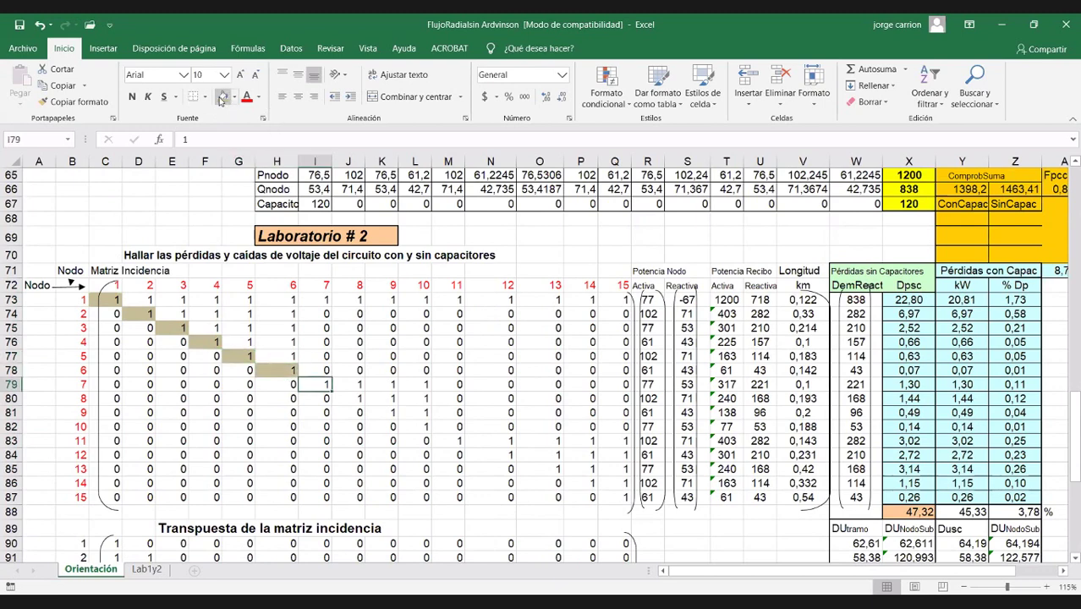
click(223, 97)
click(351, 399)
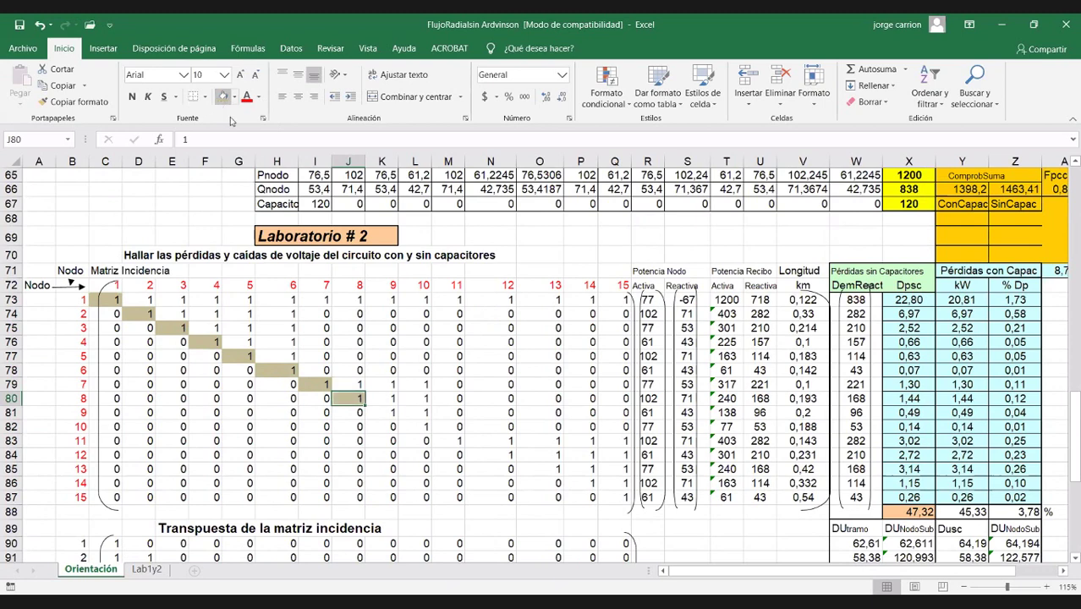
click(388, 415)
click(223, 96)
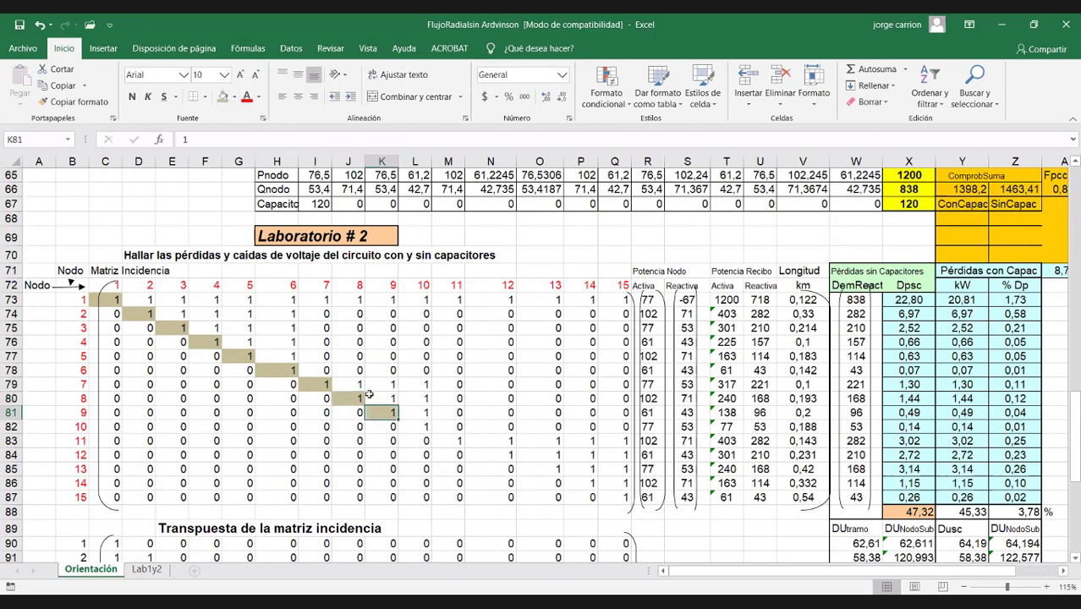
click(421, 428)
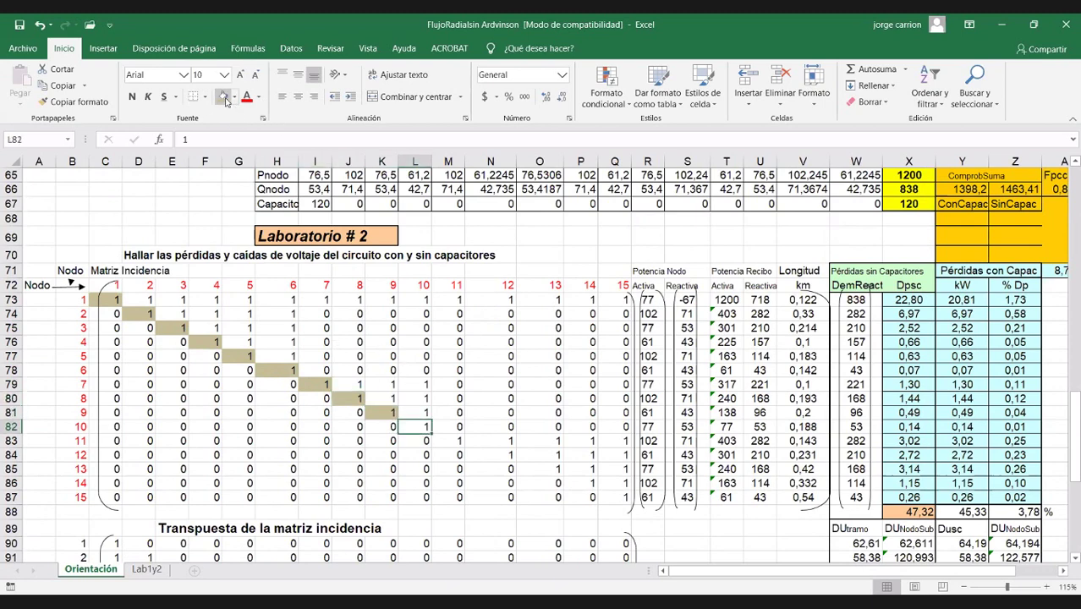
click(225, 98)
click(453, 441)
click(223, 97)
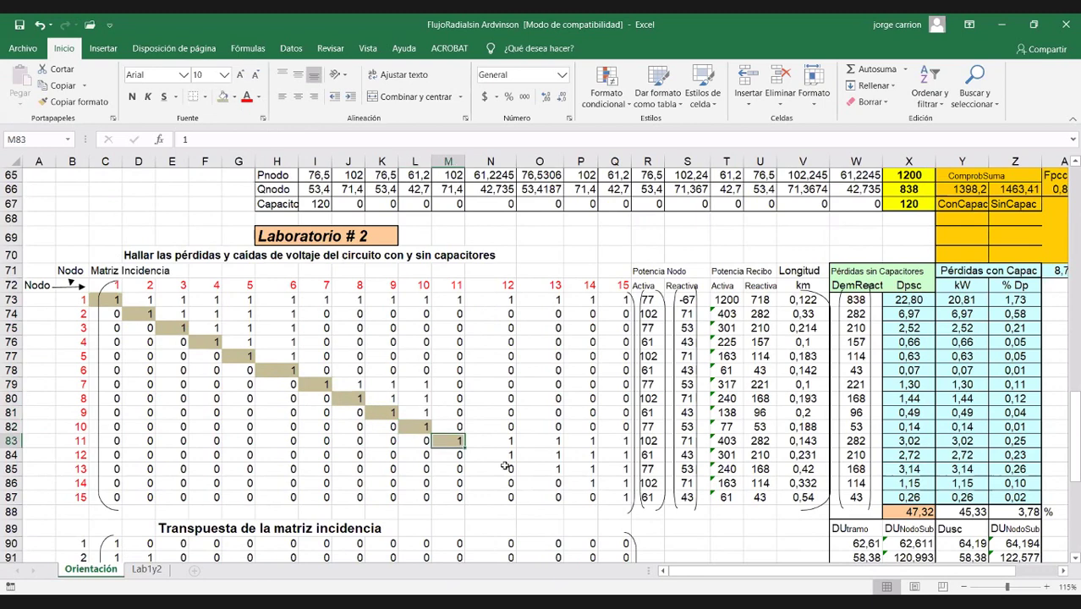
click(504, 457)
click(225, 98)
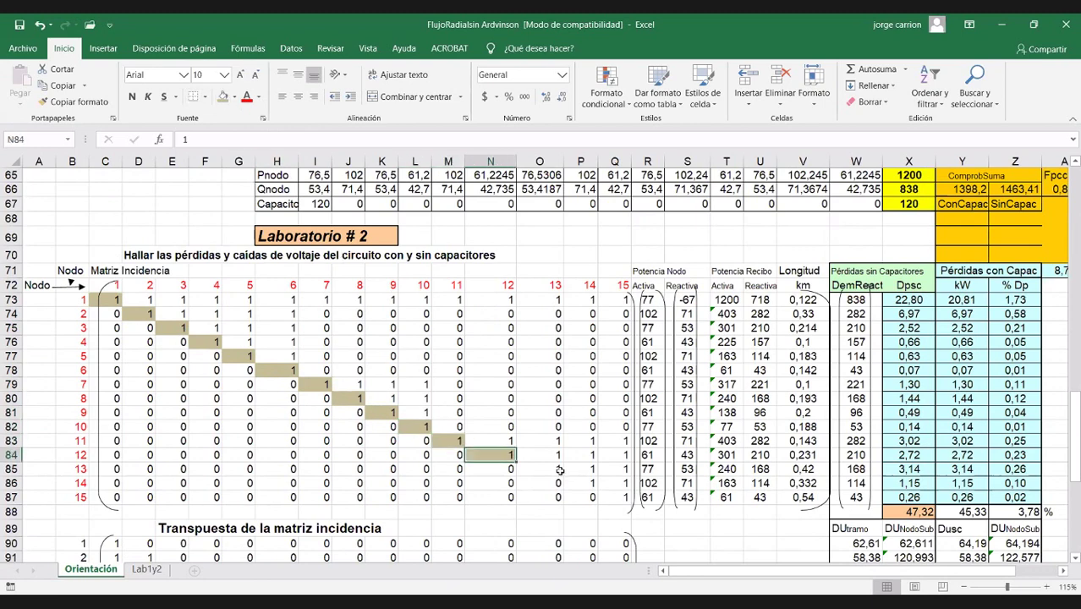
click(558, 469)
click(224, 97)
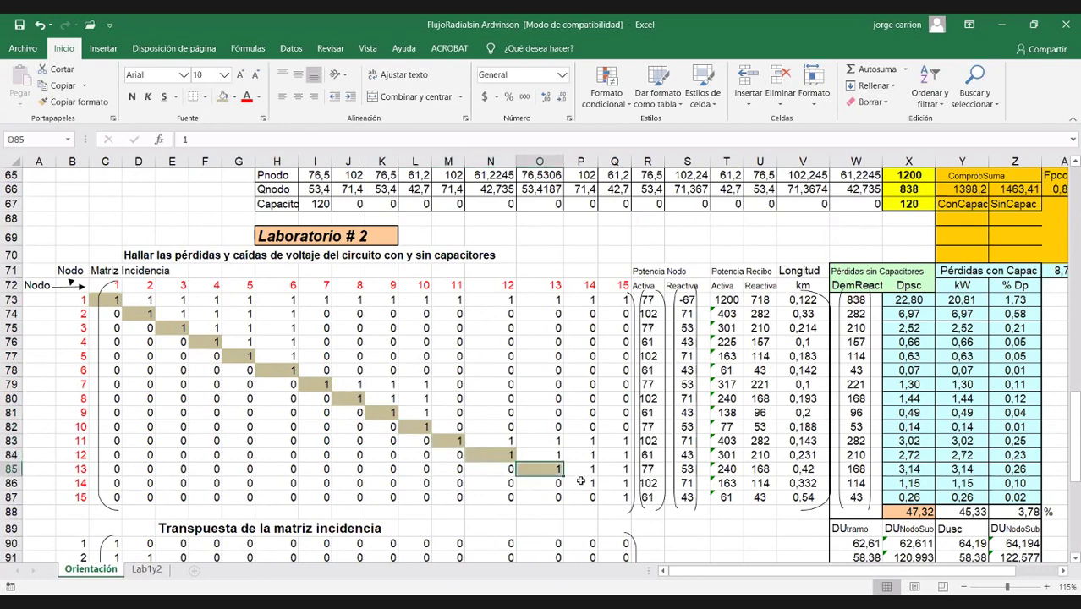
click(591, 483)
click(222, 98)
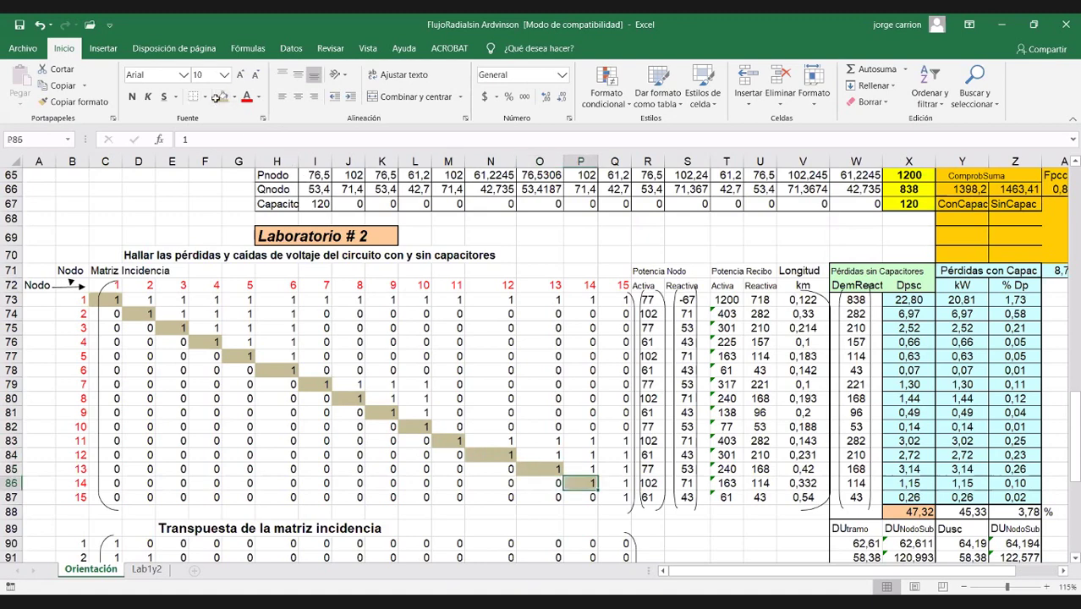
click(614, 498)
click(223, 97)
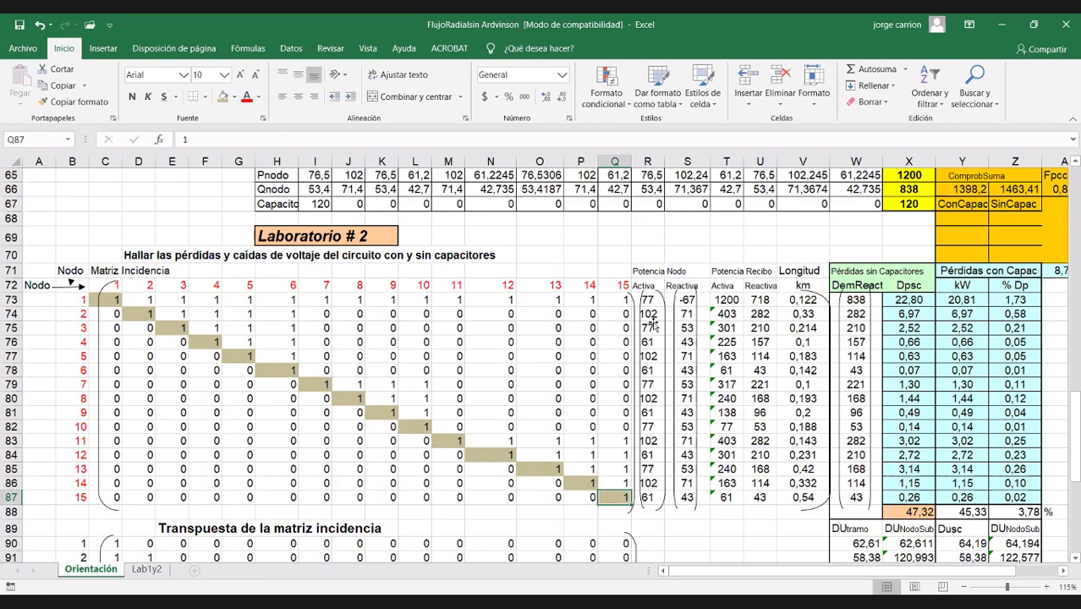
Compare the active node power column R73:R87 with the Pnodo row starting at I65.
scroll(651, 351, up, 1)
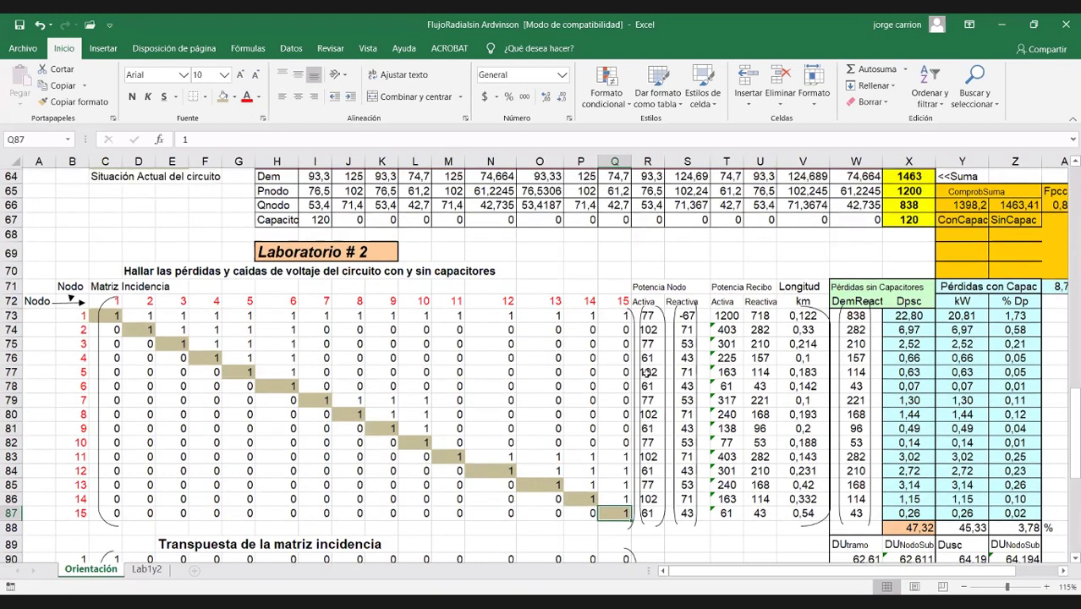
scroll(645, 371, up, 2)
click(648, 347)
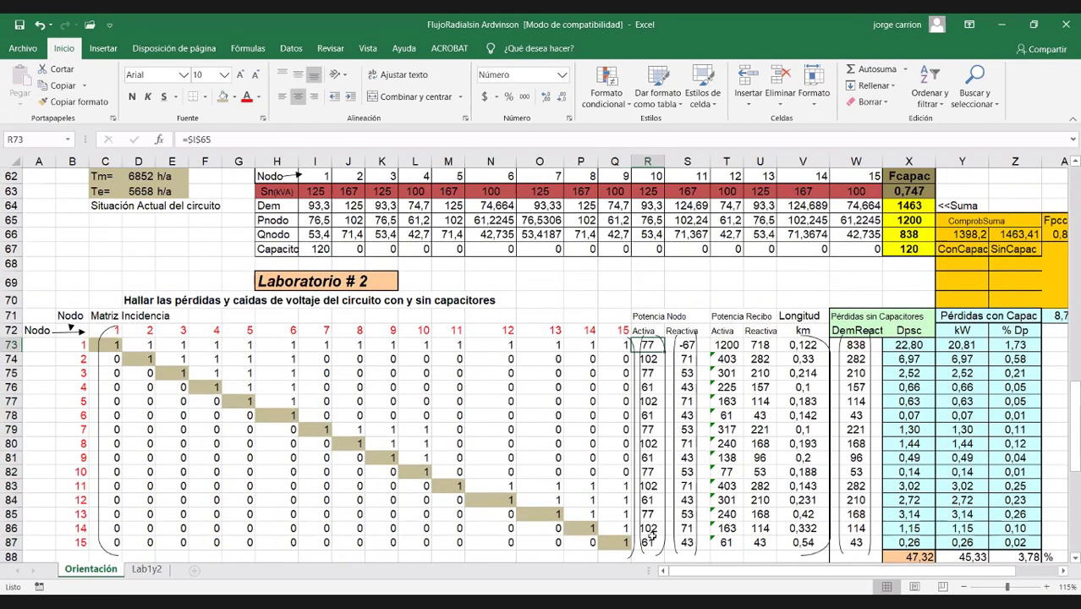
drag(648, 347, 652, 538)
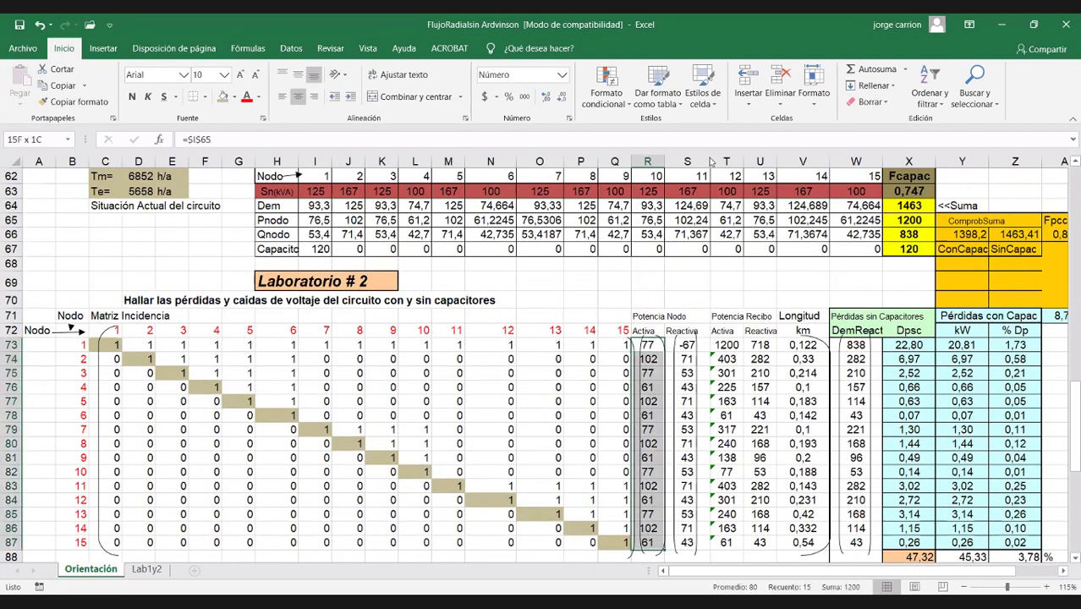
click(550, 98)
click(560, 98)
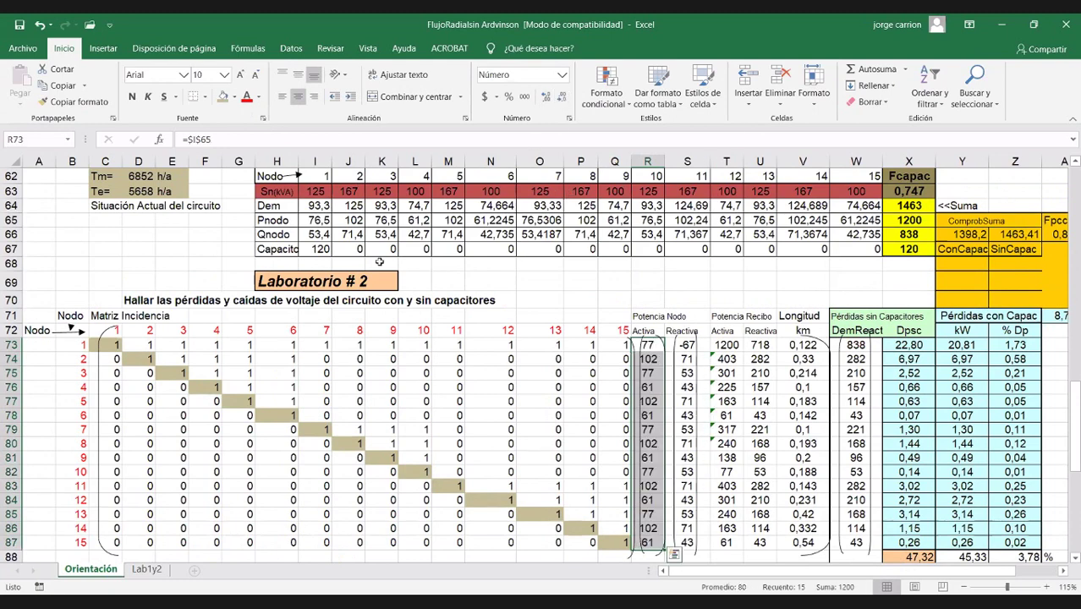
drag(309, 218, 843, 221)
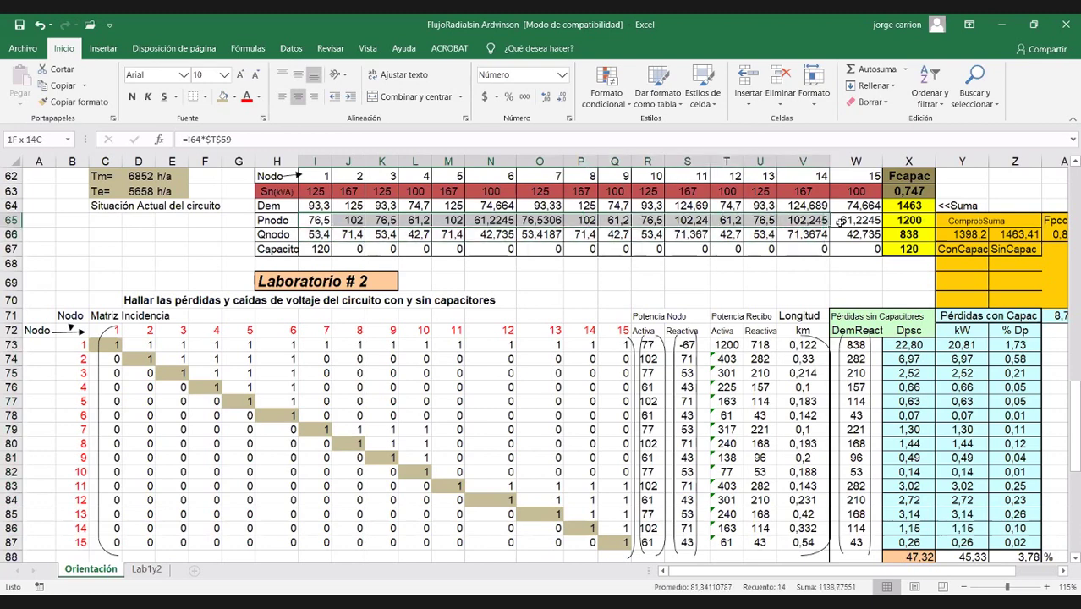
Inspect the formulas in R73 and R74 that link the active node powers to the Pnodo row.
click(651, 343)
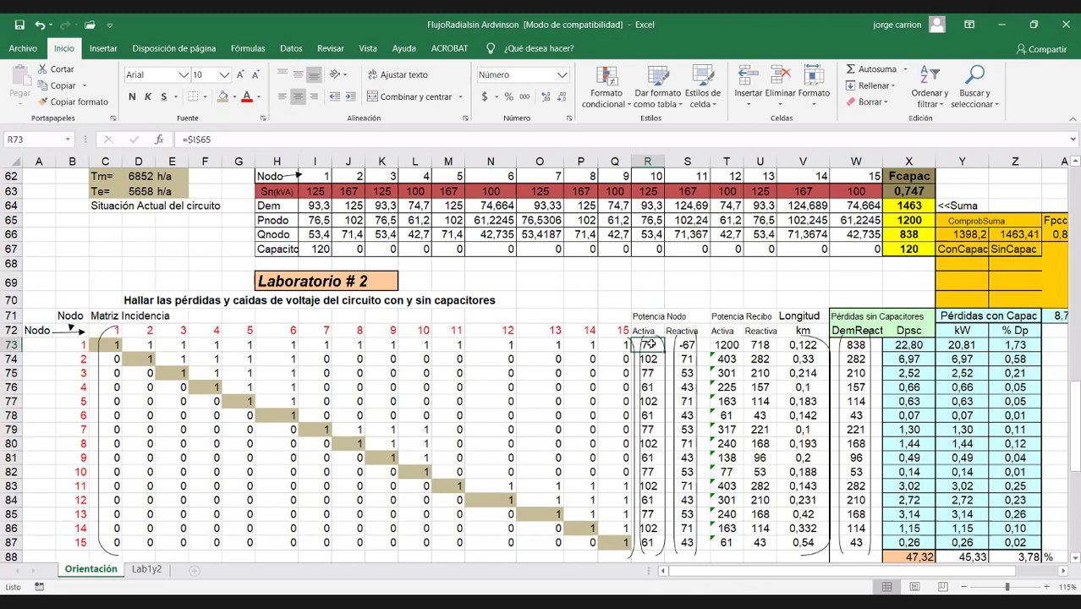
double_click(651, 343)
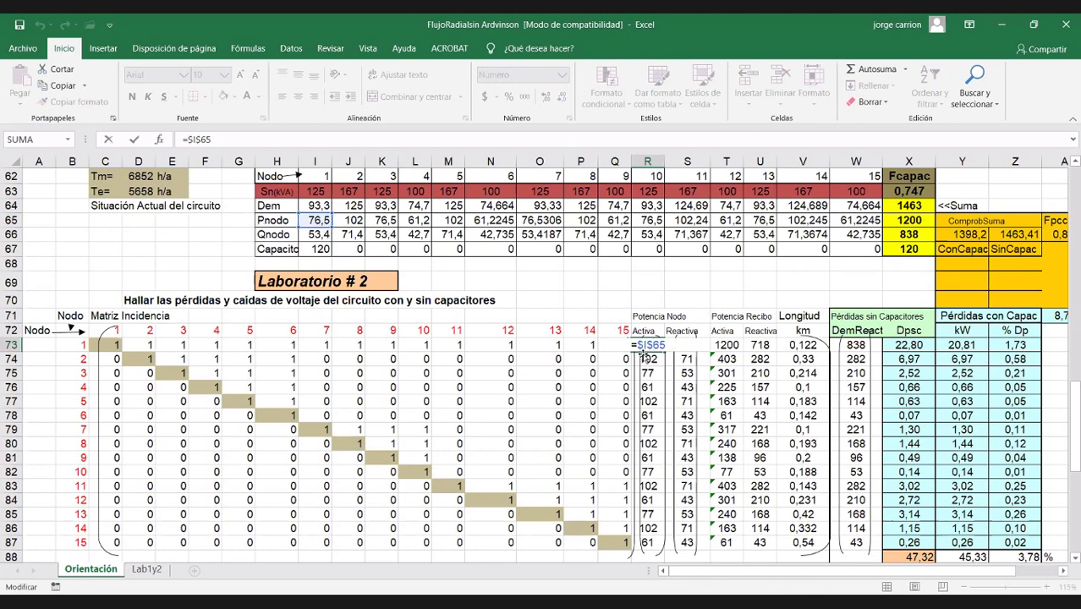
key(Return)
key(F2)
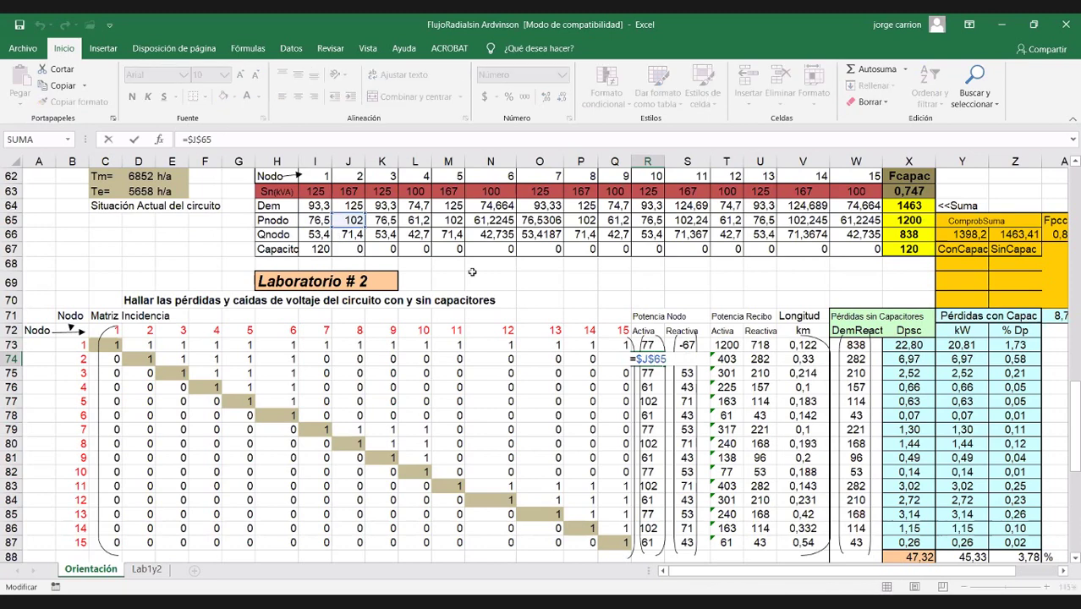
key(Return)
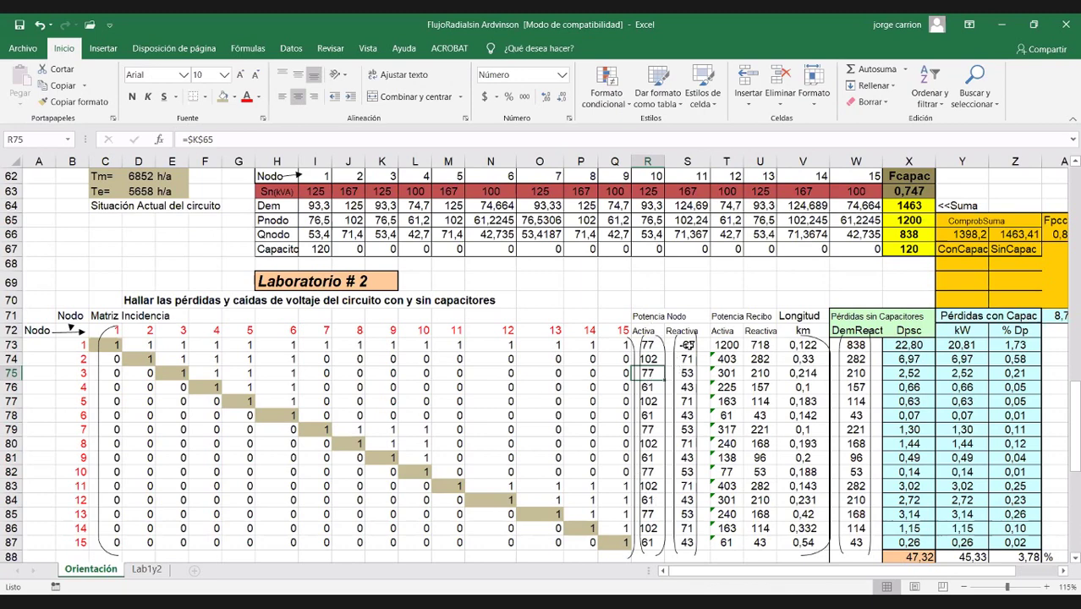
Remove the capacitor term from node 1's reactive power formula in S73, leaving =$I$66.
double_click(687, 345)
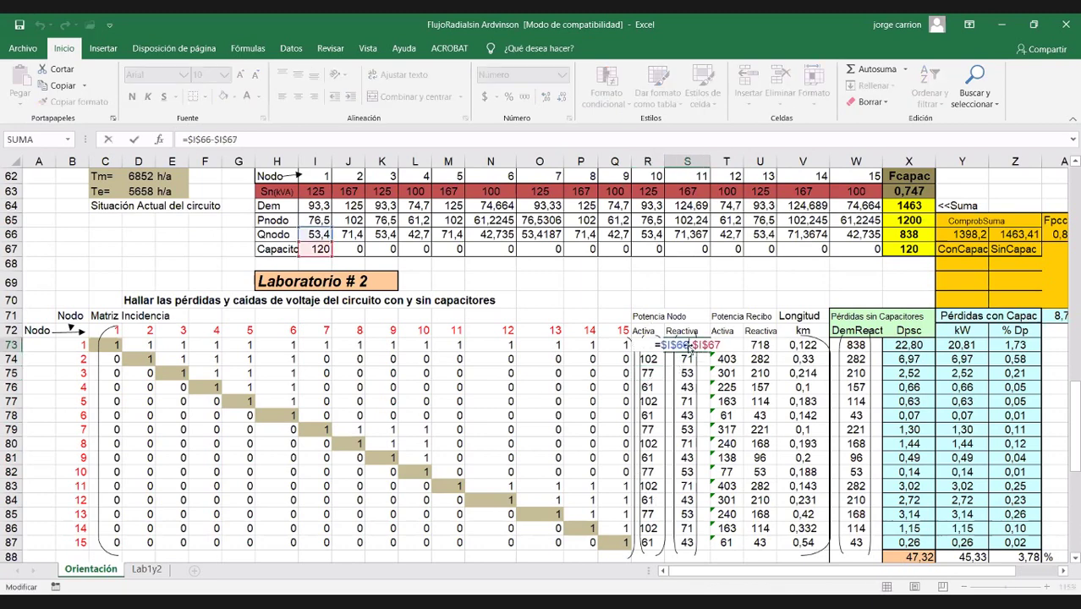
drag(720, 345, 692, 345)
key(BackSpace)
key(BackSpace)
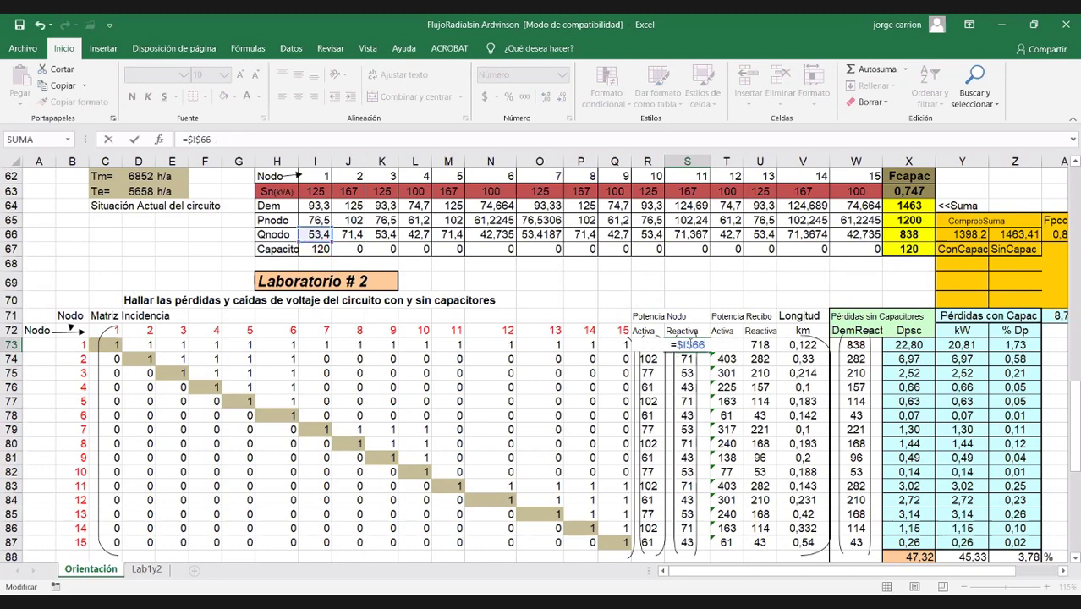
key(Return)
click(687, 345)
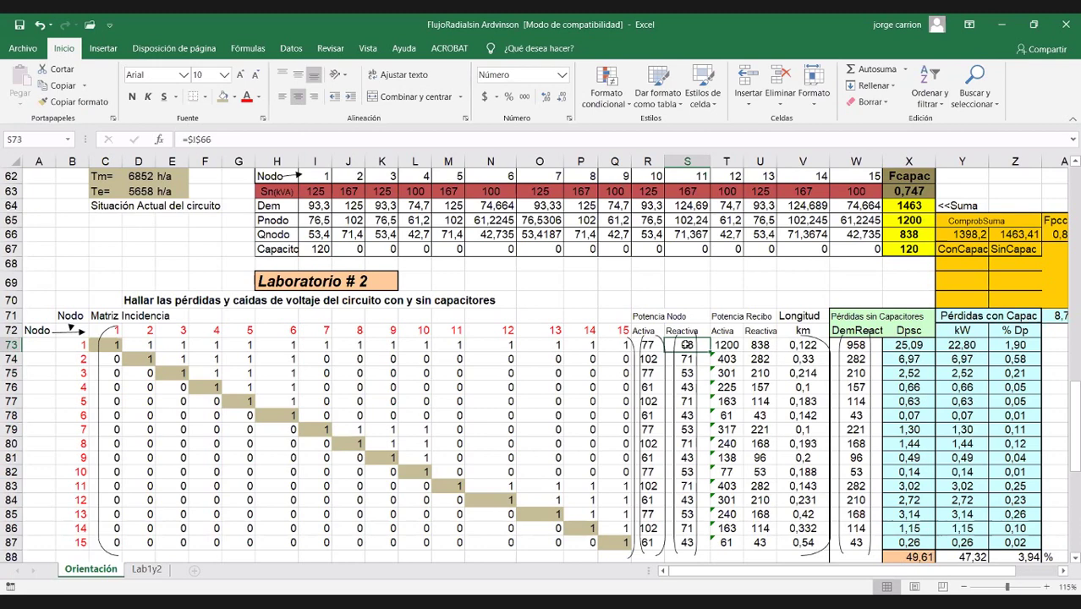
double_click(687, 345)
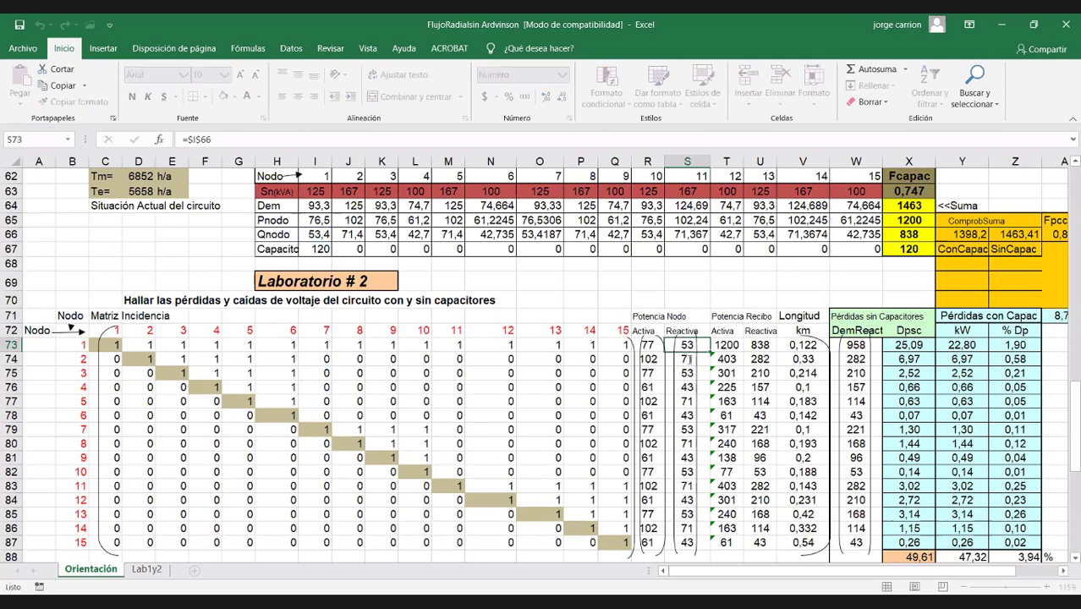
key(Return)
Remove the capacitor term from node 2's reactive power formula in S74, leaving =$J$66.
key(F2)
key(shift+Left)
key(shift+Left)
key(shift+Left)
key(shift+Left)
key(shift+Left)
key(shift+Left)
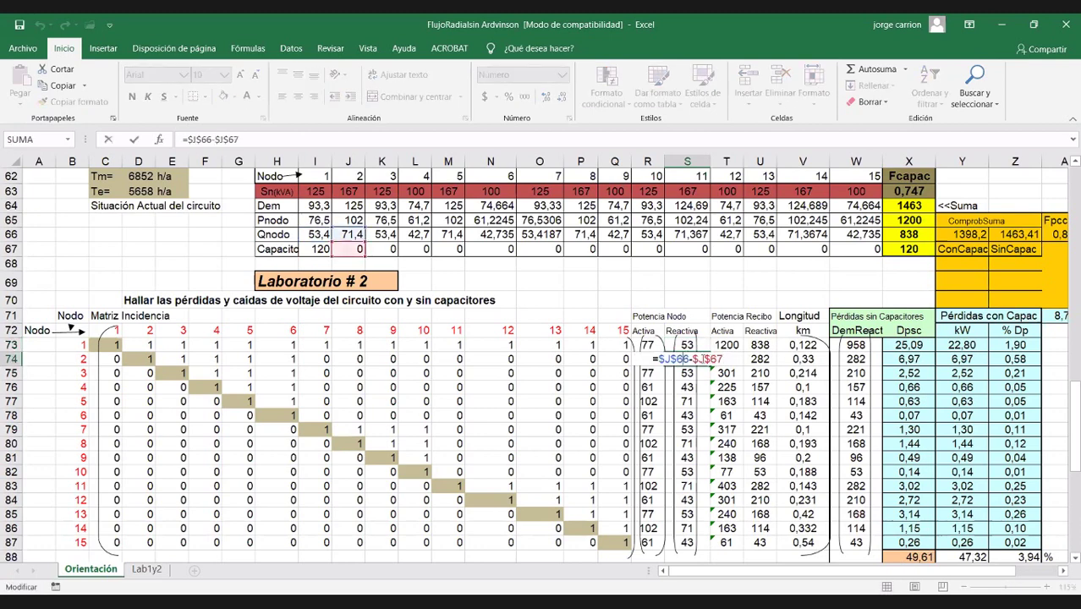
key(BackSpace)
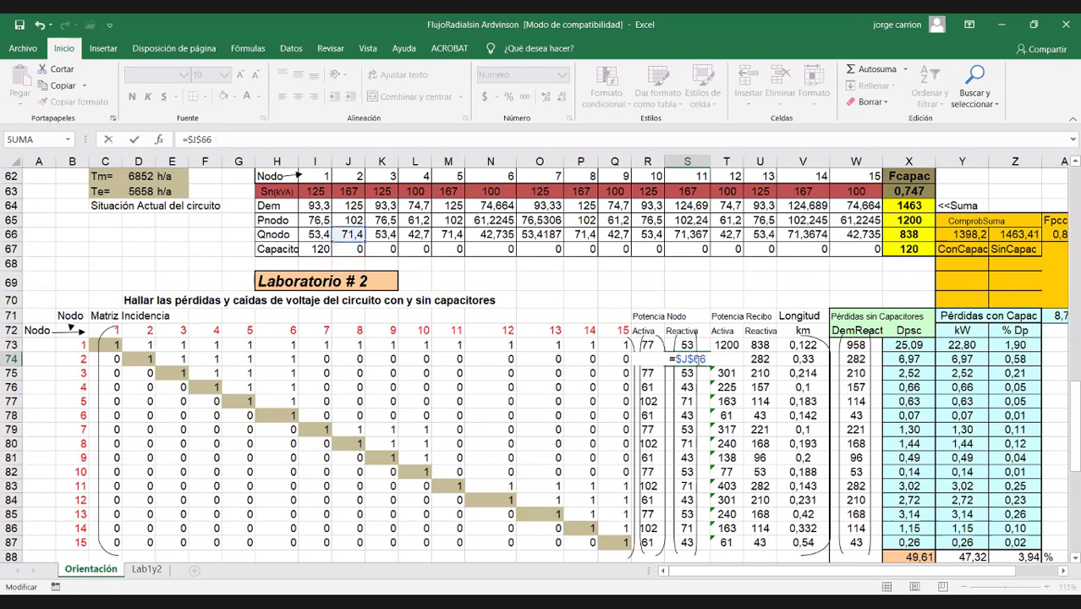
key(Return)
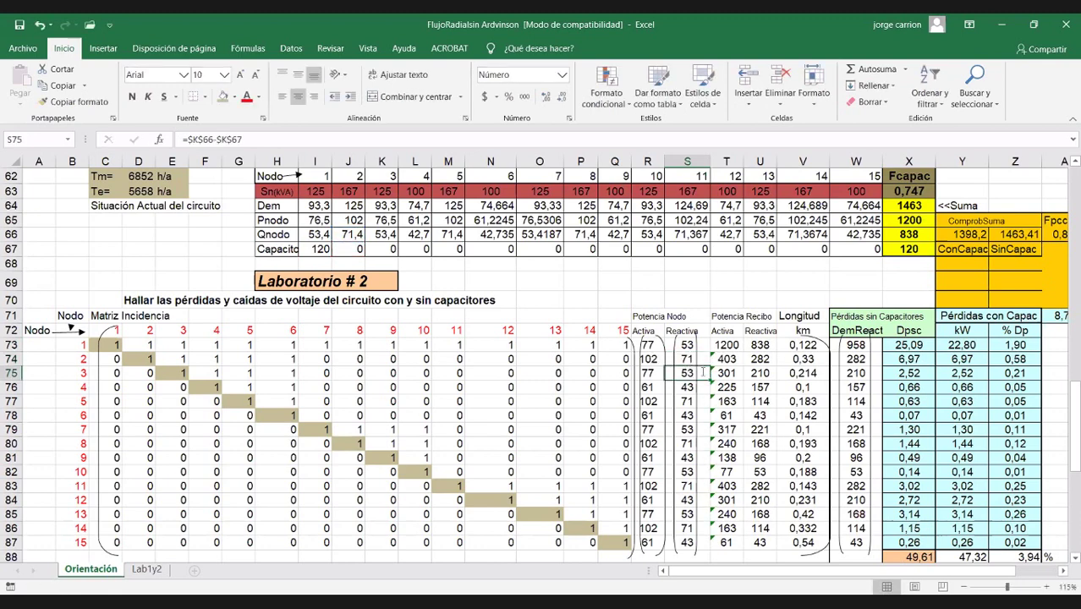
key(F2)
key(shift+Left)
key(shift+Left)
key(shift+Left)
key(shift+Left)
key(shift+Left)
key(shift+Left)
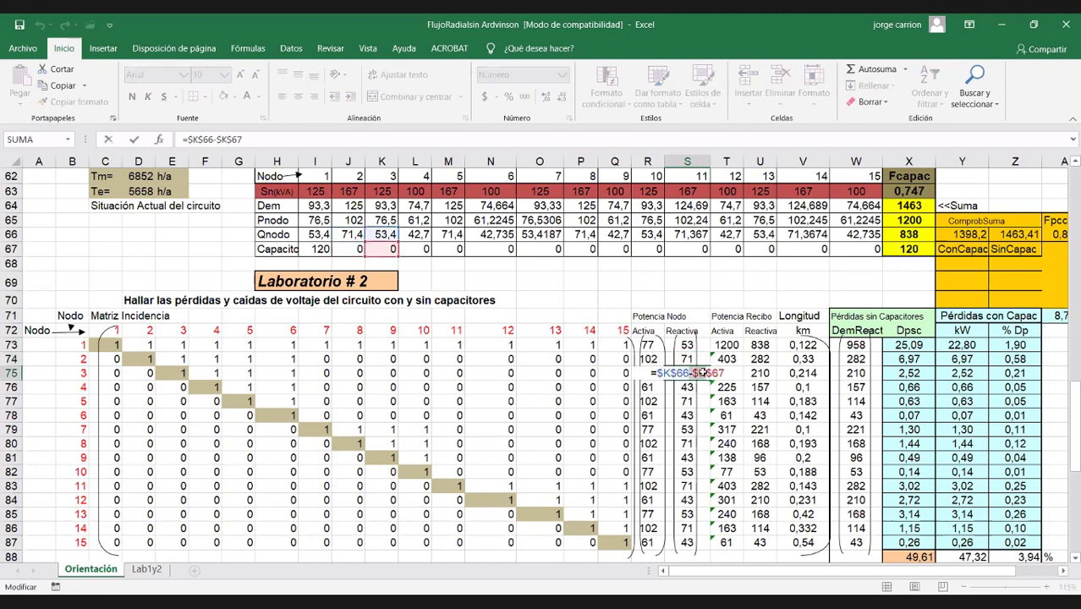
key(Escape)
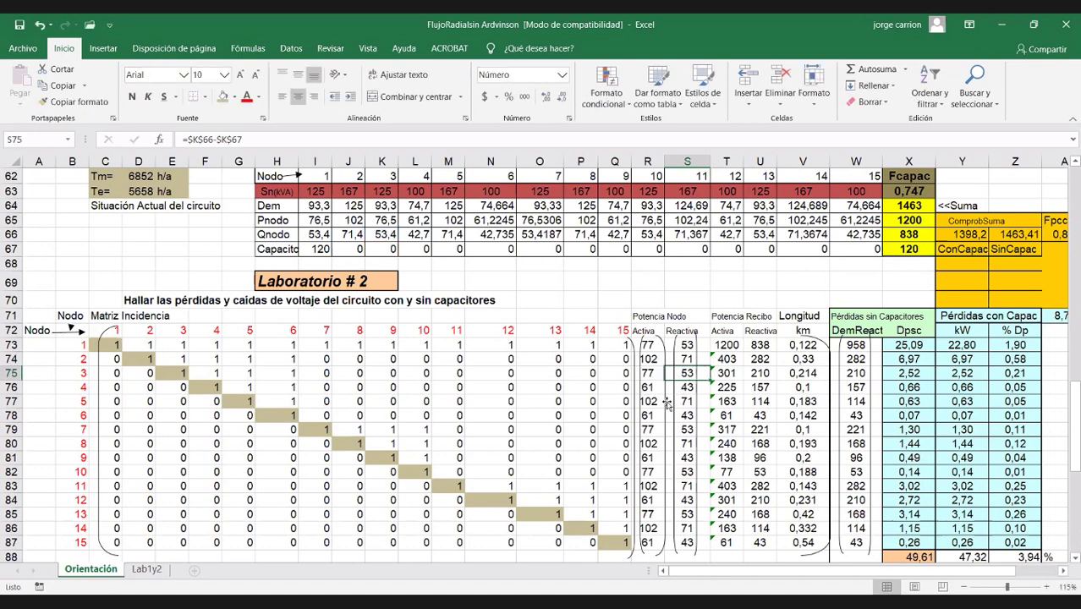
Merge and centre the Potencia Nodo heading across R71:S71 and fill it with blue.
click(725, 345)
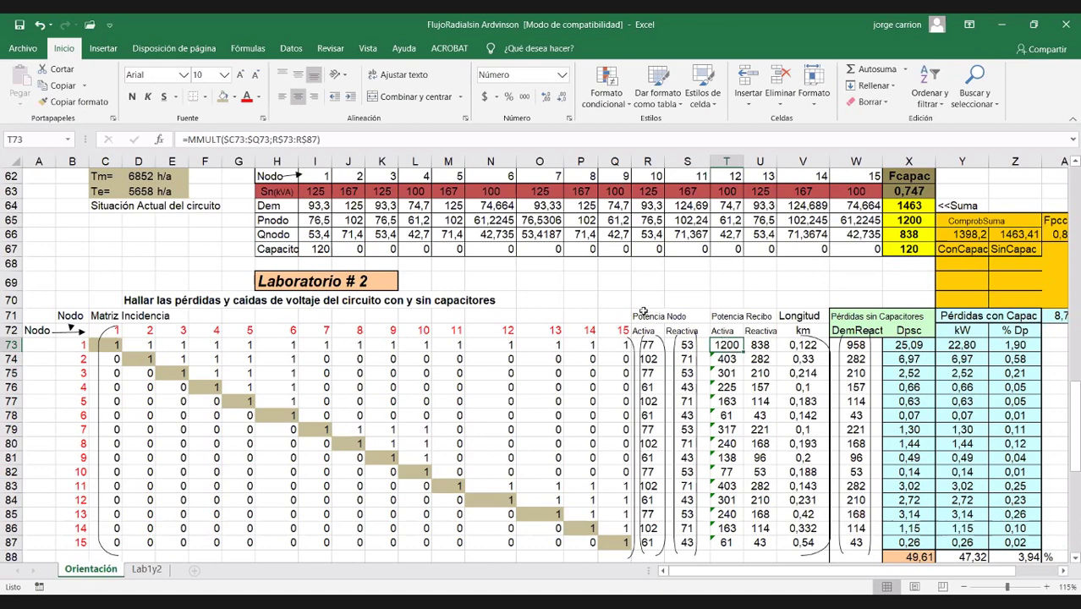
drag(643, 314, 684, 541)
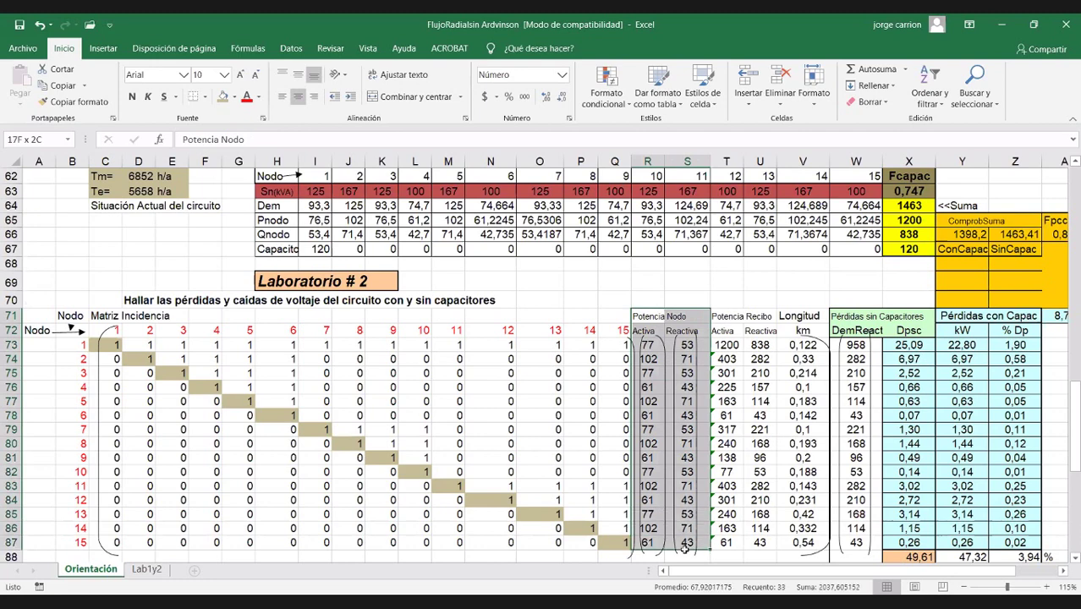
click(660, 314)
key(shift+Right)
click(410, 96)
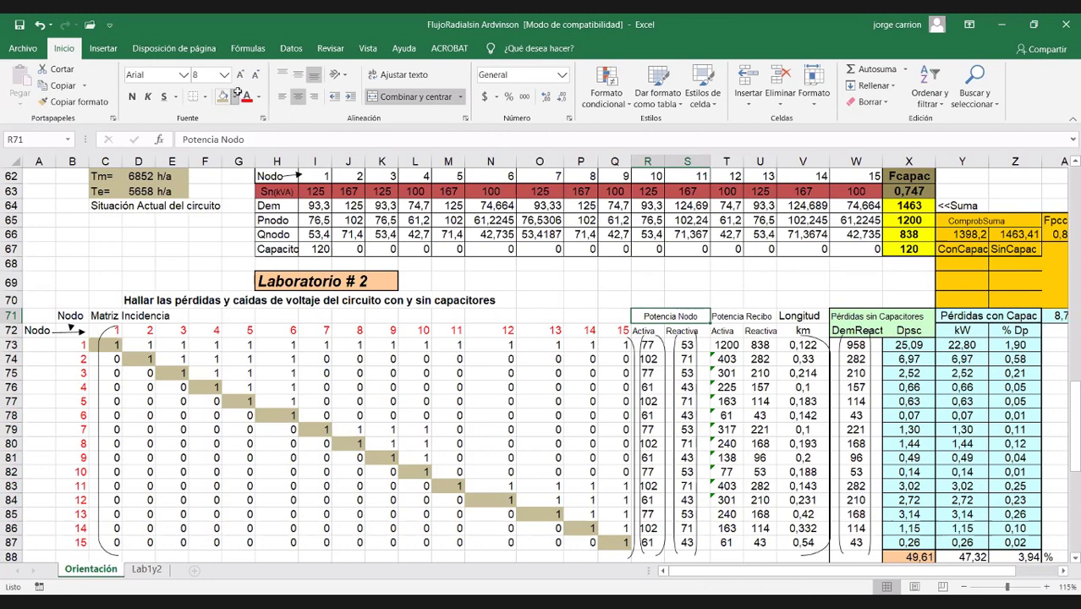
click(640, 338)
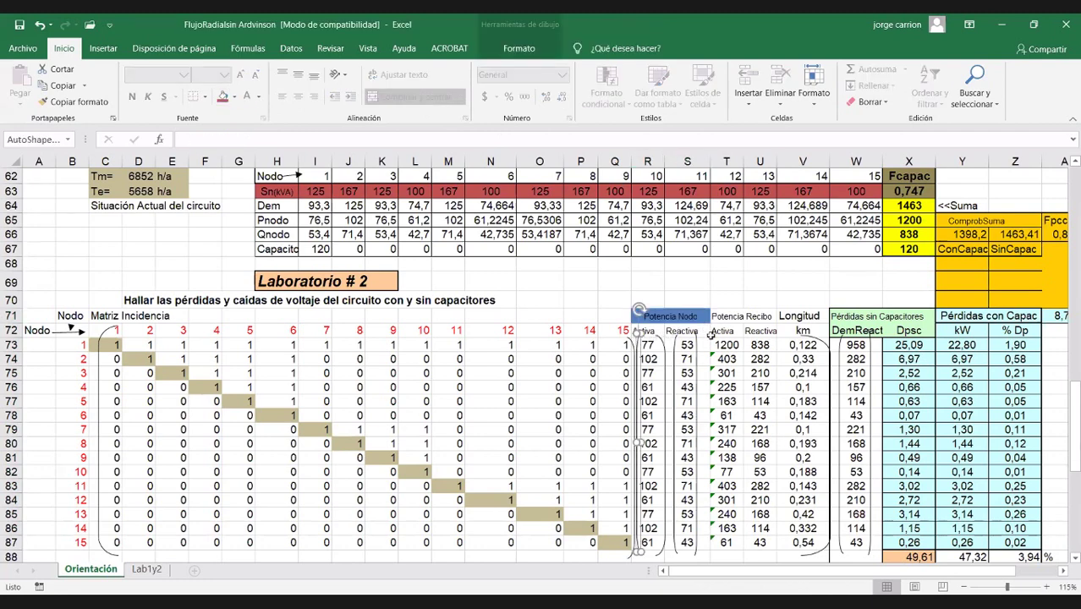
key(Escape)
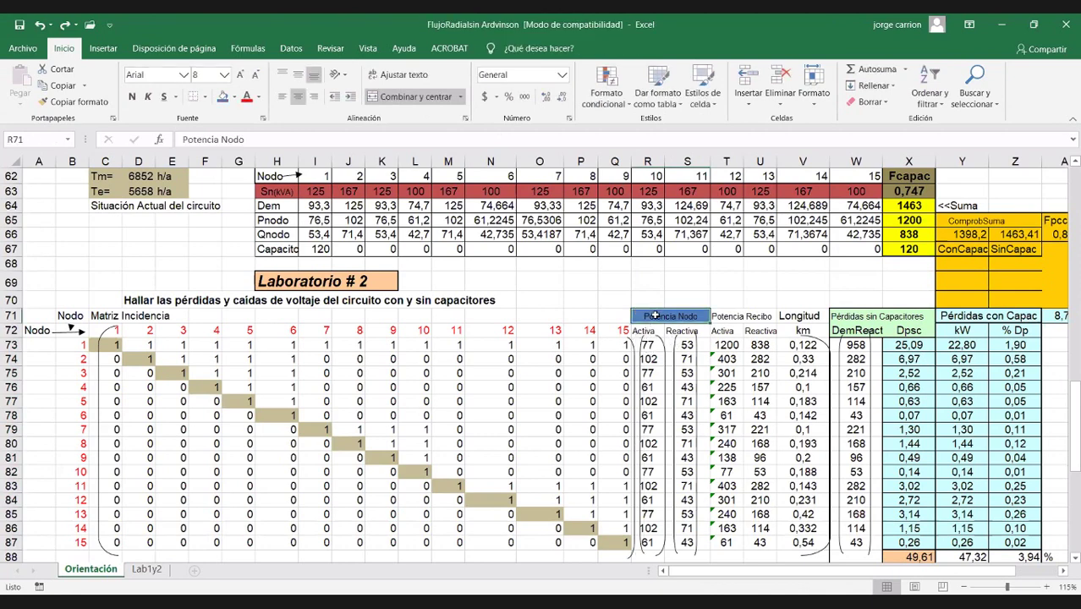
click(646, 330)
click(680, 330)
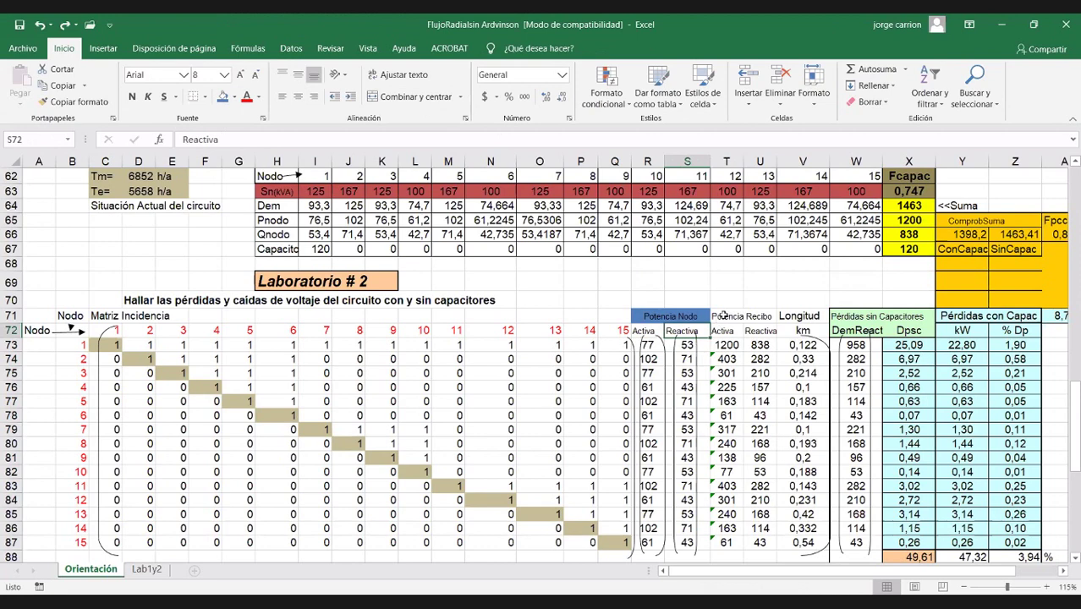
Fill the Potencia Recibo heading cells T71:U71 with light orange.
drag(726, 315, 761, 315)
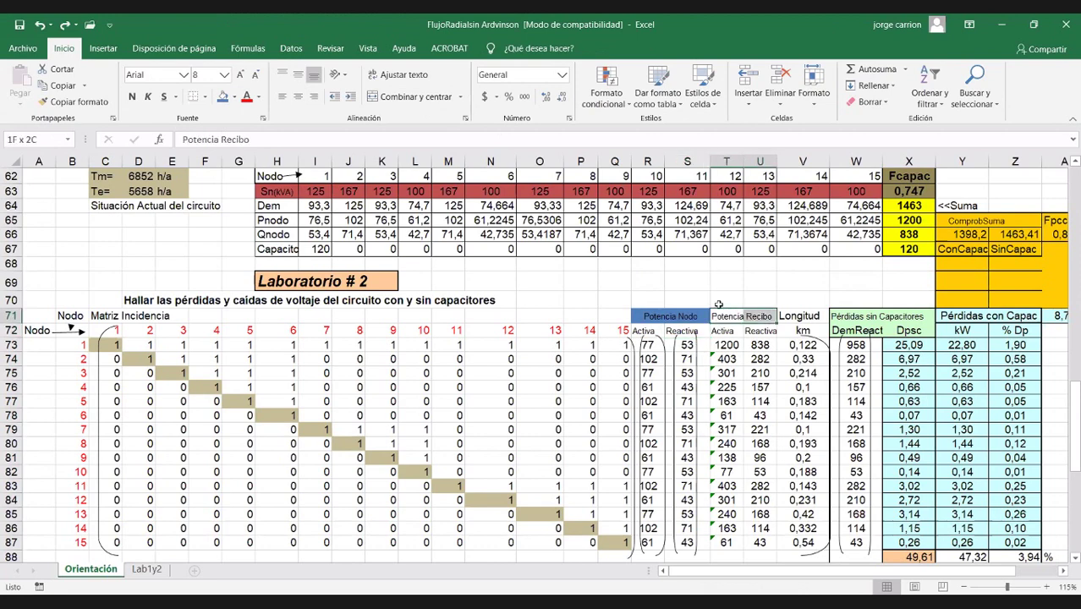
click(234, 98)
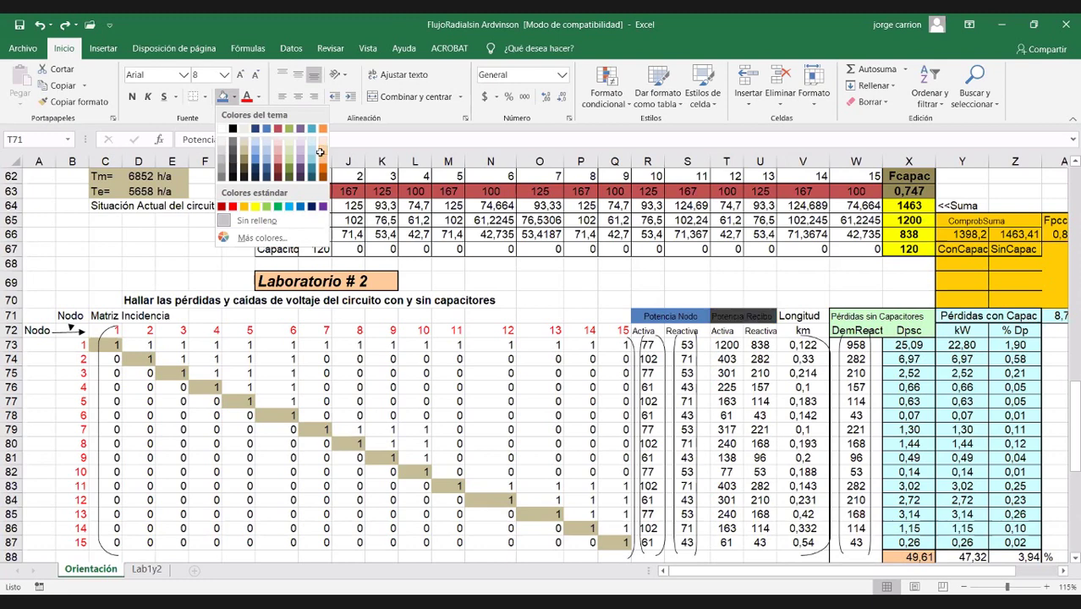
click(803, 280)
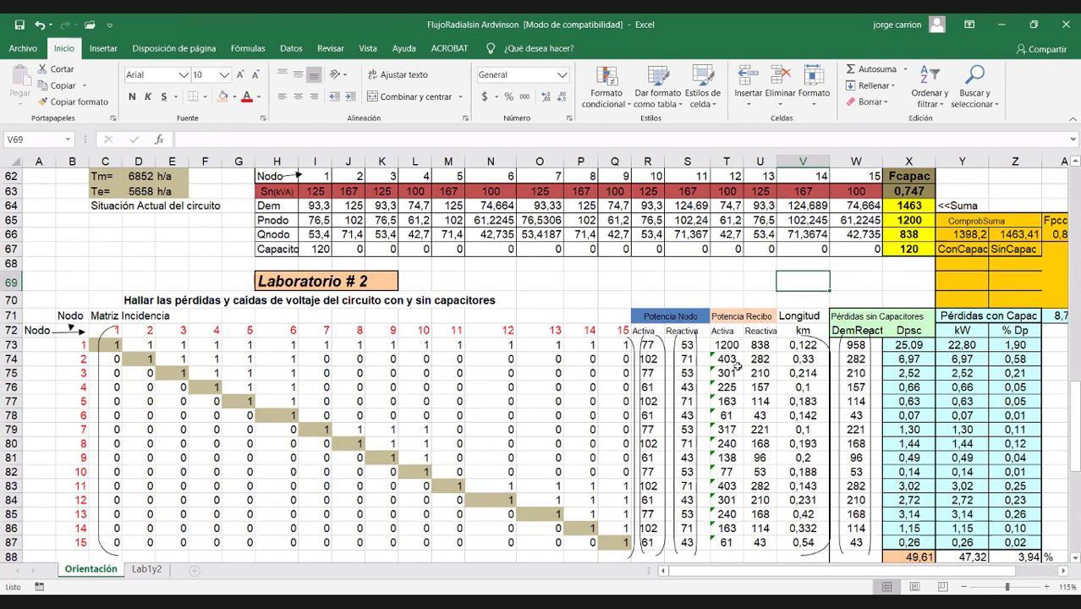
key(ctrl+z)
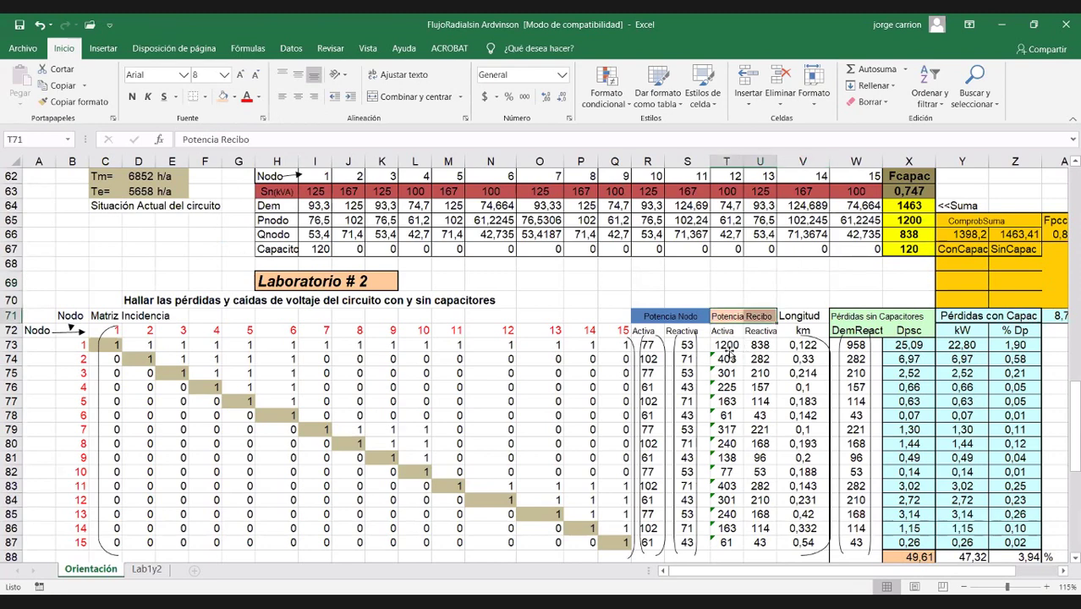
Compare the received active power formula in T73 with the circuit's single-line diagram and the matrix ranges it multiplies.
click(727, 347)
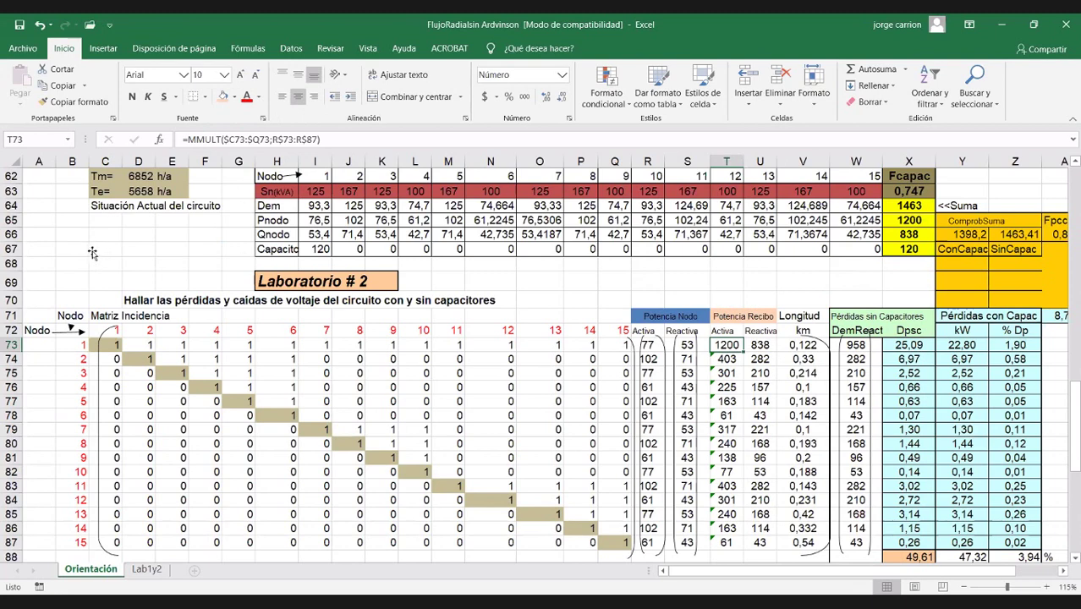
scroll(216, 208, up, 5)
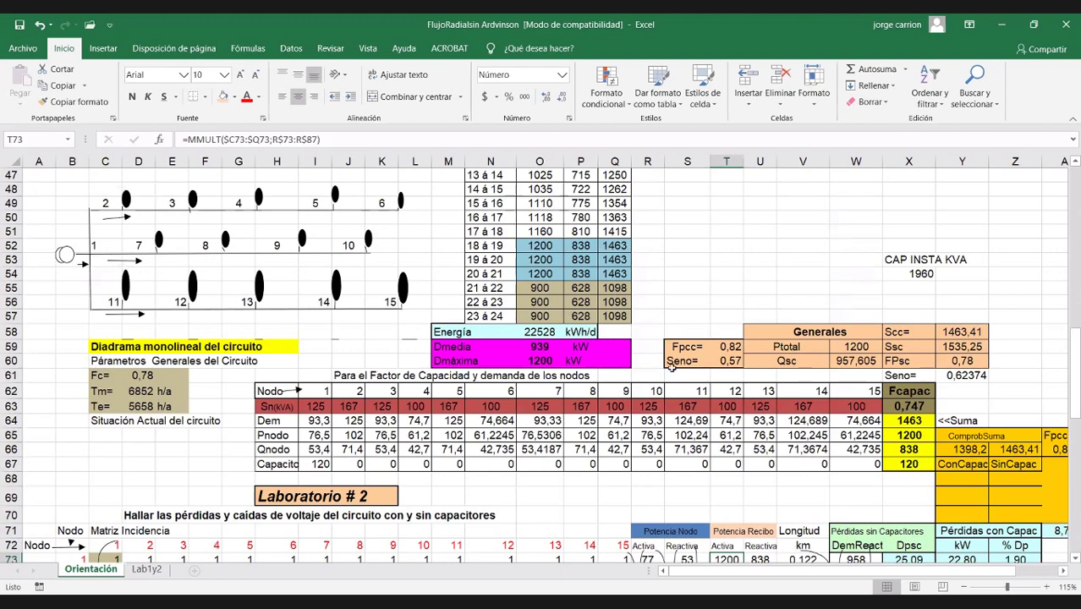
scroll(730, 297, down, 6)
double_click(730, 298)
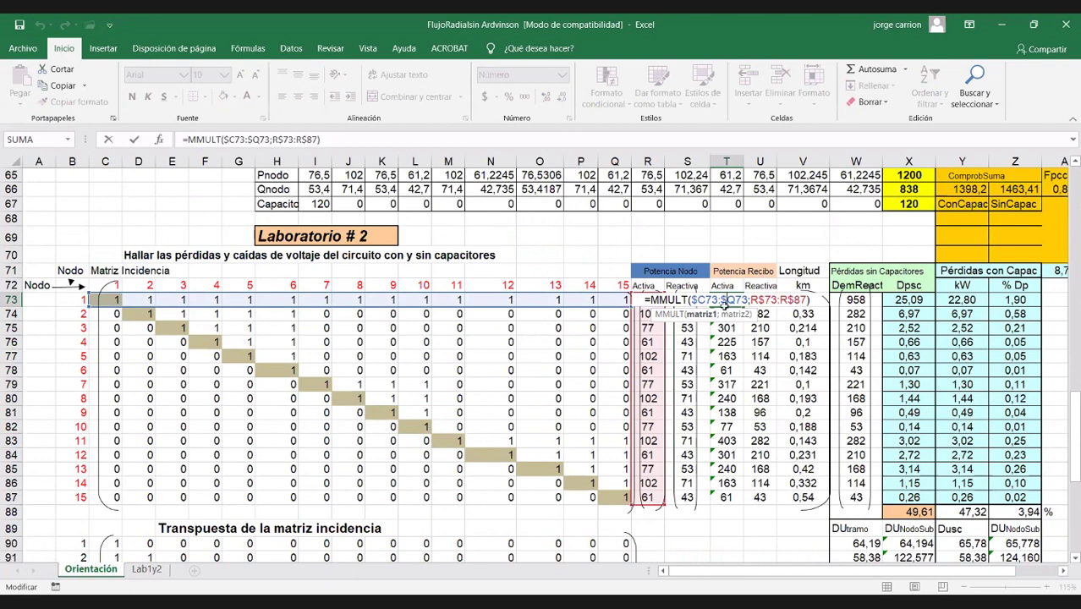
click(725, 299)
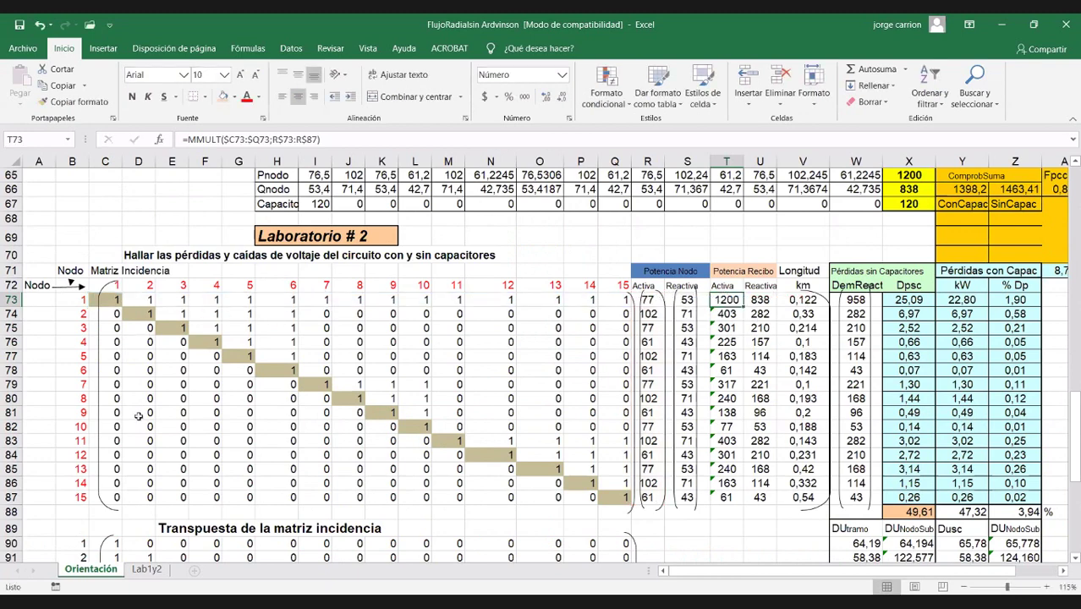
Inspect the MMULT formulas in T74 and T87 that give the received active power of nodes 2 and 15.
scroll(595, 312, up, 1)
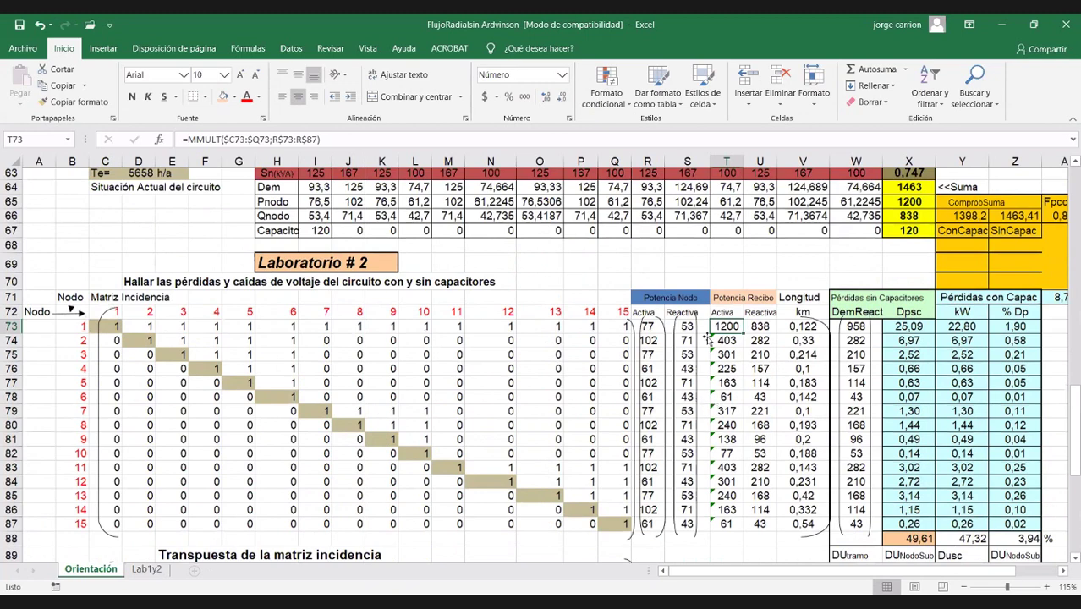
scroll(728, 316, up, 6)
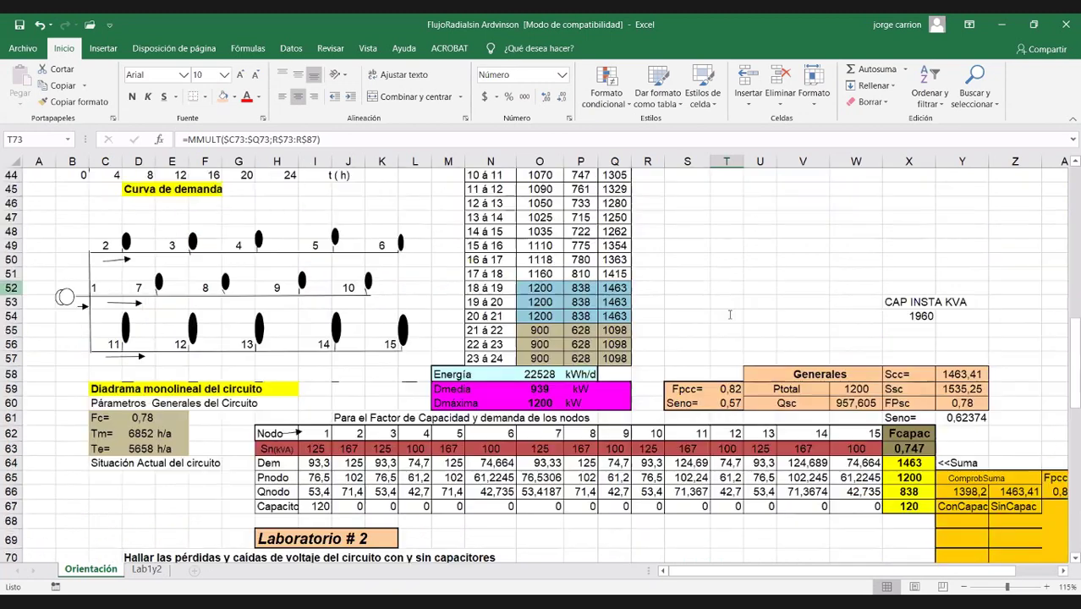
scroll(676, 349, down, 7)
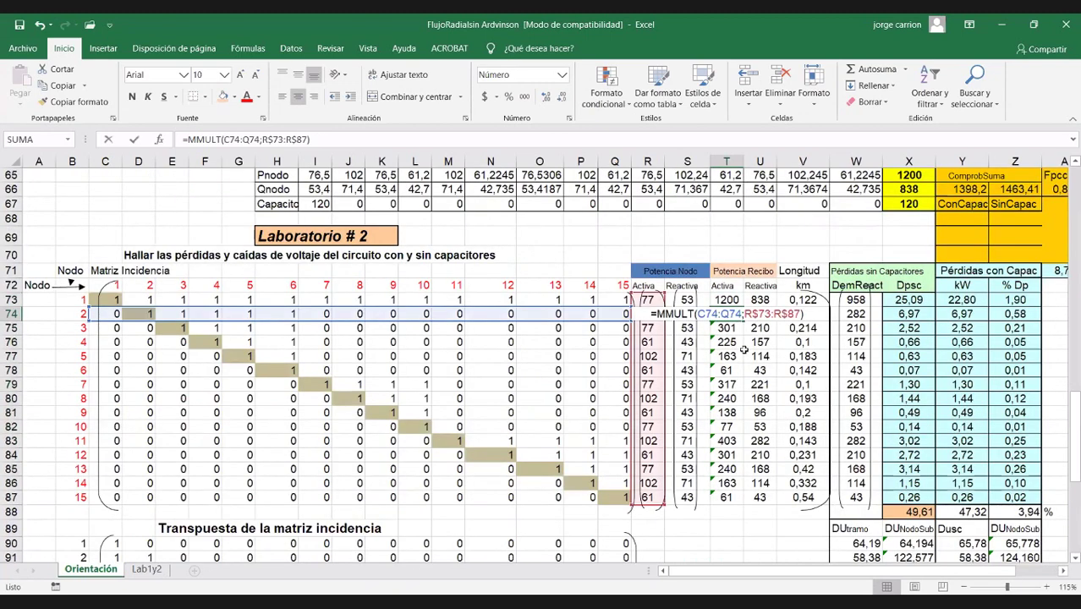
click(726, 500)
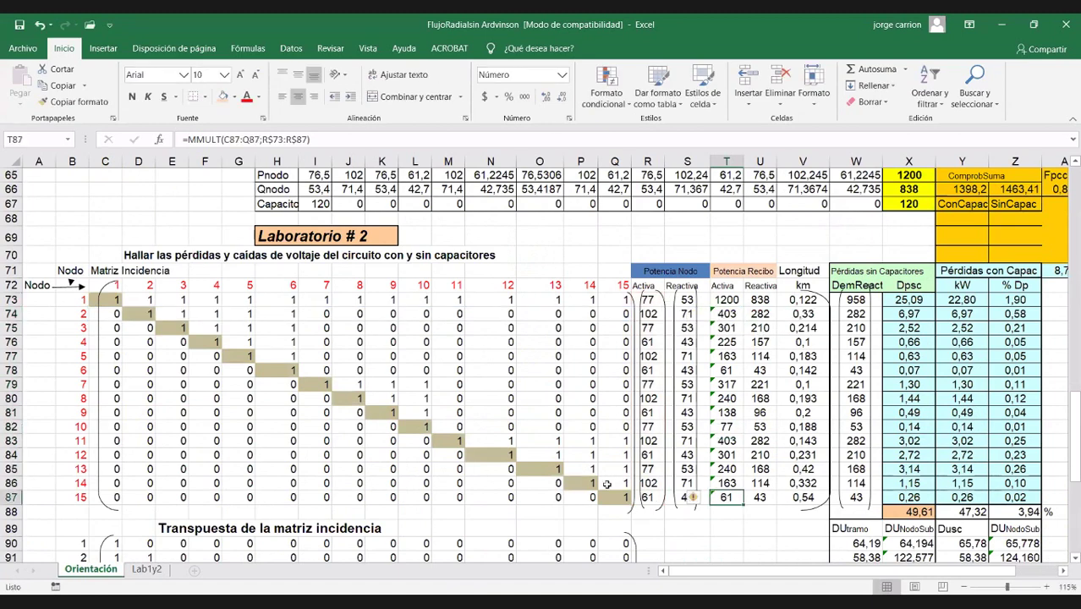
key(F2)
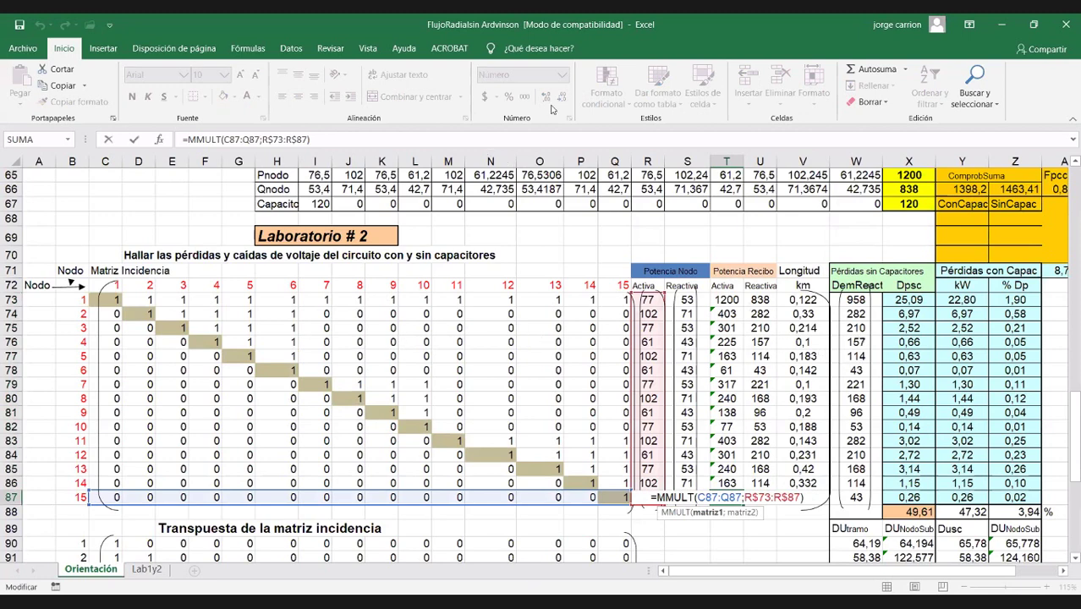
Format the Dem, Pnodo and Qnodo values in I64:W66 to show no decimals.
key(Escape)
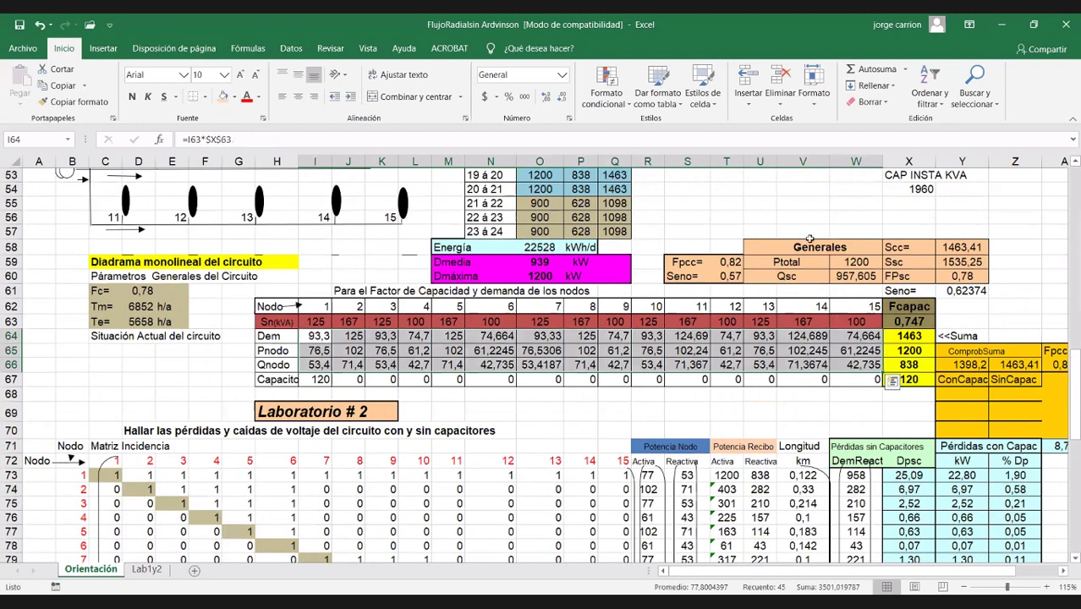
scroll(791, 368, down, 3)
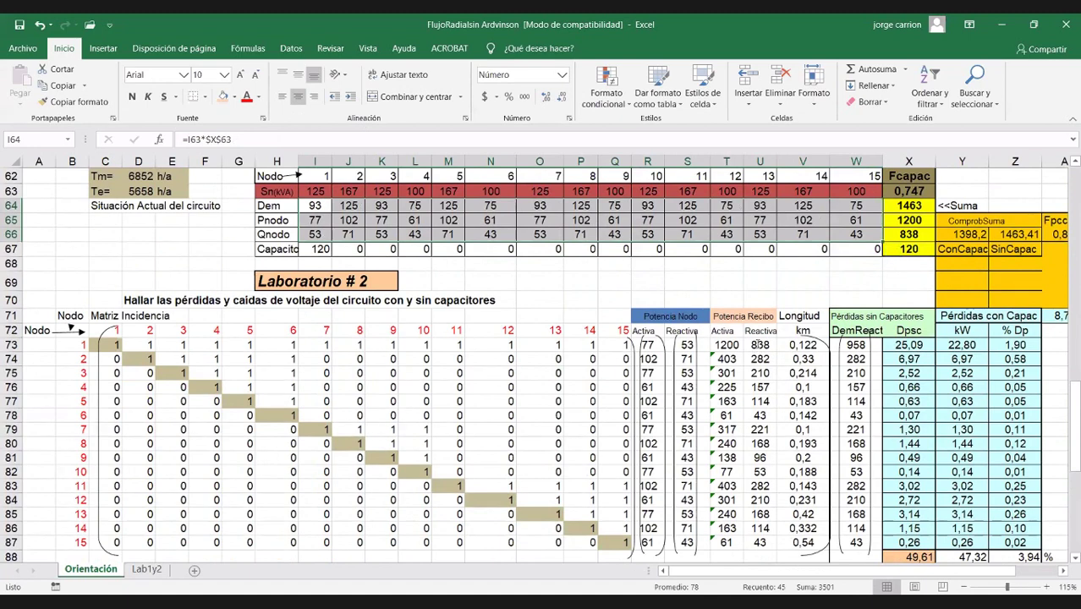
Examine the received reactive power formula in U73, the section length in V73 and the Laboratorio # 2 matrix headings.
click(748, 344)
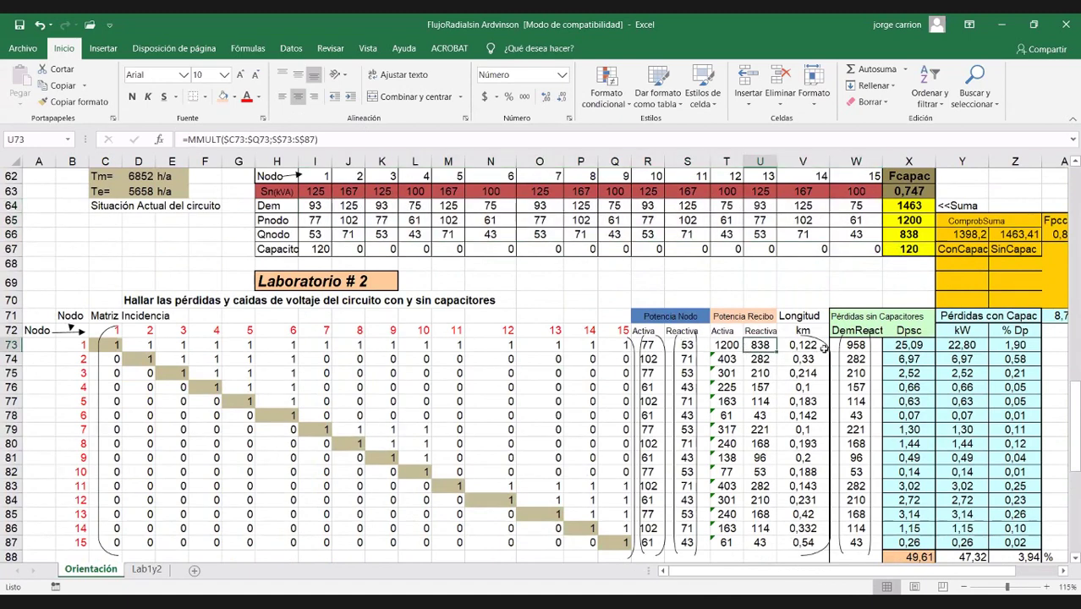
double_click(760, 345)
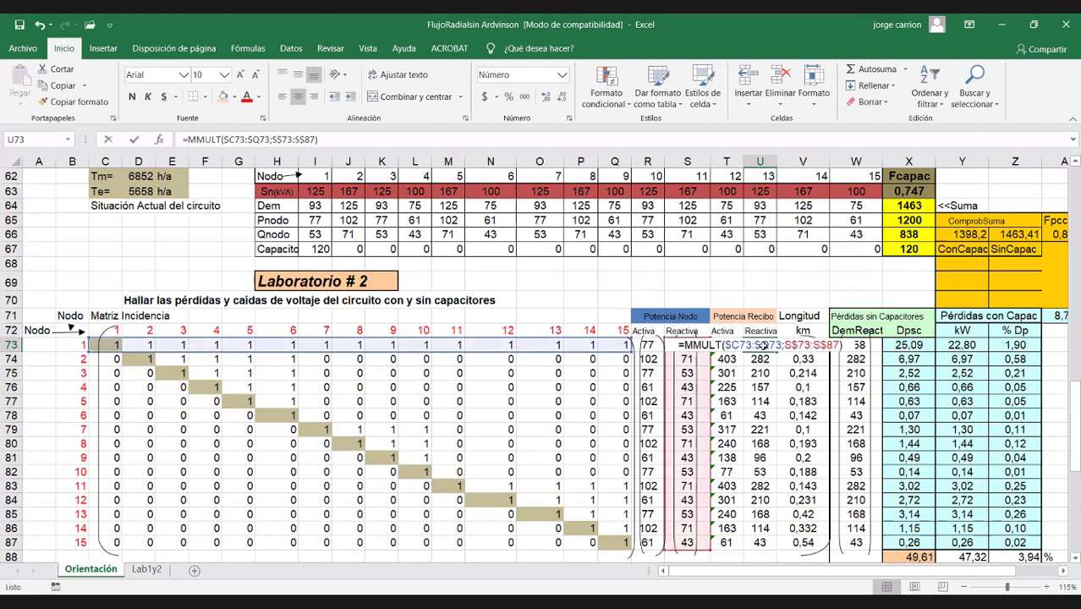
key(Escape)
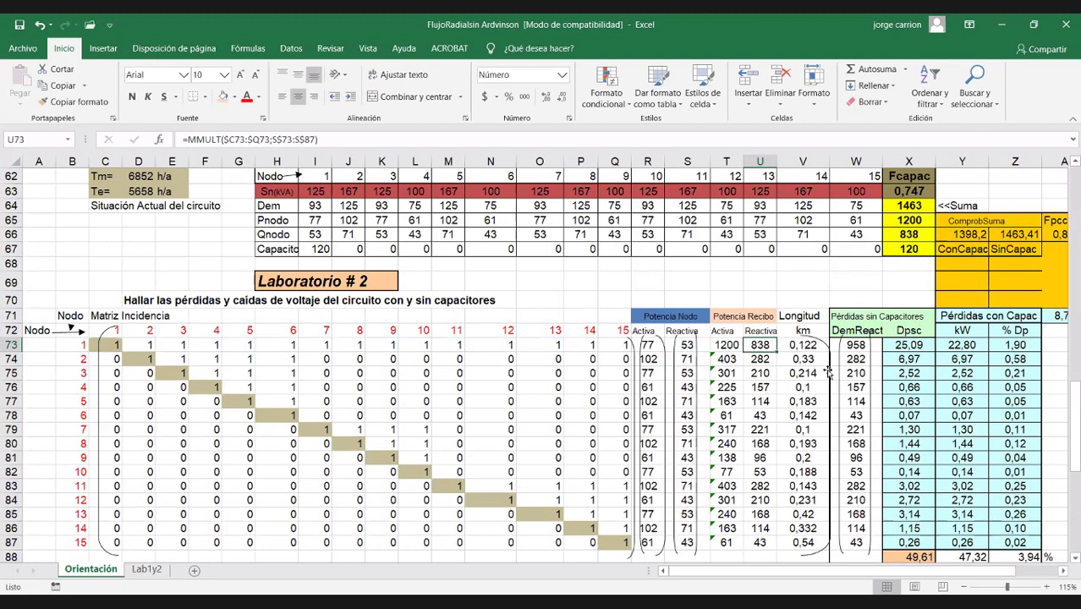
click(804, 346)
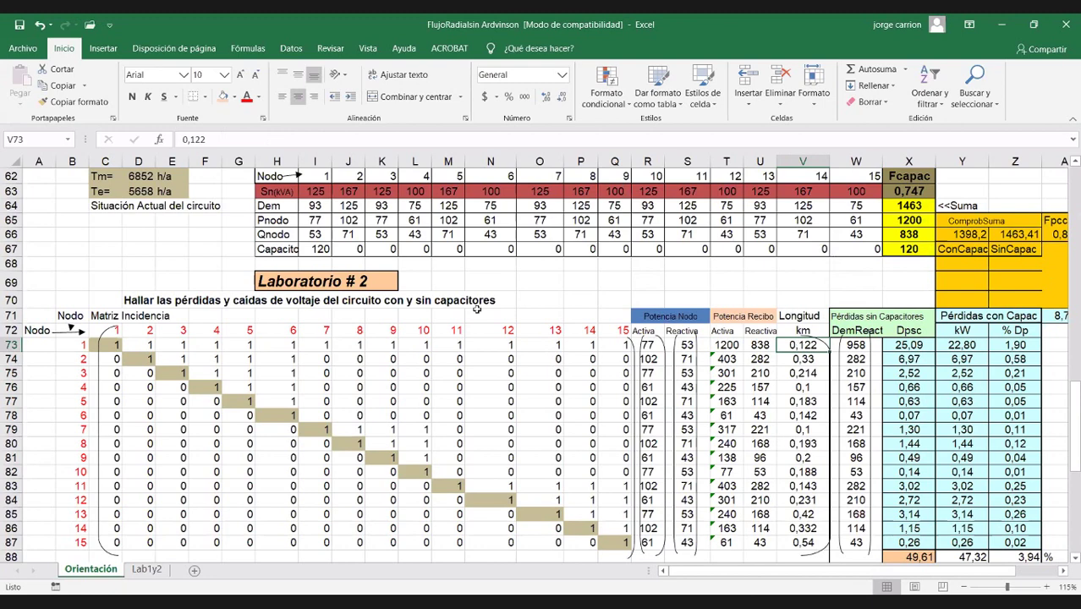
drag(489, 329, 72, 301)
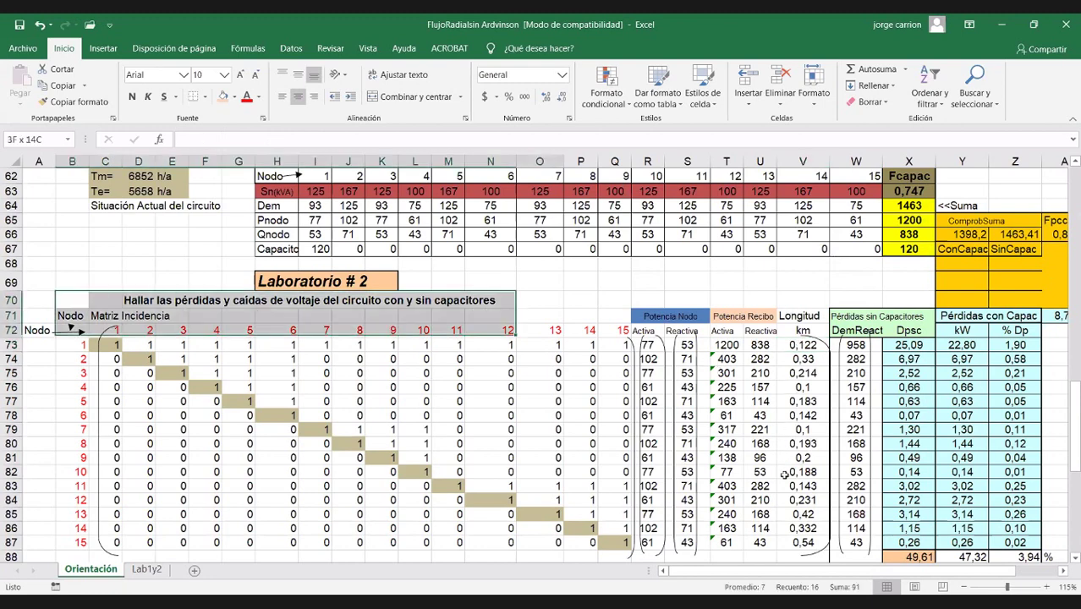
Select the Laboratorio # 2 block from its title down through the section lengths, B70:V87.
shift+click(757, 373)
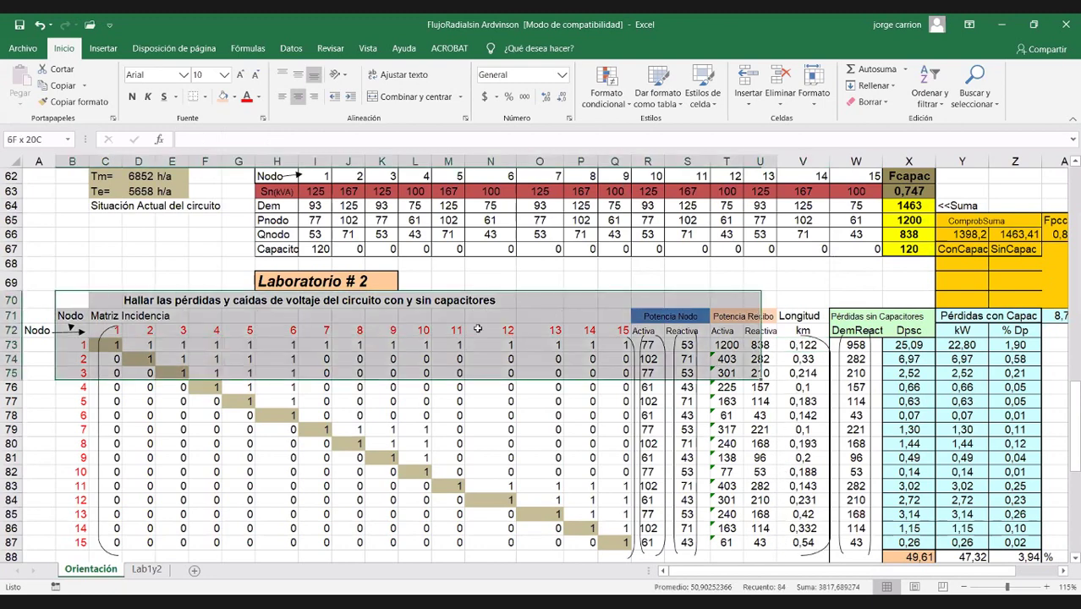
key(ctrl+shift+Down)
key(shift+Right)
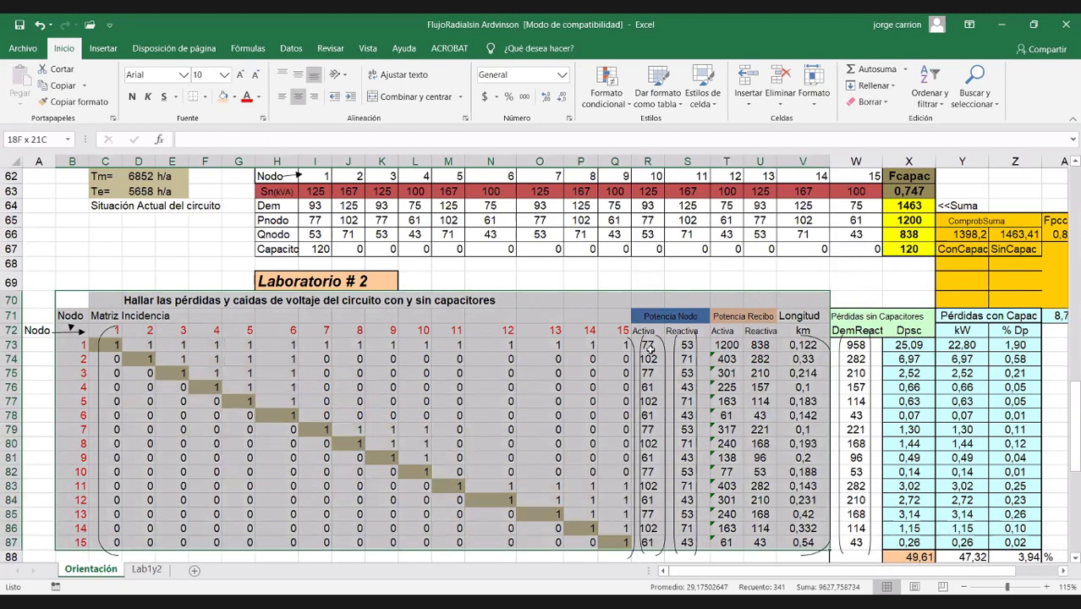
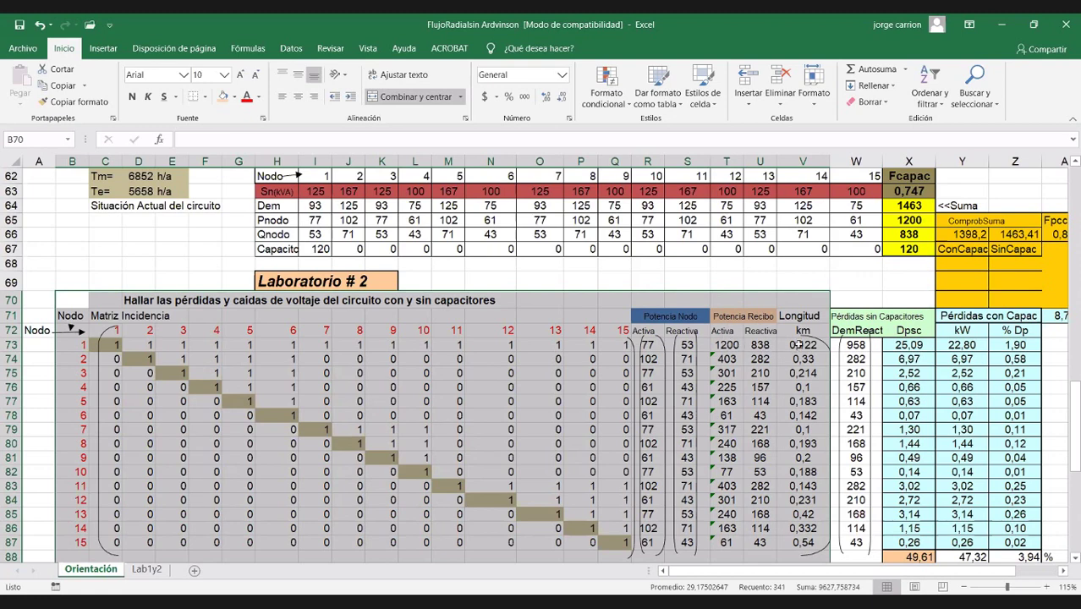
Check the section lengths in V73 and V74 against the circuit's single-line diagram and line parameters.
click(799, 345)
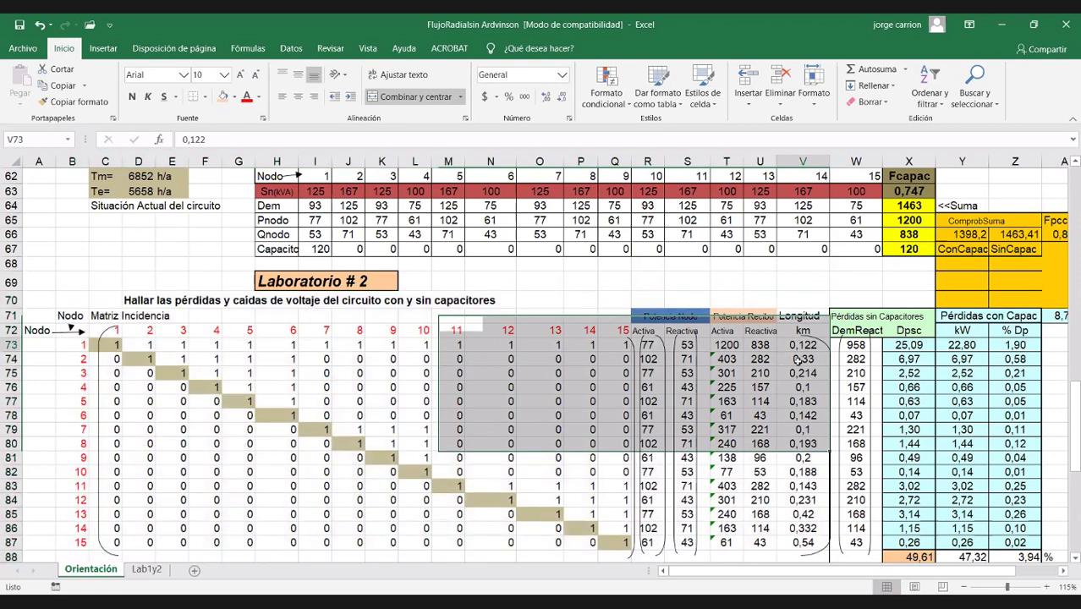
scroll(806, 368, up, 1)
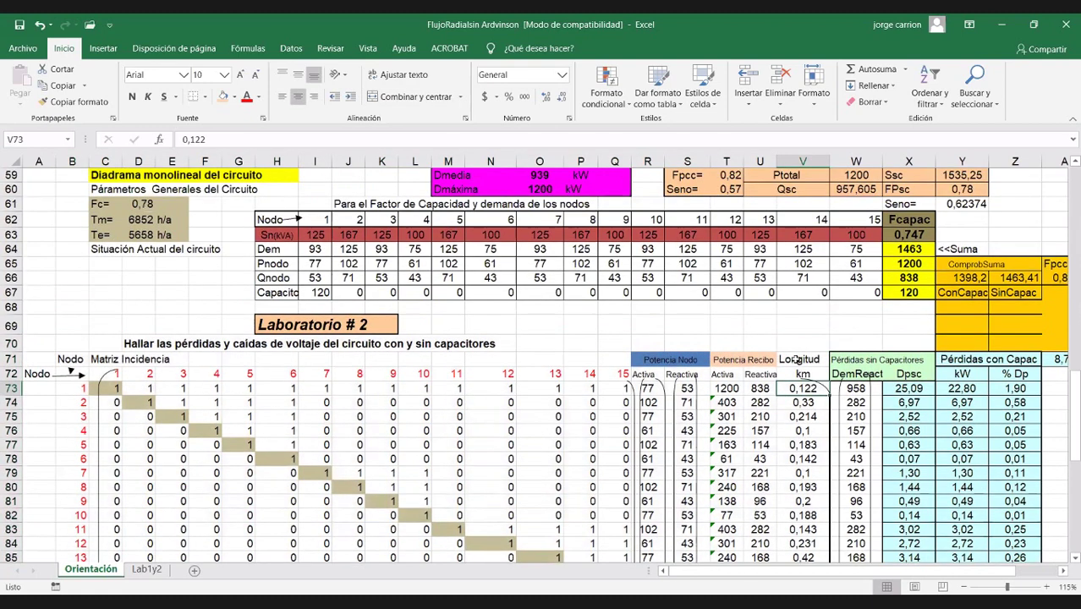
scroll(806, 364, down, 1)
click(805, 359)
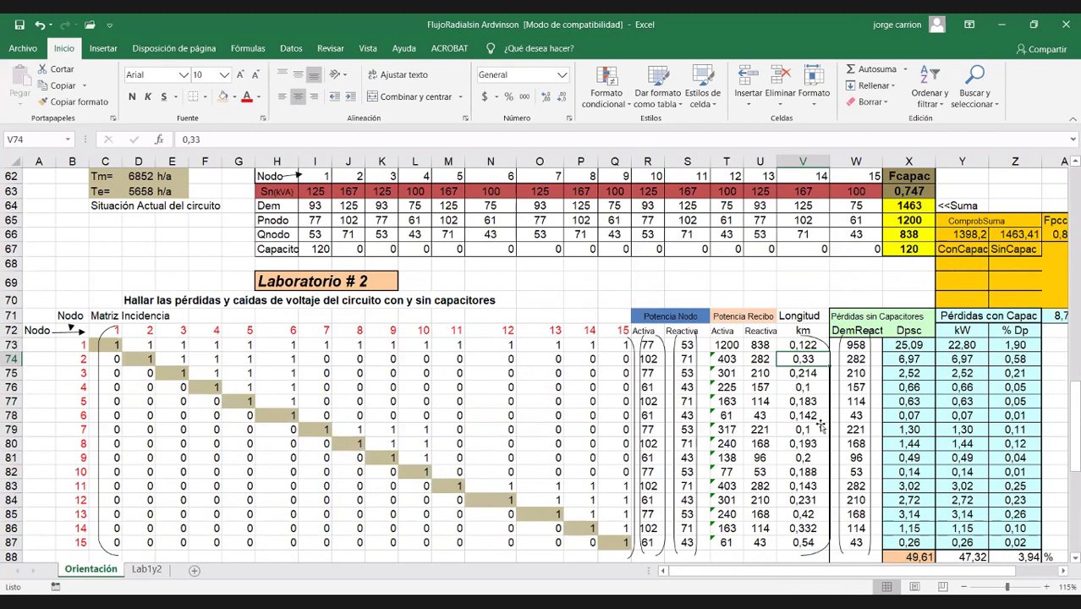
scroll(808, 377, up, 10)
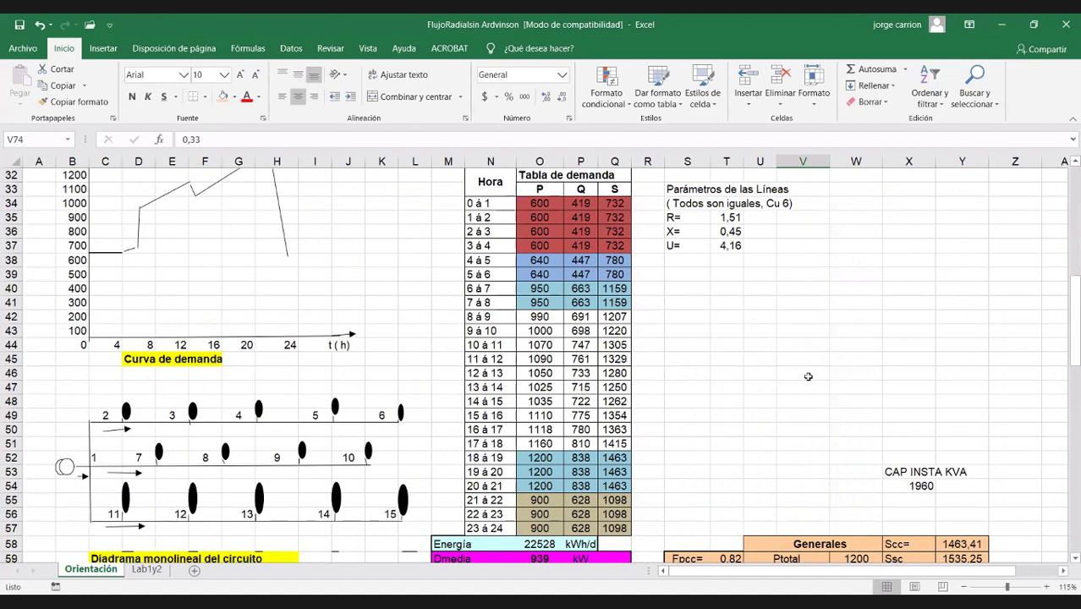
scroll(962, 374, down, 10)
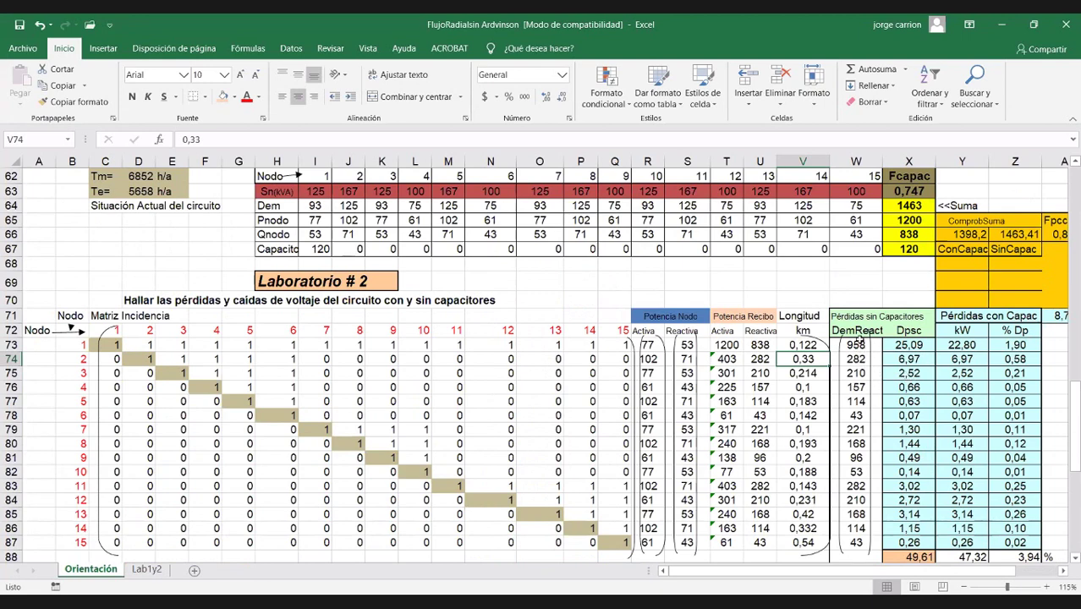
Inspect the DemReact formula in W73 and the Dpsc loss formula in X73 under Pérdidas sin Capacitores.
double_click(855, 345)
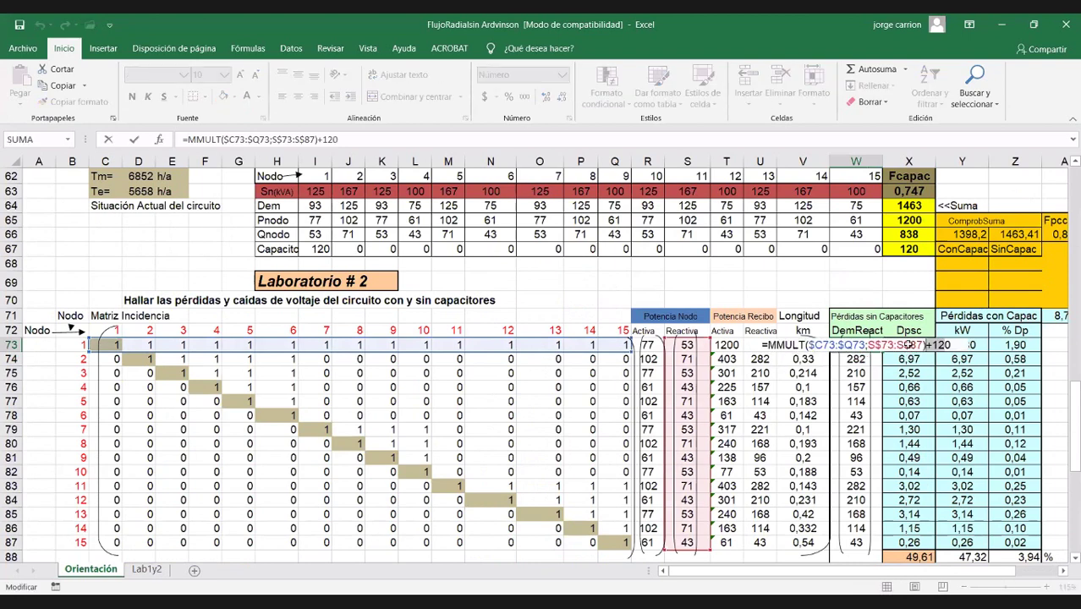
click(909, 346)
key(F2)
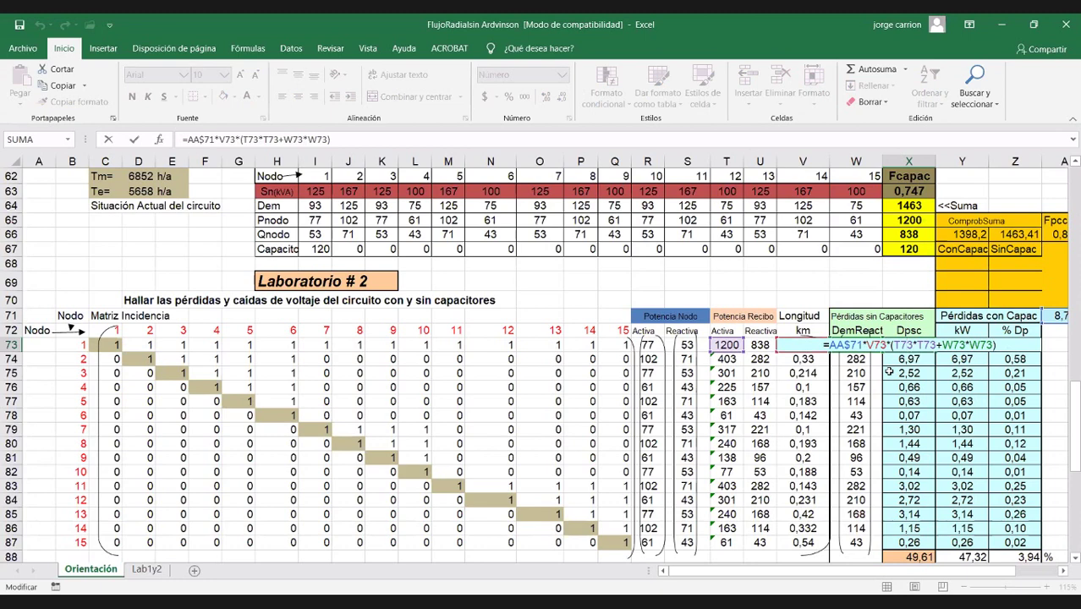
key(ctrl+Return)
double_click(910, 346)
key(ctrl+Return)
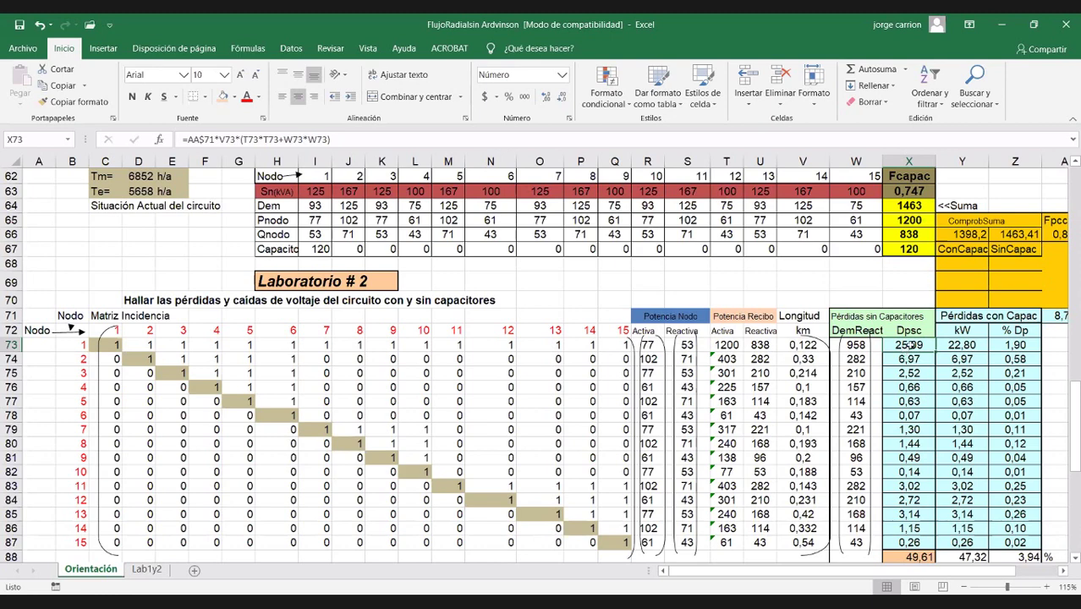
double_click(912, 345)
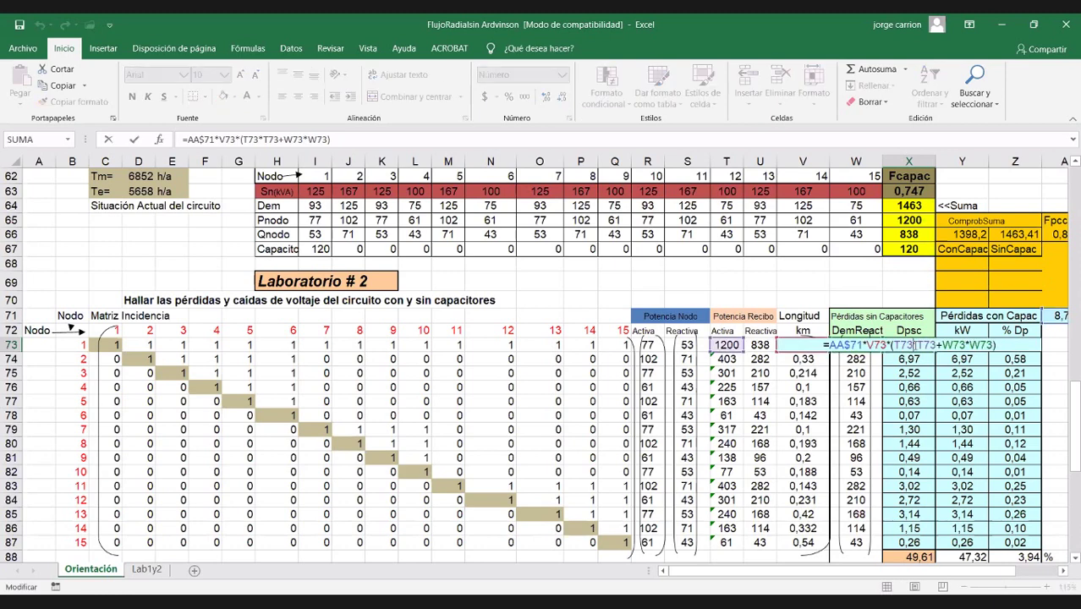
key(Escape)
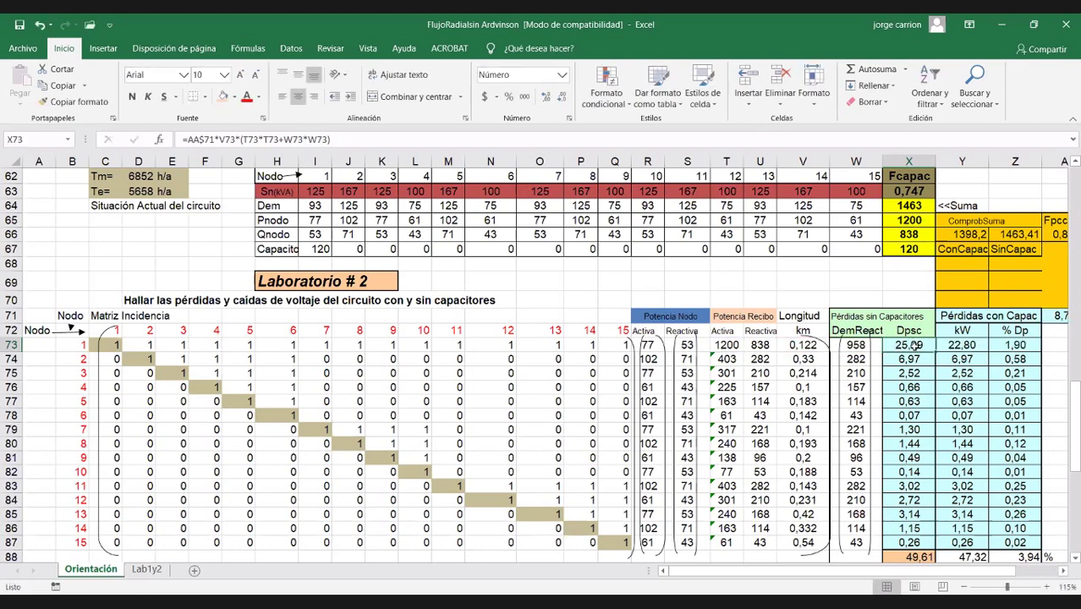
double_click(912, 347)
key(Escape)
Inspect the SUMA formula in X88 that totals the losses without capacitors.
scroll(914, 514, down, 1)
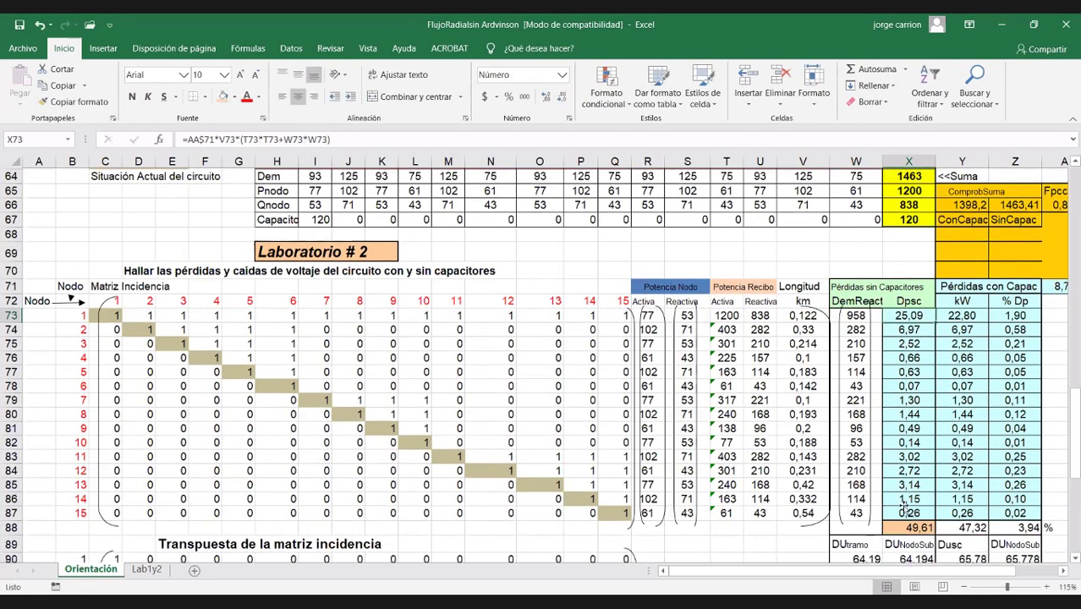
scroll(909, 372, down, 1)
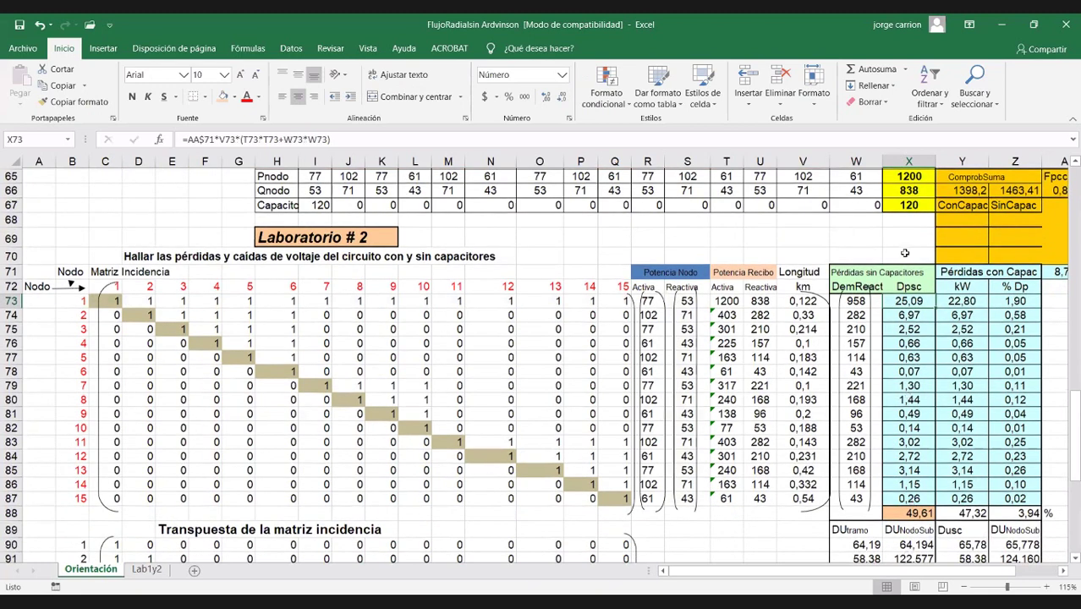
double_click(909, 512)
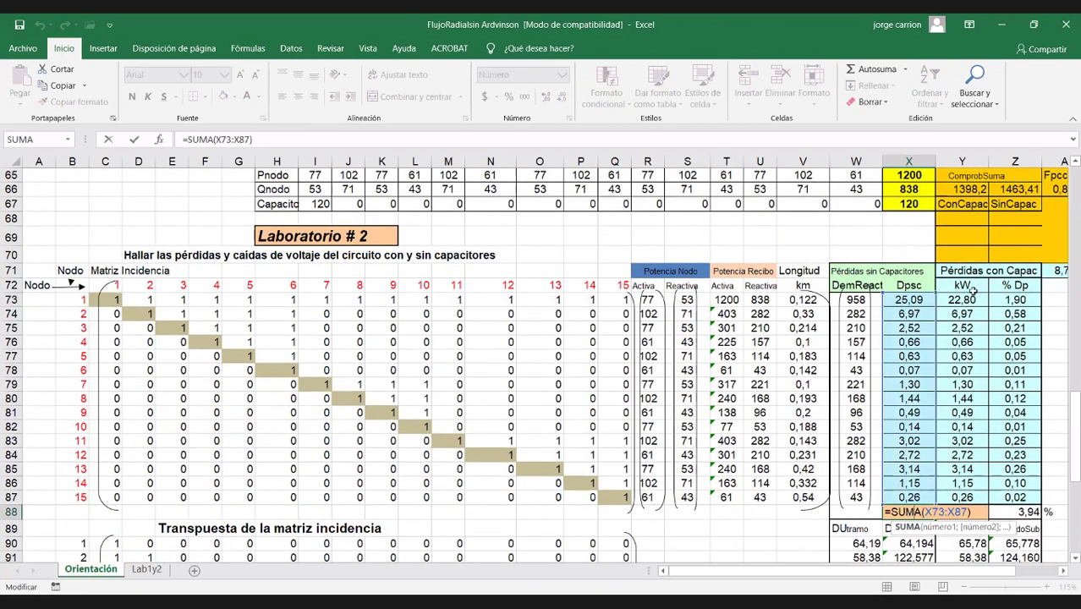
key(Escape)
Black out the Pérdidas con Capac columns in Y71:Z88 with a black cell fill.
click(965, 271)
key(shift+Down)
key(shift+Down)
key(shift+Down)
key(shift+Down)
key(shift+Down)
key(shift+Down)
key(shift+Down)
key(shift+Down)
key(shift+Down)
key(shift+Down)
key(shift+Down)
key(shift+Down)
key(shift+Down)
key(shift+Down)
key(shift+Down)
key(shift+Down)
key(shift+Down)
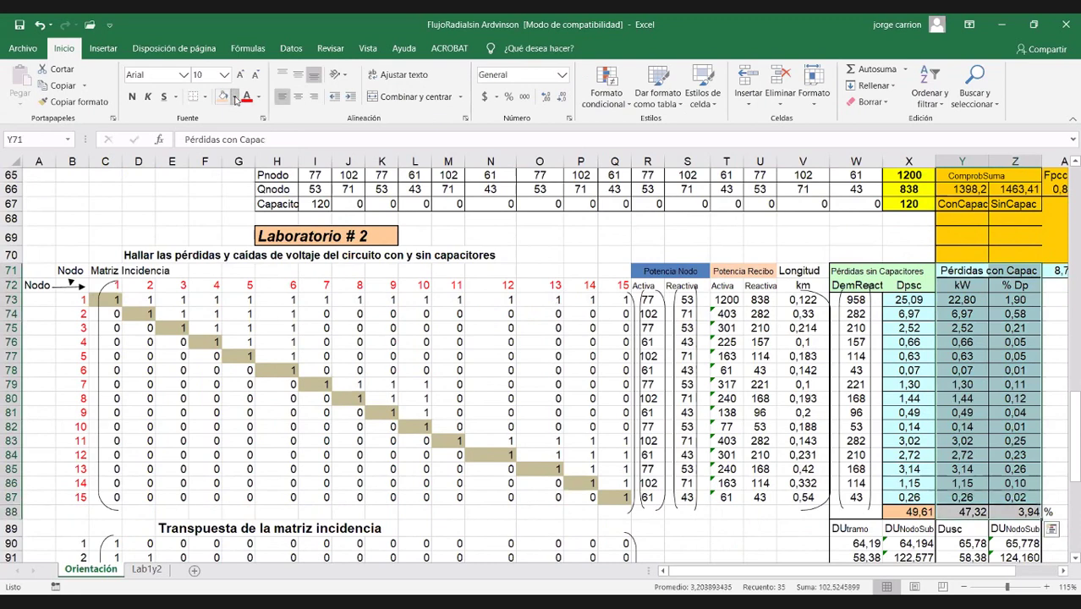
click(222, 95)
Review the Dpsc loss formulas of nodes 1 and 2 in X73 and X74.
click(902, 301)
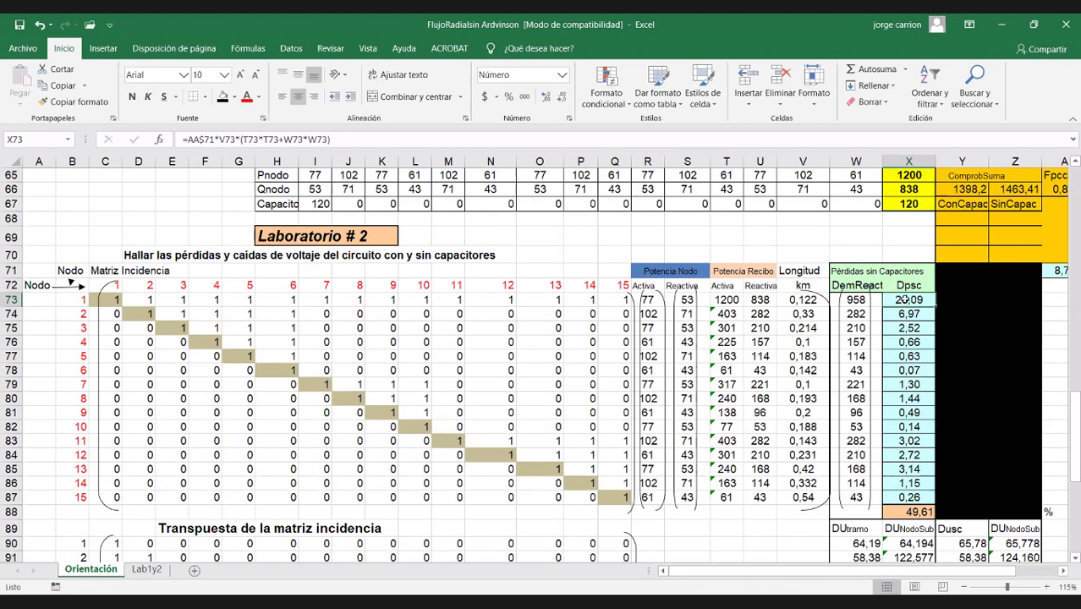
double_click(902, 300)
key(Escape)
double_click(902, 300)
key(Escape)
click(907, 316)
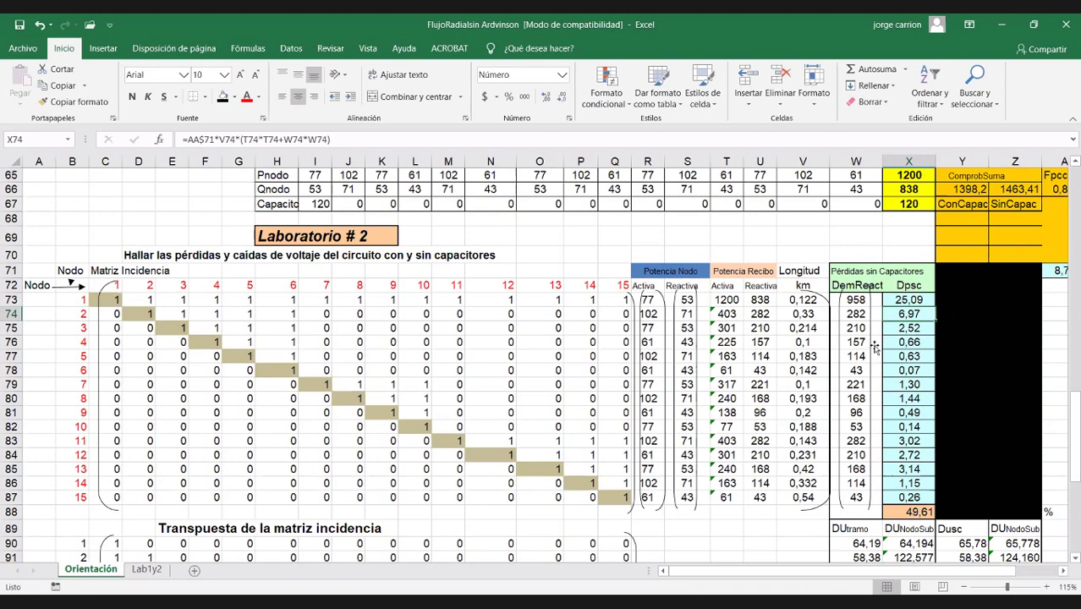
Select the Dpsc losses in X73:X87 and check the range summed by the total in X88.
scroll(875, 347, down, 1)
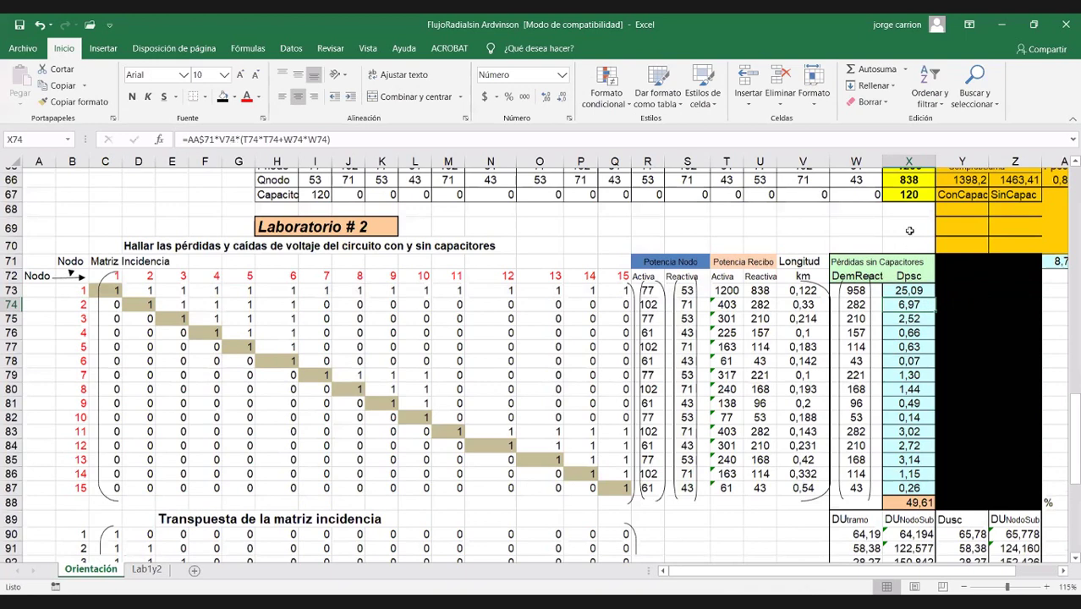
drag(909, 288, 910, 403)
scroll(908, 397, down, 2)
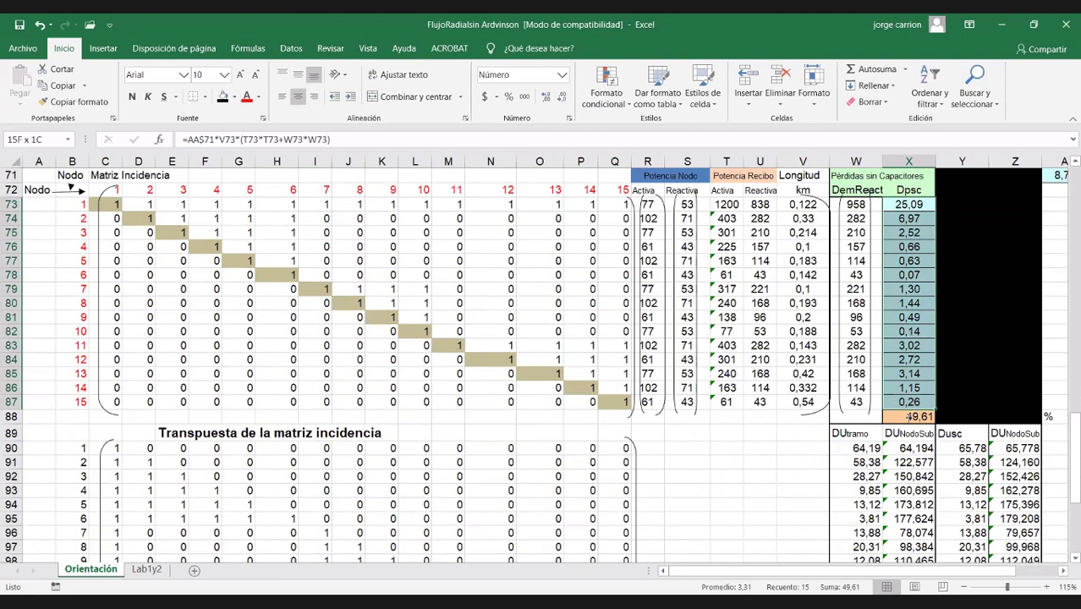
double_click(909, 416)
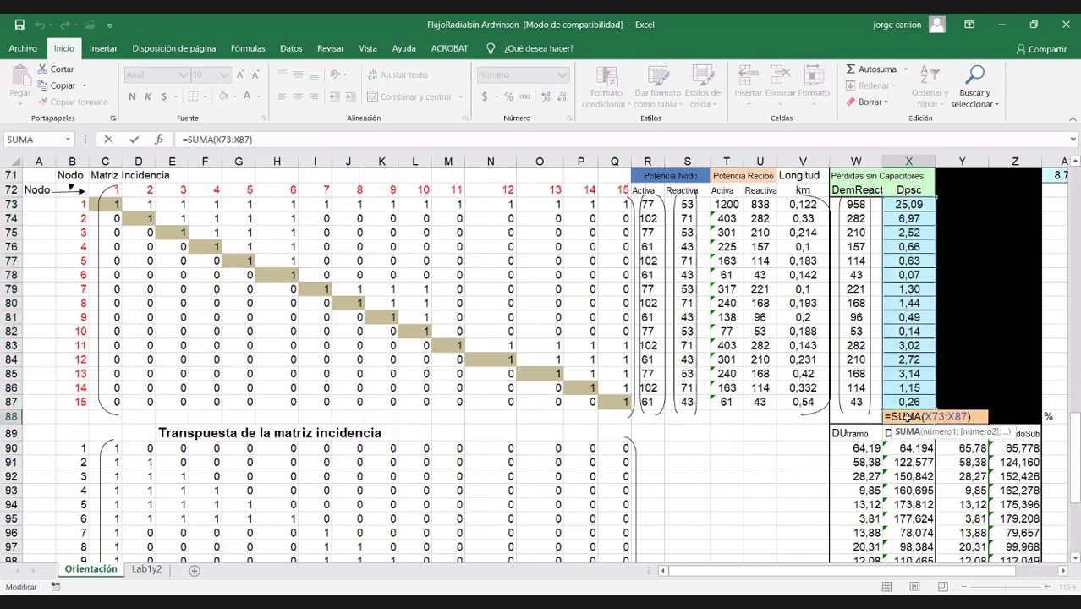
key(Escape)
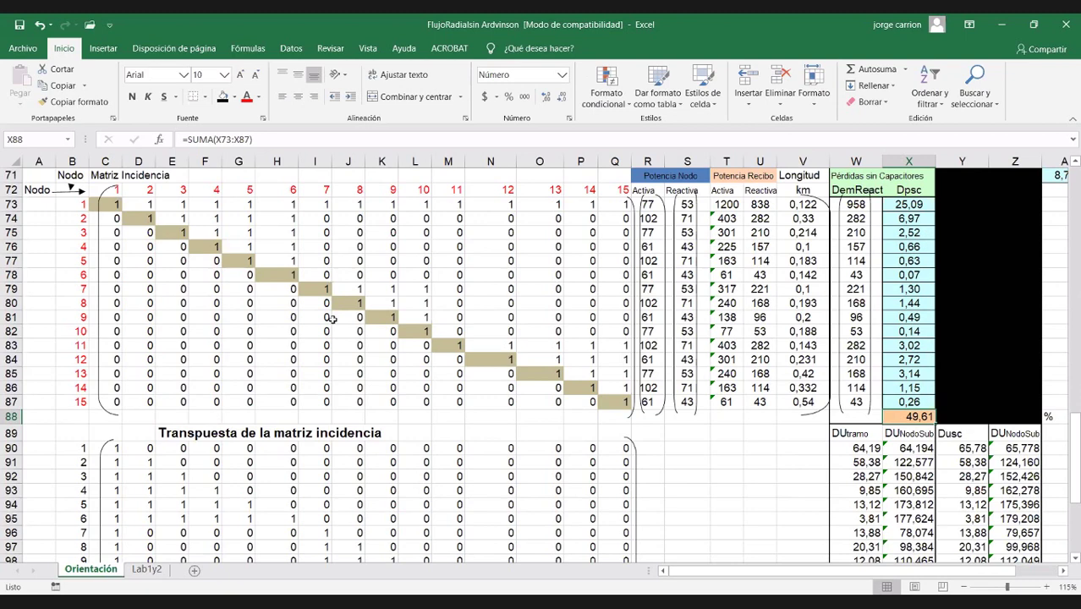
Review the single-line diagram and the node demand table together with the Laboratorio # 2 matrix.
scroll(331, 320, up, 3)
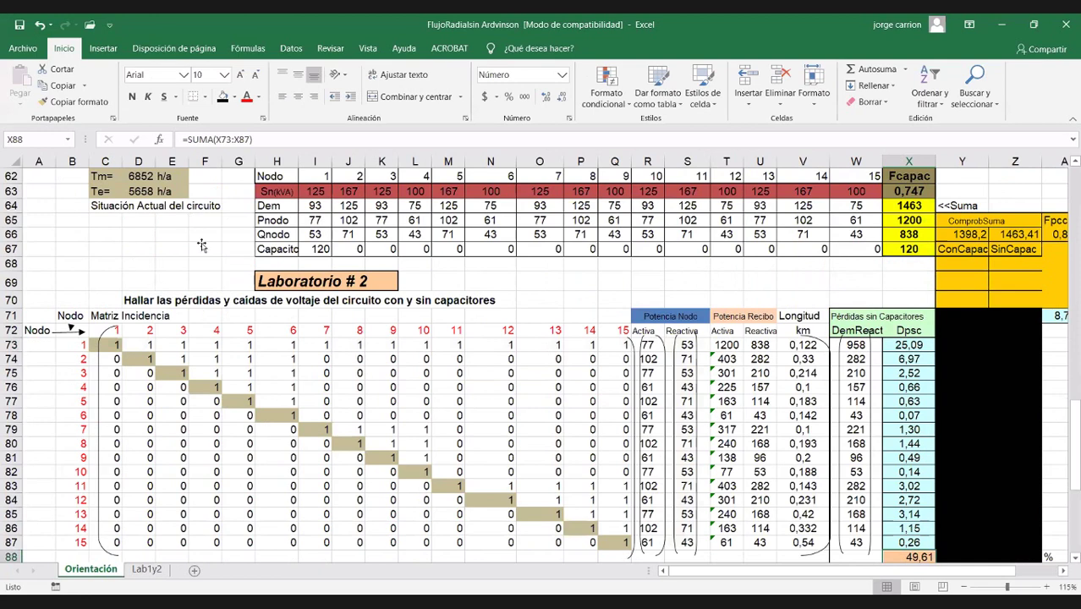
scroll(397, 254, up, 4)
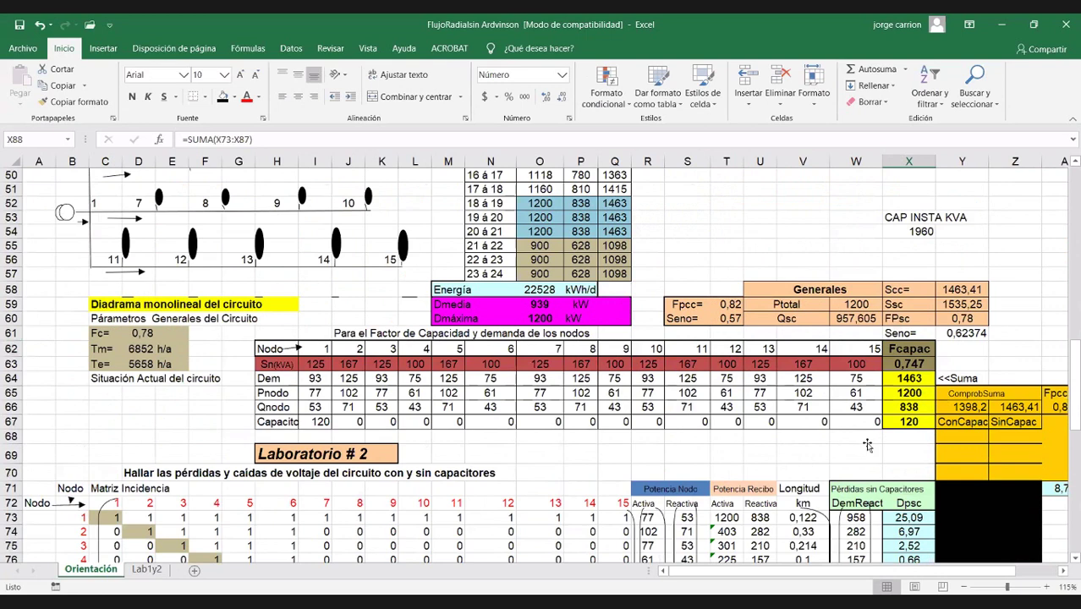
scroll(867, 444, up, 2)
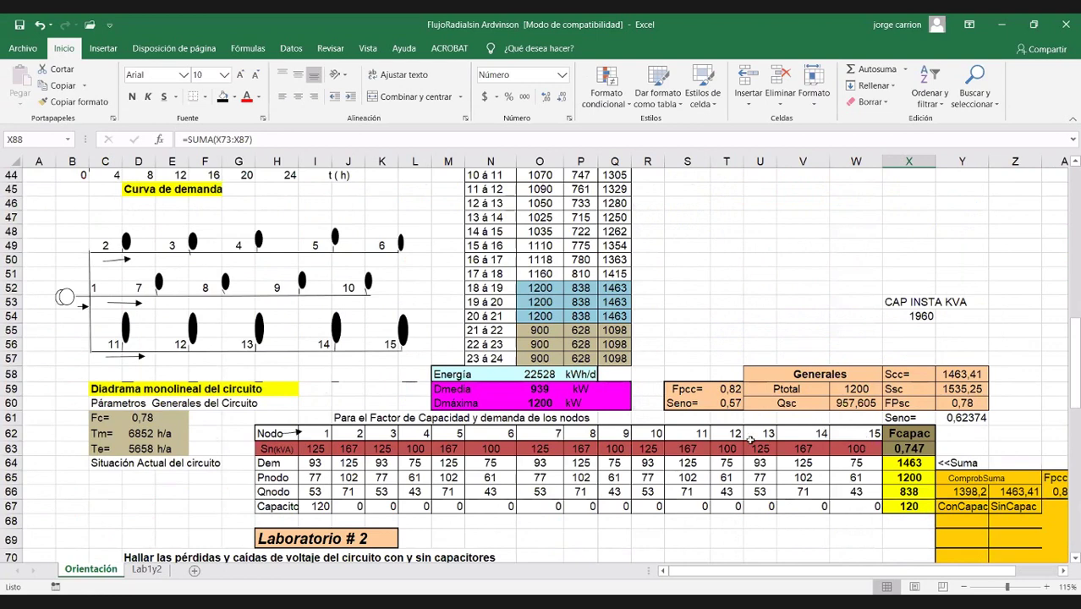
scroll(786, 423, down, 5)
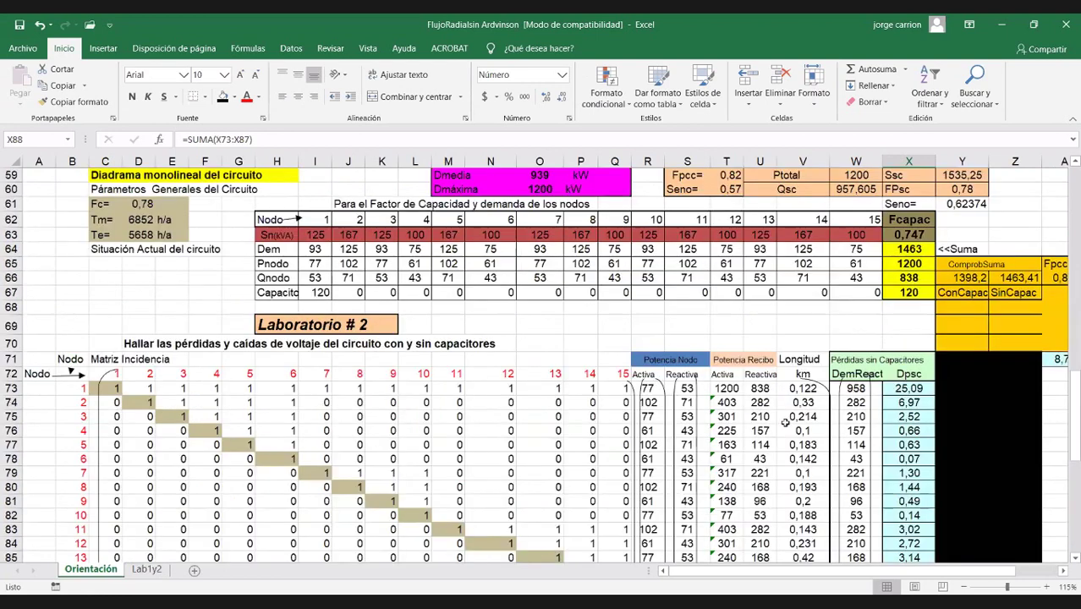
scroll(671, 383, down, 4)
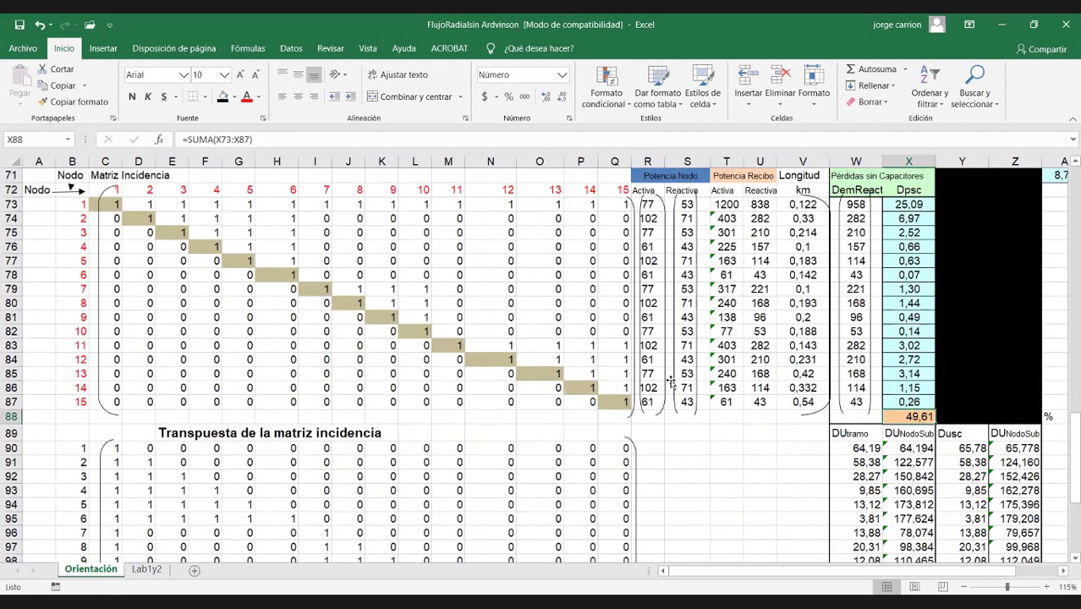
scroll(671, 383, up, 3)
scroll(332, 300, down, 1)
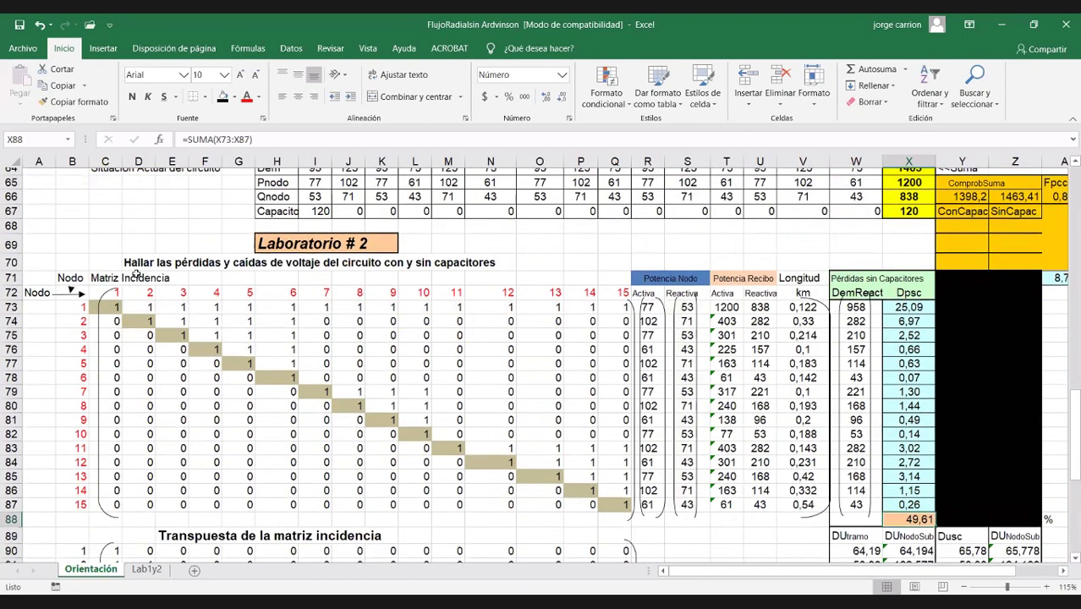
Select the full 15 by 15 incidence matrix in C73:Q87.
drag(115, 286, 184, 286)
drag(110, 300, 581, 437)
drag(607, 501, 607, 500)
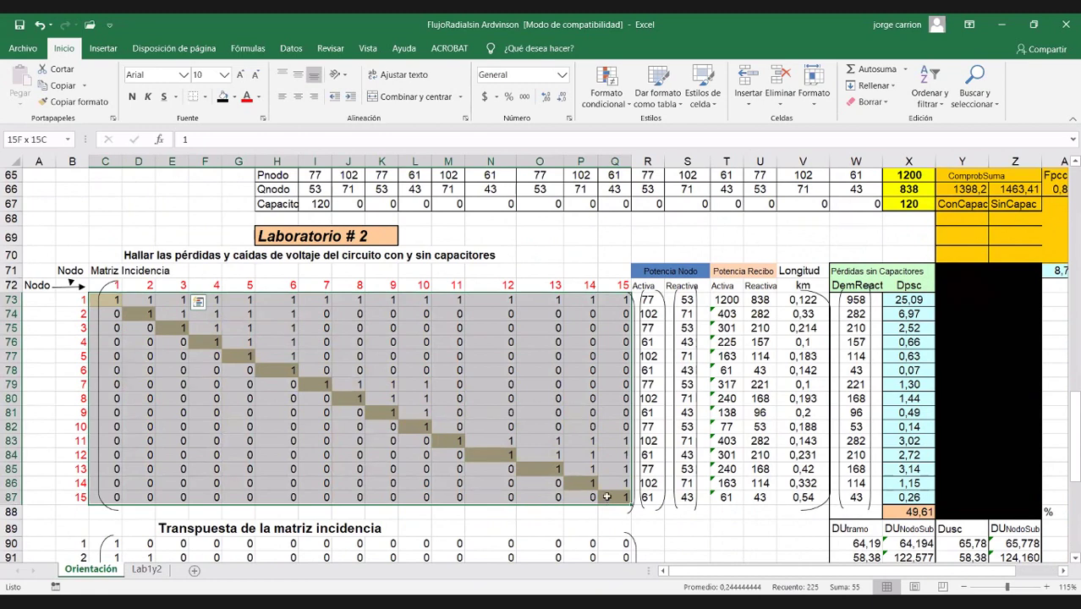
drag(607, 497, 607, 497)
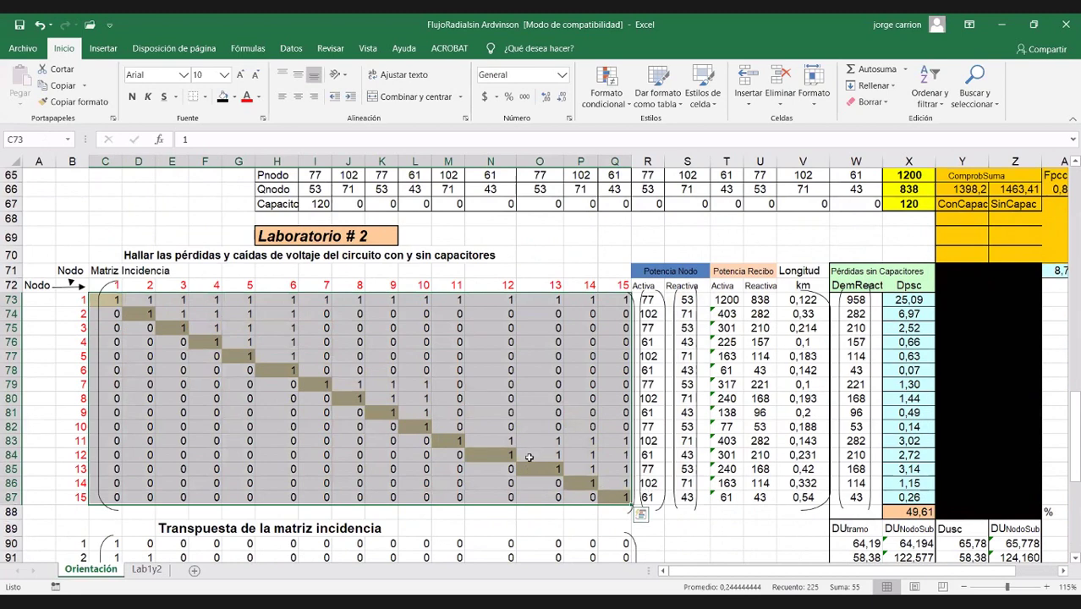
Examine the transposed incidence matrix and the DUtramo and DUNodoSub voltage-drop columns beside it.
scroll(398, 279, down, 1)
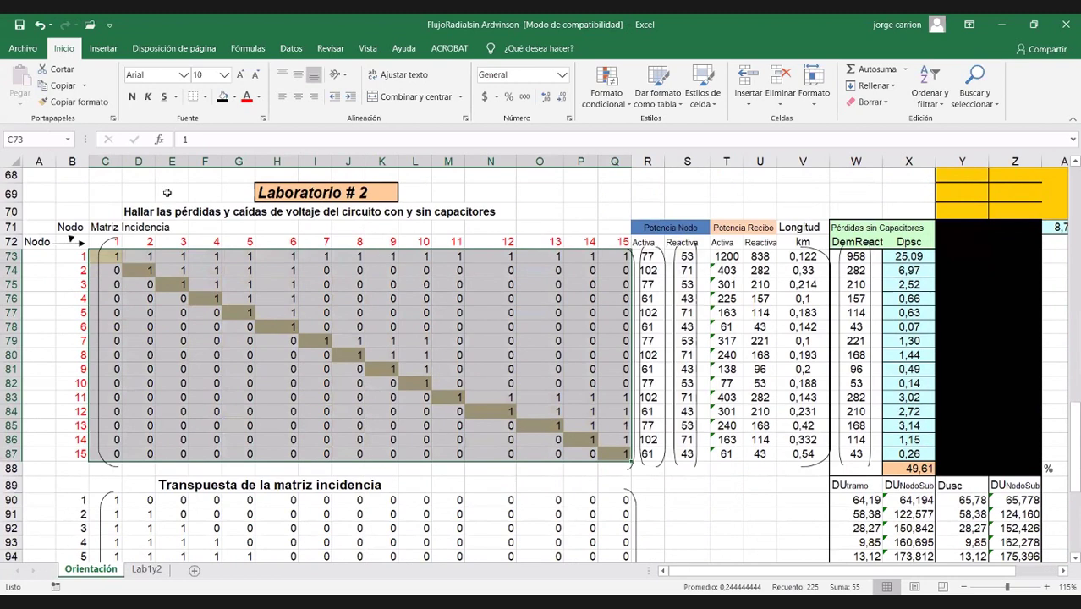
scroll(117, 203, down, 1)
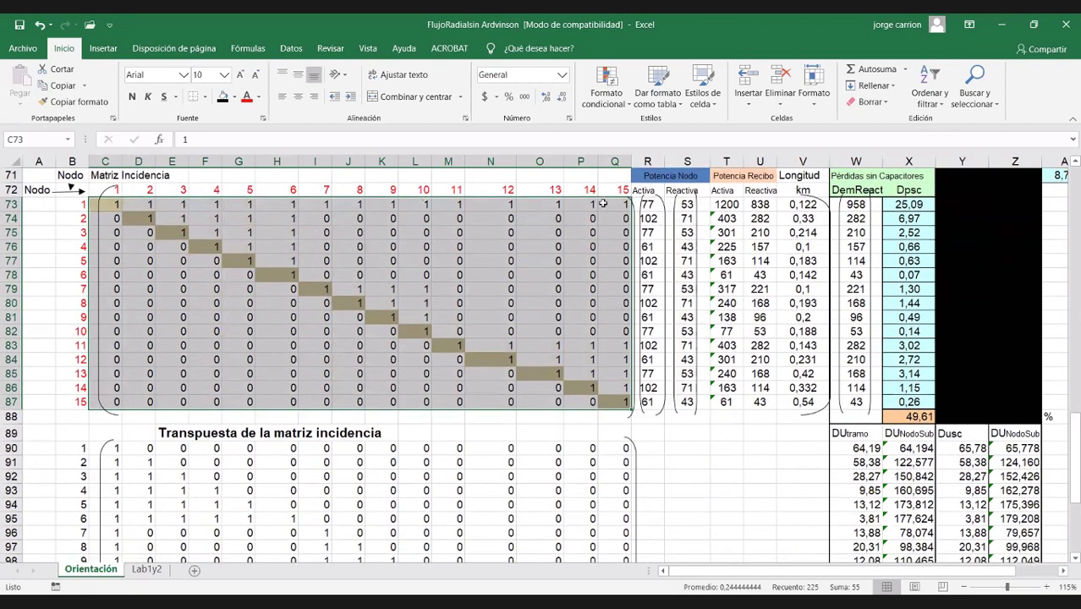
scroll(227, 311, down, 2)
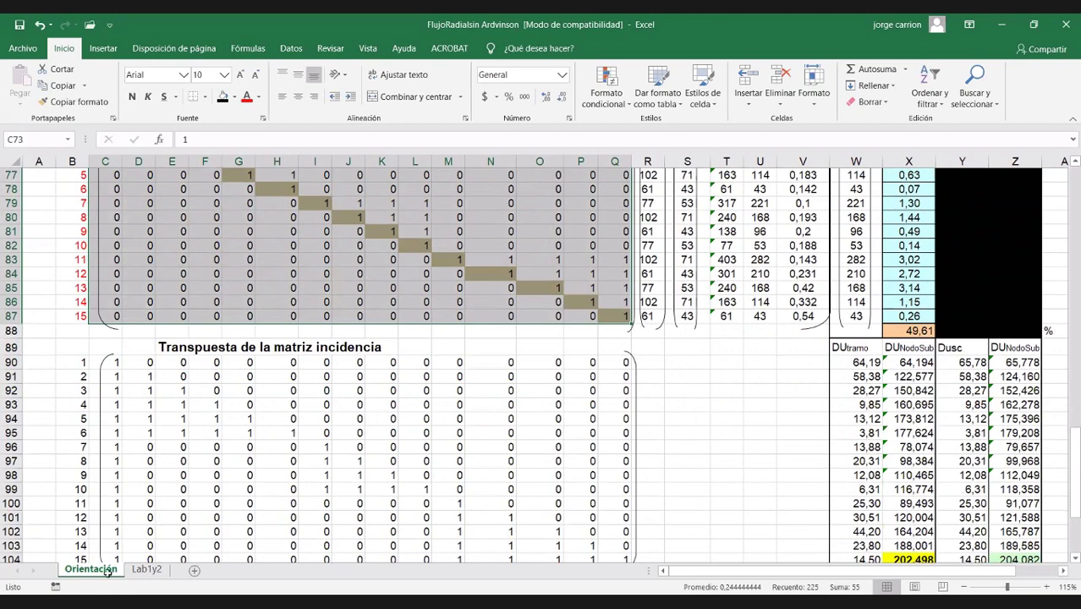
scroll(568, 435, down, 1)
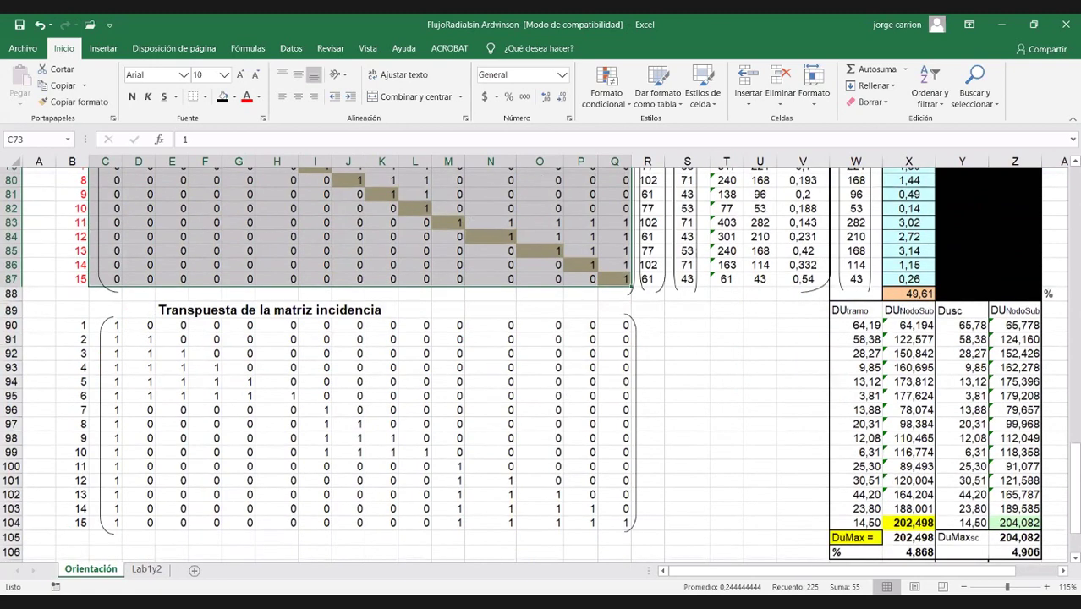
Inspect the first DUtramo voltage-drop formula in W90 beside the transposed incidence matrix.
scroll(765, 361, down, 1)
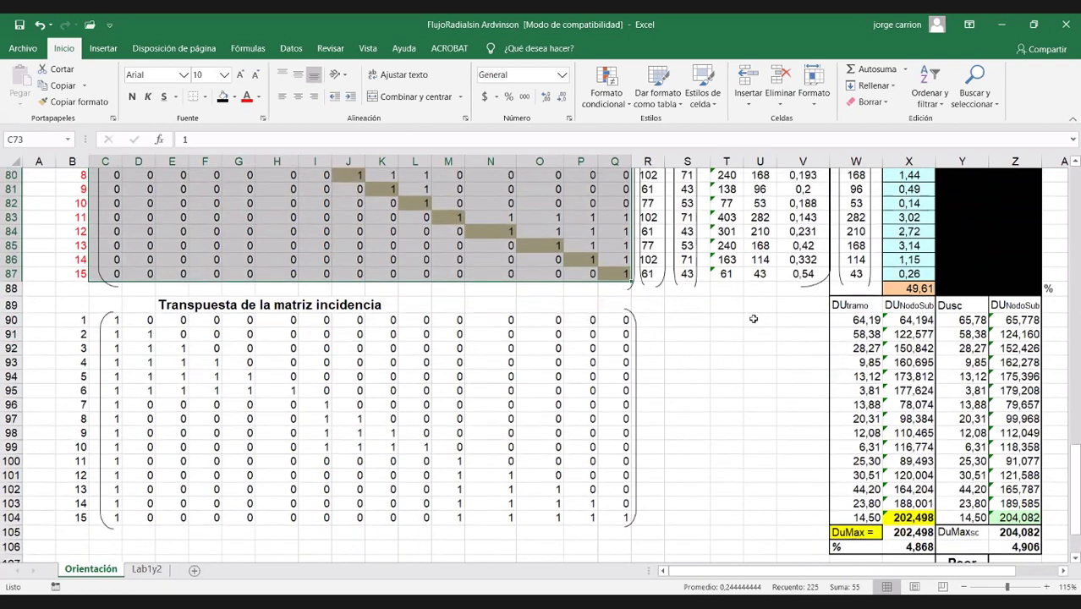
scroll(749, 339, right, 3)
click(744, 361)
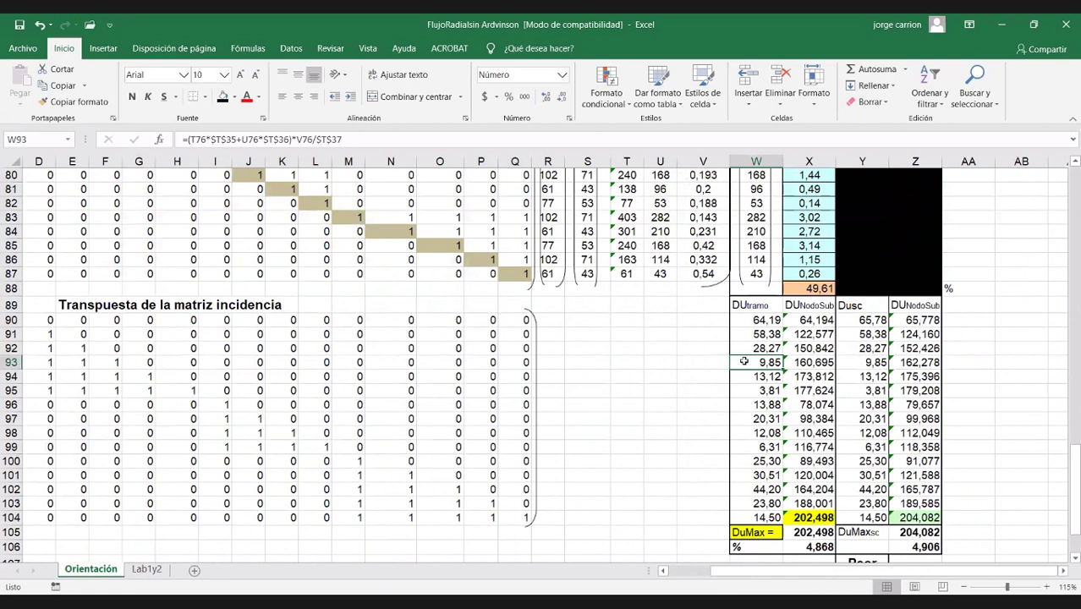
key(Up)
key(Up)
key(Up)
key(F2)
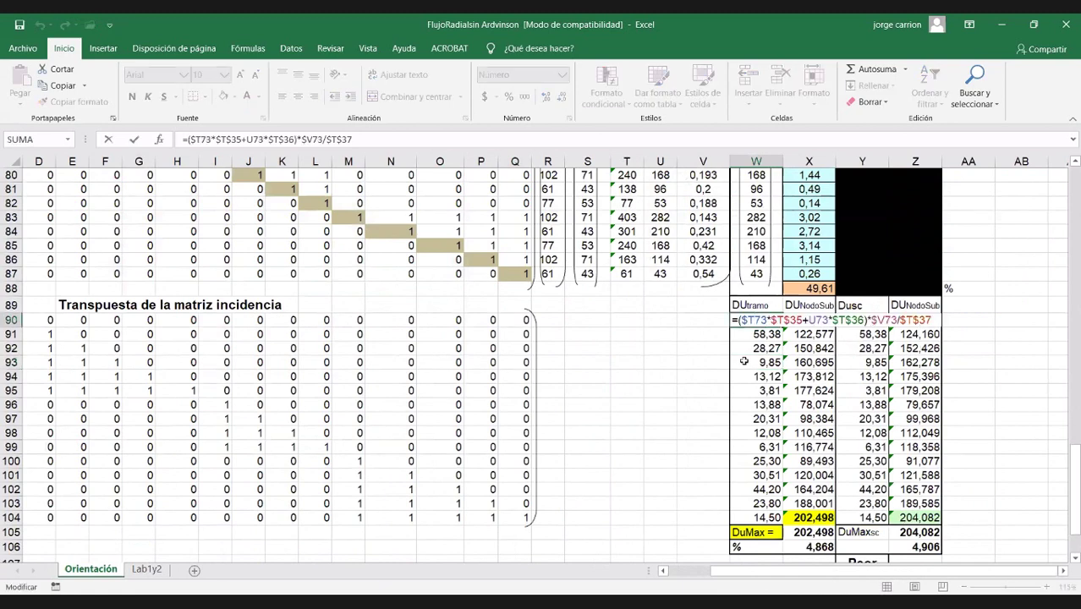
key(Escape)
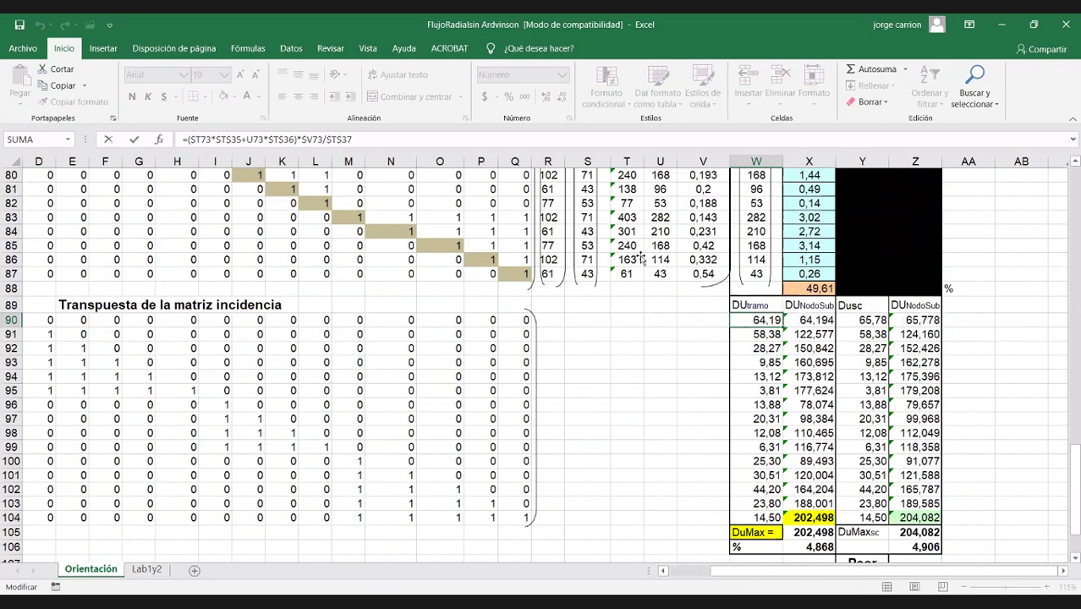
Trace the W90 formula's references to the received active and reactive power and the length in row 73, and look over the circuit data above.
key(F2)
scroll(676, 289, up, 3)
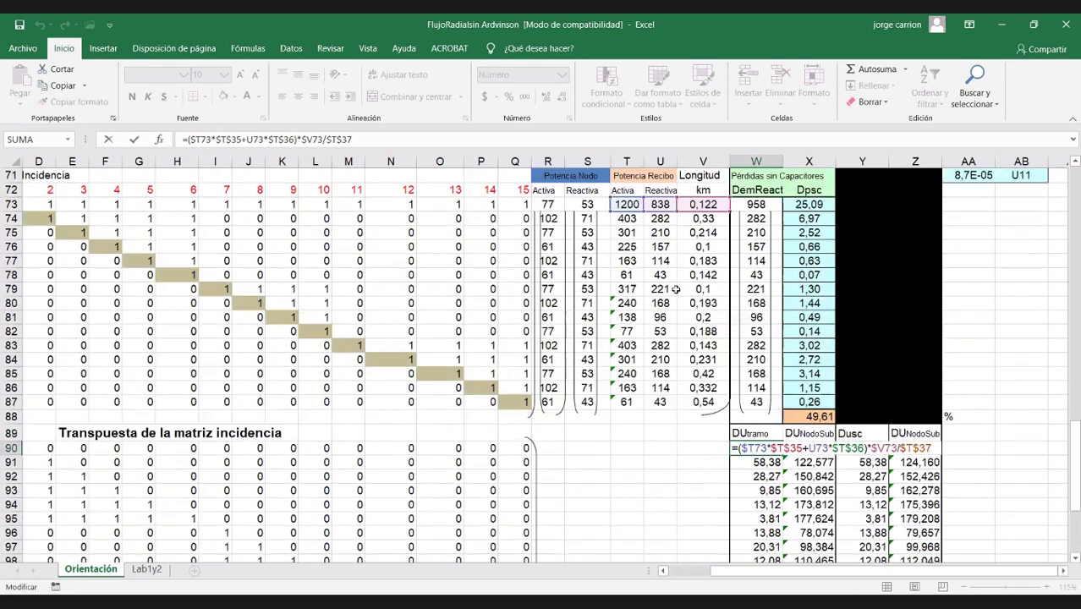
scroll(558, 289, down, 1)
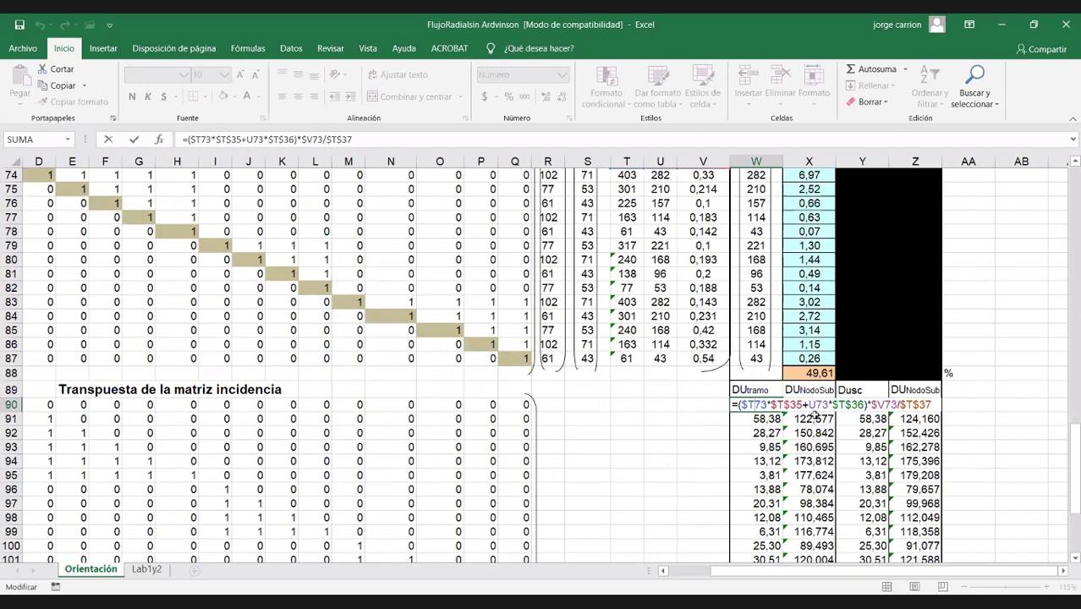
scroll(814, 432, up, 8)
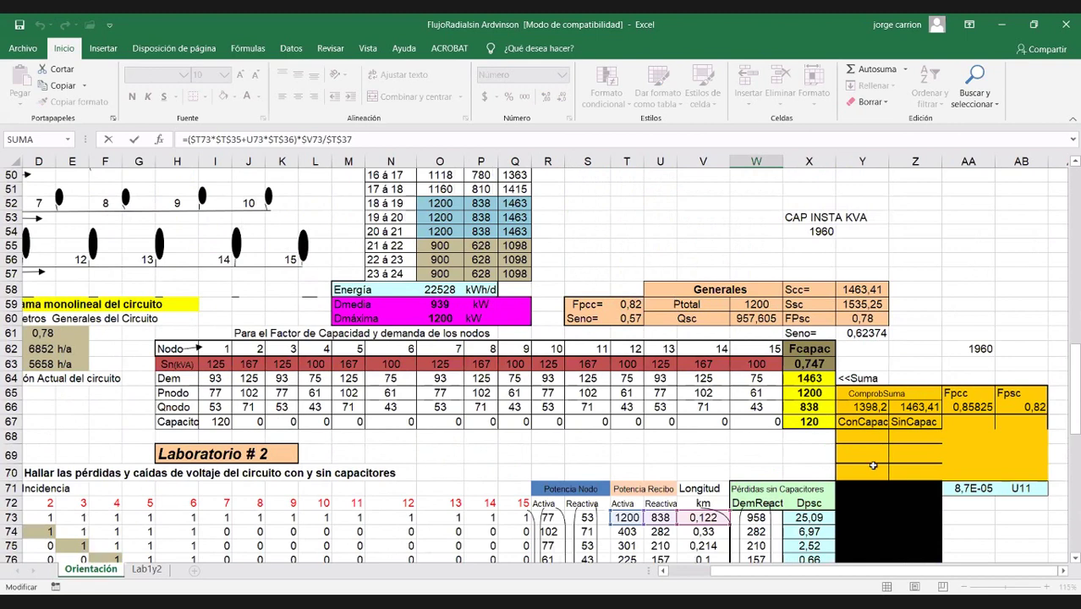
scroll(861, 464, down, 9)
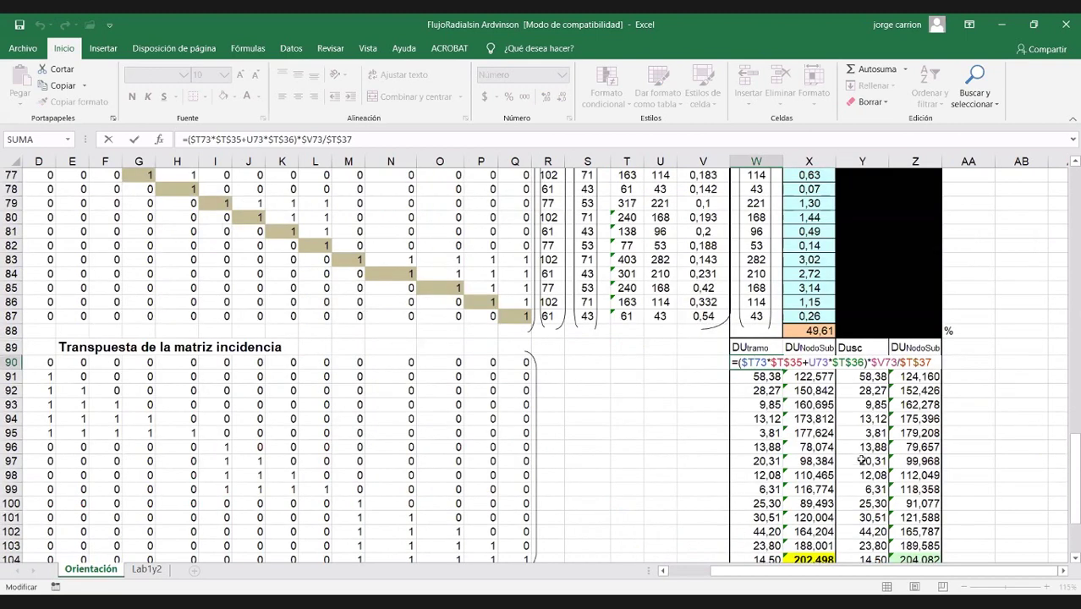
scroll(861, 461, up, 2)
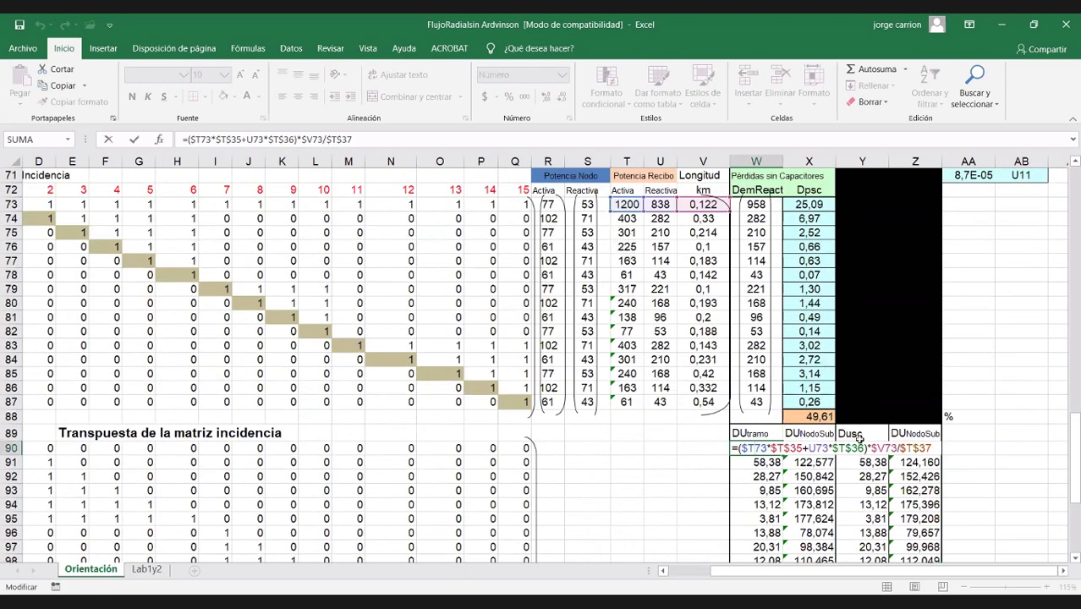
scroll(873, 420, up, 1)
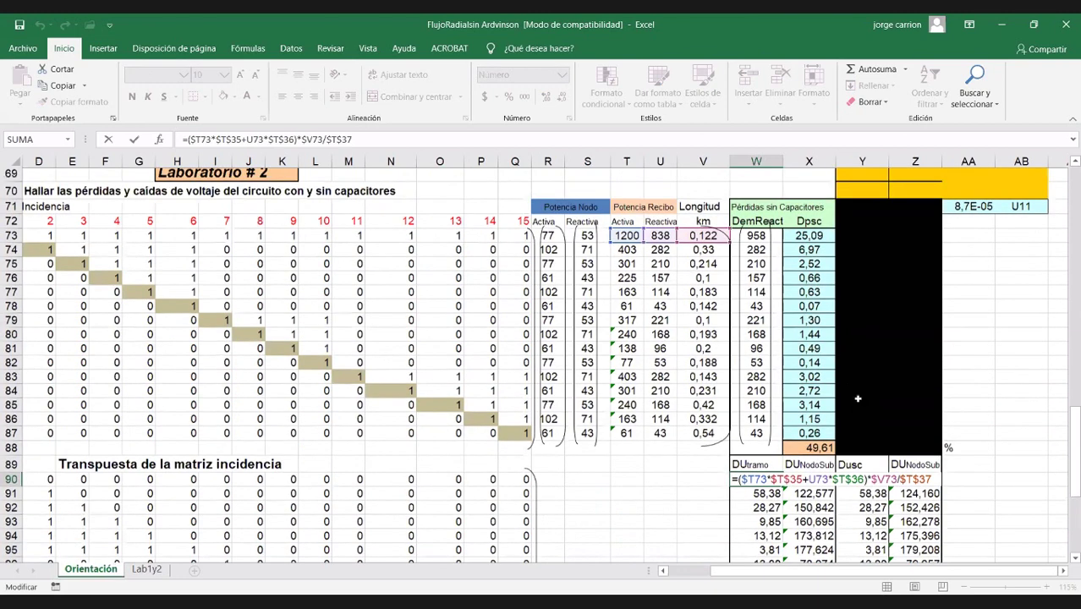
scroll(707, 320, down, 2)
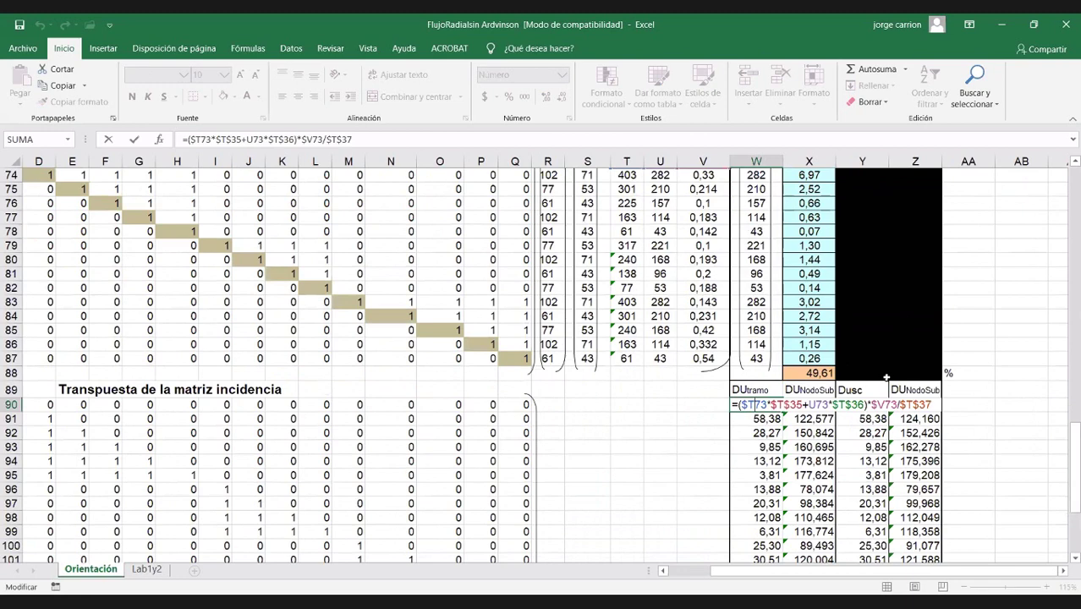
scroll(927, 369, up, 3)
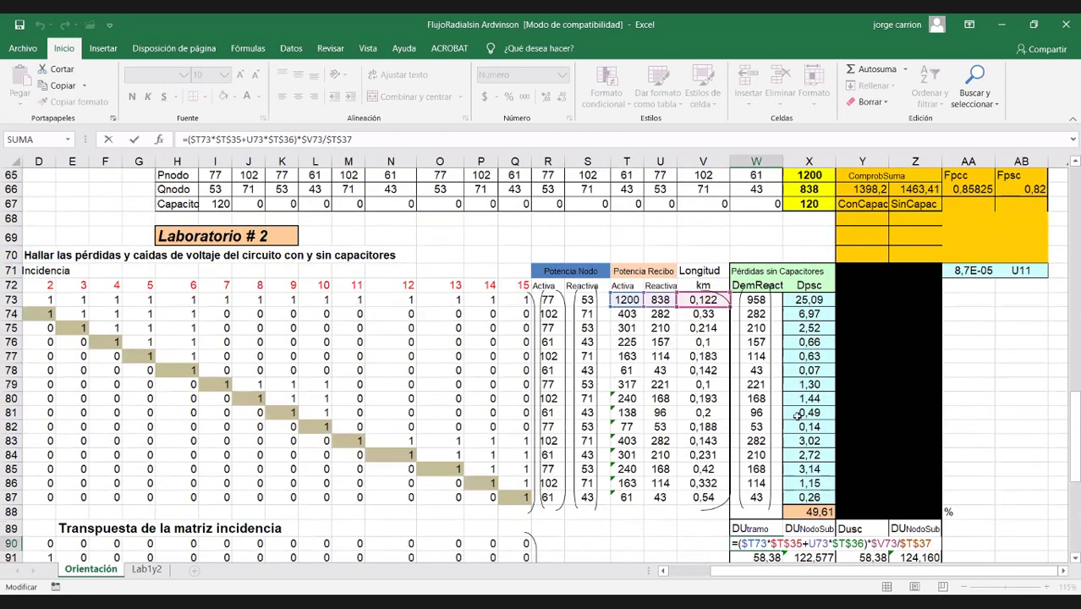
scroll(797, 414, down, 4)
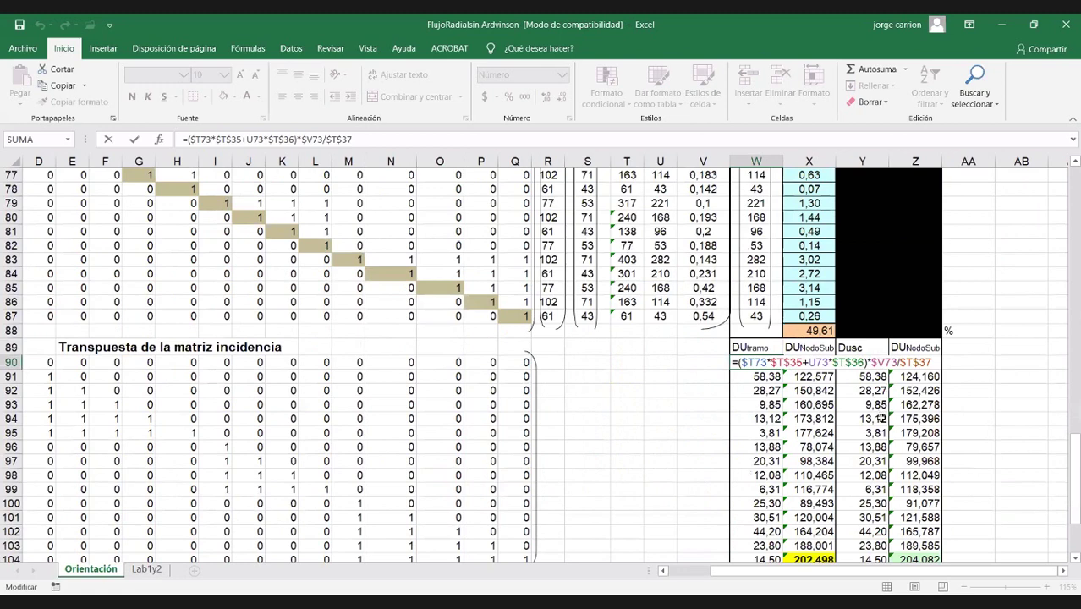
scroll(778, 335, up, 8)
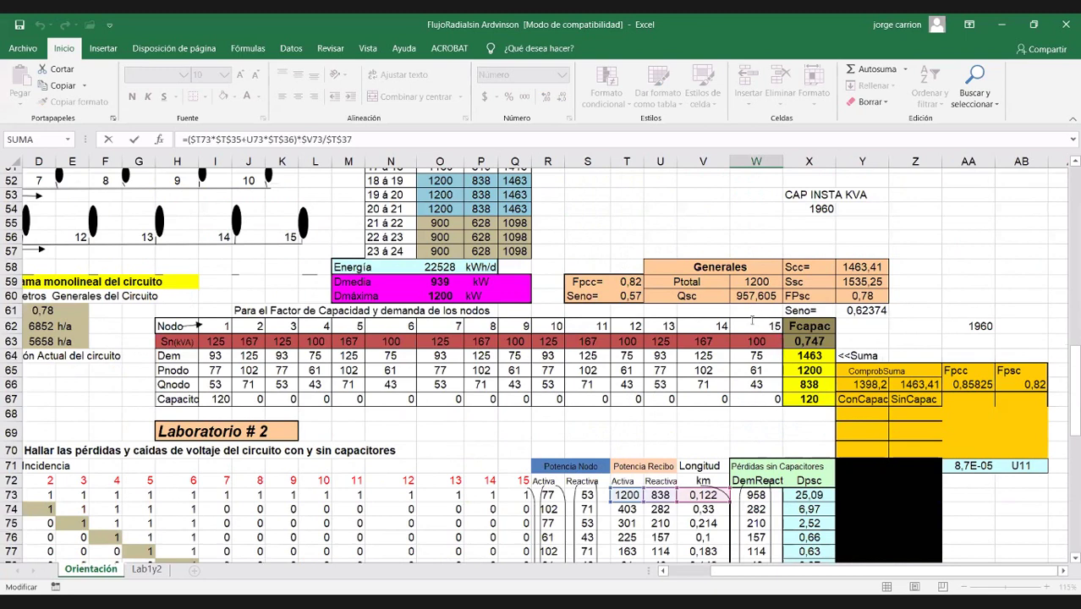
scroll(753, 320, up, 4)
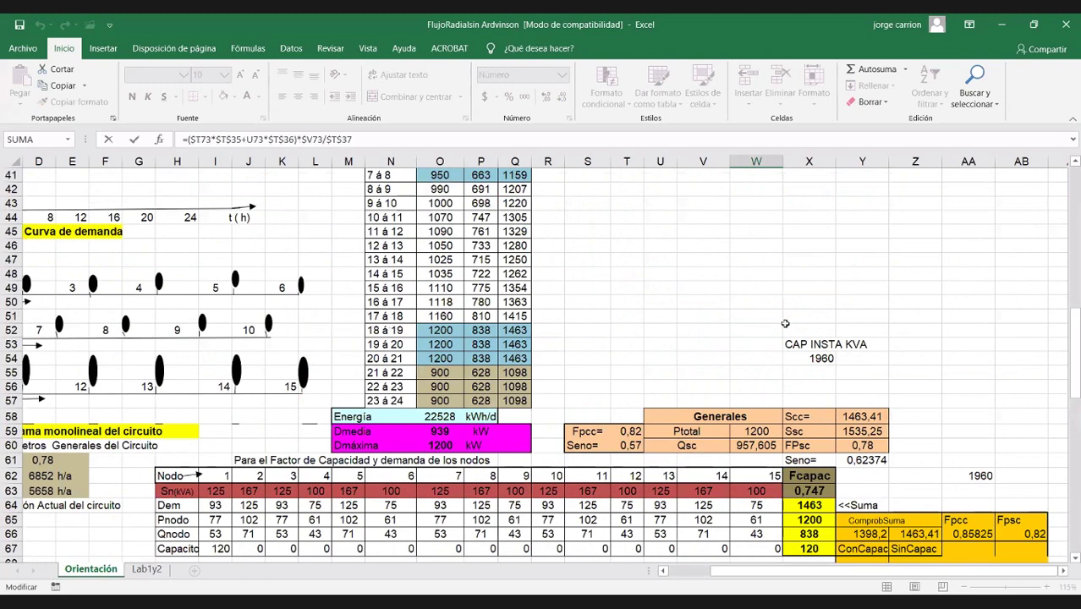
key(Escape)
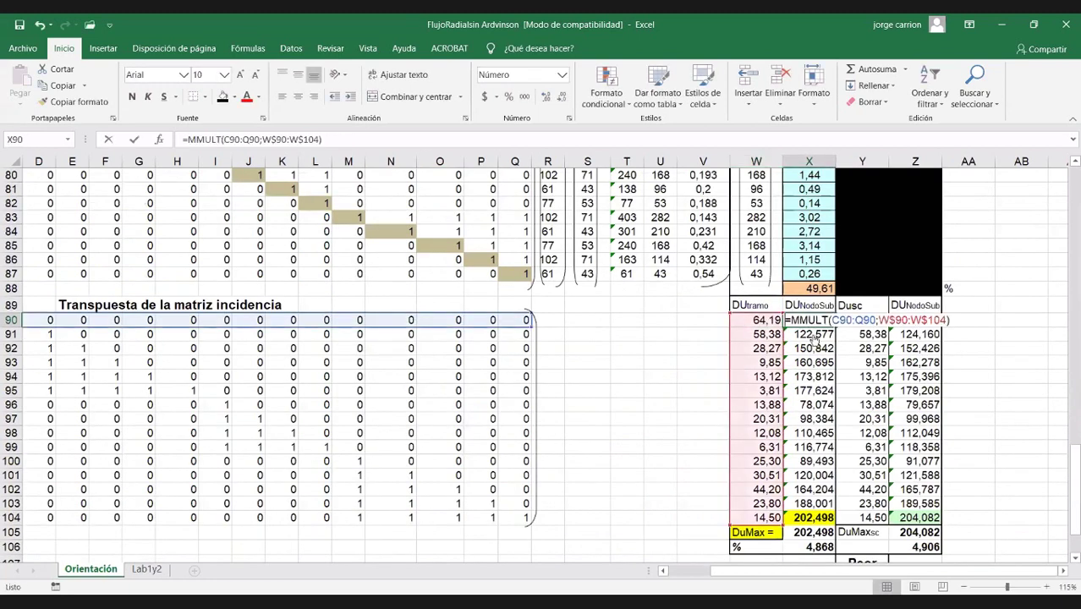
Check the two ranges multiplied by the first DUNodoSub formula in X90 and review the power columns.
key(F2)
key(Escape)
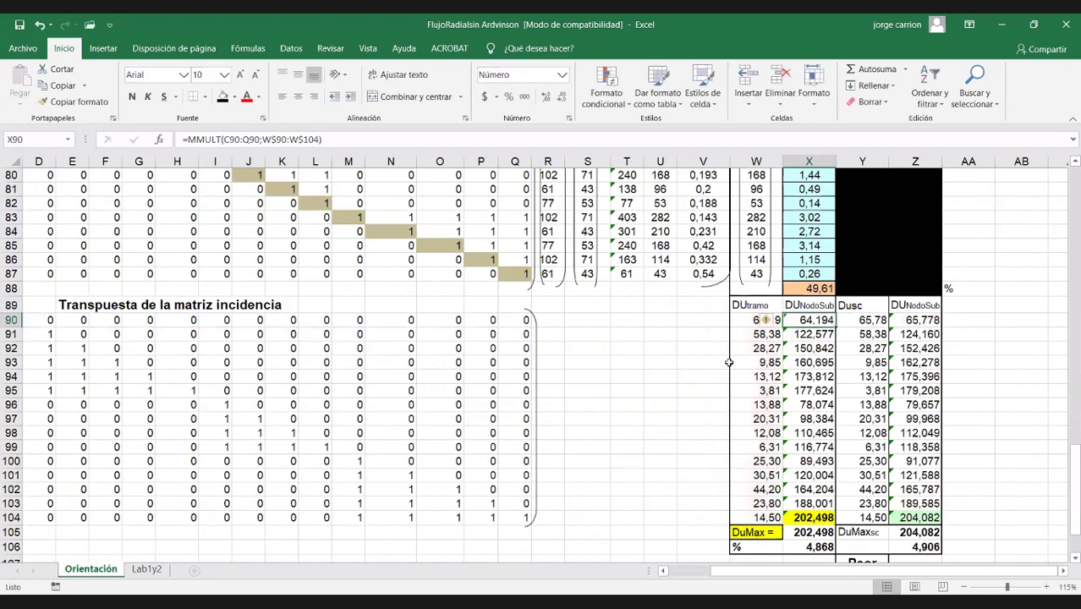
scroll(732, 360, up, 2)
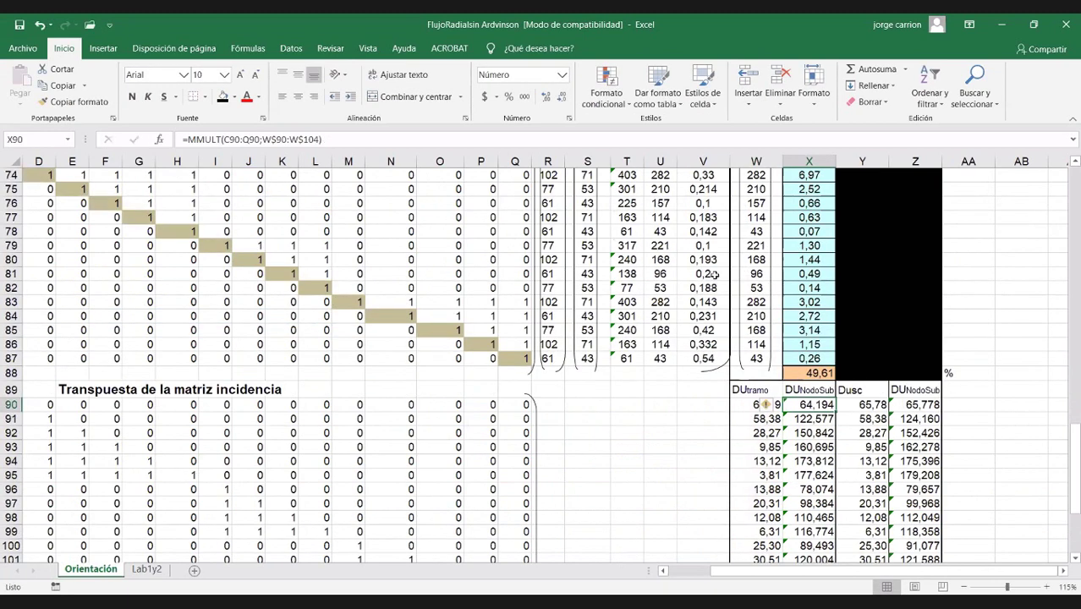
scroll(751, 419, up, 2)
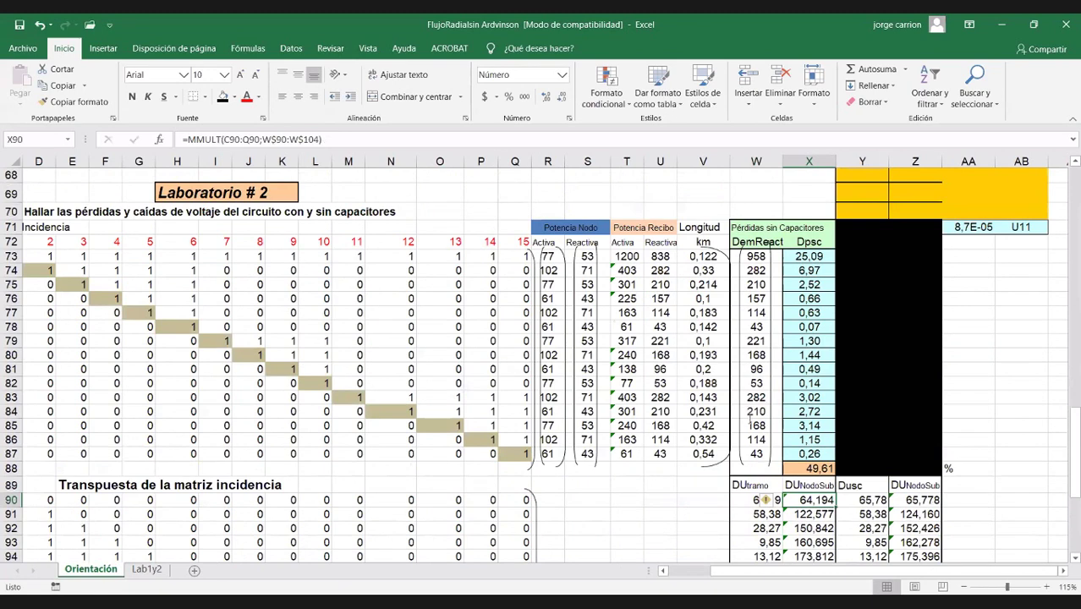
Inspect the DUtramo formula in W92 and the row 75 powers and length it references.
click(765, 500)
scroll(764, 474, down, 2)
double_click(764, 432)
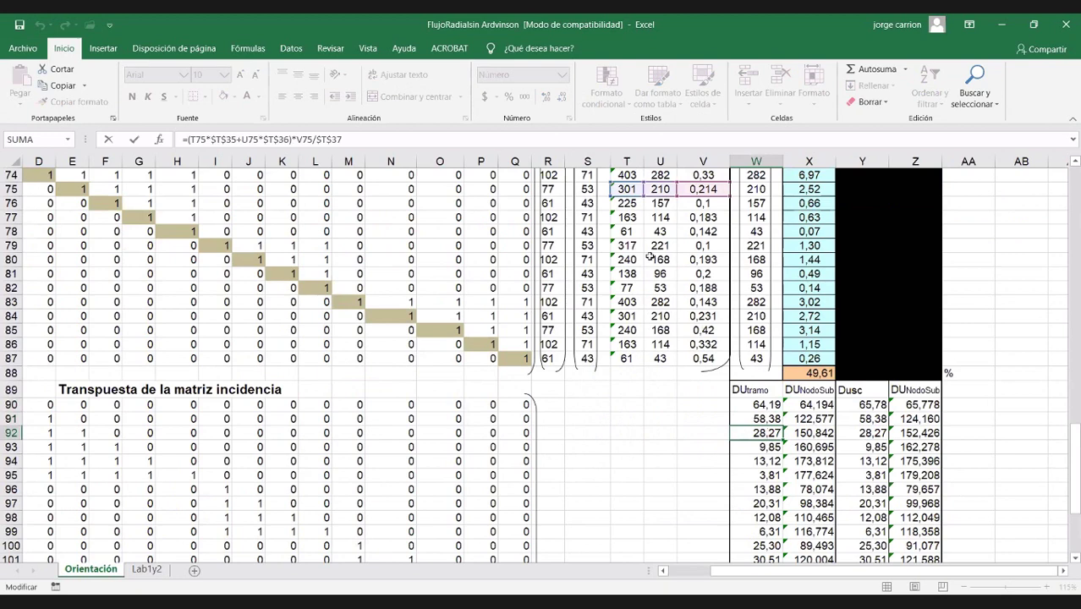
scroll(649, 257, up, 2)
key(Escape)
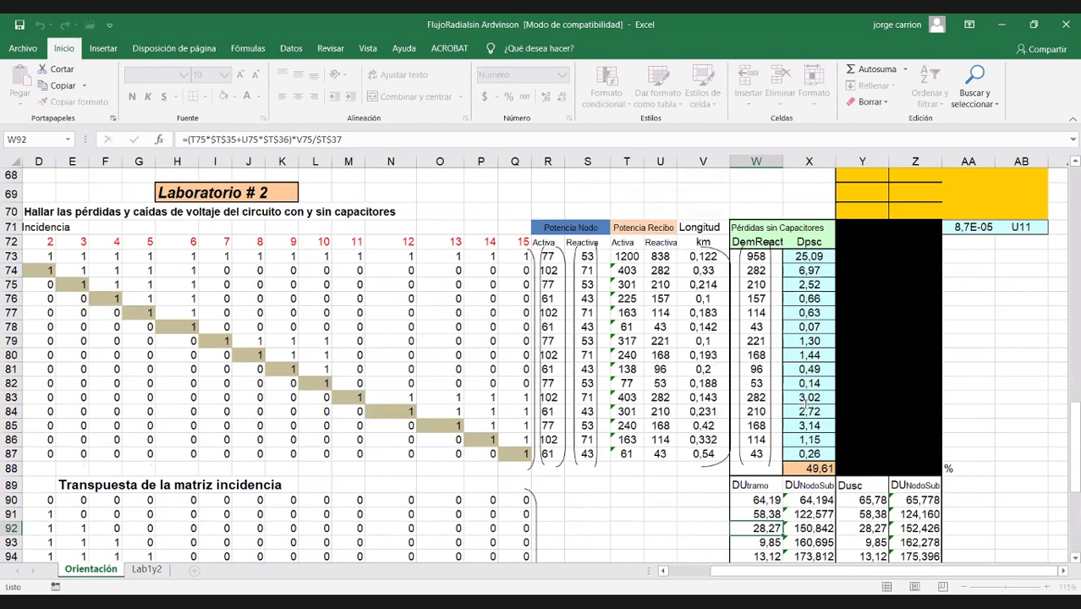
scroll(804, 406, down, 2)
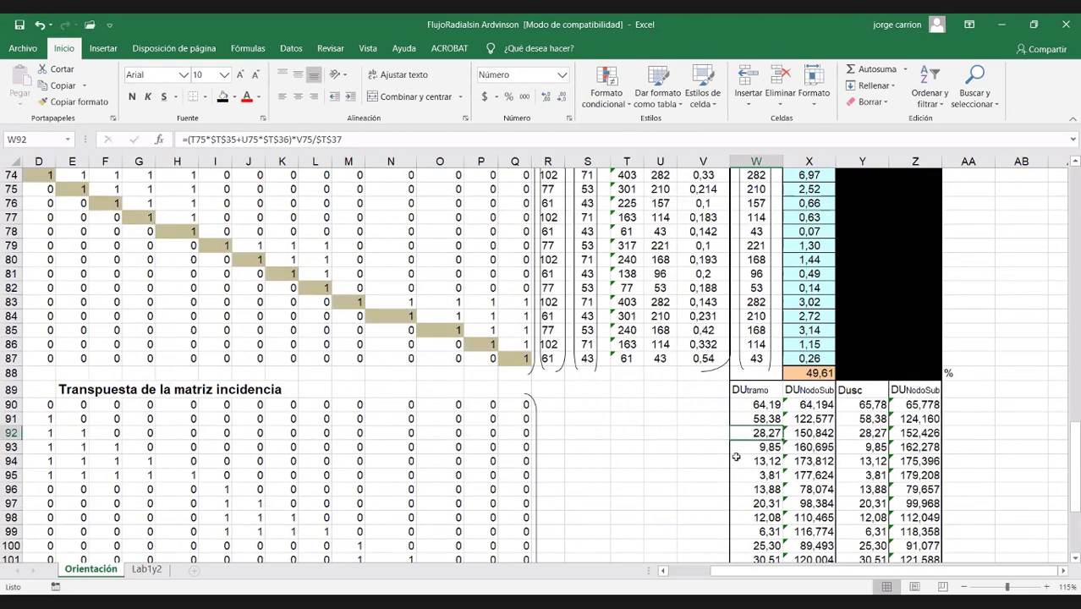
Re-examine the MMULT formula in X90, comparing the transposed matrix row C90:Q90 with the DUtramo column W90:W104.
double_click(804, 404)
scroll(804, 405, down, 1)
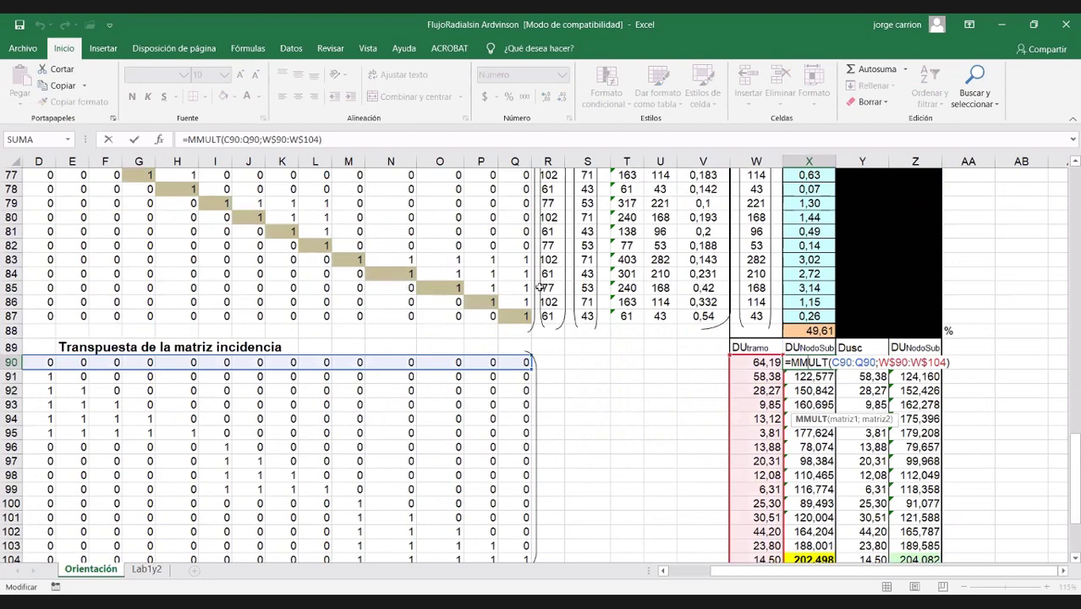
scroll(539, 288, down, 2)
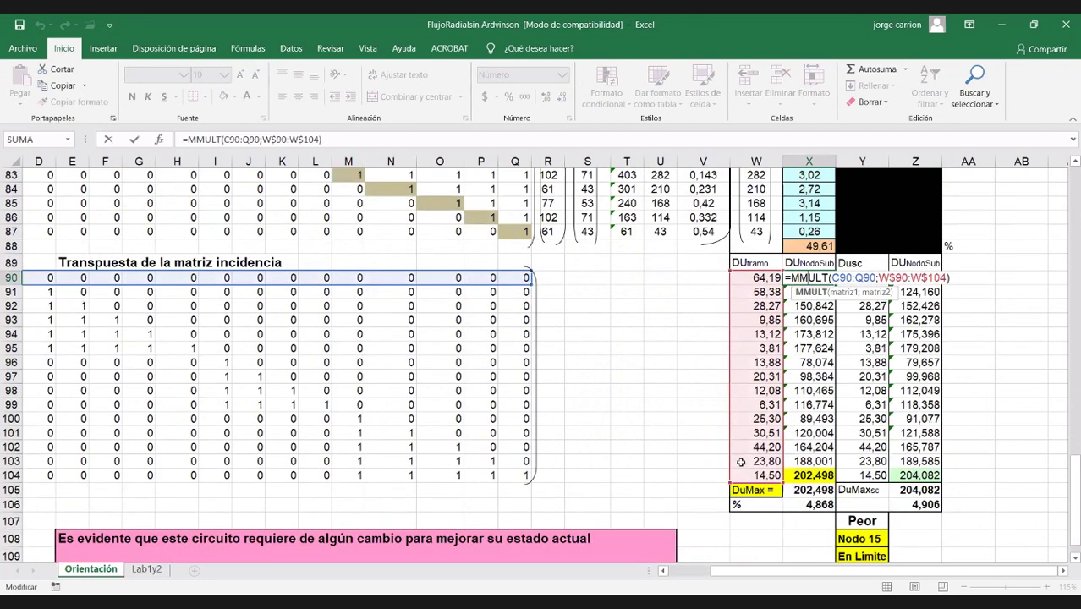
key(ctrl+Return)
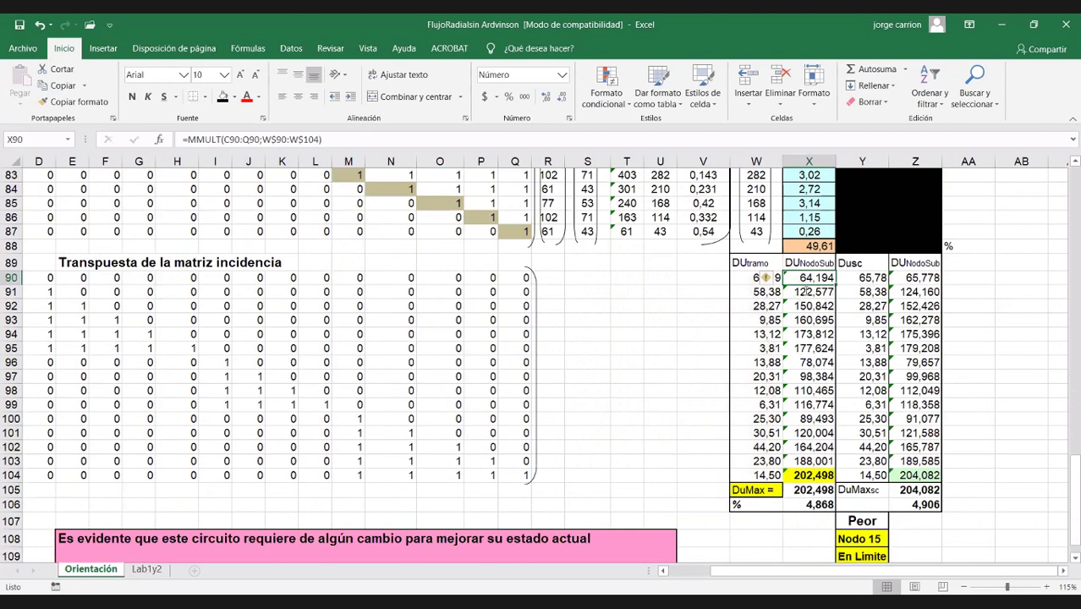
Check how the MMULT formulas in X91, X92 and X93 each use their own row of the transposed matrix.
click(808, 292)
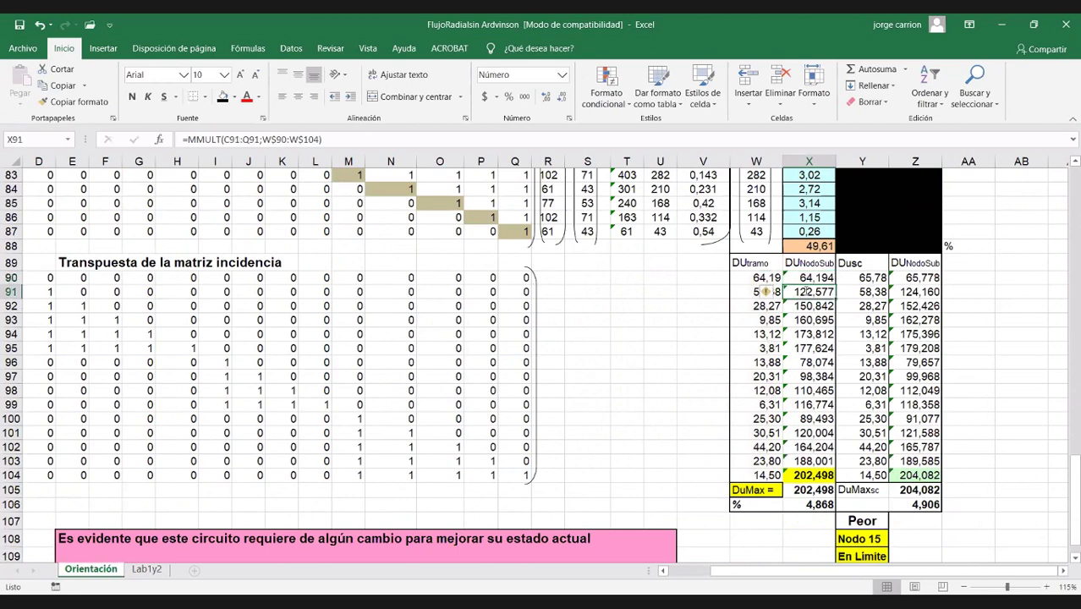
double_click(808, 307)
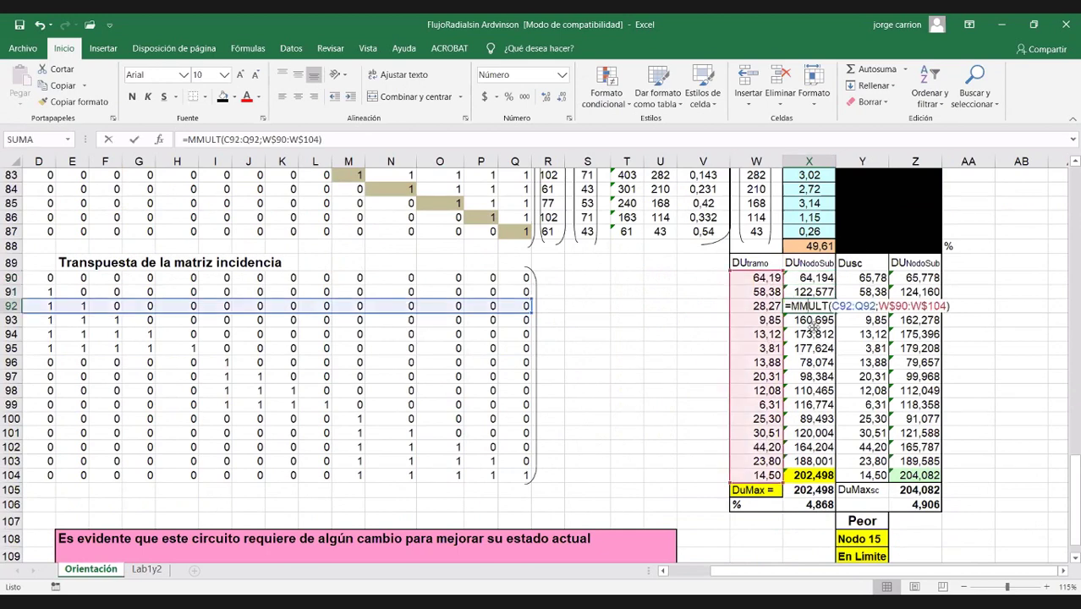
key(Escape)
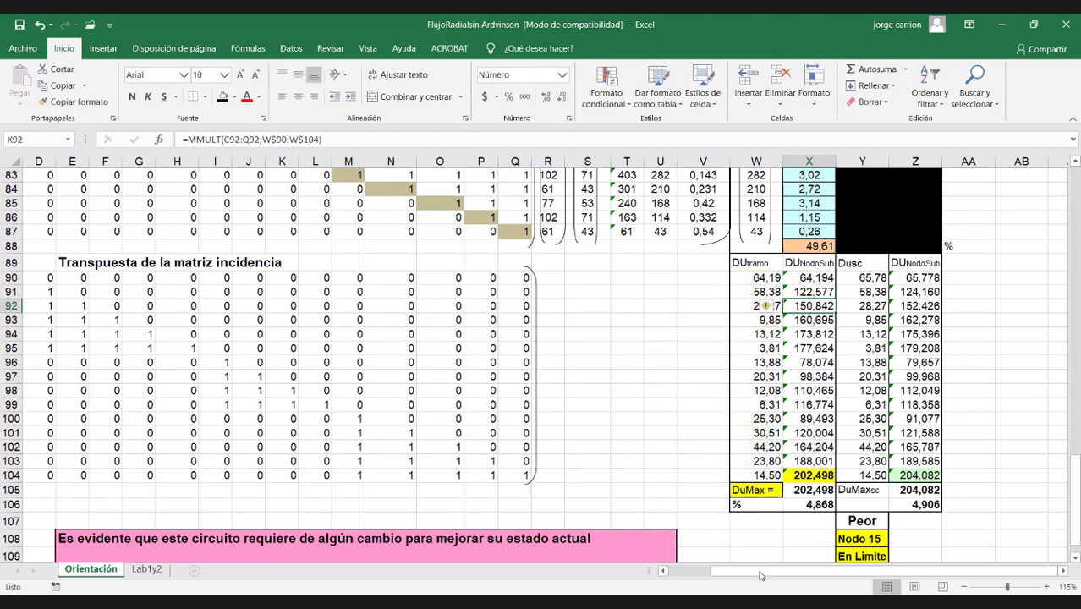
scroll(760, 575, up, 3)
key(Down)
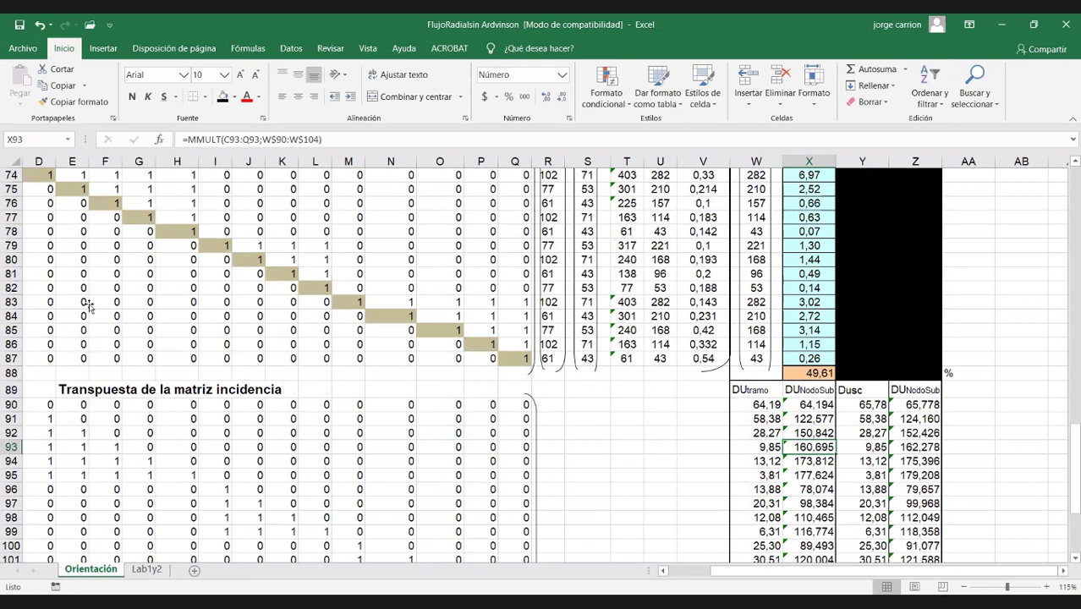
Review the single-line diagram, the node demand table and the original incidence matrix.
scroll(119, 292, up, 11)
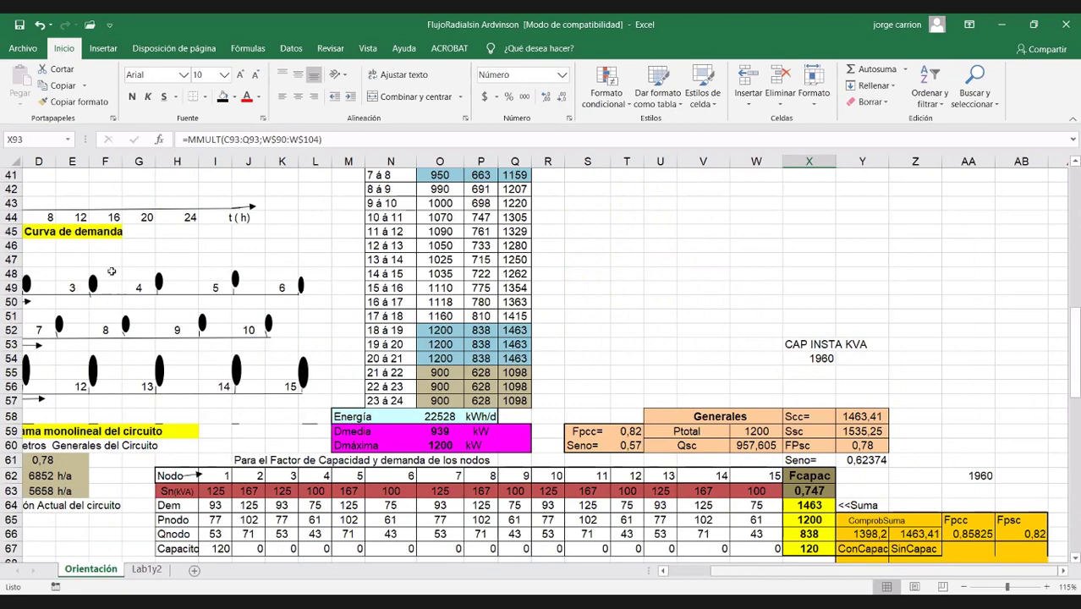
scroll(127, 296, left, 3)
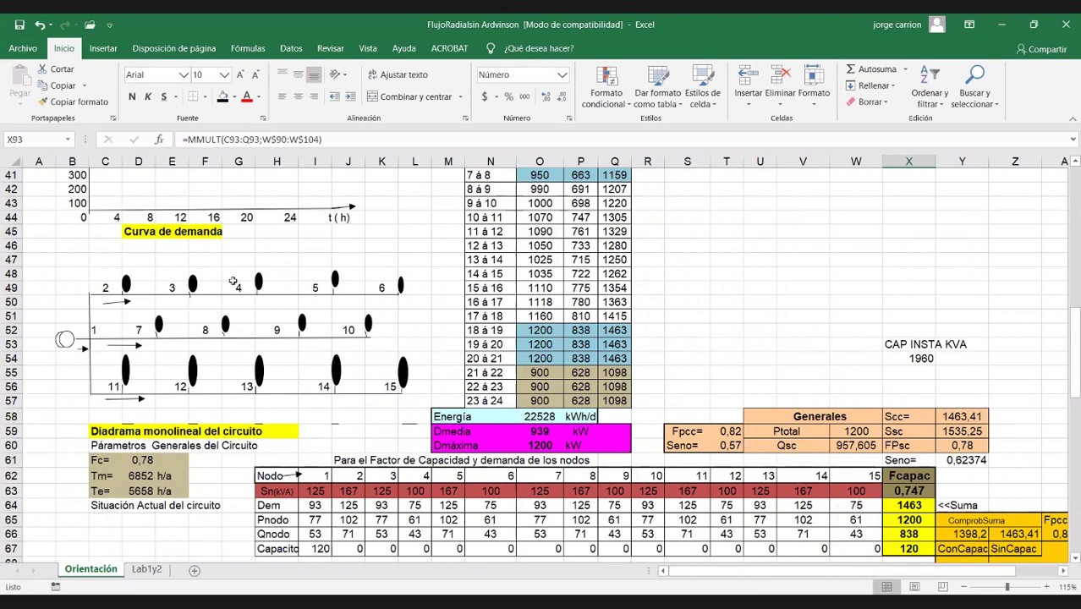
scroll(906, 292, down, 3)
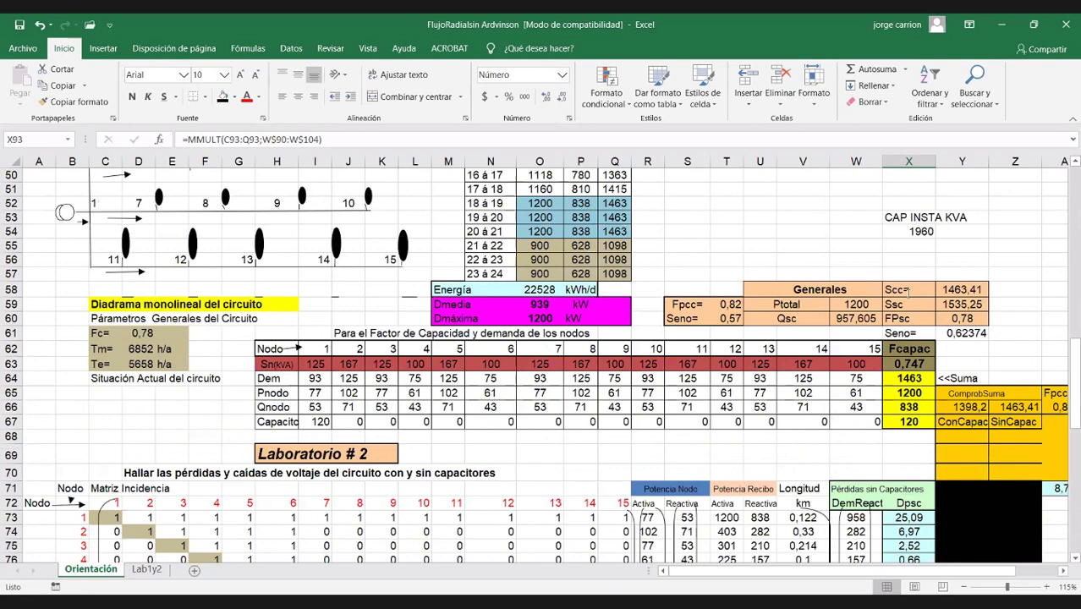
scroll(906, 291, down, 3)
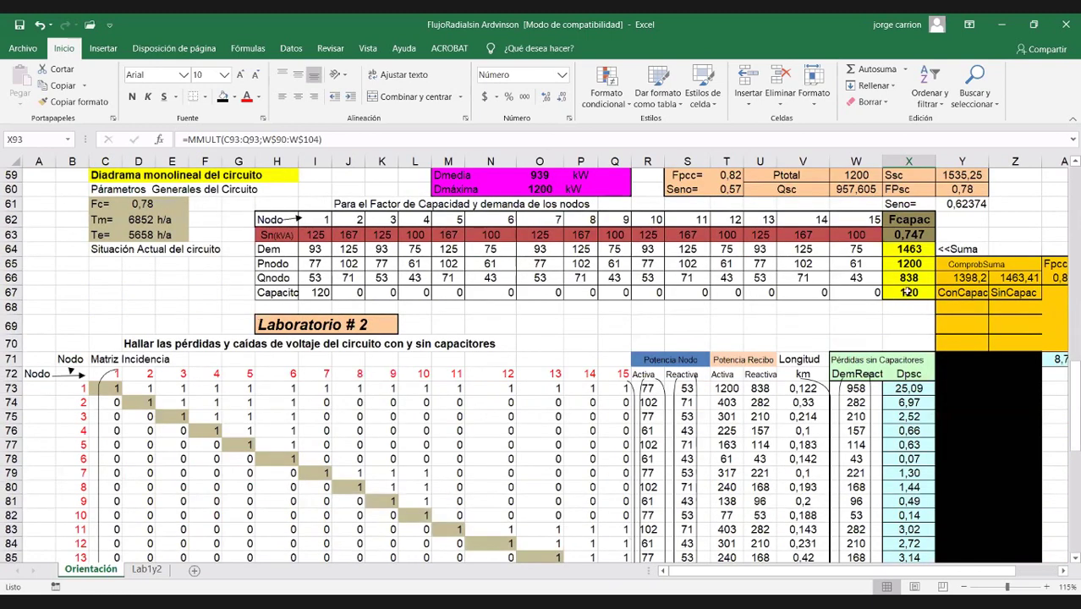
Inspect the MAX formula in X105 that takes the largest node voltage drop from X90:X104.
scroll(911, 450, down, 8)
key(Up)
key(Up)
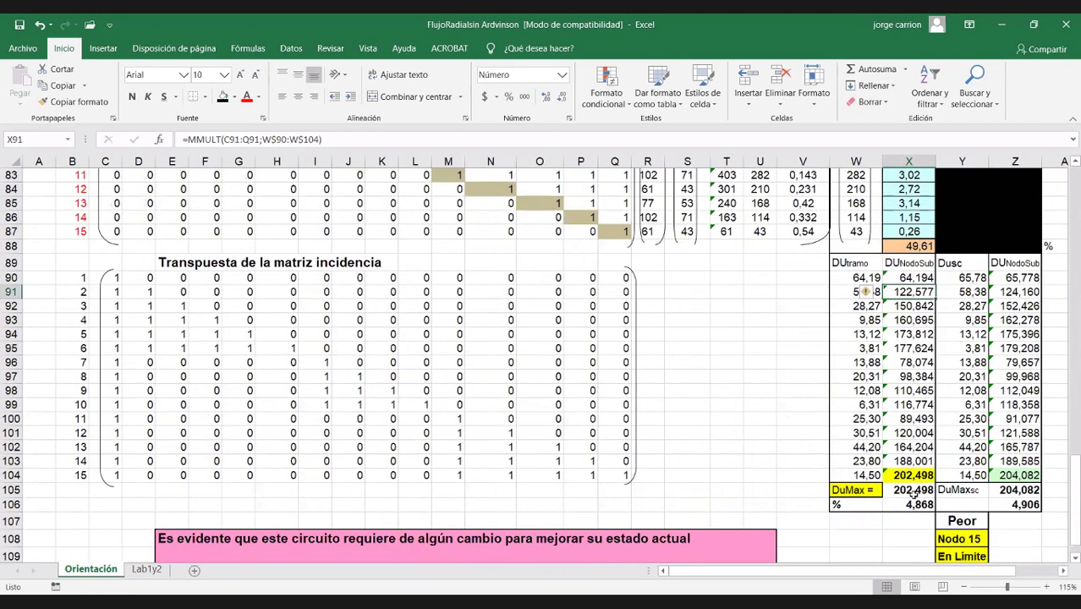
double_click(907, 490)
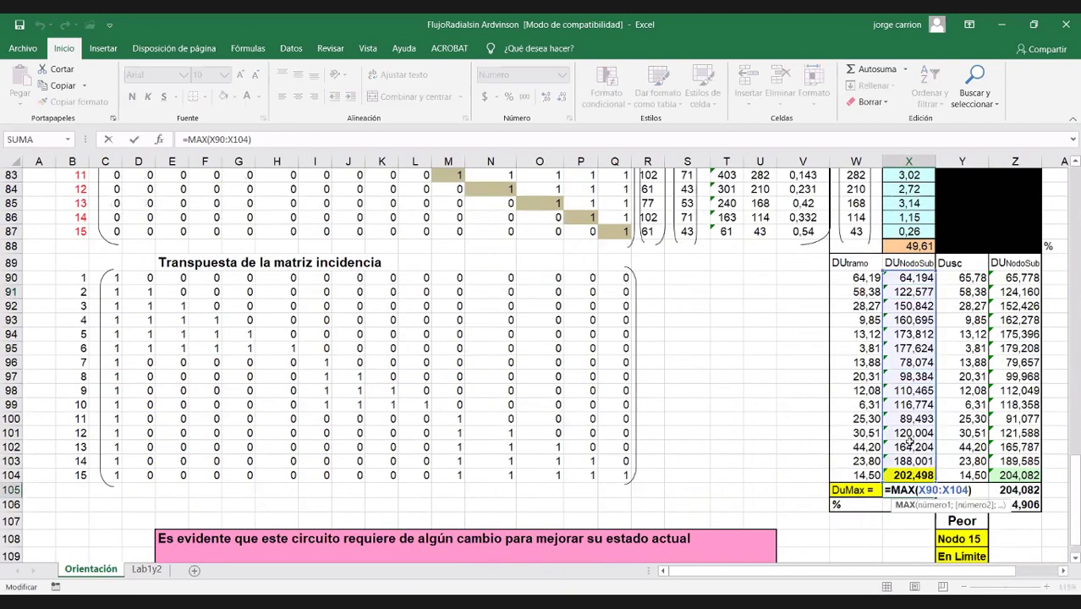
key(Escape)
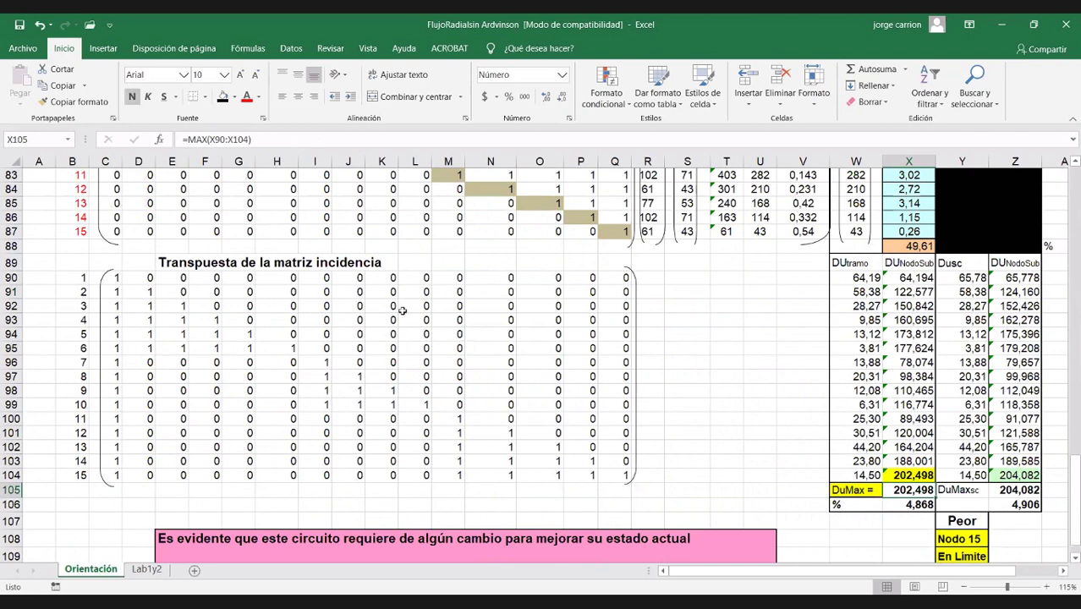
double_click(910, 490)
key(Escape)
Fill the Dusc and adjacent DUNodoSub columns, Y89:Z105, with black to hide their contents.
drag(955, 263, 1026, 490)
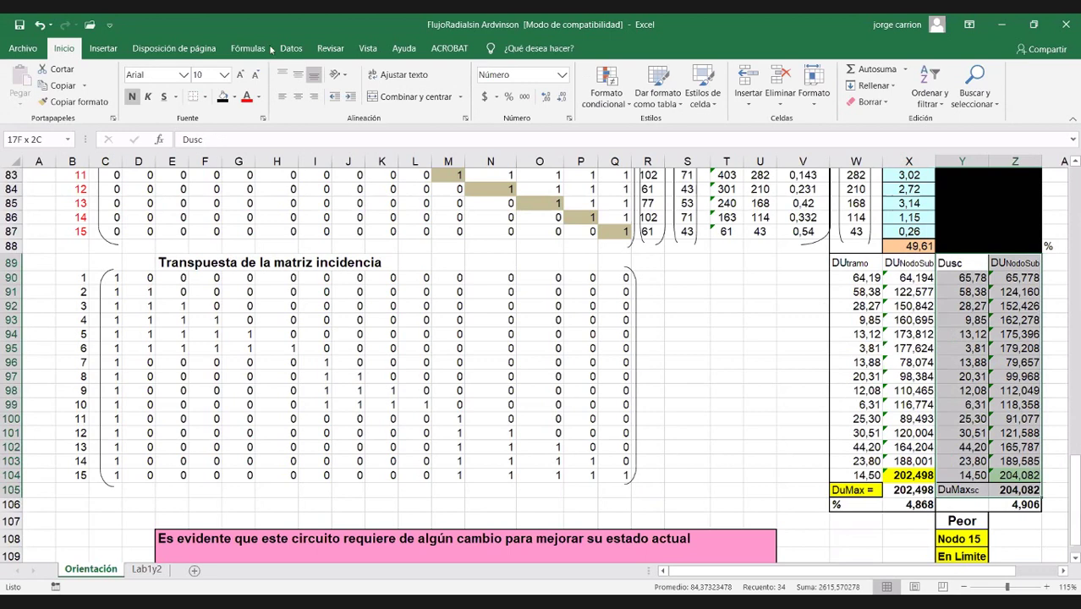
drag(271, 51, 272, 52)
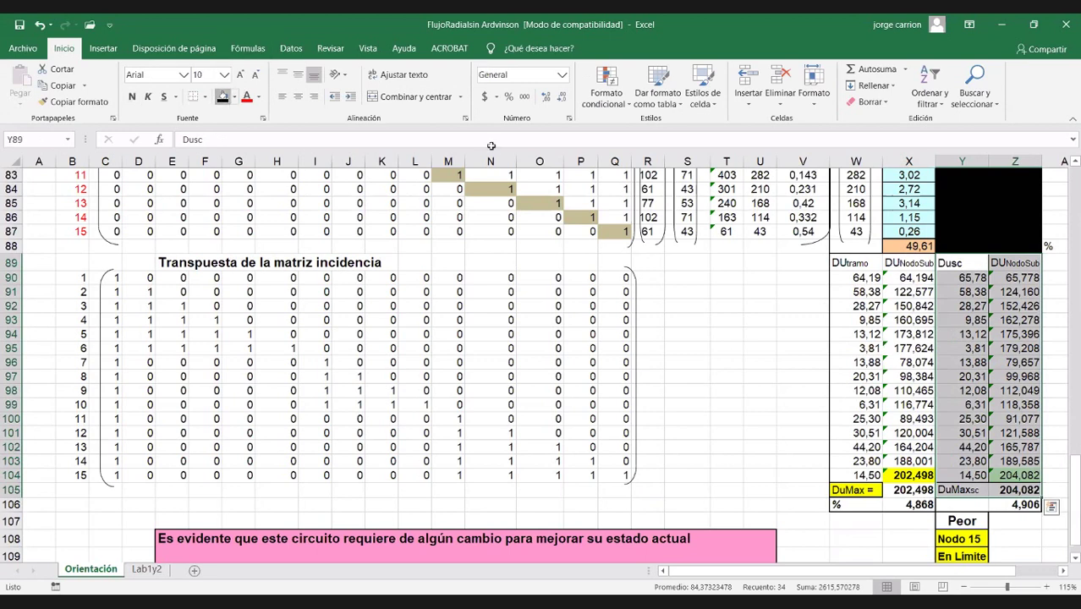
click(223, 96)
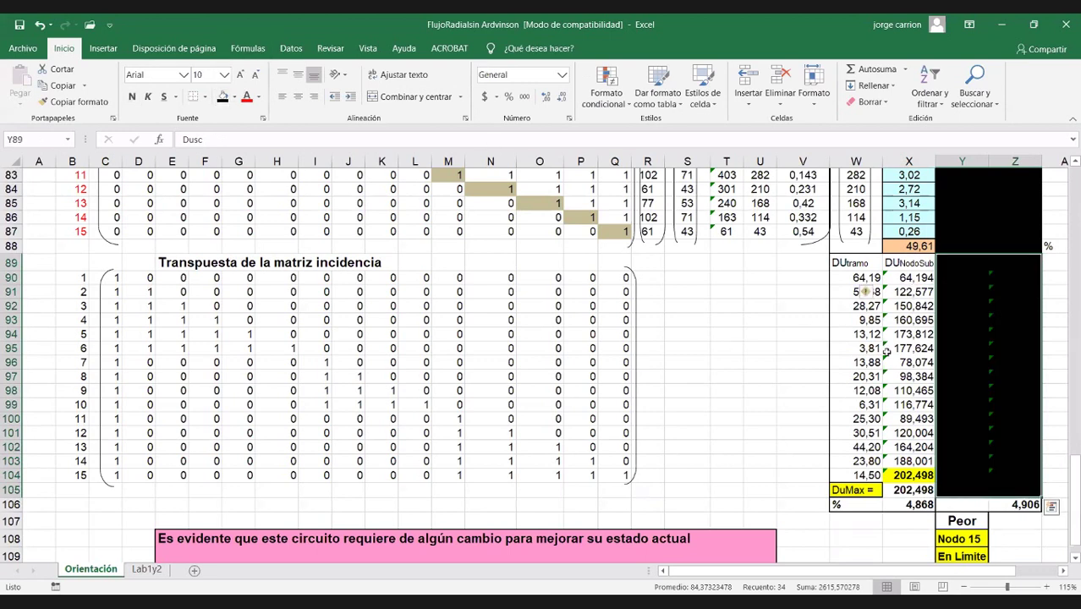
click(910, 291)
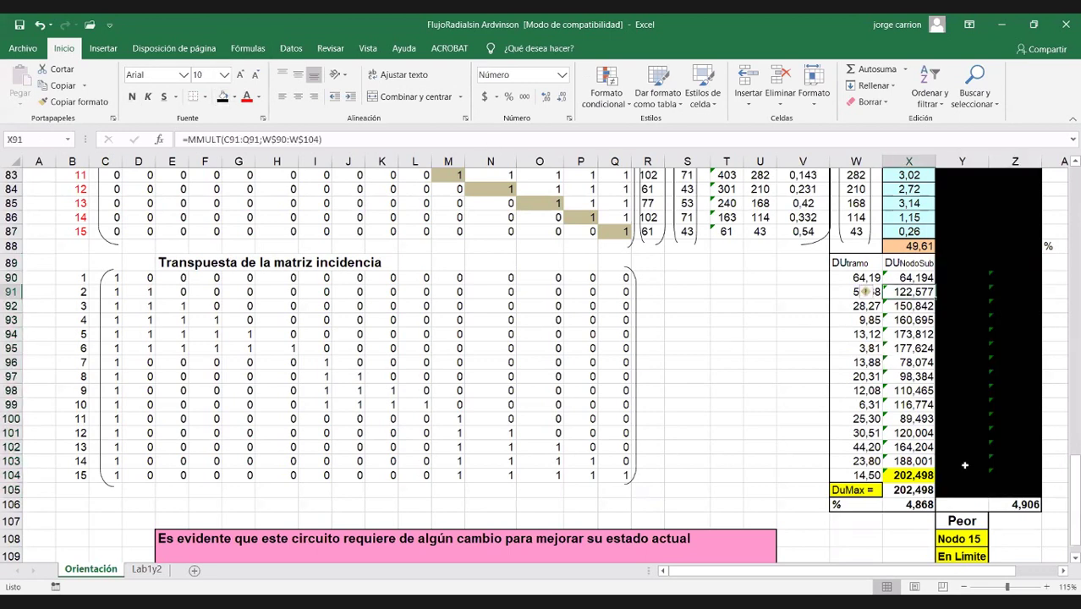
Inspect the percentage formula in X106, which divides the maximum drop in X105 by 4160 and multiplies by 100.
click(907, 491)
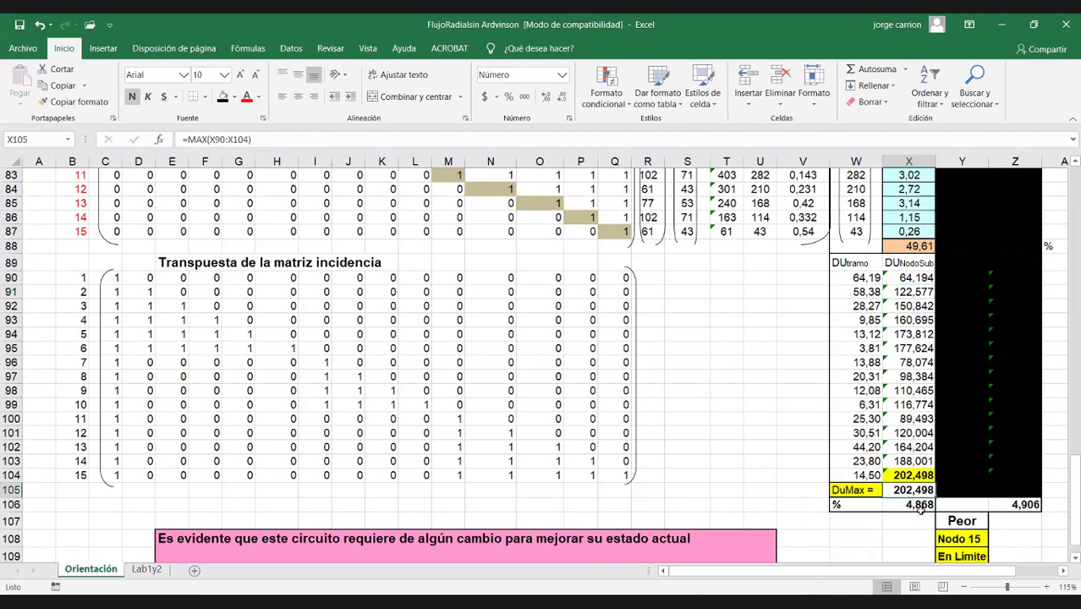
click(921, 504)
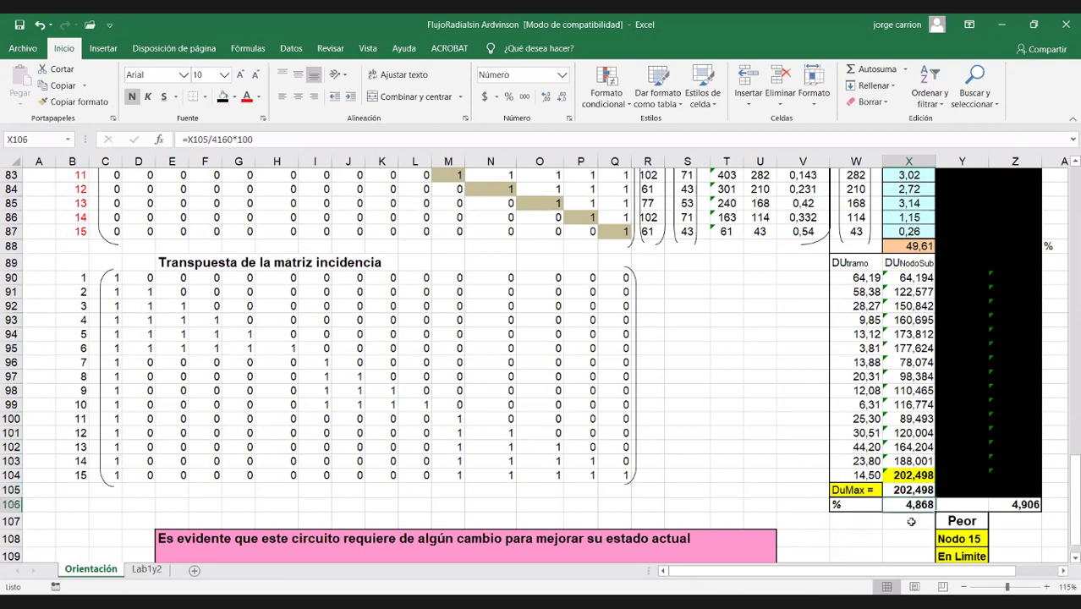
double_click(919, 505)
key(Escape)
Review the voltage drop results, the conclusion note, the node demand table and both incidence matrices of Laboratorio # 2.
scroll(894, 453, down, 1)
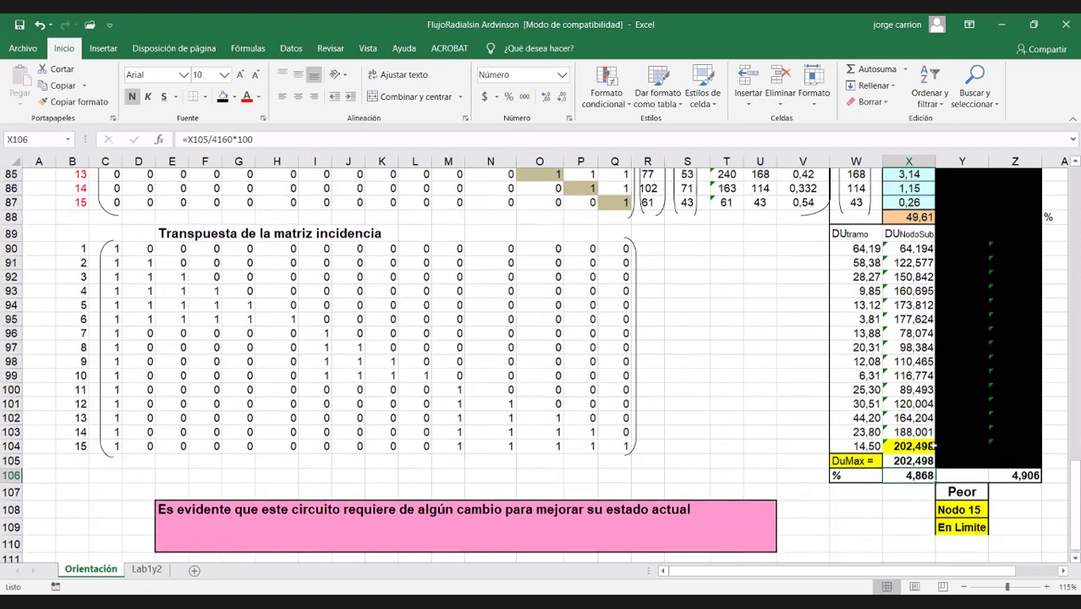
scroll(635, 436, down, 2)
scroll(381, 364, up, 3)
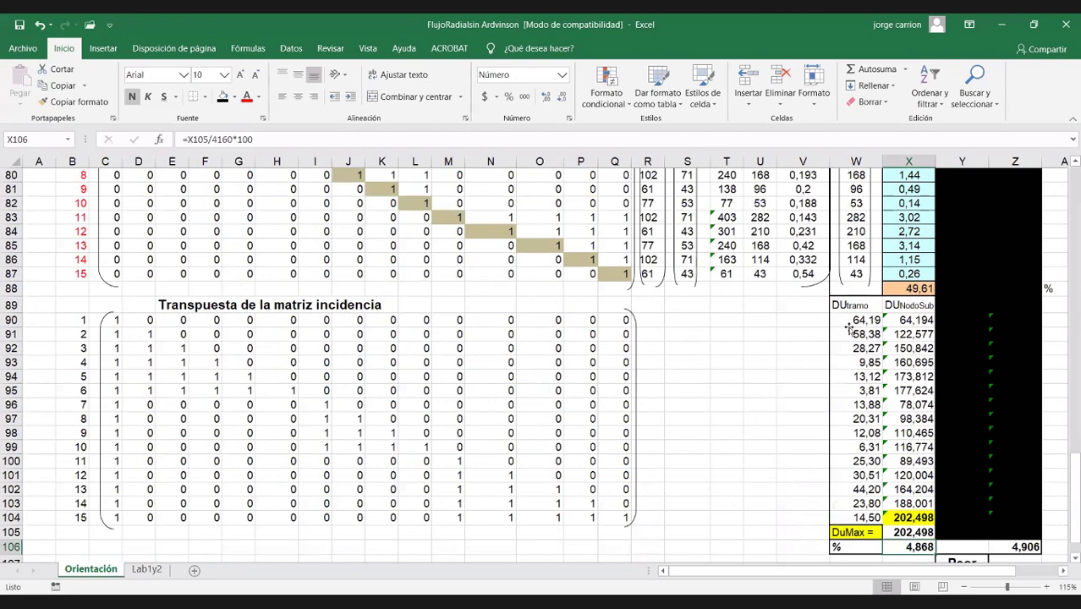
scroll(814, 271, up, 10)
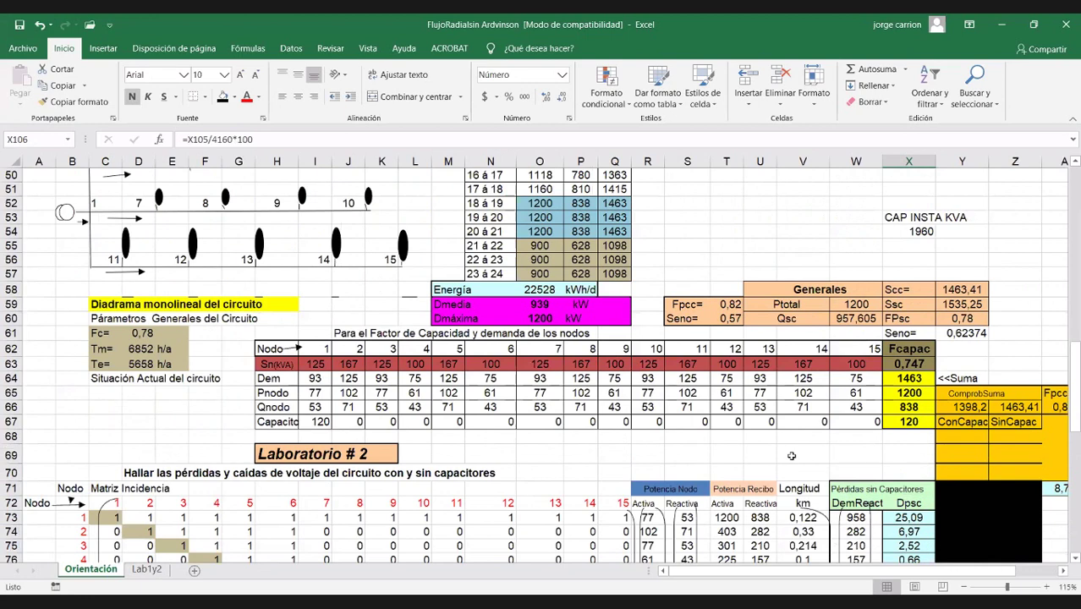
scroll(791, 456, down, 6)
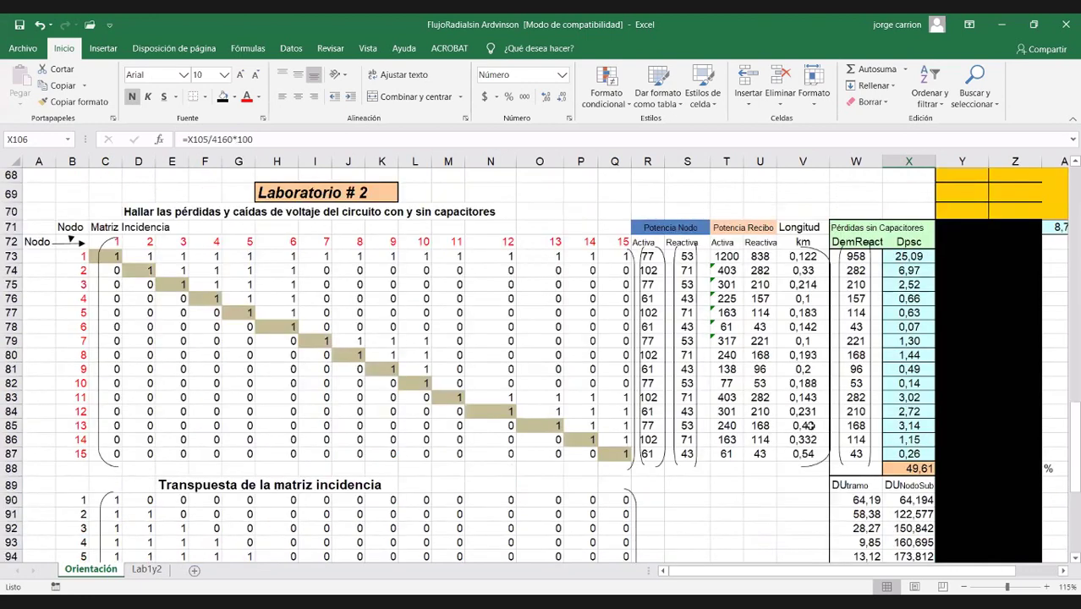
scroll(768, 421, down, 7)
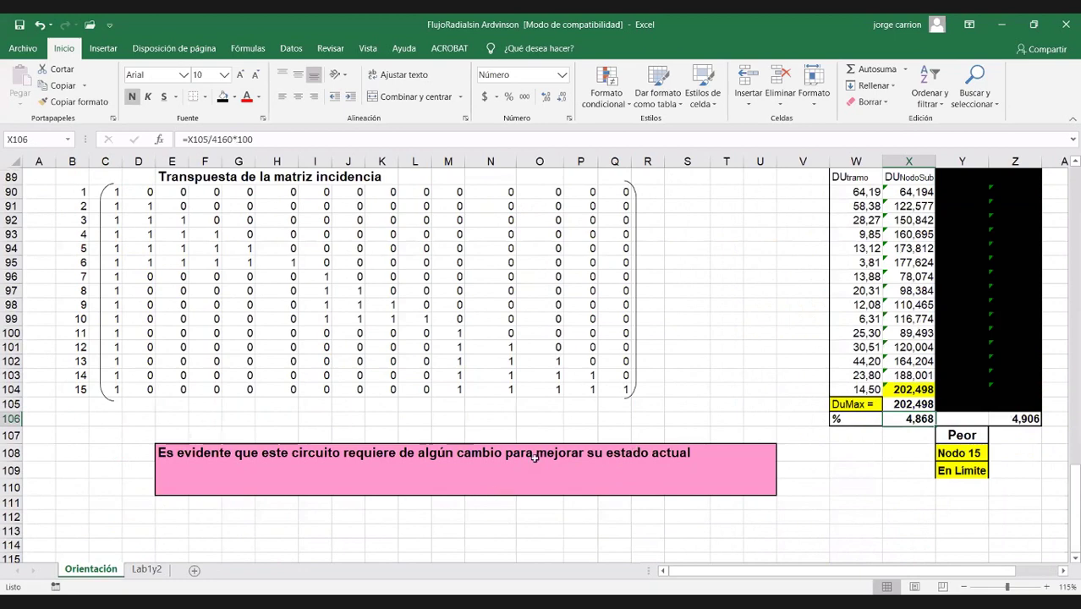
scroll(535, 458, up, 4)
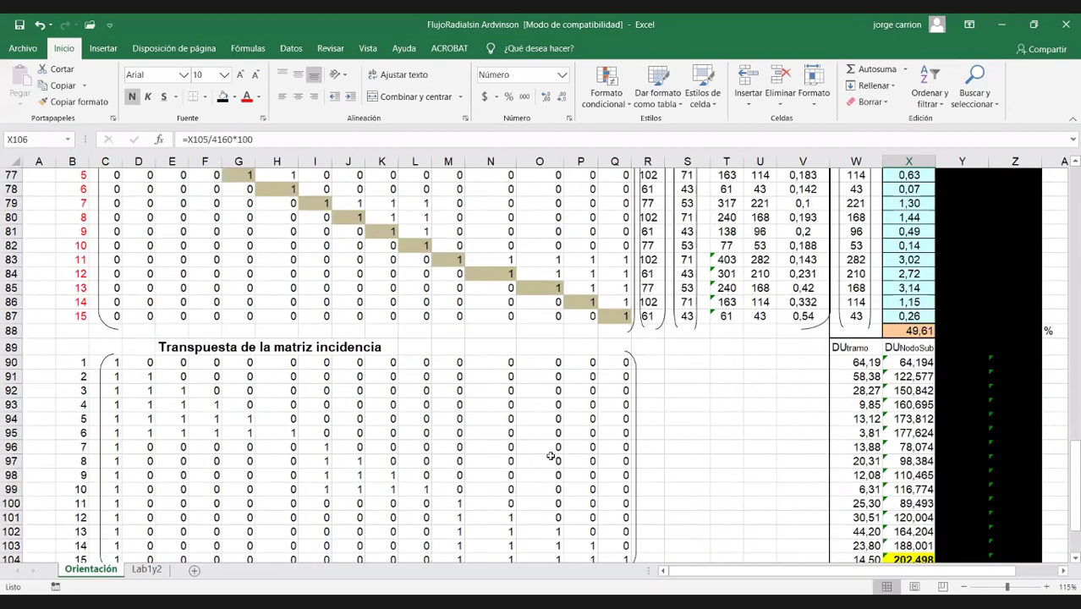
scroll(513, 484, up, 2)
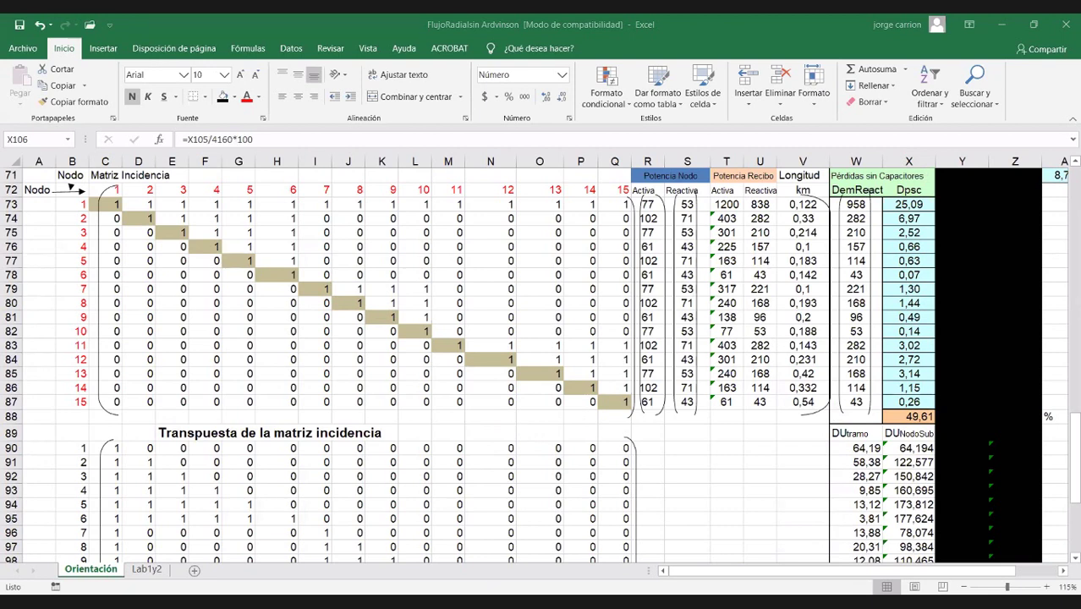
Switch to Edis4L, start a new circuit file and bring up the dialog for opening an existing circuit.
key(alt+s)
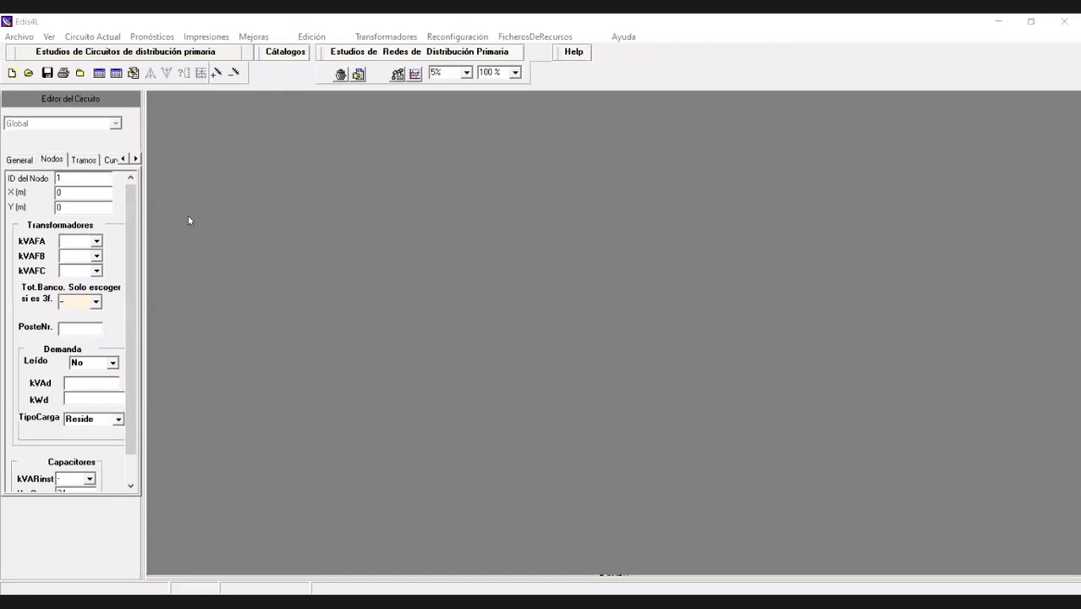
click(11, 74)
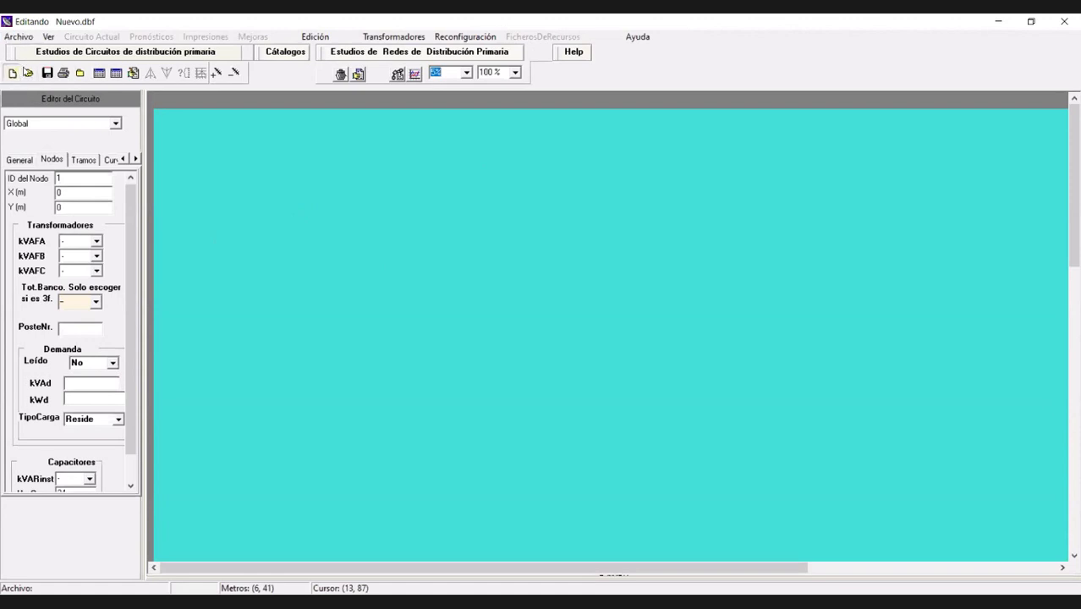
click(28, 73)
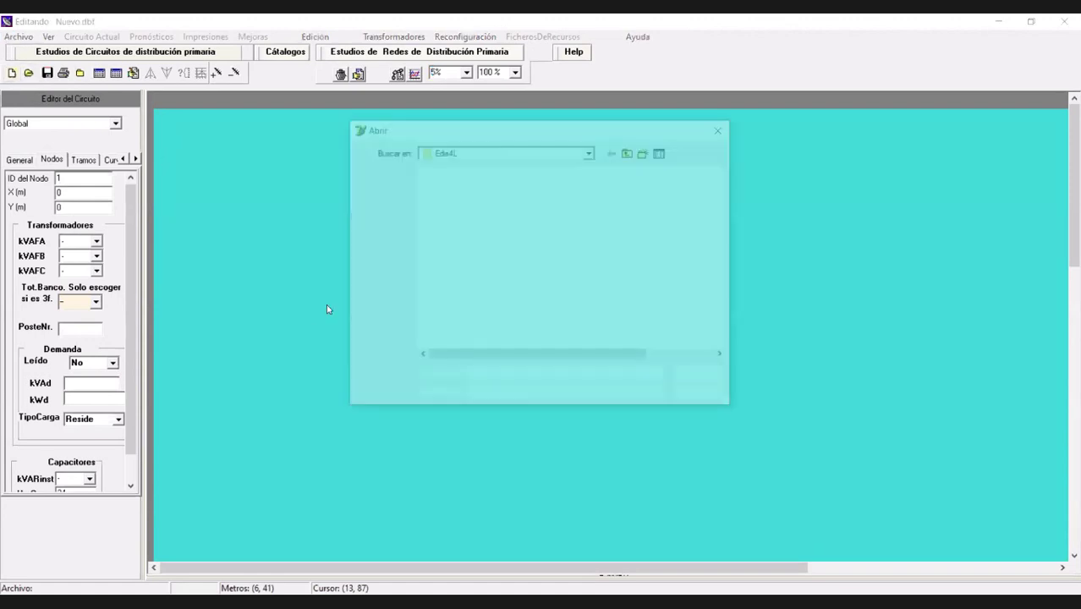